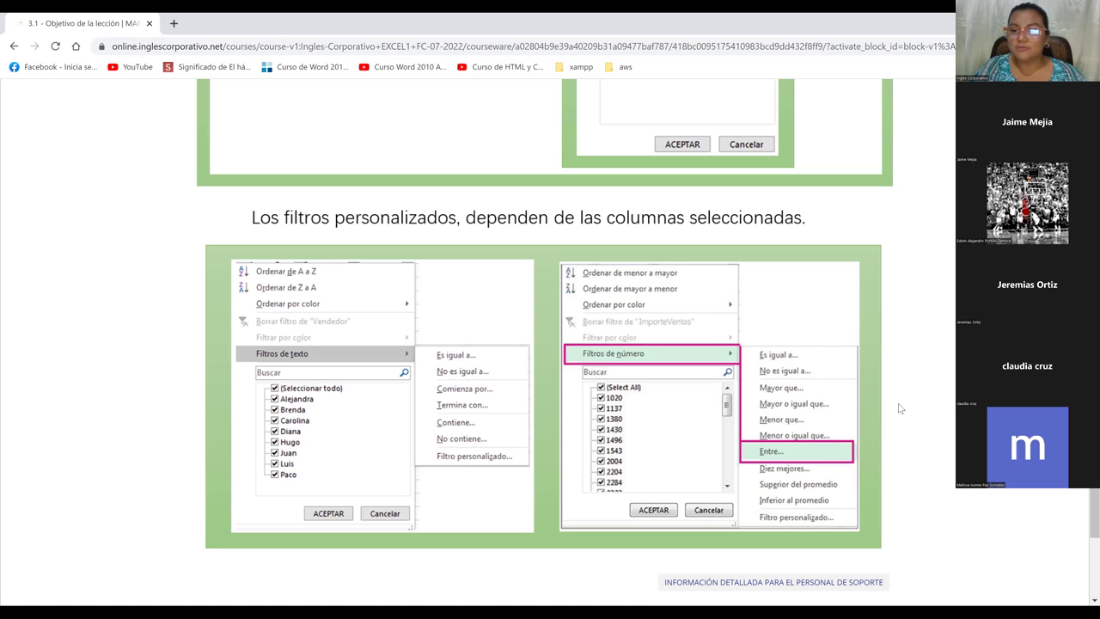
# - Review the illustration of custom text and number filters, and advance to the next lesson unit, 3.2 Uso de Filtros
pyautogui.scroll(-1, 900, 408)
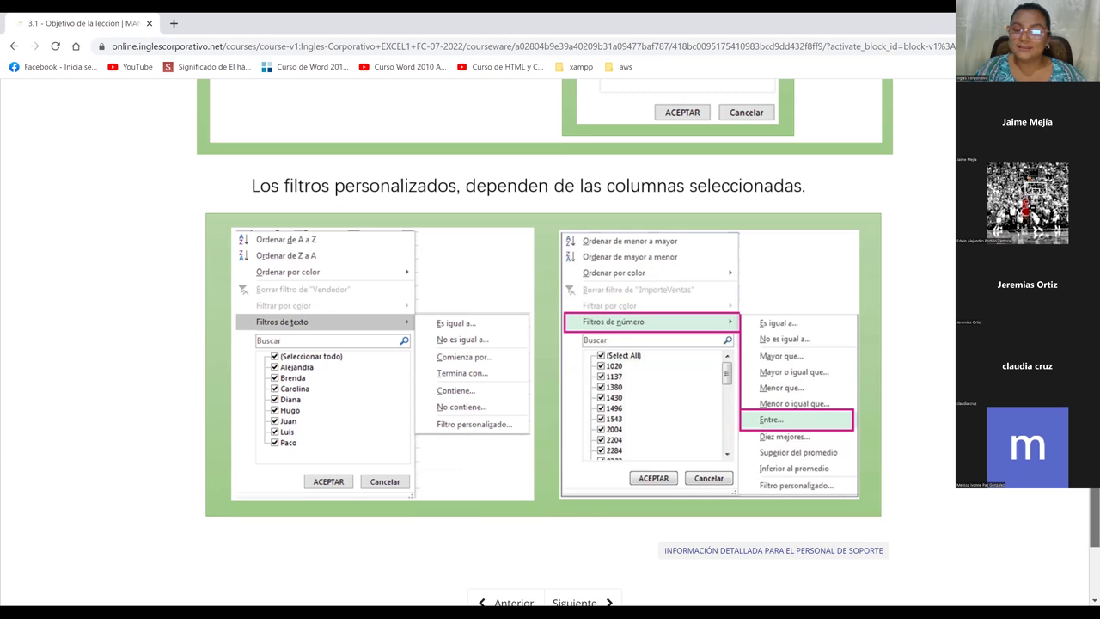
pyautogui.scroll(-1, 550, 310)
pyautogui.scroll(1, 550, 309)
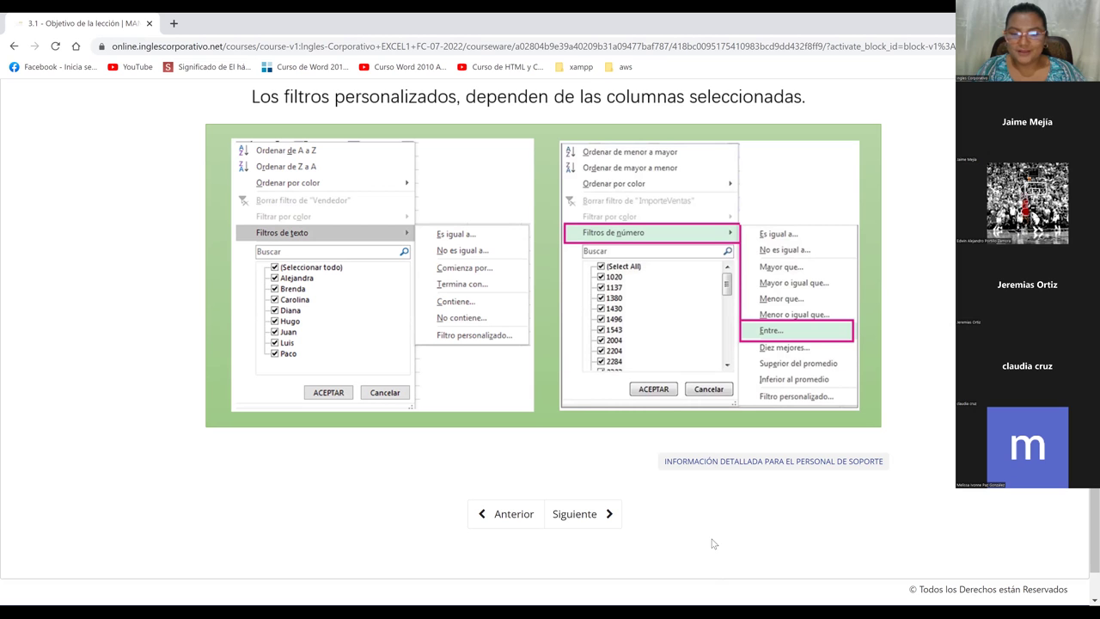
pyautogui.click(590, 523)
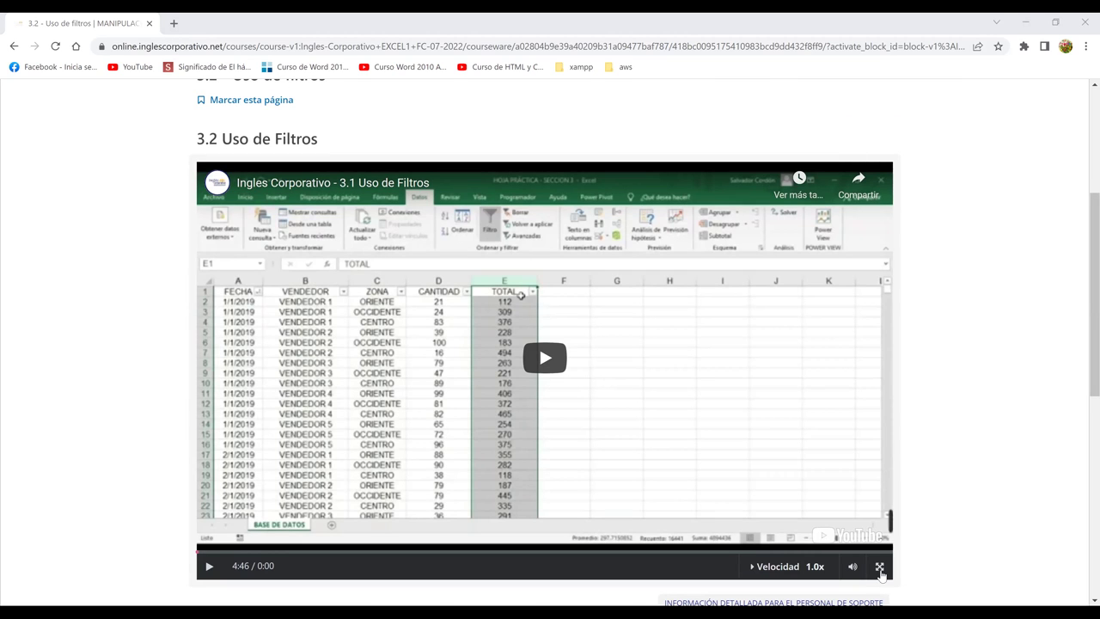
# - Play the Uso de Filtros lesson video in full screen from its beginning
pyautogui.doubleClick(533, 300)
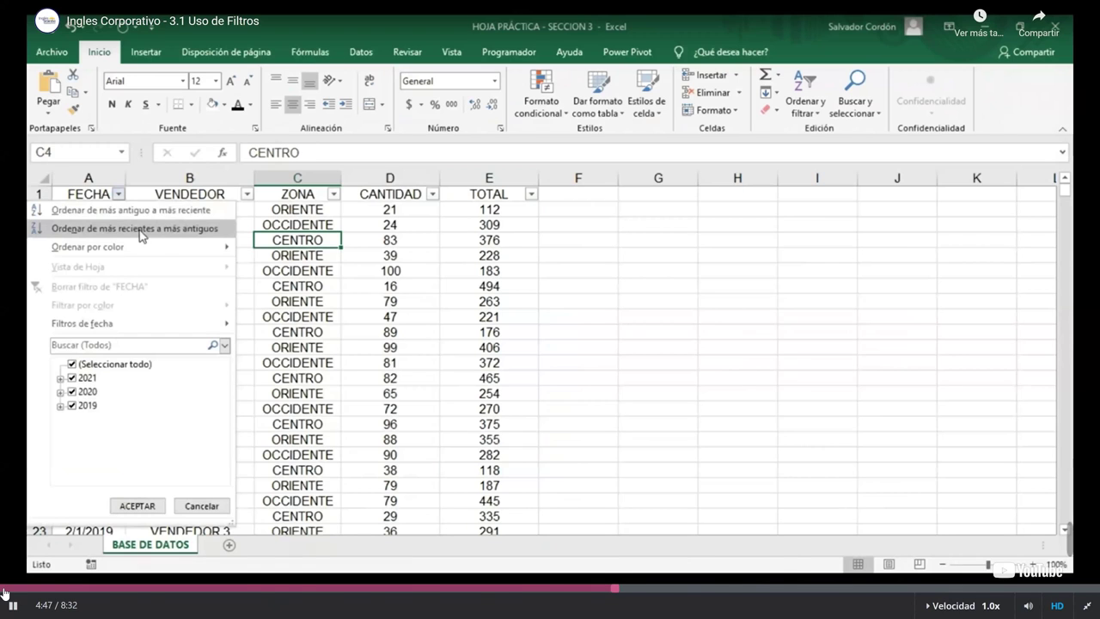
pyautogui.click(5, 592)
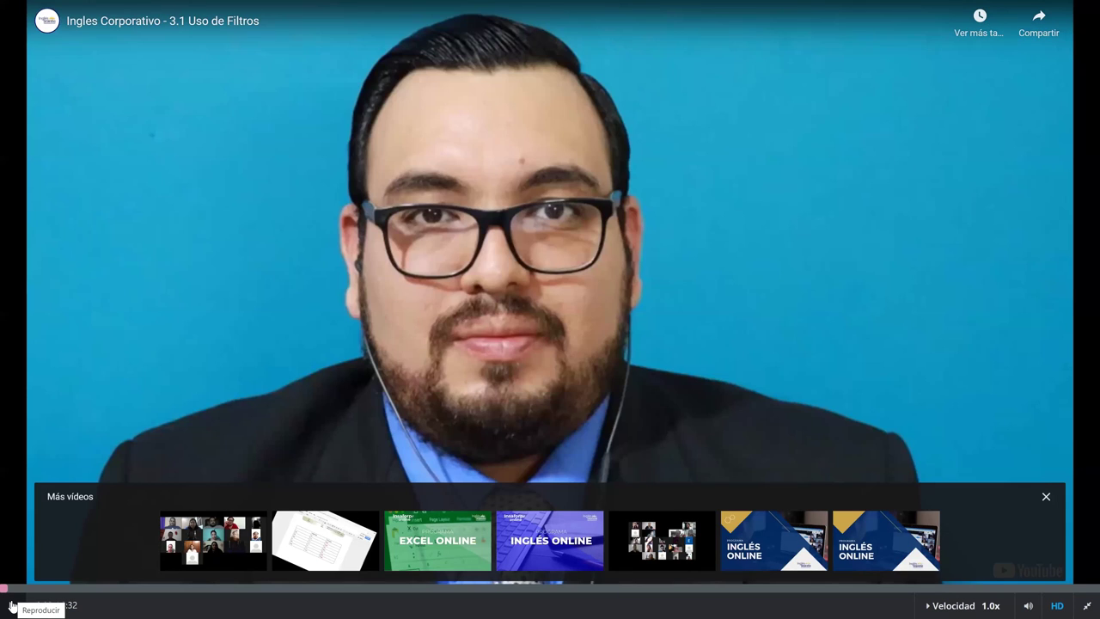
pyautogui.click(12, 606)
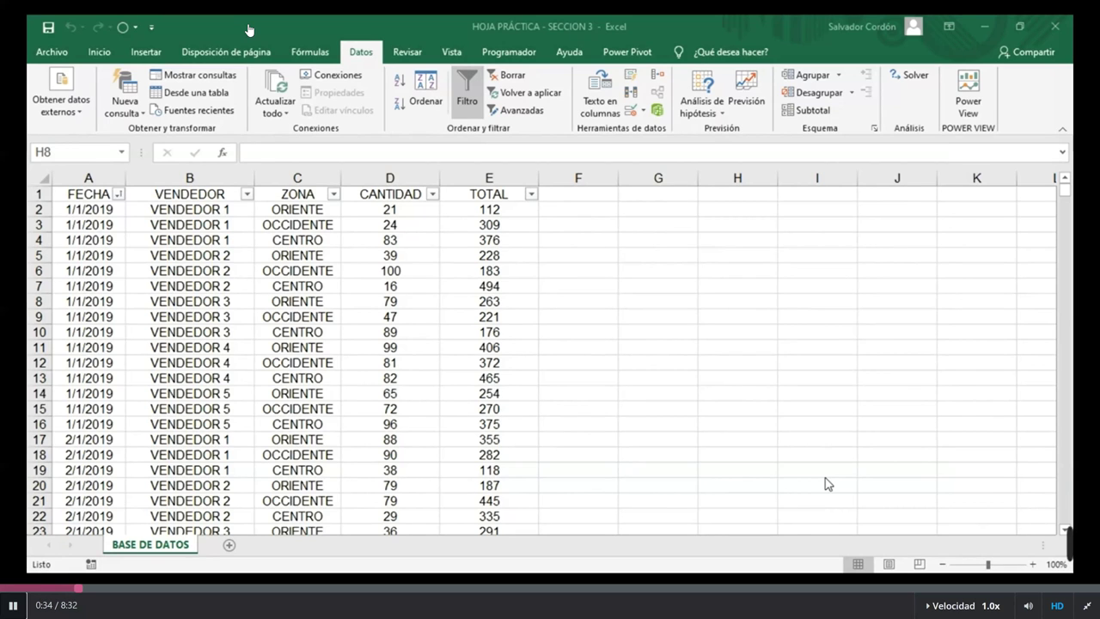
# - Examine the dates in the FECHA column from the first record in A2 to the last row, and return to A1
pyautogui.click(94, 214)
pyautogui.hotkey('ctrl', 'shift', 'Down')
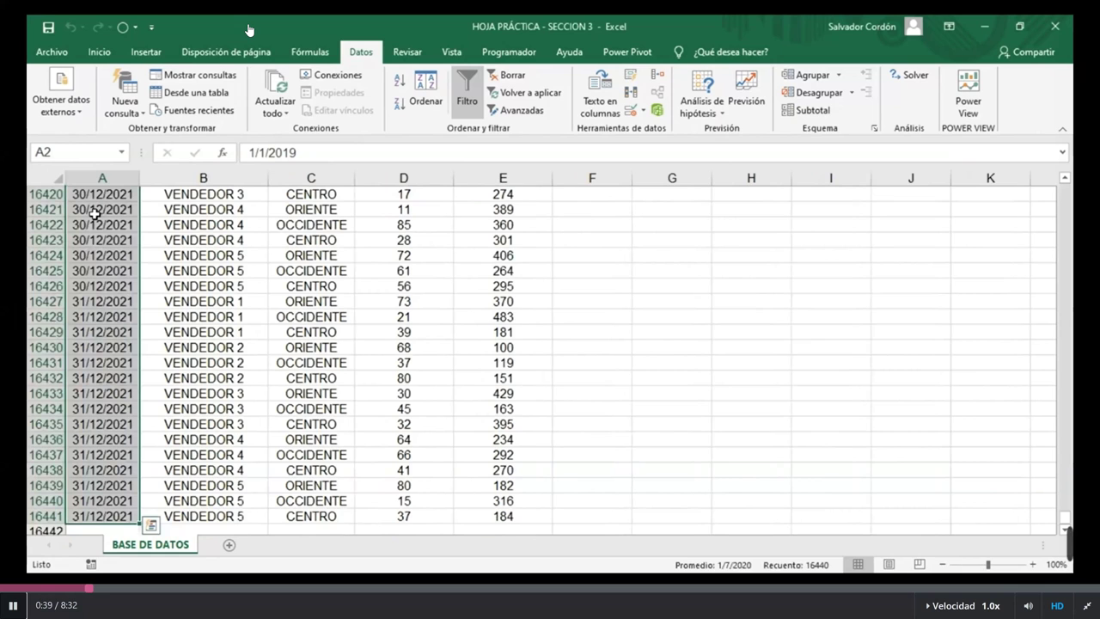
pyautogui.hotkey('ctrl', 'Down')
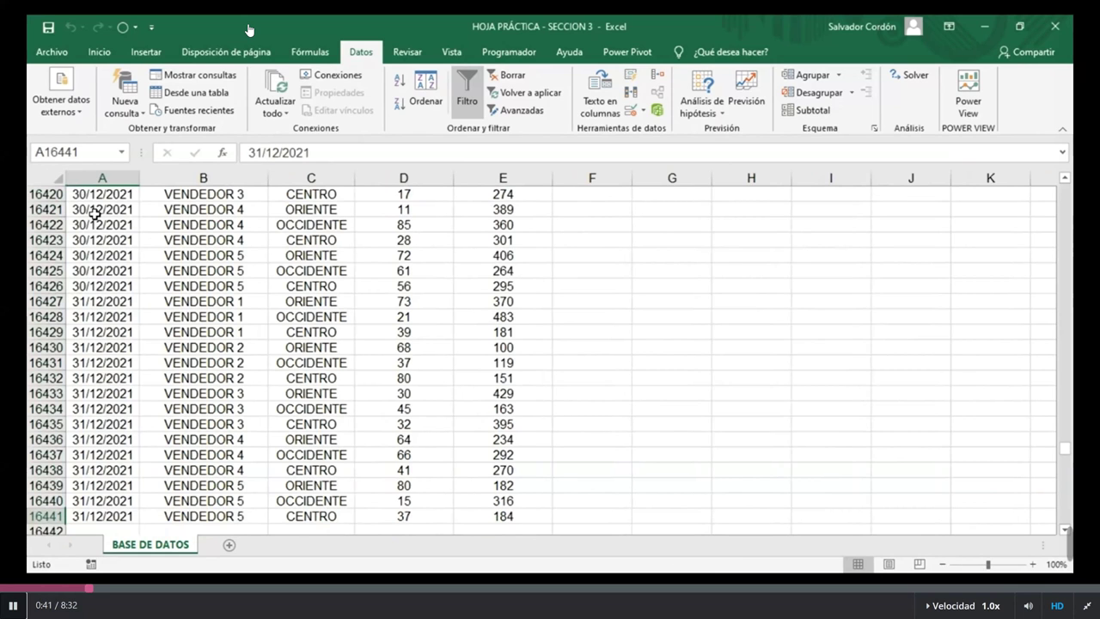
pyautogui.hotkey('ctrl', 'Home')
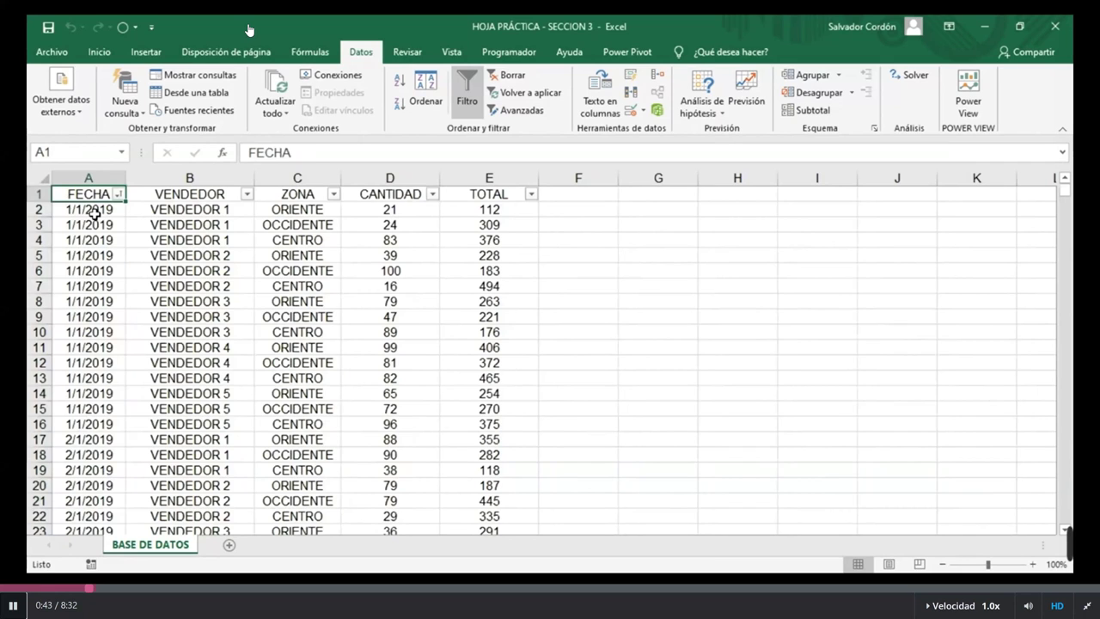
pyautogui.press('Right')
pyautogui.press('Down')
pyautogui.press('Down')
pyautogui.press('Down')
pyautogui.press('Down')
pyautogui.press('Left')
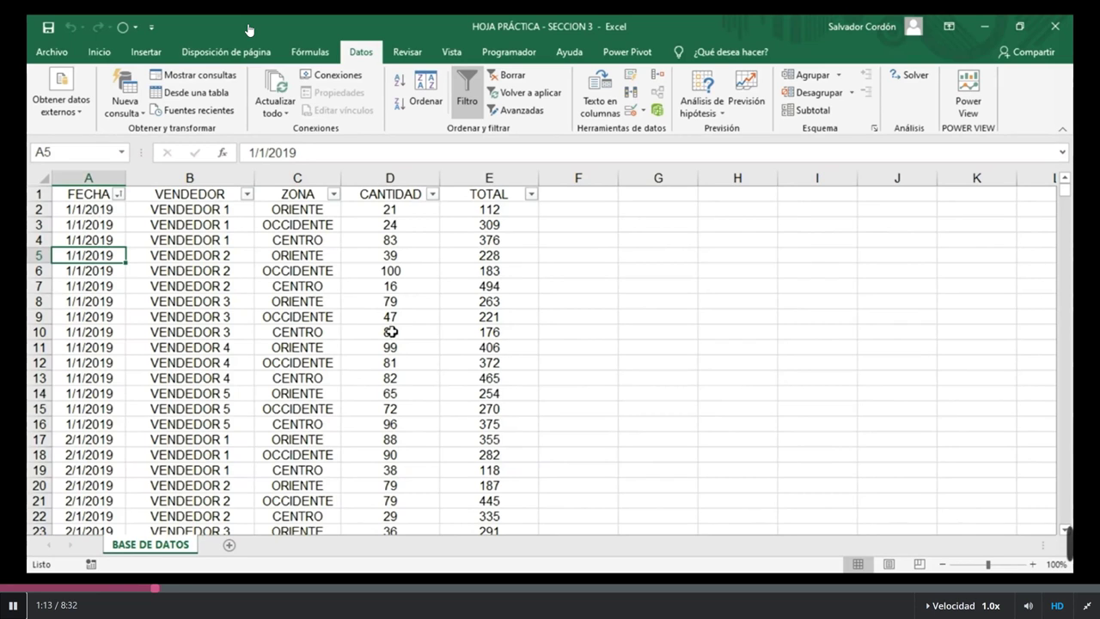
pyautogui.hotkey('ctrl', 'Home')
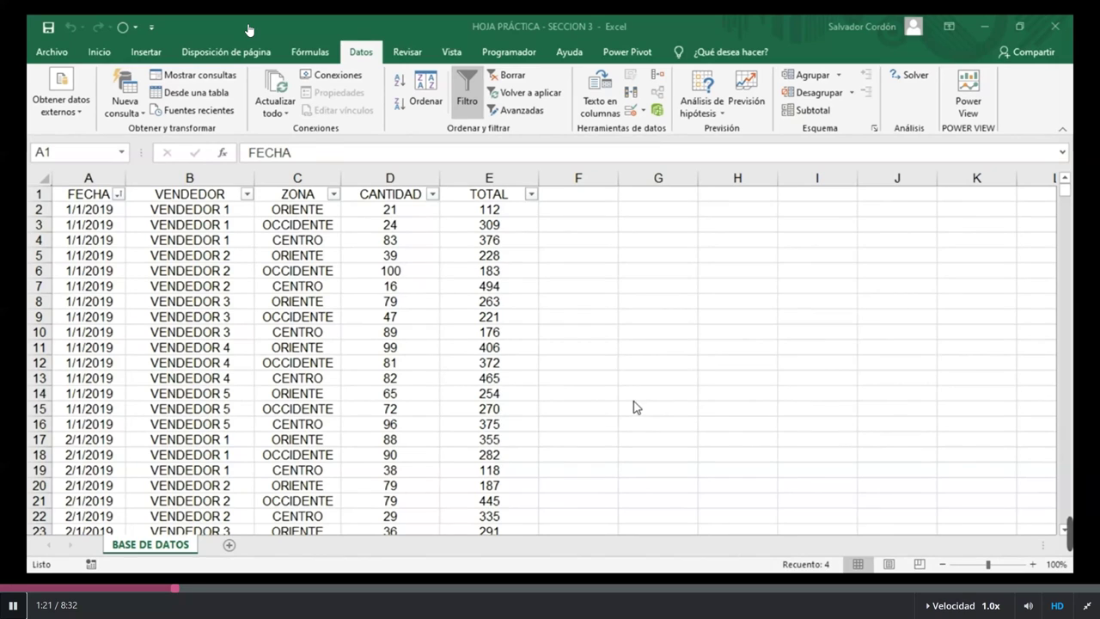
# - Examine the extent of the data table, from the headers to the last record and from FECHA across to TOTAL
pyautogui.click(202, 224)
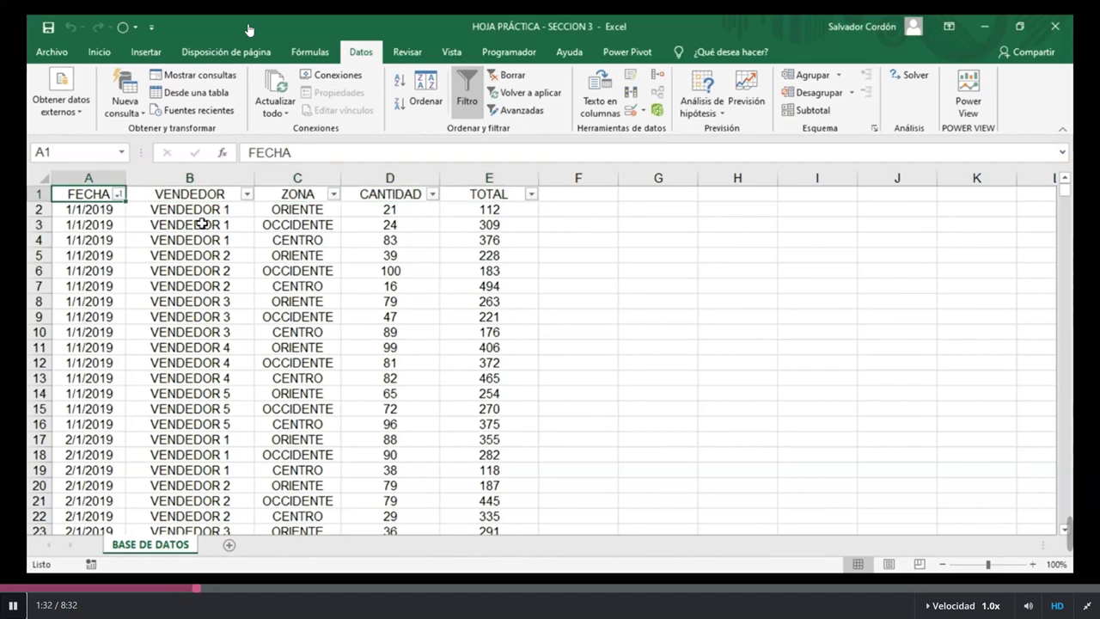
pyautogui.hotkey('ctrl', 'shift', 'Down')
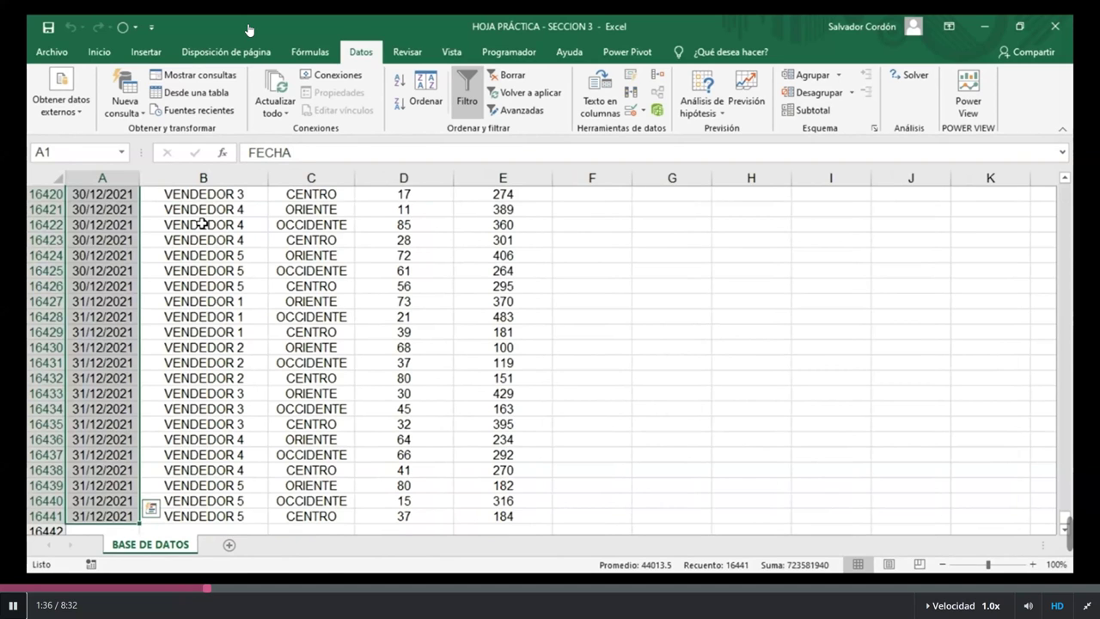
pyautogui.hotkey('ctrl', 'Down')
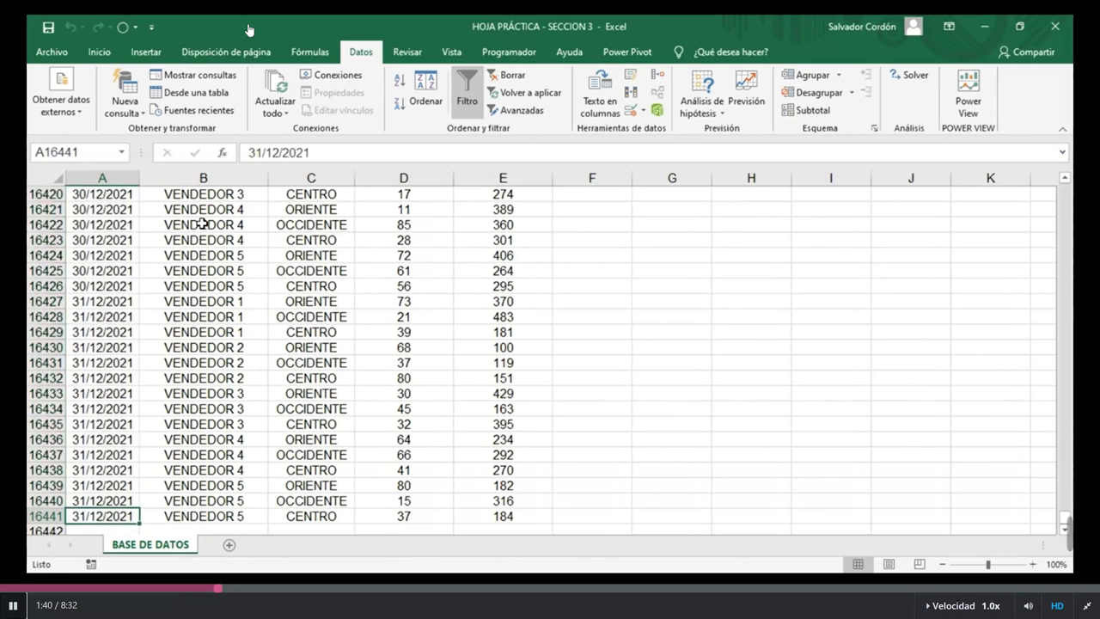
pyautogui.hotkey('ctrl', 'Right')
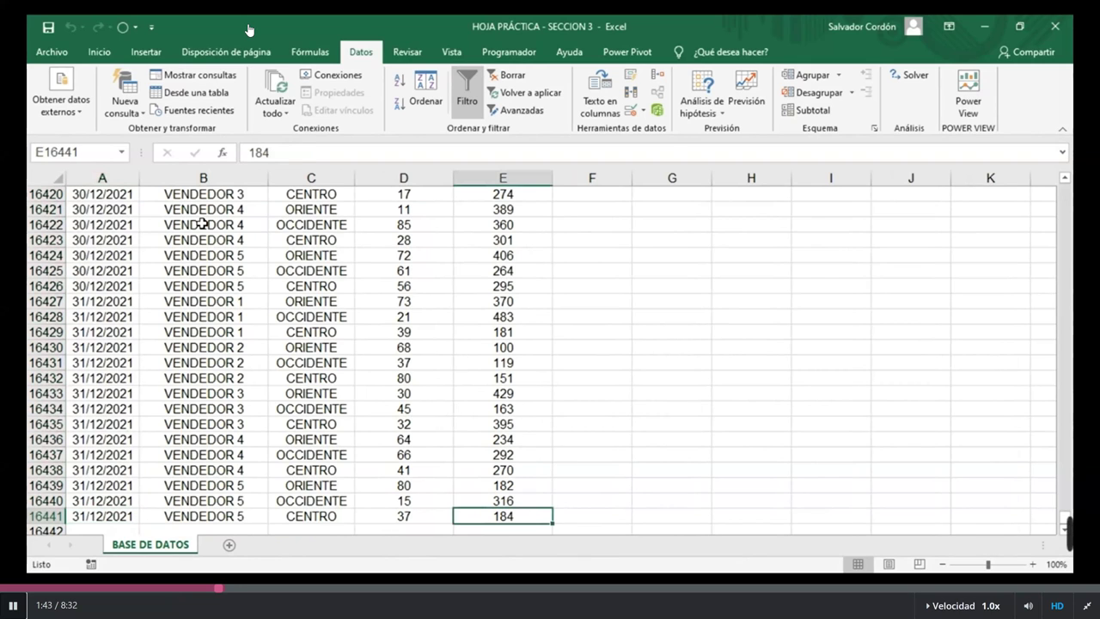
pyautogui.hotkey('ctrl', 'Left')
pyautogui.hotkey('ctrl', 'Up')
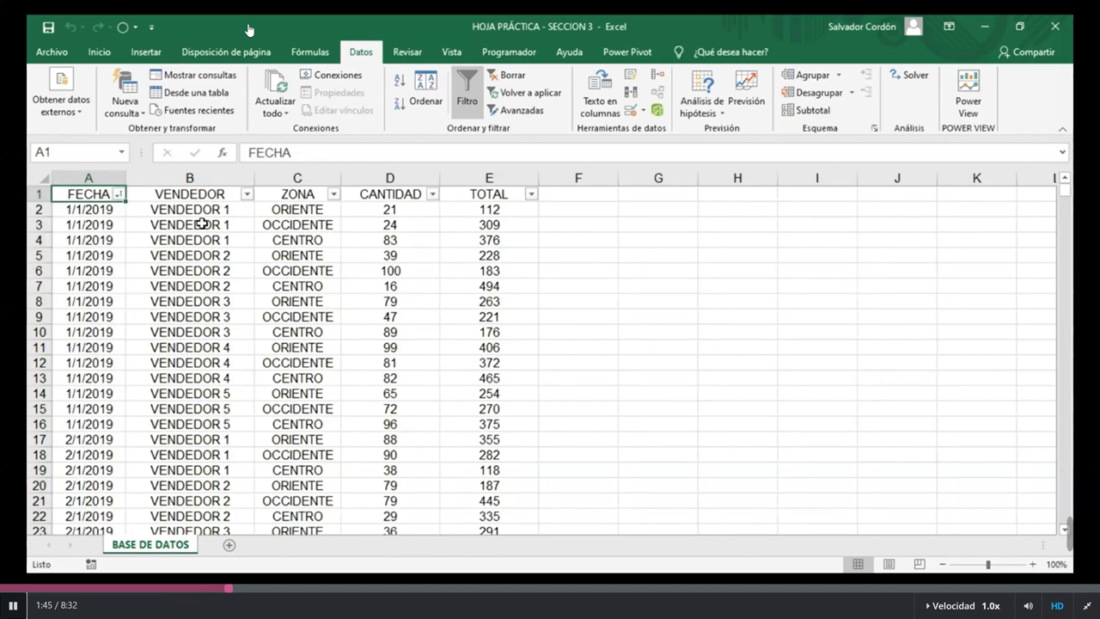
pyautogui.press('Right')
pyautogui.hotkey('ctrl', 'Down')
pyautogui.hotkey('ctrl', 'Up')
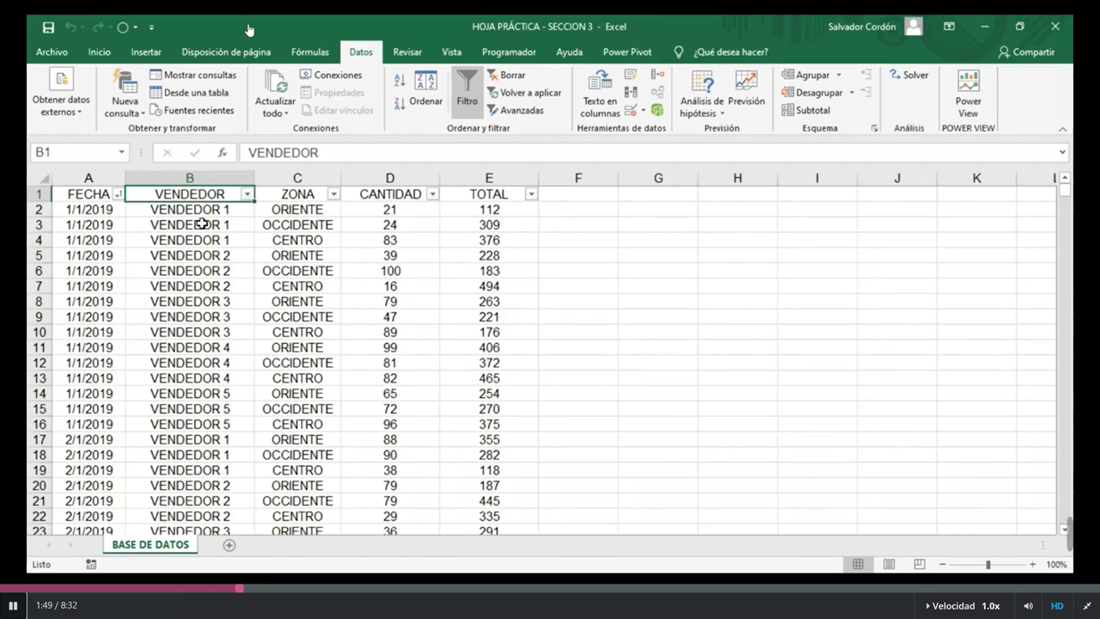
# - Select the VENDEDOR entries B2:B16 and extend the selection to their dates, covering A2:B16
pyautogui.press('Down')
pyautogui.hotkey('shift', 'Down')
pyautogui.hotkey('shift', 'Down')
pyautogui.hotkey('shift', 'Down')
pyautogui.hotkey('shift', 'Down')
pyautogui.hotkey('shift', 'Down')
pyautogui.hotkey('shift', 'Down')
pyautogui.hotkey('shift', 'Down')
pyautogui.hotkey('shift', 'Down')
pyautogui.hotkey('shift', 'Down')
pyautogui.hotkey('shift', 'Down')
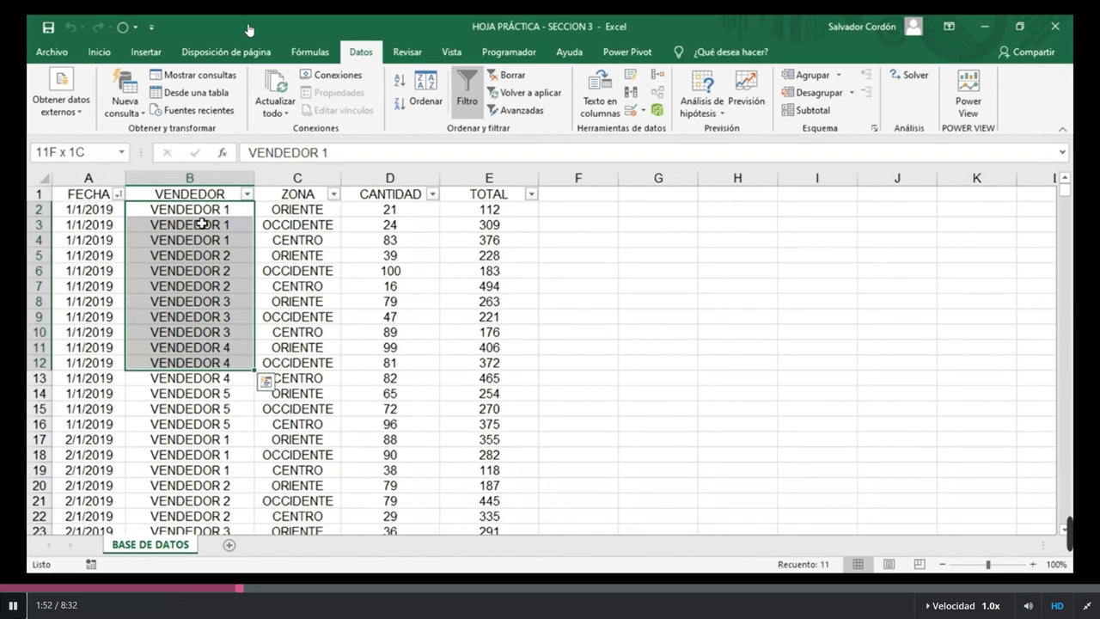
pyautogui.hotkey('shift', 'Down')
pyautogui.hotkey('shift', 'Down')
pyautogui.hotkey('shift', 'Down')
pyautogui.hotkey('shift', 'Down')
pyautogui.hotkey('shift', 'Left')
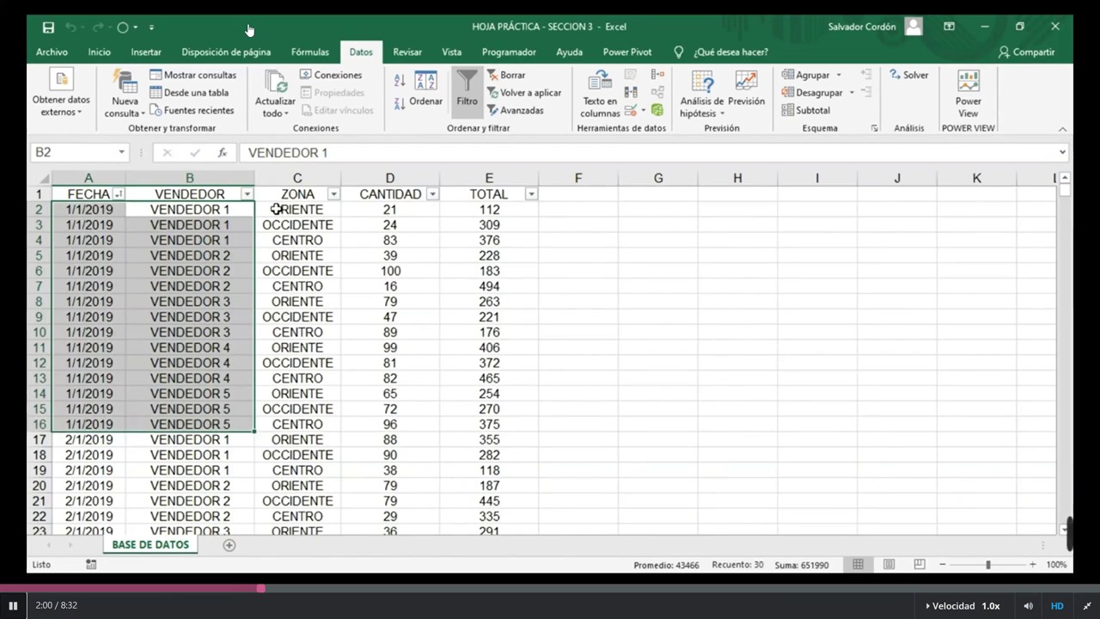
# - Highlight the first records under ZONA, CANTIDAD and TOTAL in turn, and the same records across all five columns
pyautogui.moveTo(276, 209); pyautogui.dragTo(294, 411)
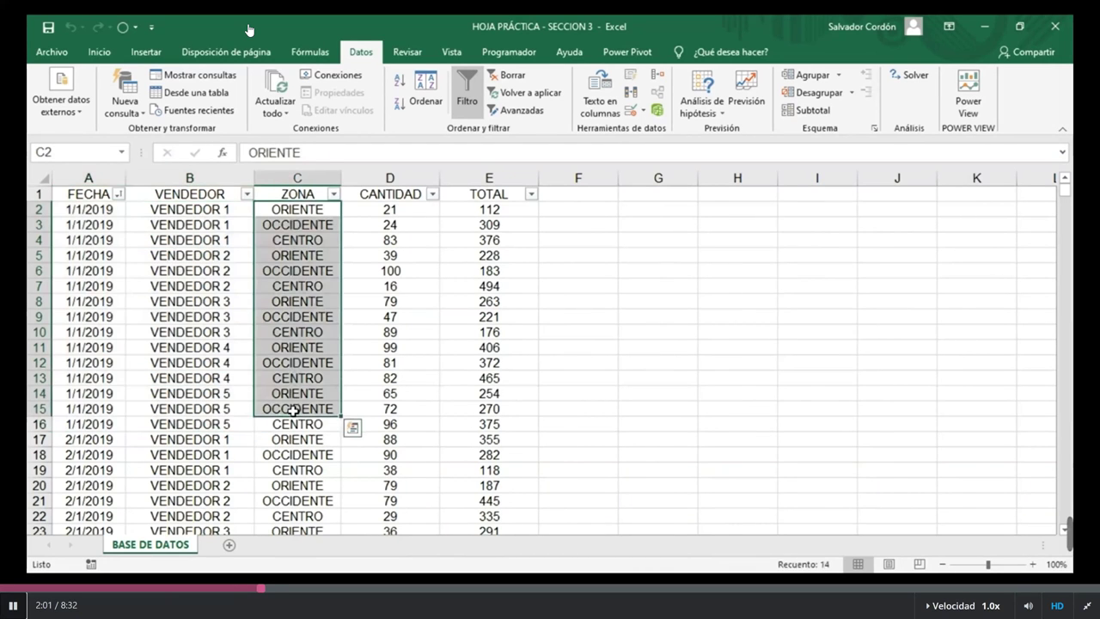
pyautogui.moveTo(389, 209); pyautogui.dragTo(382, 383)
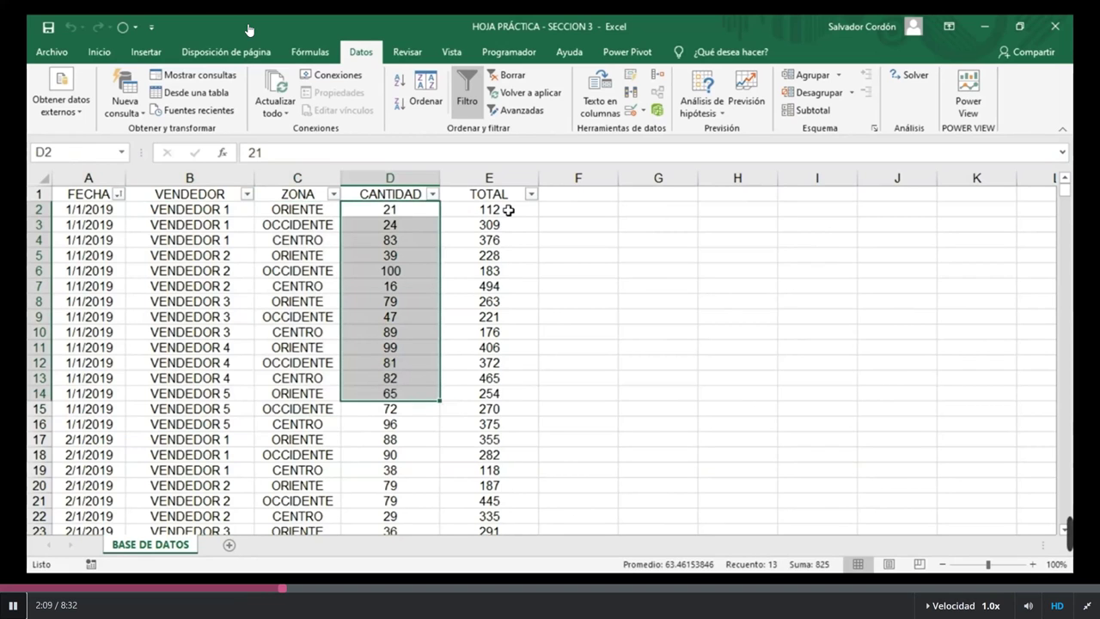
pyautogui.moveTo(508, 210); pyautogui.dragTo(509, 391)
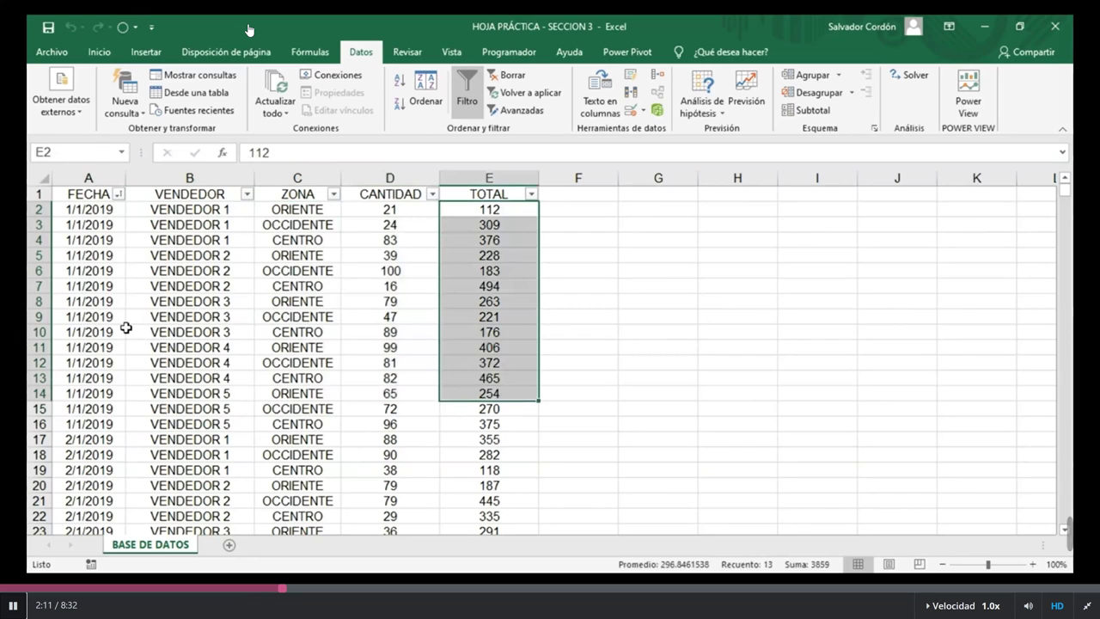
pyautogui.moveTo(86, 209); pyautogui.dragTo(531, 409)
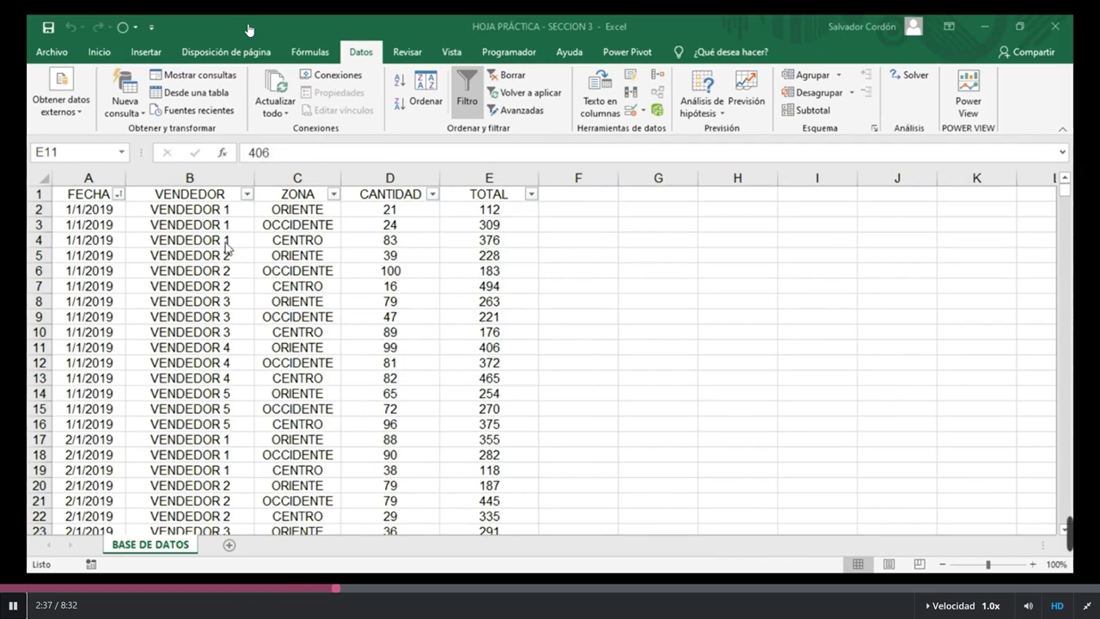
# - Select the whole header row, and the ZONA, CANTIDAD and TOTAL columns one after another
pyautogui.hotkey('ctrl', 'Up')
pyautogui.press('Left')
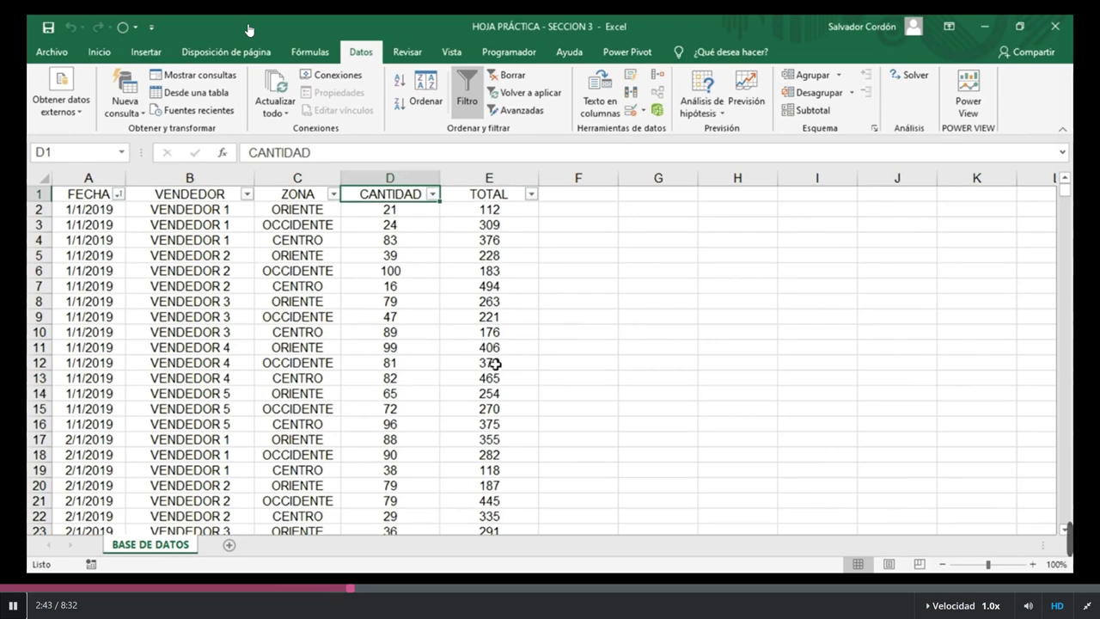
pyautogui.click(38, 194)
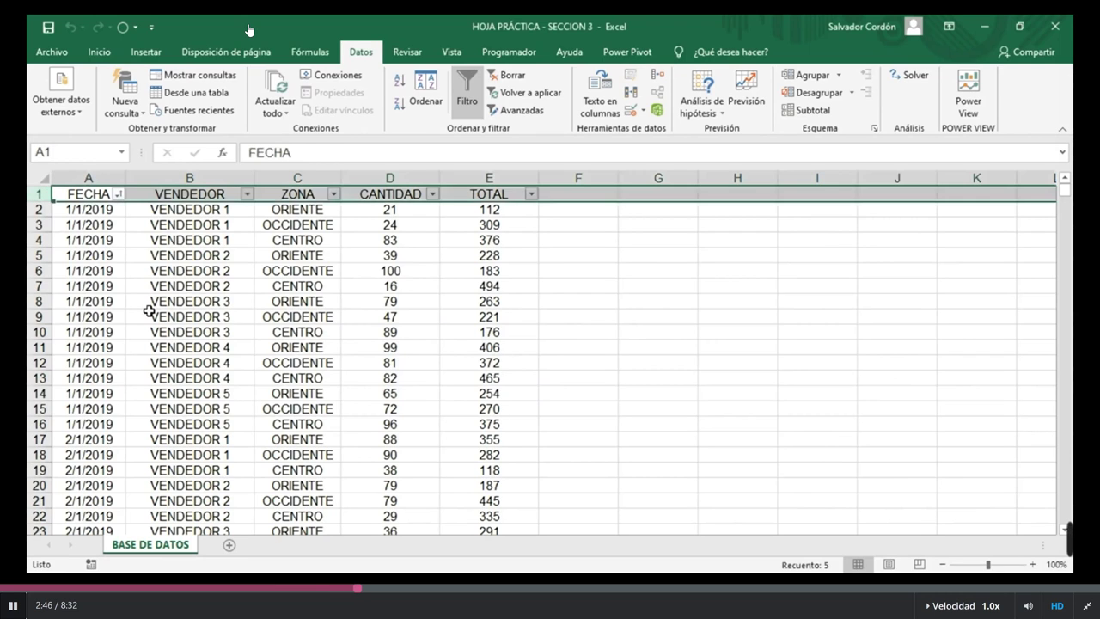
pyautogui.click(104, 193)
pyautogui.click(316, 177)
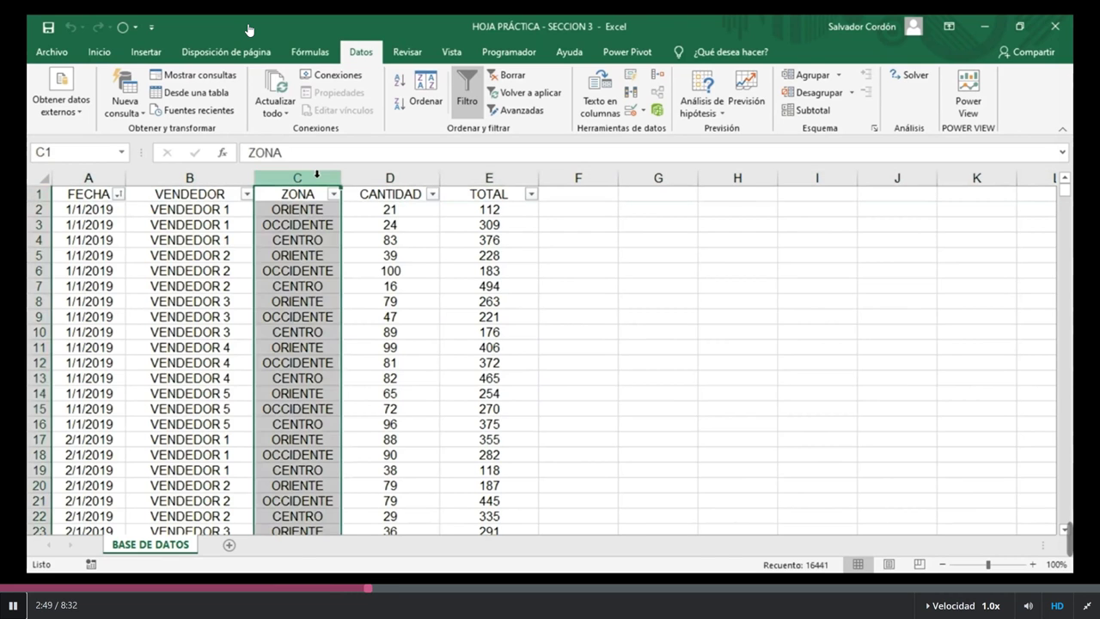
pyautogui.click(391, 177)
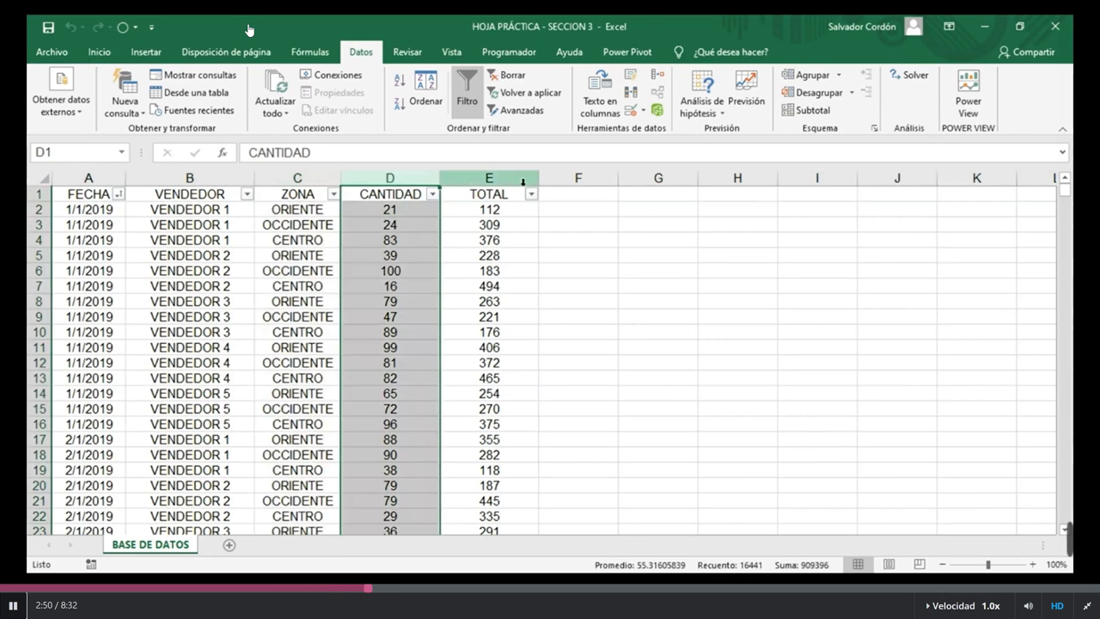
pyautogui.click(522, 181)
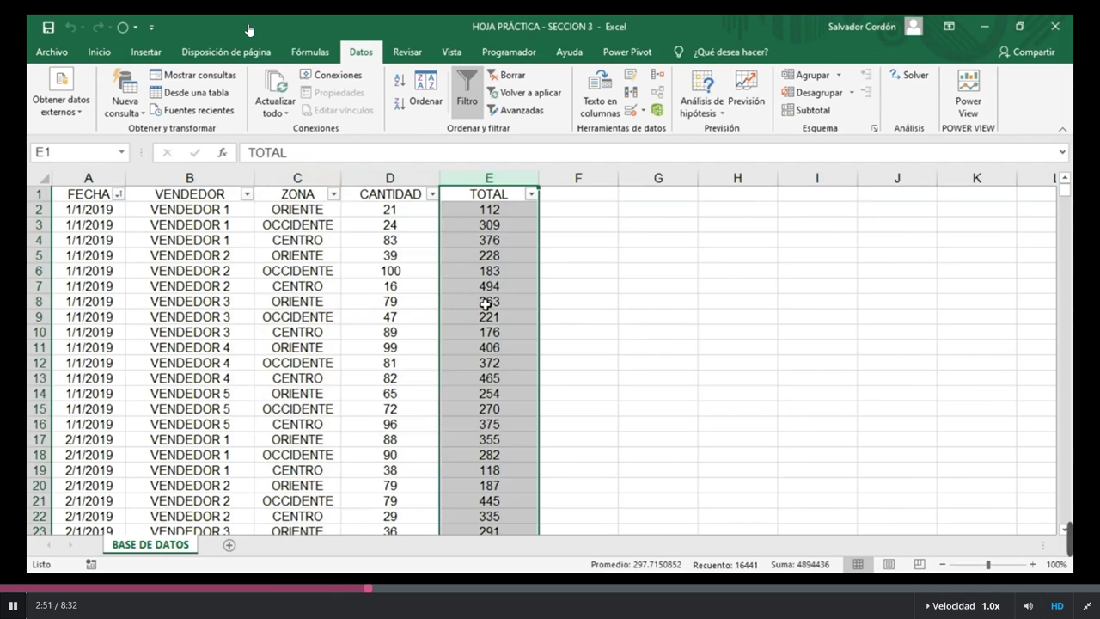
# - View the filter options of the ZONA column, close them without applying anything, and select the headers A1:E1
pyautogui.click(333, 194)
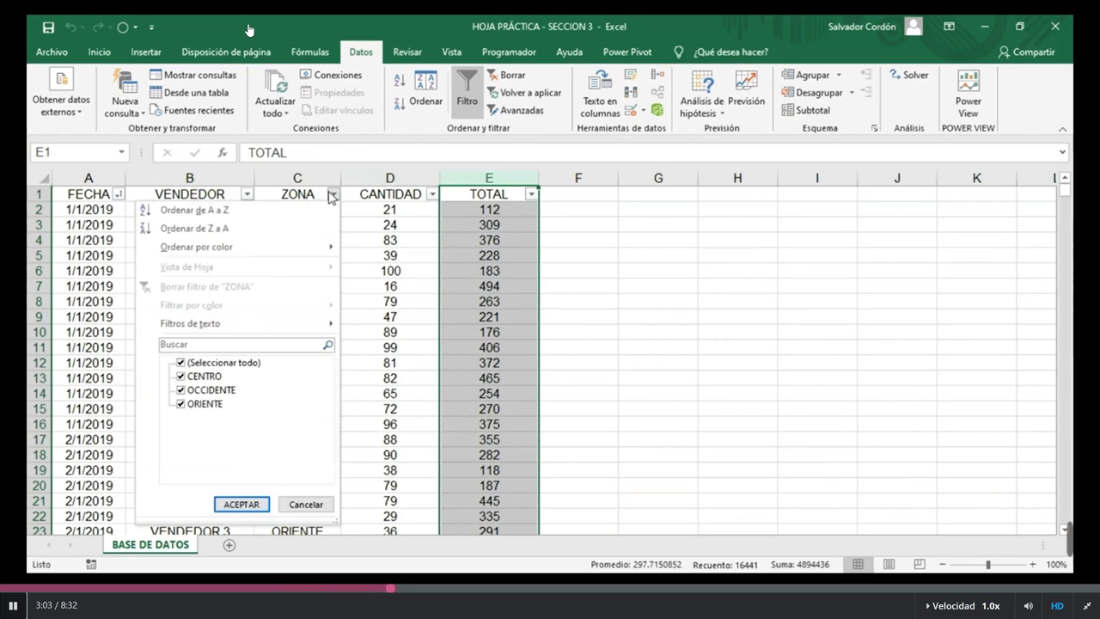
pyautogui.click(389, 224)
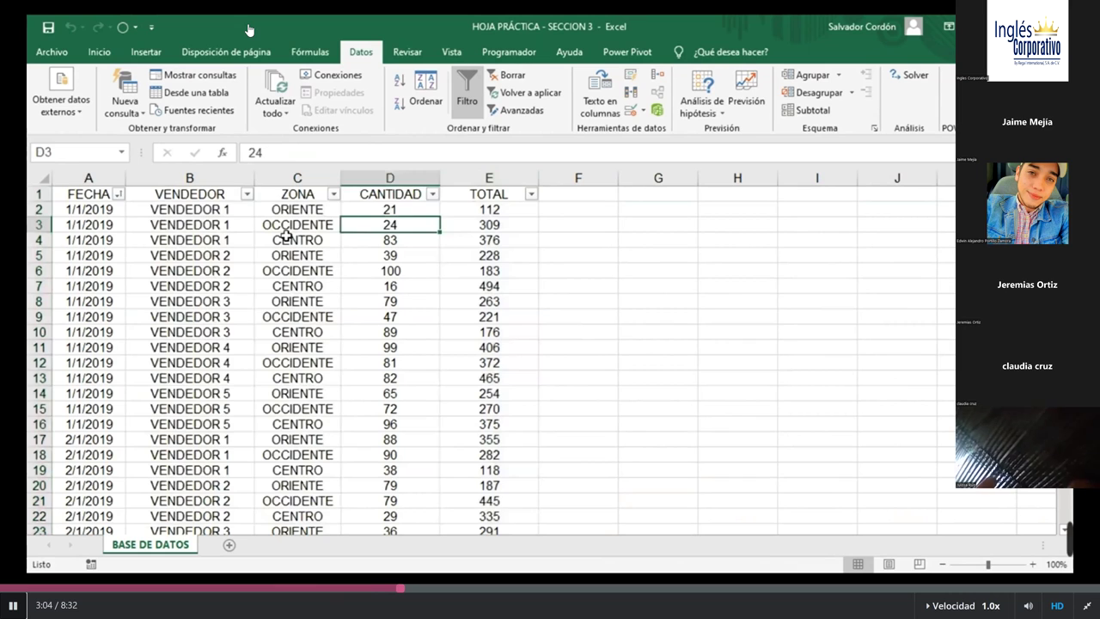
pyautogui.moveTo(87, 194); pyautogui.dragTo(489, 194)
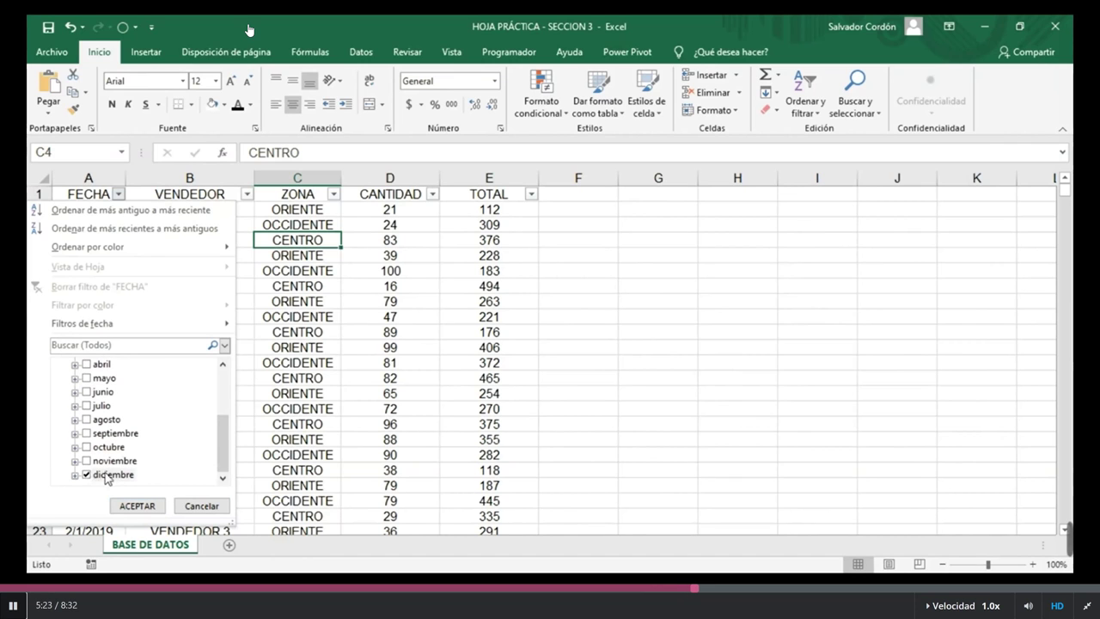
# - Filter the FECHA column to show only the December 2019 records, and check the filtered rows
pyautogui.press('Return')
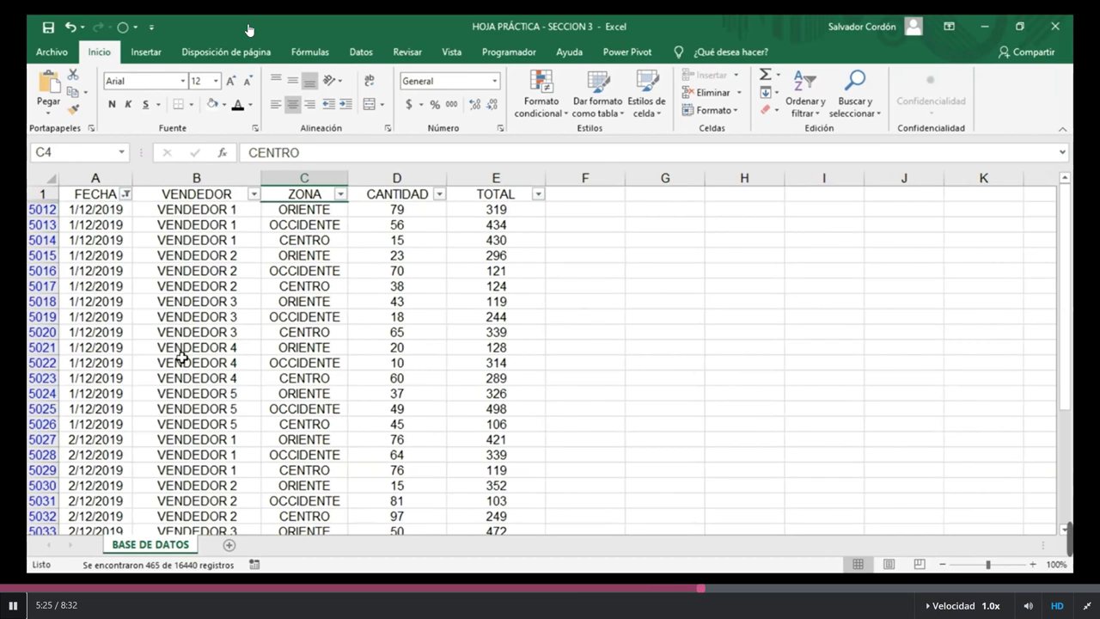
pyautogui.hotkey('ctrl', 'Home')
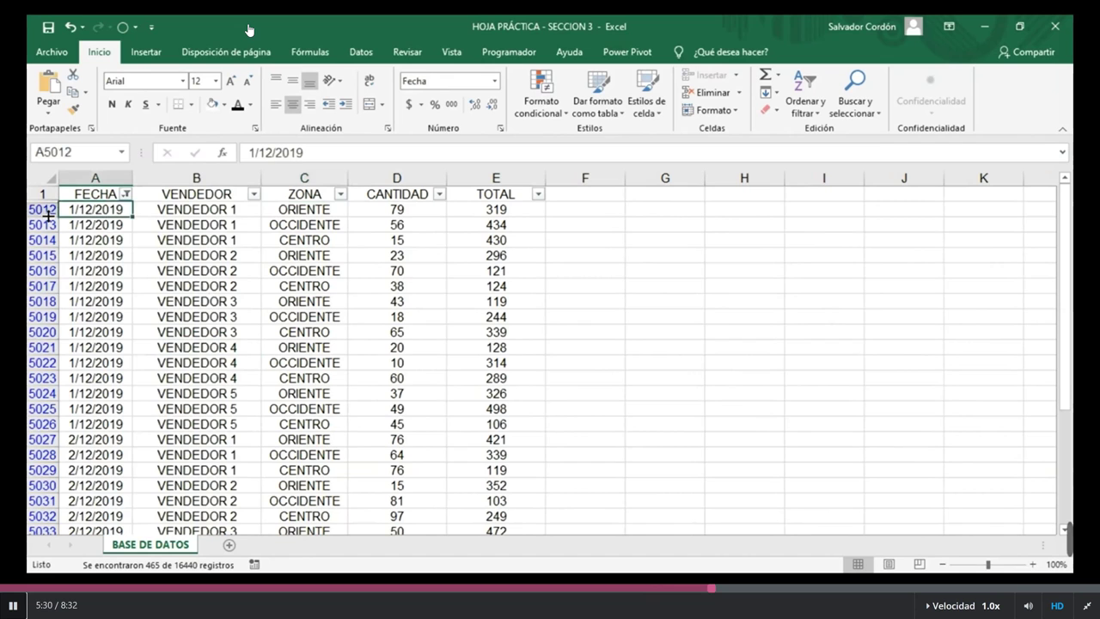
pyautogui.moveTo(42, 195); pyautogui.dragTo(47, 311)
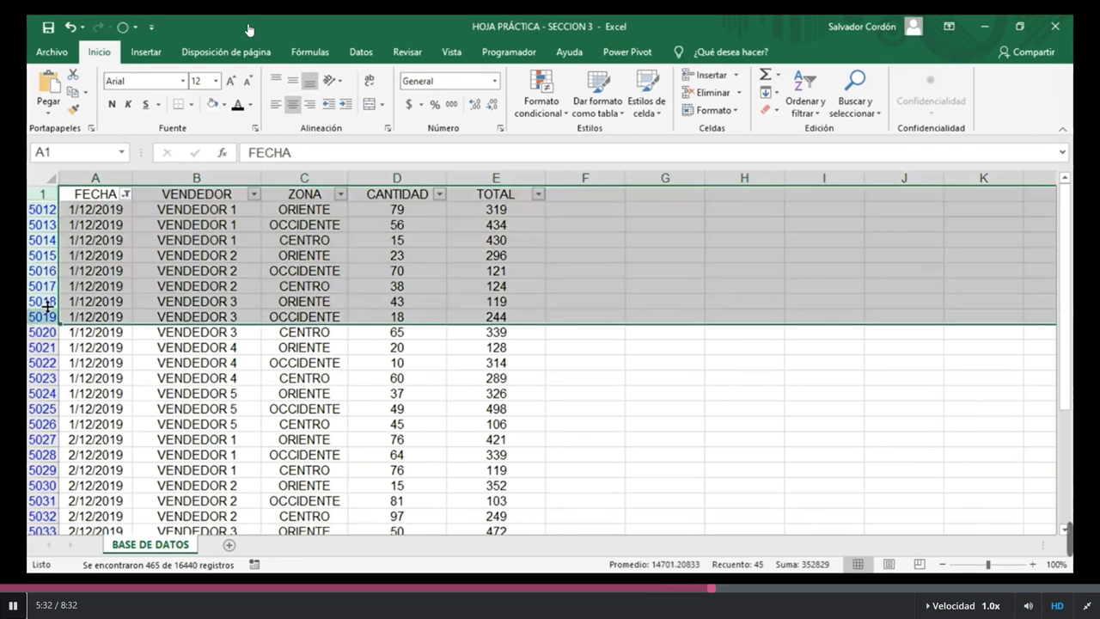
pyautogui.click(115, 283)
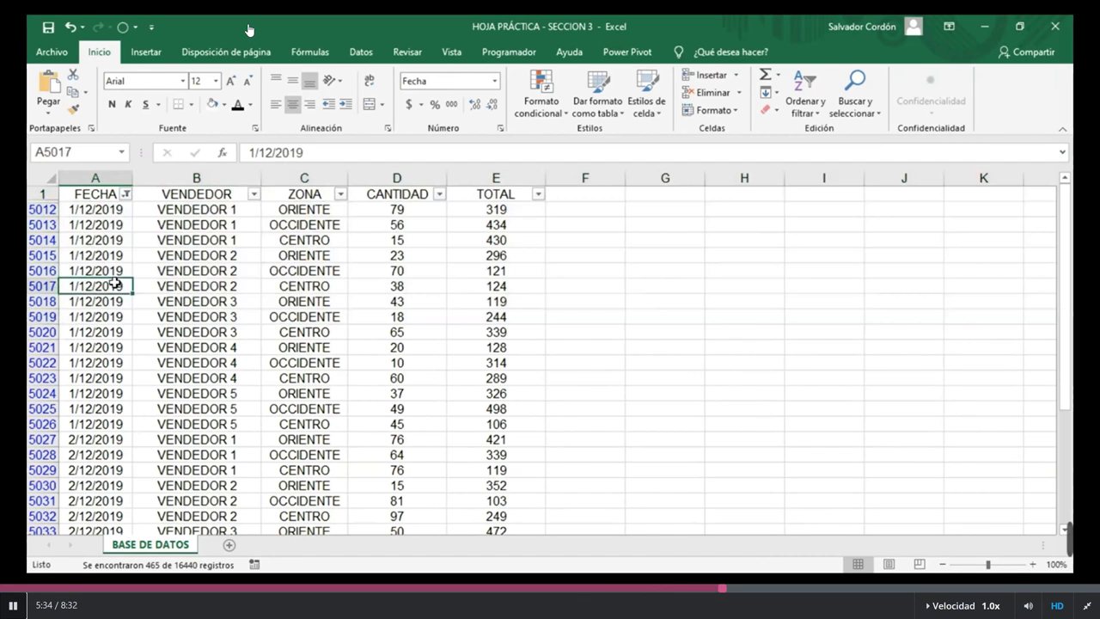
# - Select the filtered FECHA records from the first to the last December 2019 date, and go back to the first rows
pyautogui.press('Up')
pyautogui.press('Up')
pyautogui.press('Up')
pyautogui.press('Up')
pyautogui.press('Up')
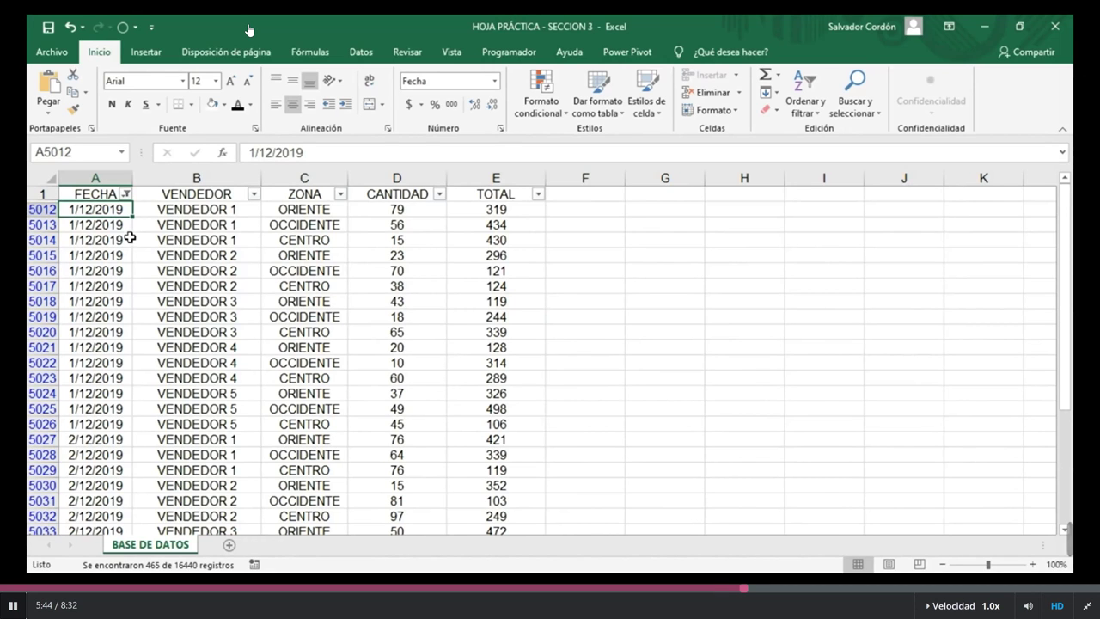
pyautogui.hotkey('ctrl', 'shift', 'Down')
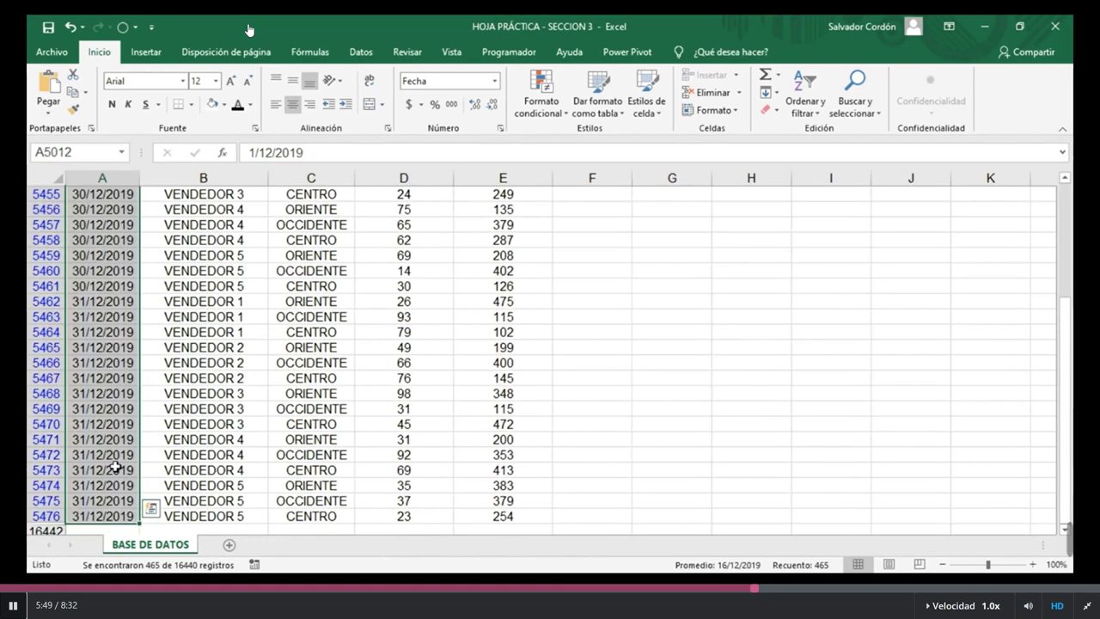
pyautogui.hotkey('ctrl', 'Home')
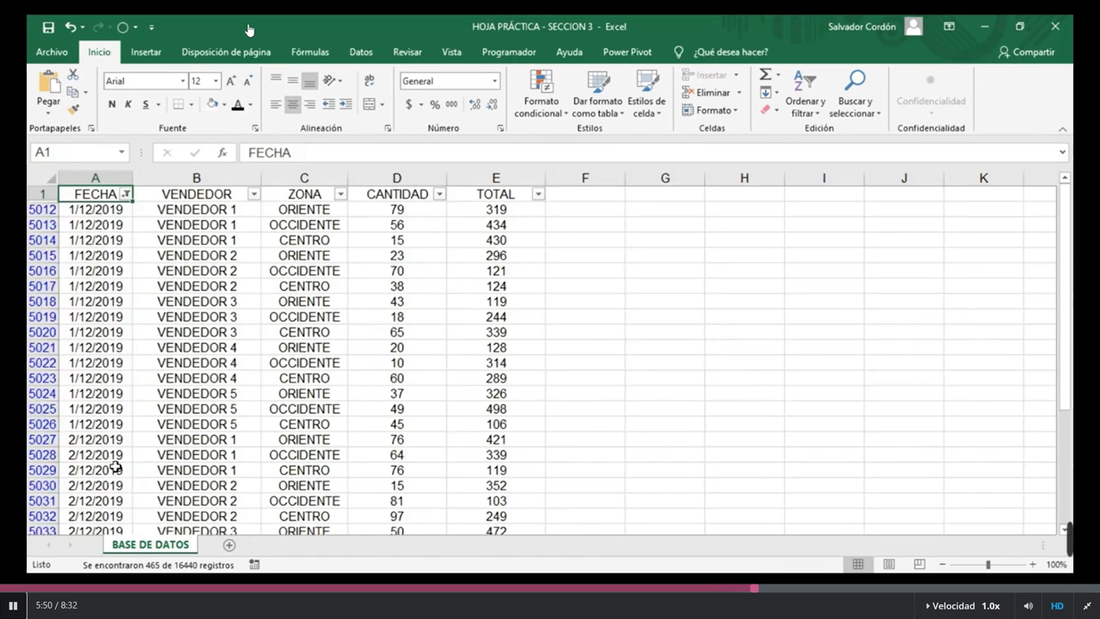
pyautogui.press('Down')
pyautogui.press('Down')
pyautogui.press('Down')
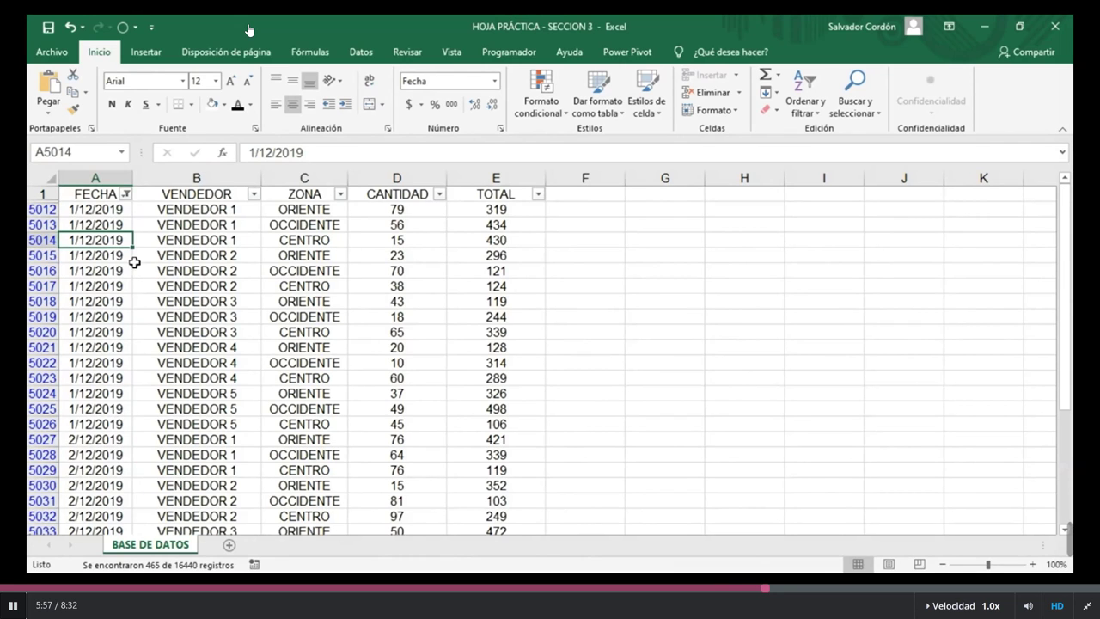
# - Clear the filter from the FECHA column and check the full table down to its last record and back to A1
pyautogui.click(126, 195)
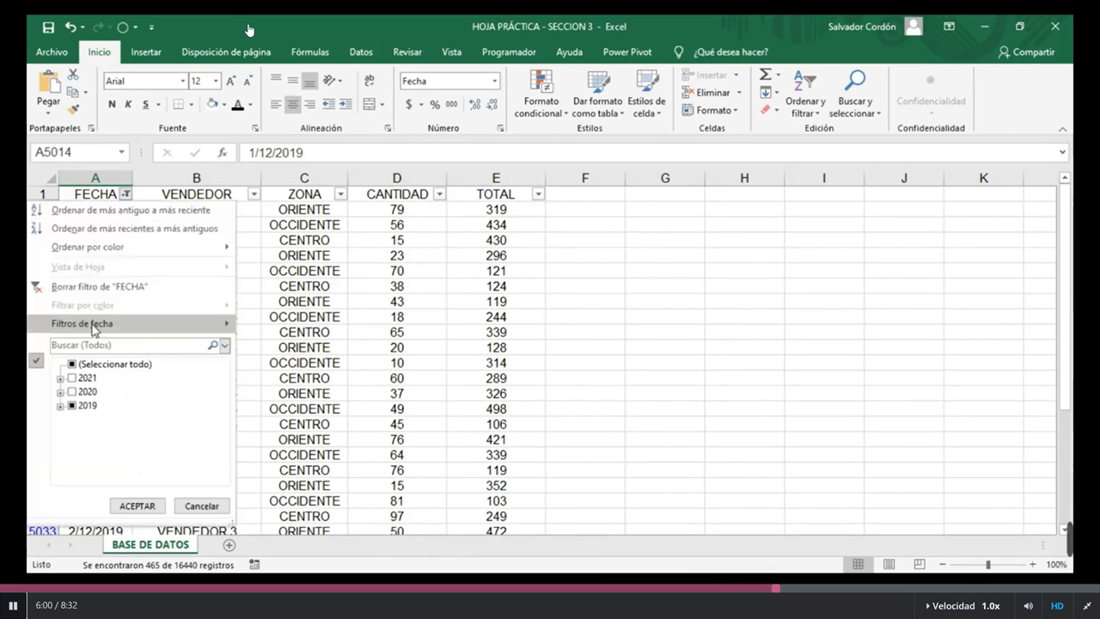
pyautogui.click(138, 287)
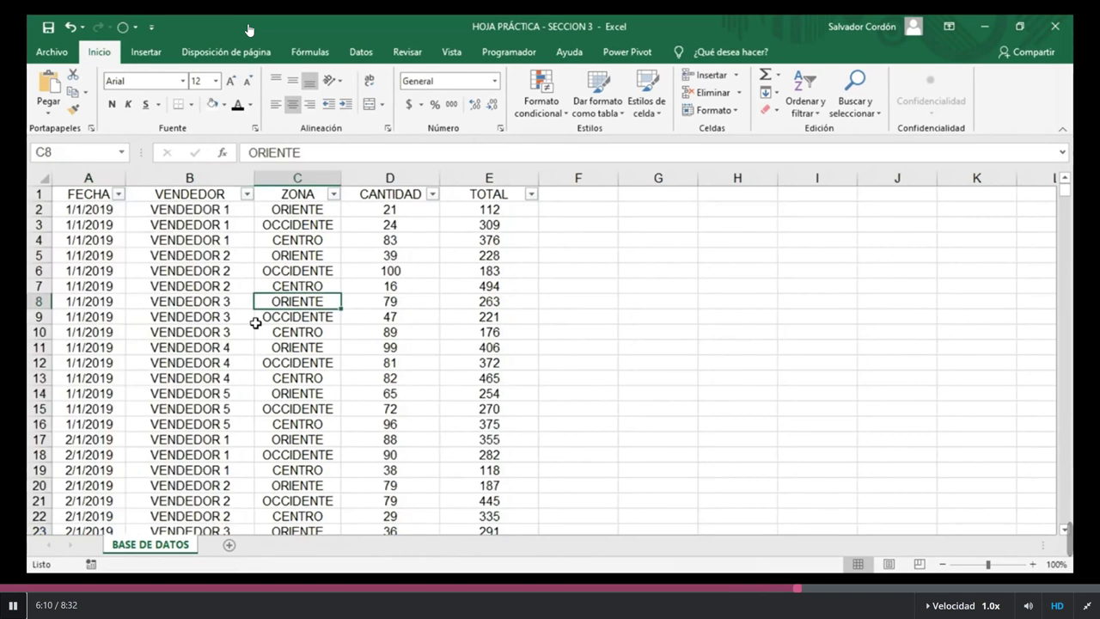
pyautogui.click(153, 292)
pyautogui.hotkey('ctrl', 'Down')
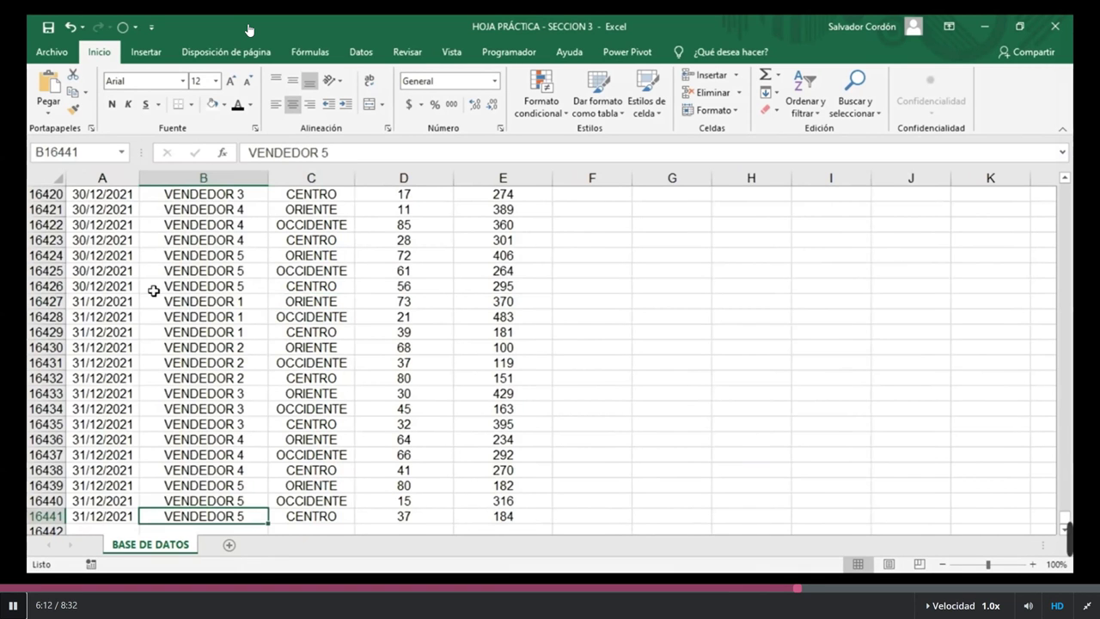
pyautogui.hotkey('ctrl', 'Home')
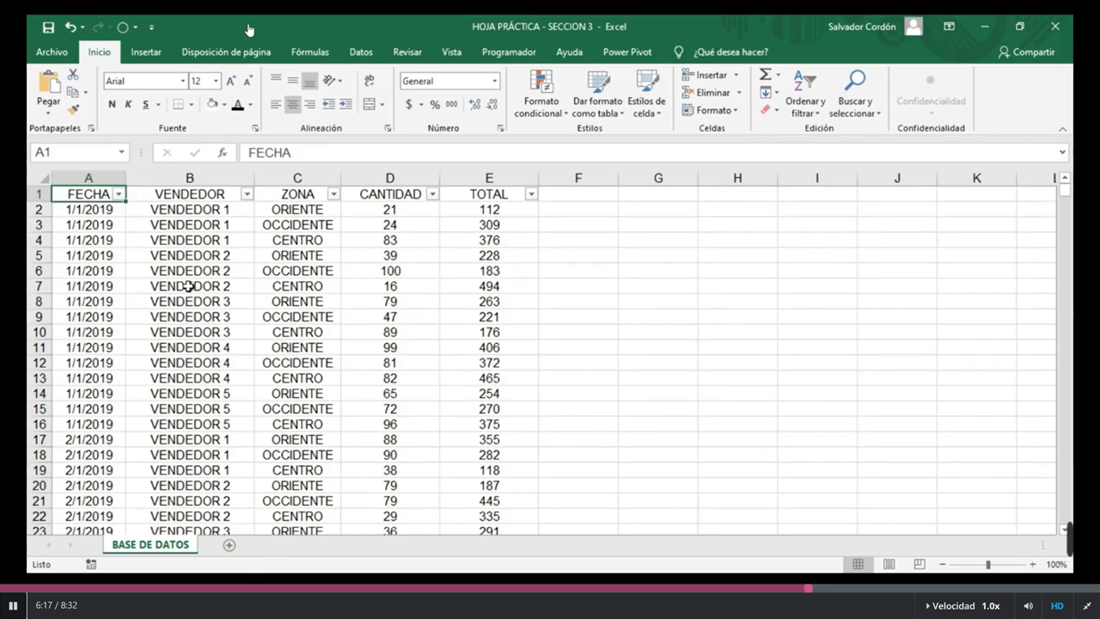
# - Filter the VENDEDOR column to show only the VENDEDOR 2 records
pyautogui.click(207, 255)
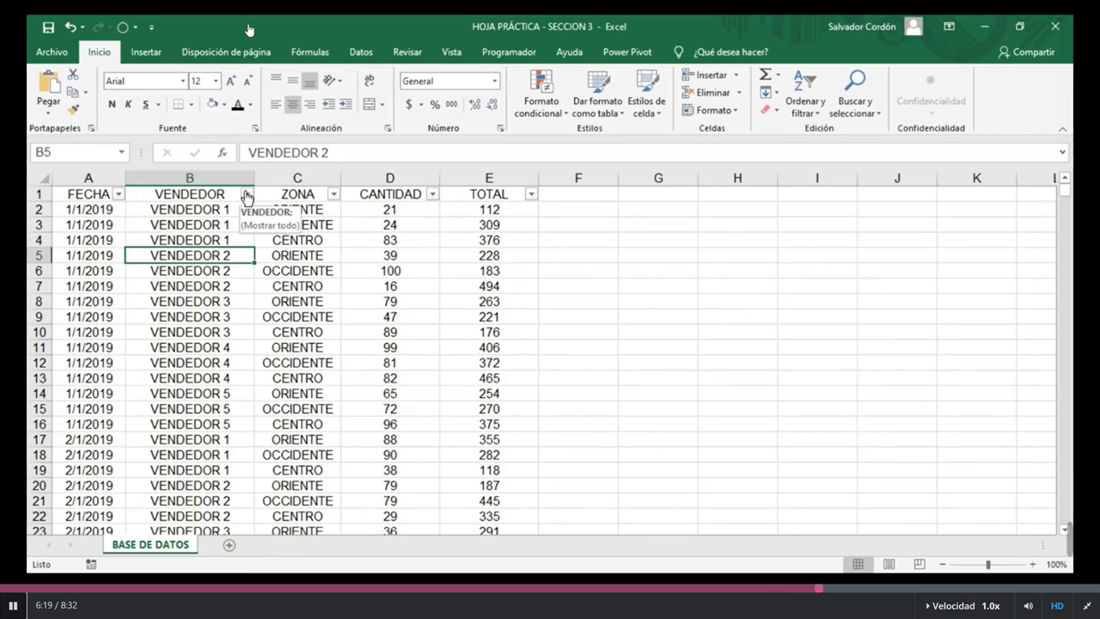
pyautogui.click(247, 195)
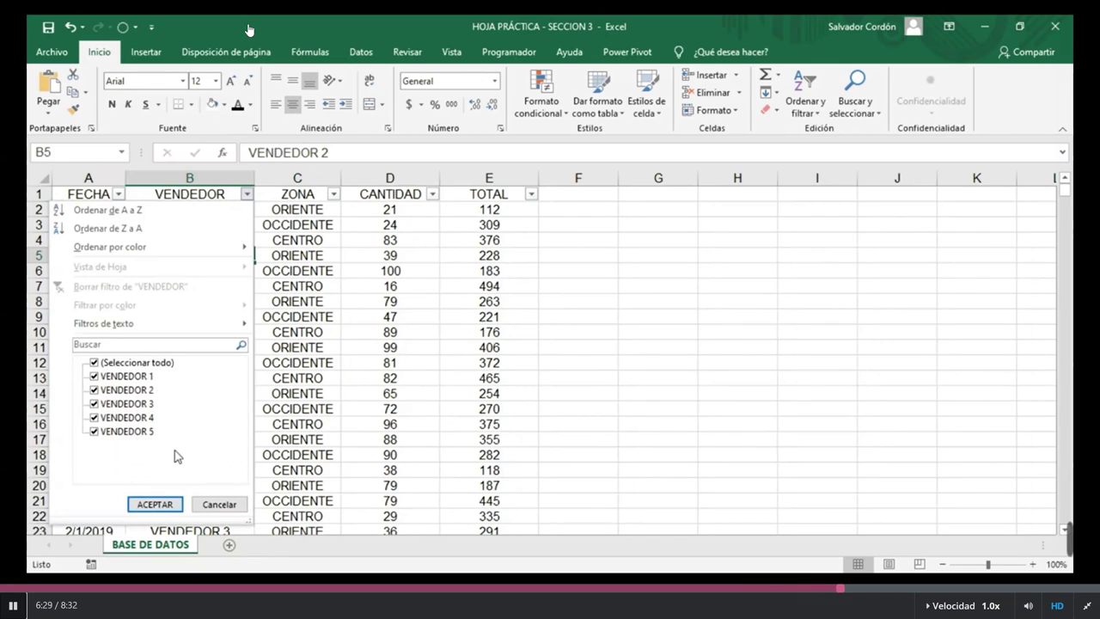
pyautogui.click(95, 363)
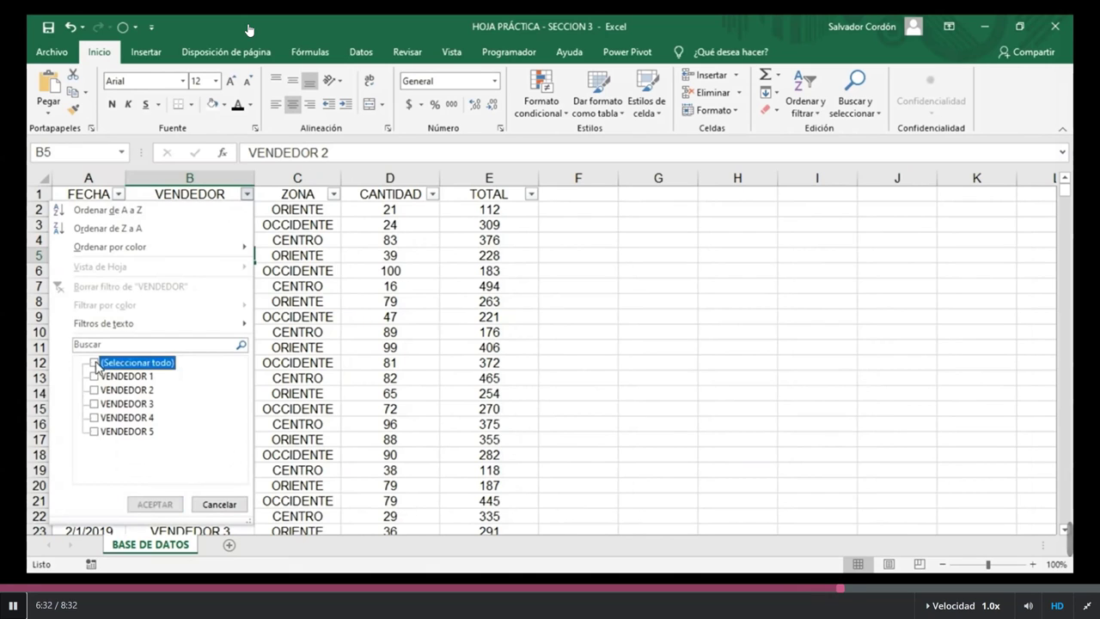
pyautogui.click(95, 403)
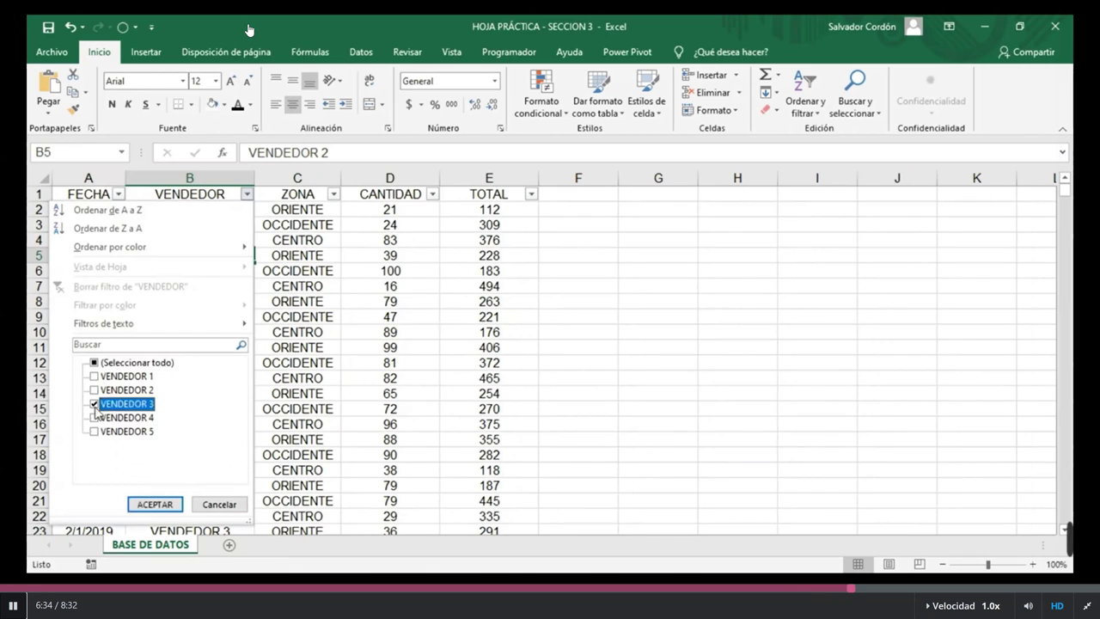
pyautogui.click(95, 403)
pyautogui.click(94, 417)
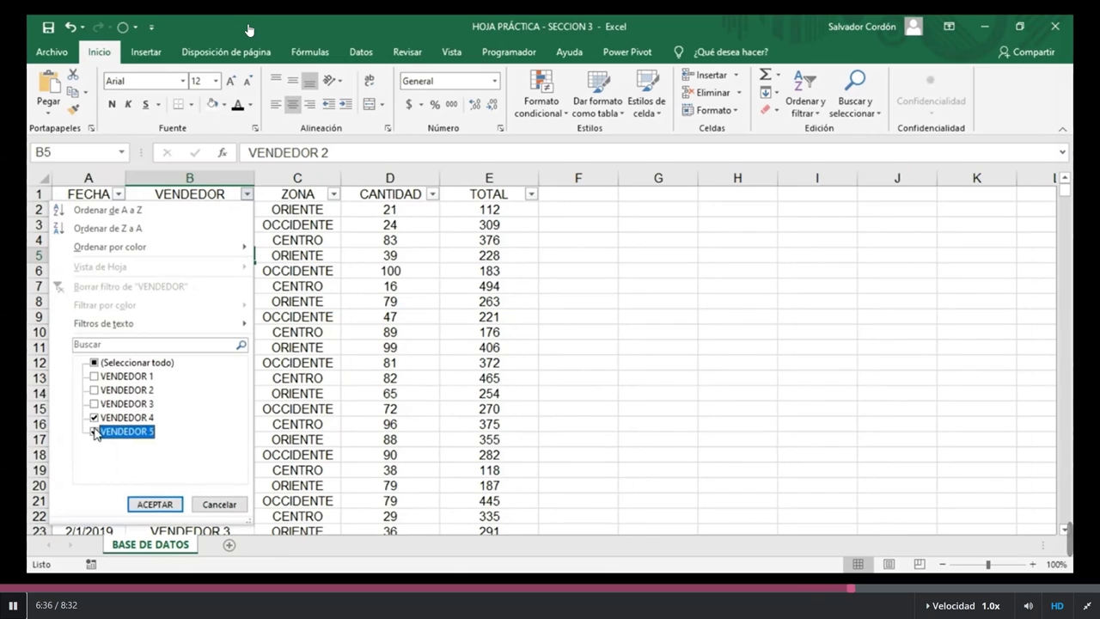
pyautogui.click(95, 428)
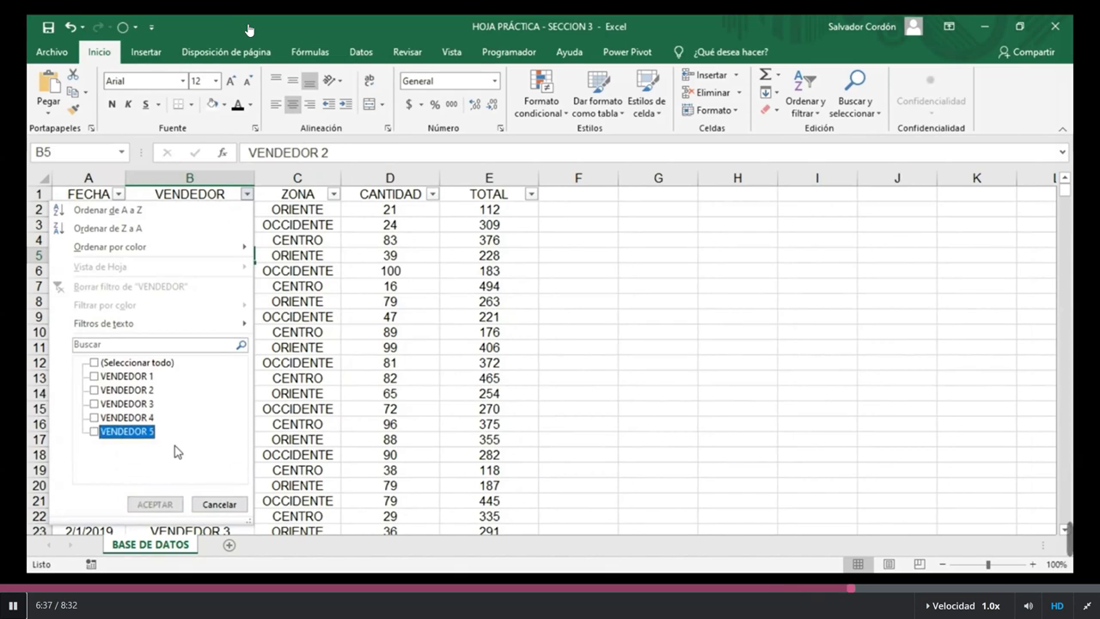
pyautogui.click(94, 390)
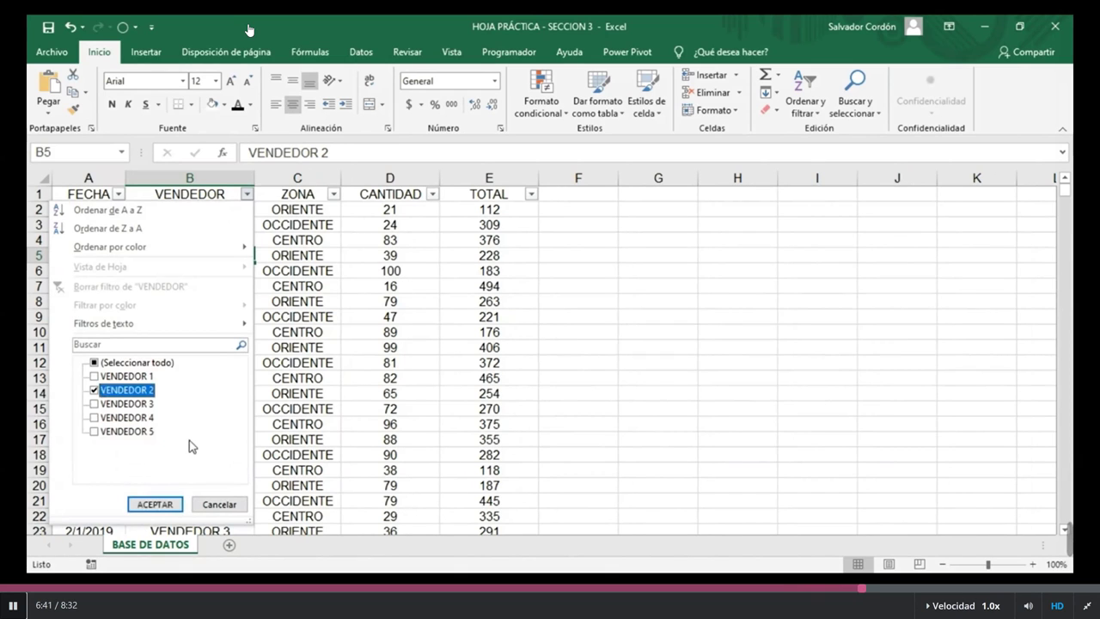
pyautogui.click(166, 500)
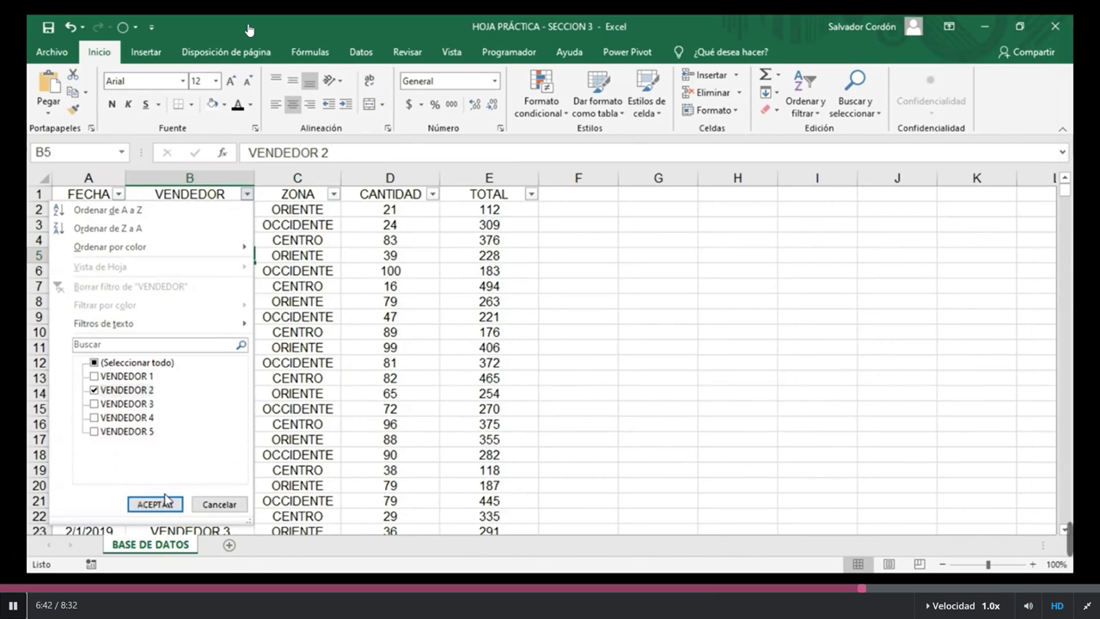
pyautogui.click(166, 502)
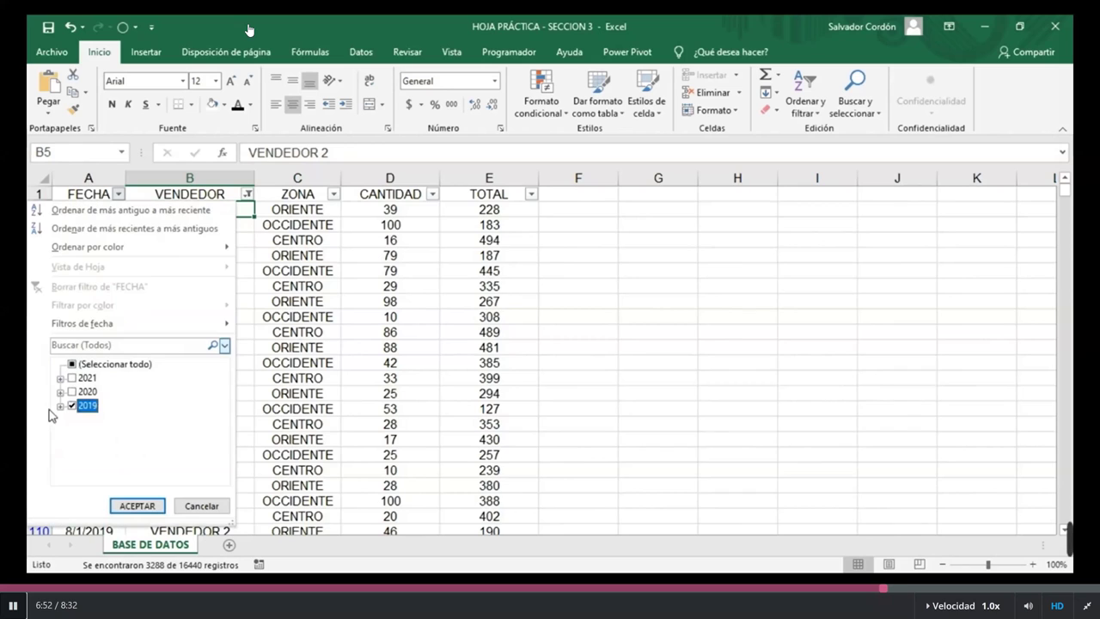
# - Filter the FECHA column to December 2019 and the ZONA column to only CENTRO
pyautogui.click(60, 405)
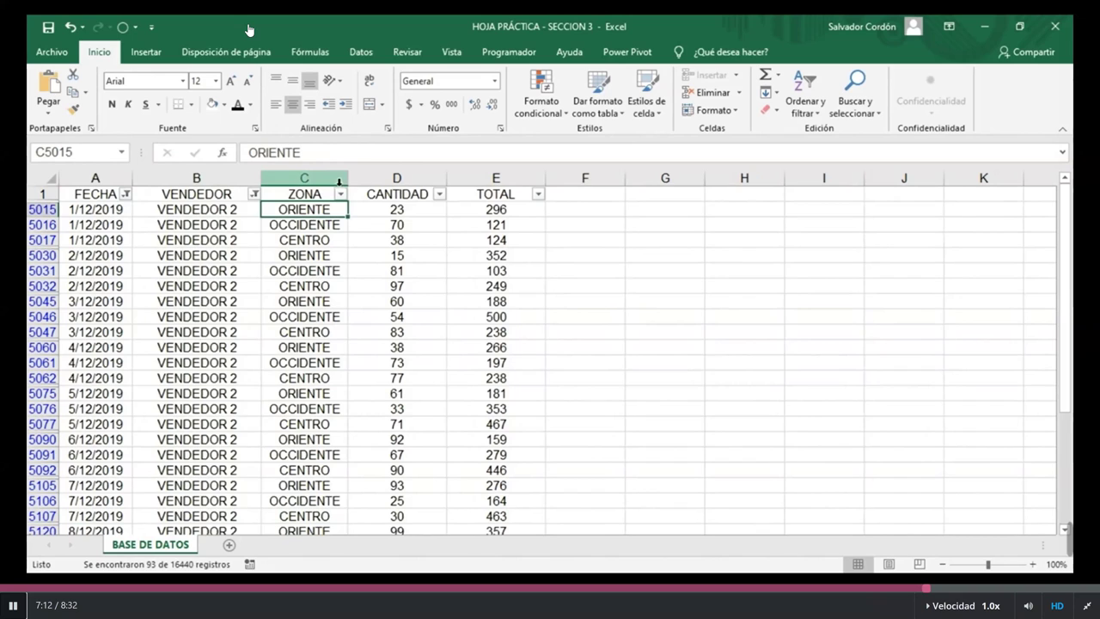
pyautogui.click(341, 195)
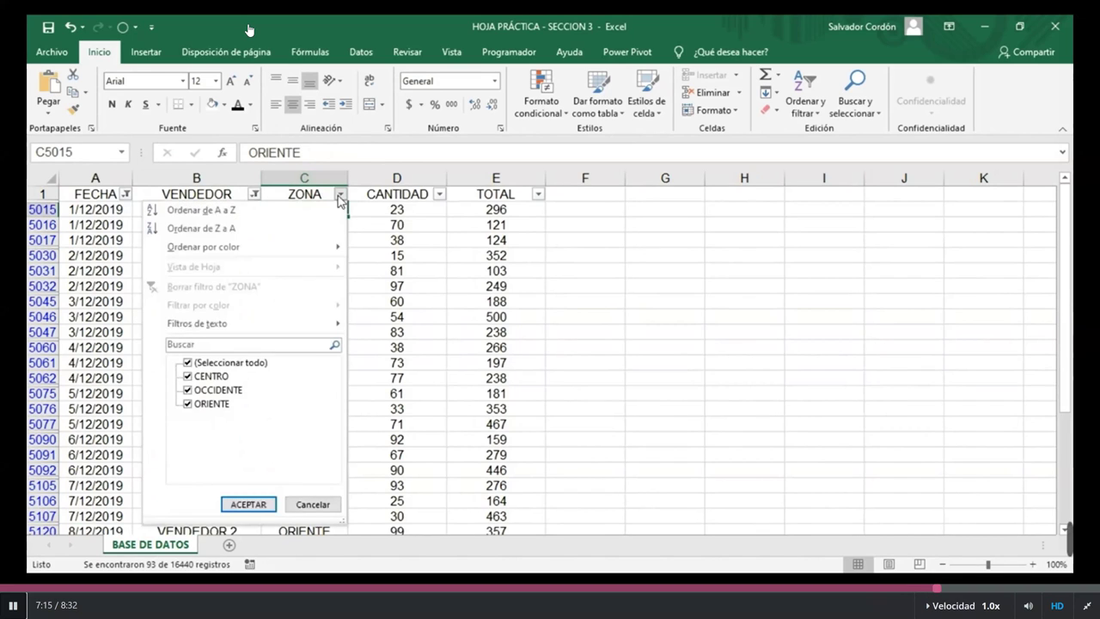
pyautogui.click(188, 367)
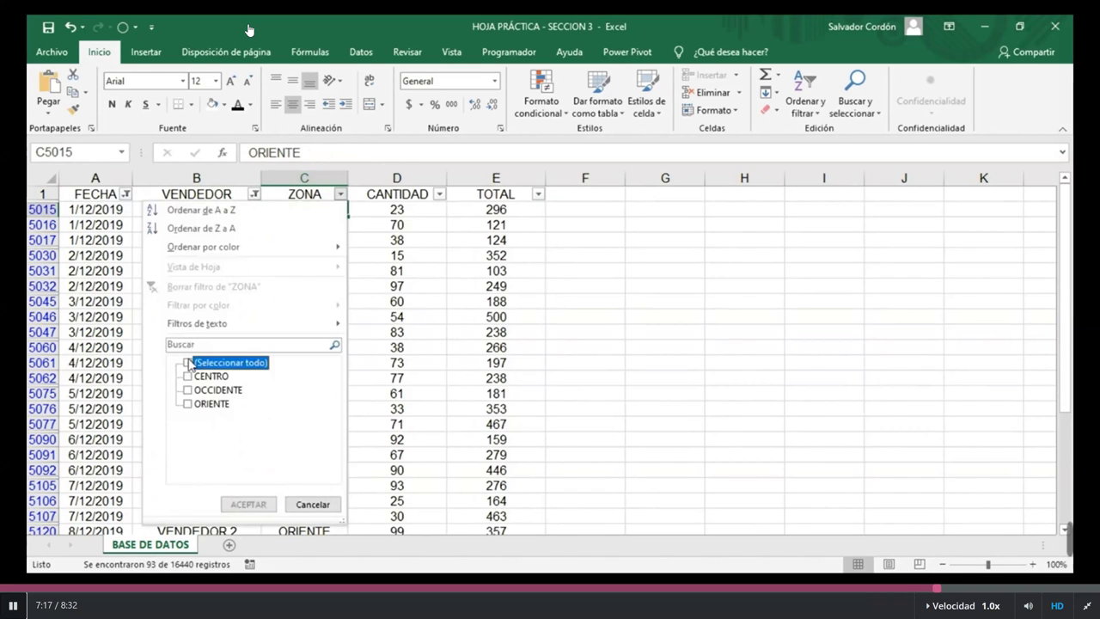
pyautogui.click(189, 377)
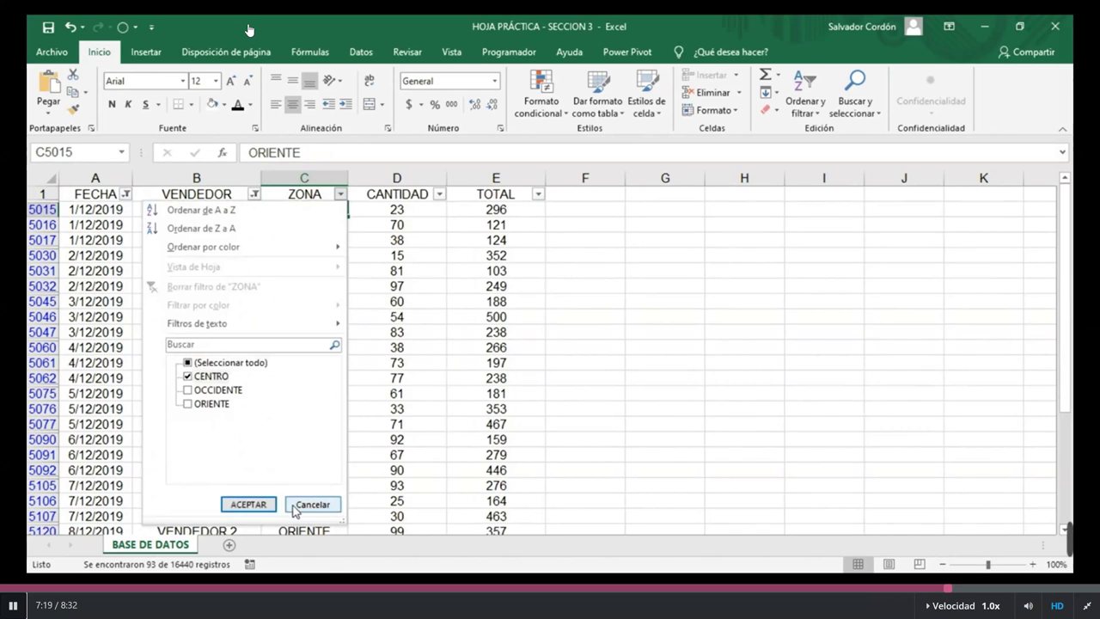
pyautogui.click(245, 502)
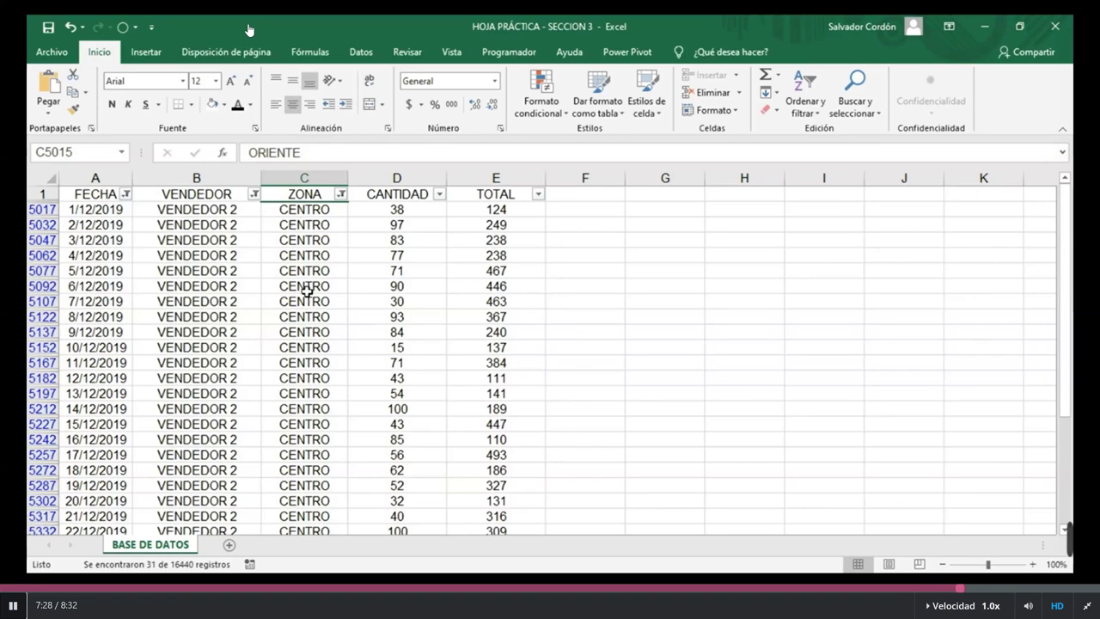
# - Look through the filtered VENDEDOR 2 records of the CENTRO zone from the first to the last date
pyautogui.scroll(-2, 221, 270)
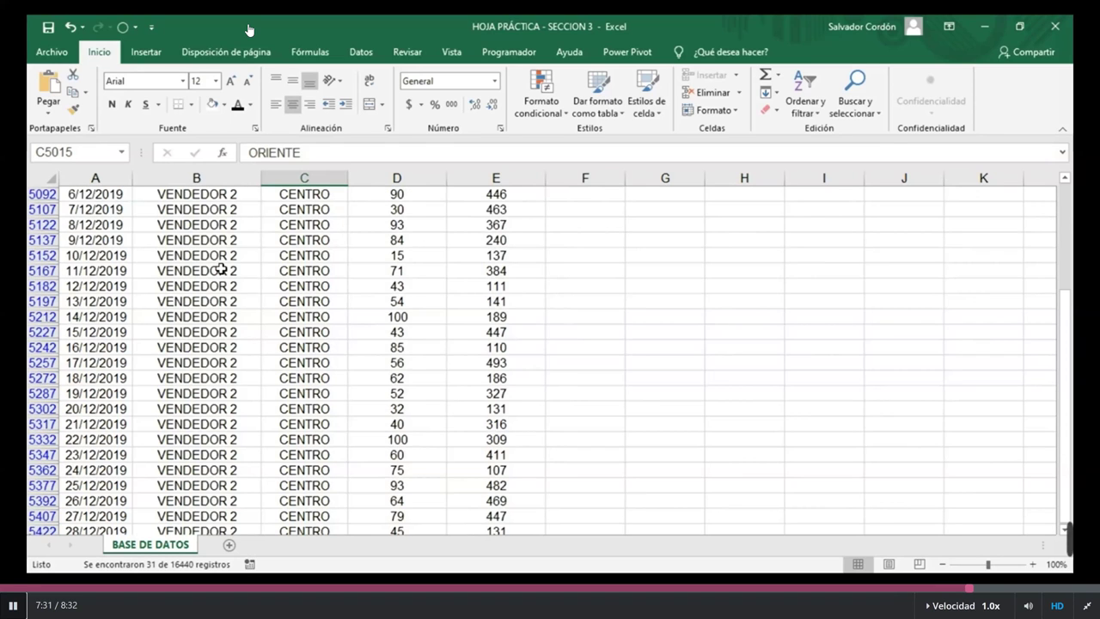
pyautogui.scroll(-3, 222, 270)
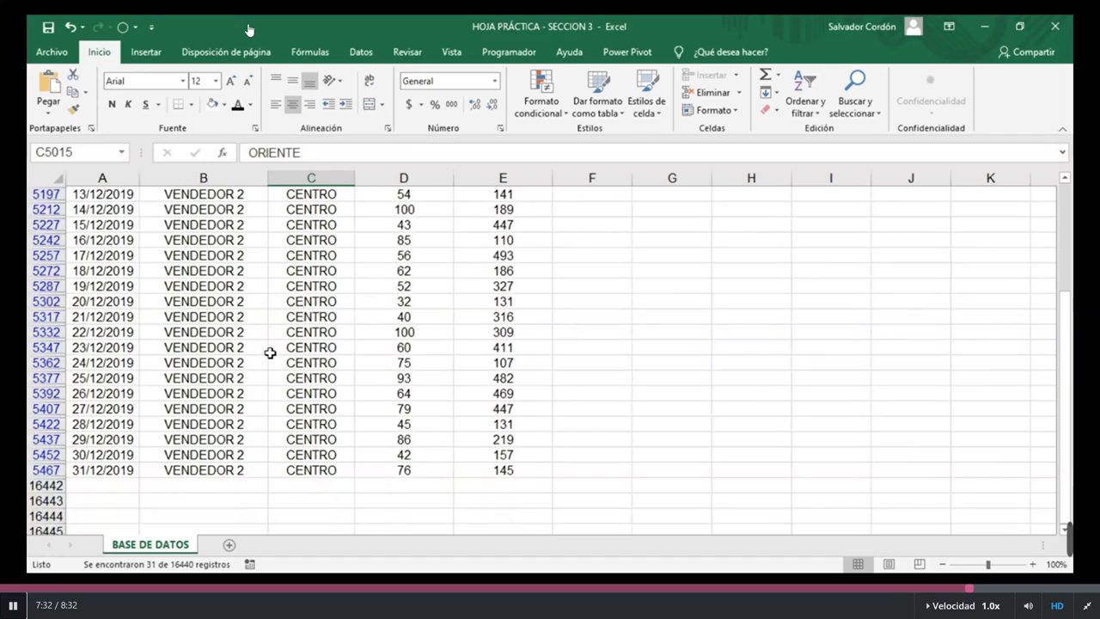
pyautogui.scroll(5, 305, 206)
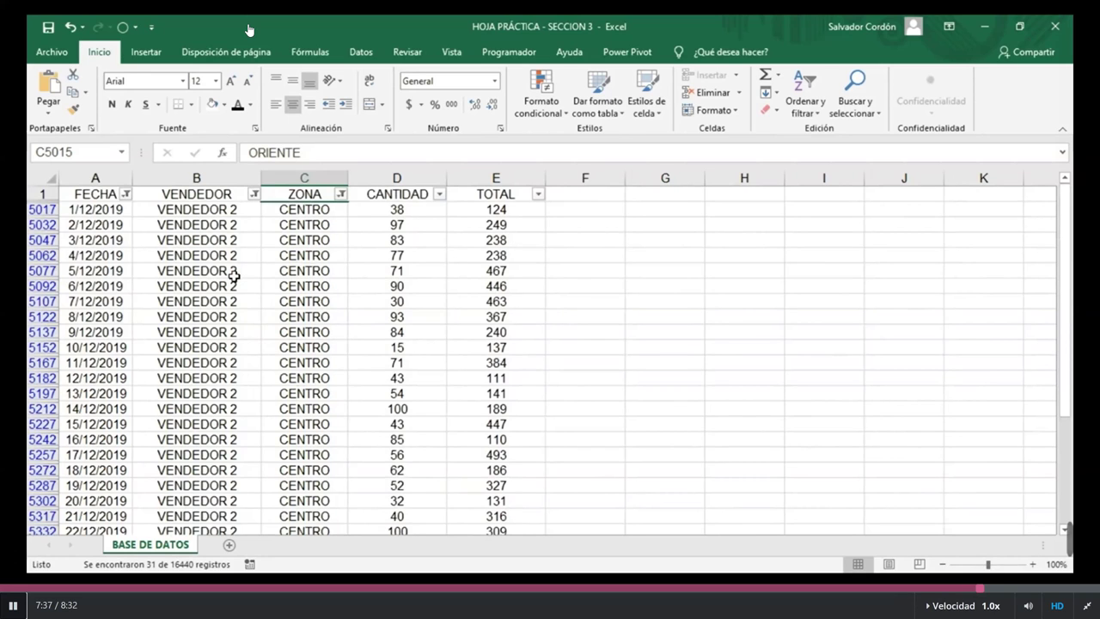
pyautogui.scroll(-4, 234, 275)
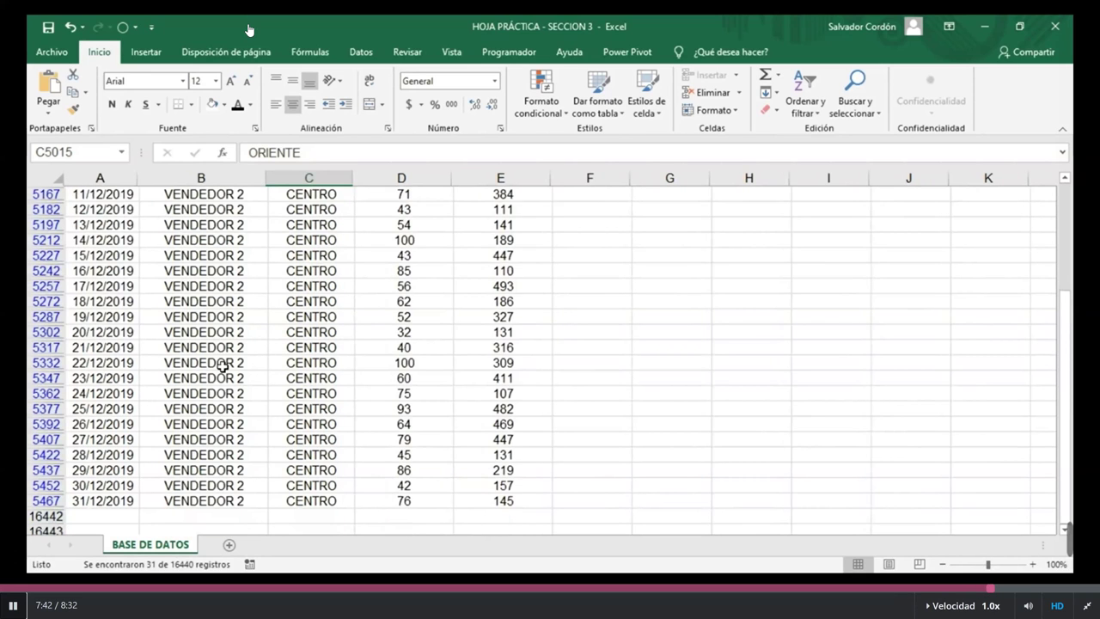
pyautogui.scroll(4, 222, 367)
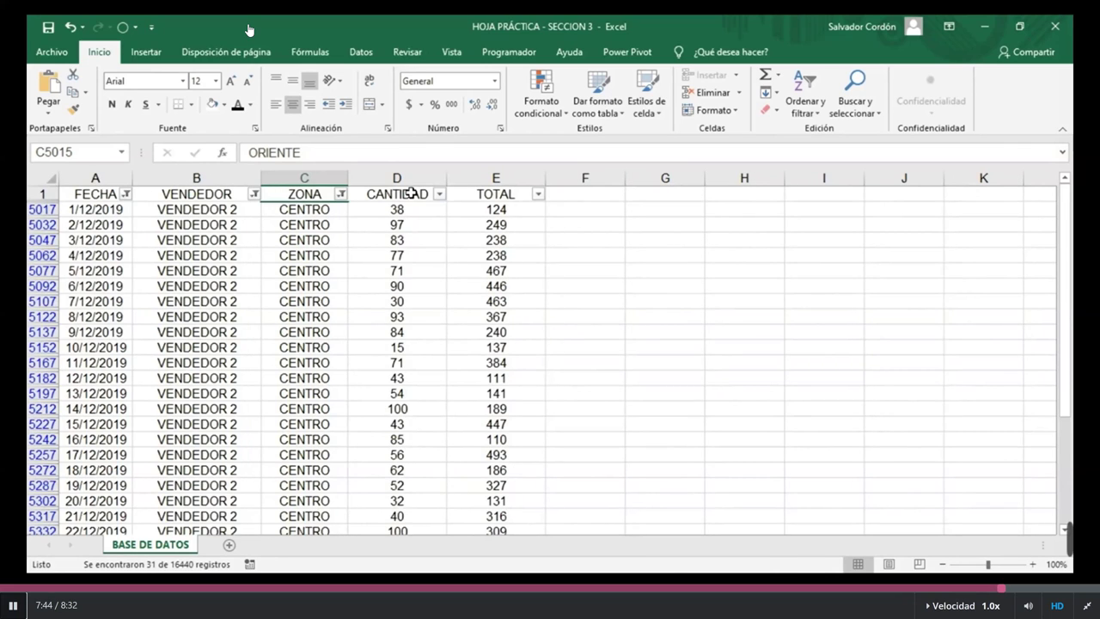
# - Select the CANTIDAD column, view its filter options, and close them without applying anything
pyautogui.click(410, 193)
pyautogui.hotkey('alt', 'Down')
pyautogui.moveTo(431, 384); pyautogui.dragTo(479, 275)
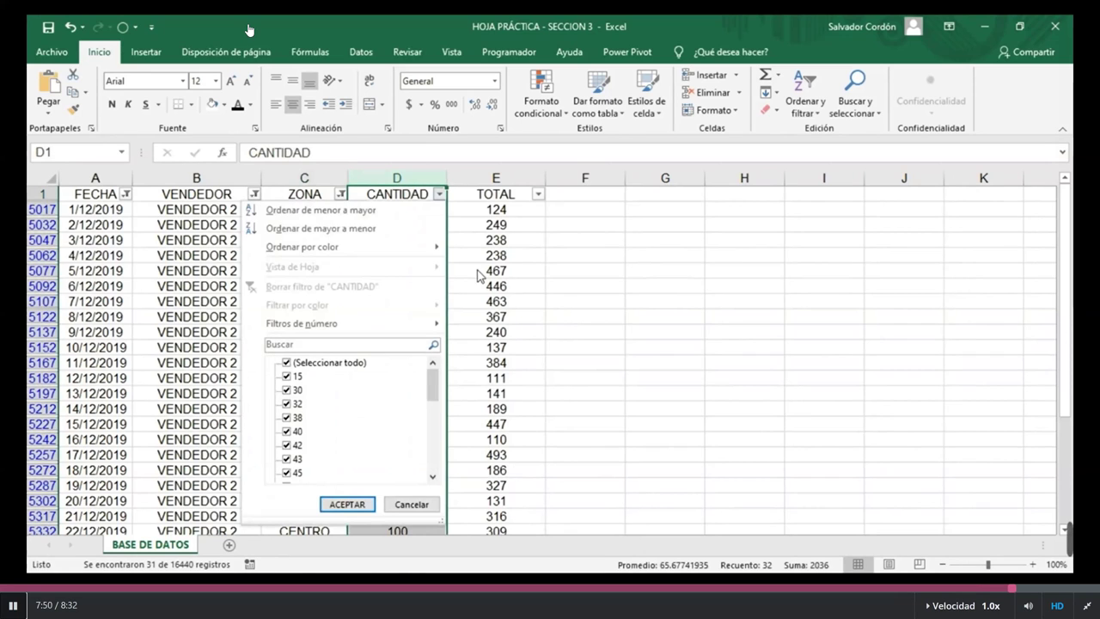
pyautogui.click(447, 175)
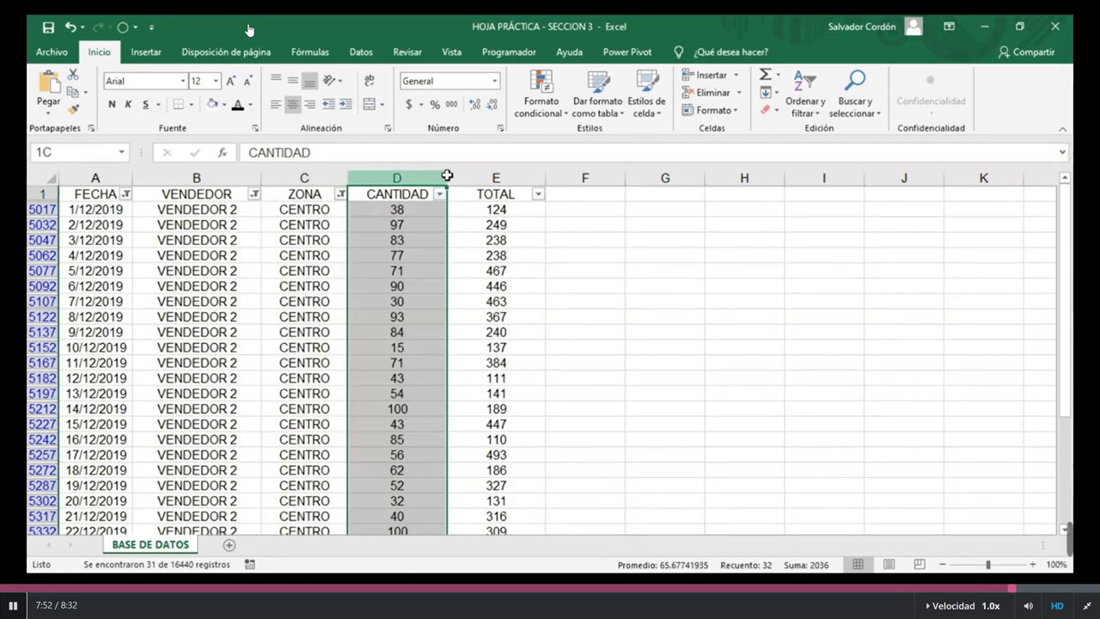
pyautogui.press('Down')
pyautogui.press('Down')
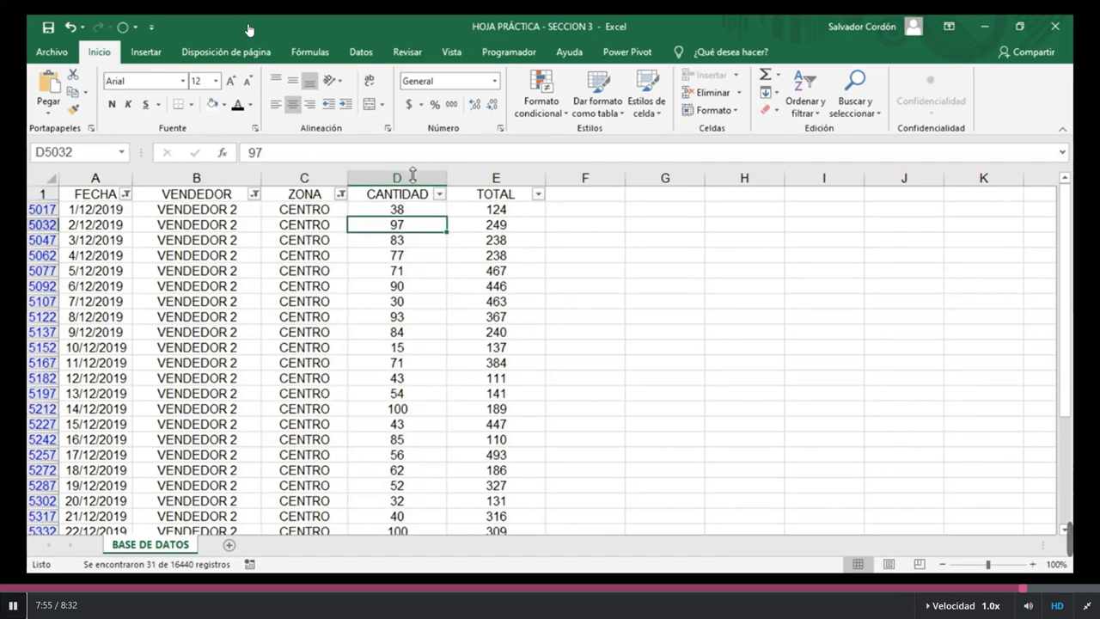
# - Select the VENDEDOR, ZONA and FECHA columns in turn, and view the FECHA filter options without changing them
pyautogui.click(210, 179)
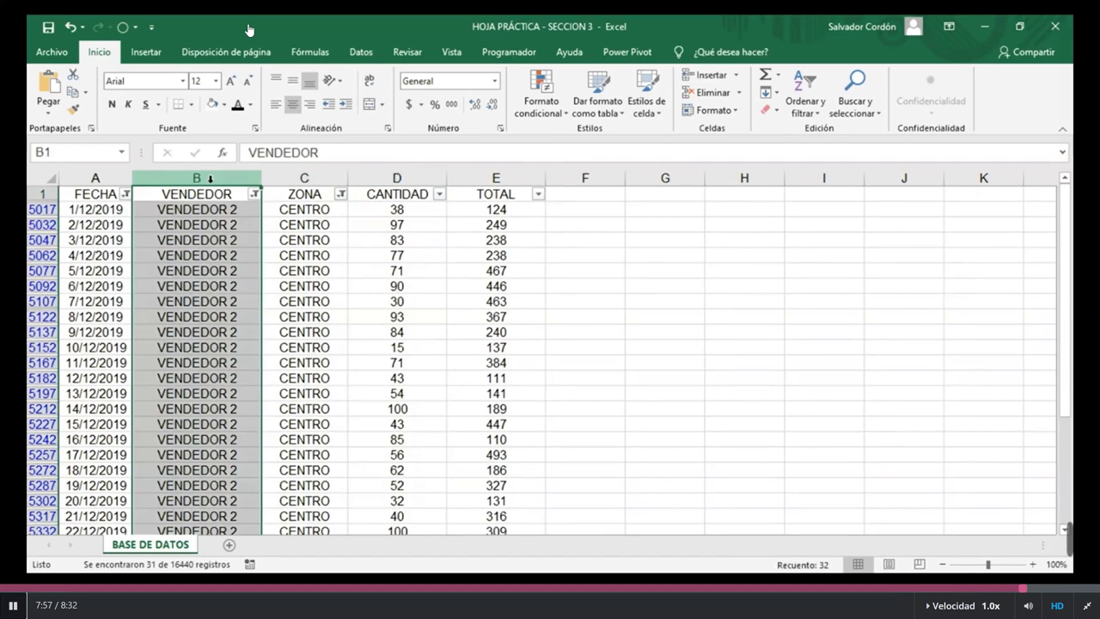
pyautogui.click(323, 178)
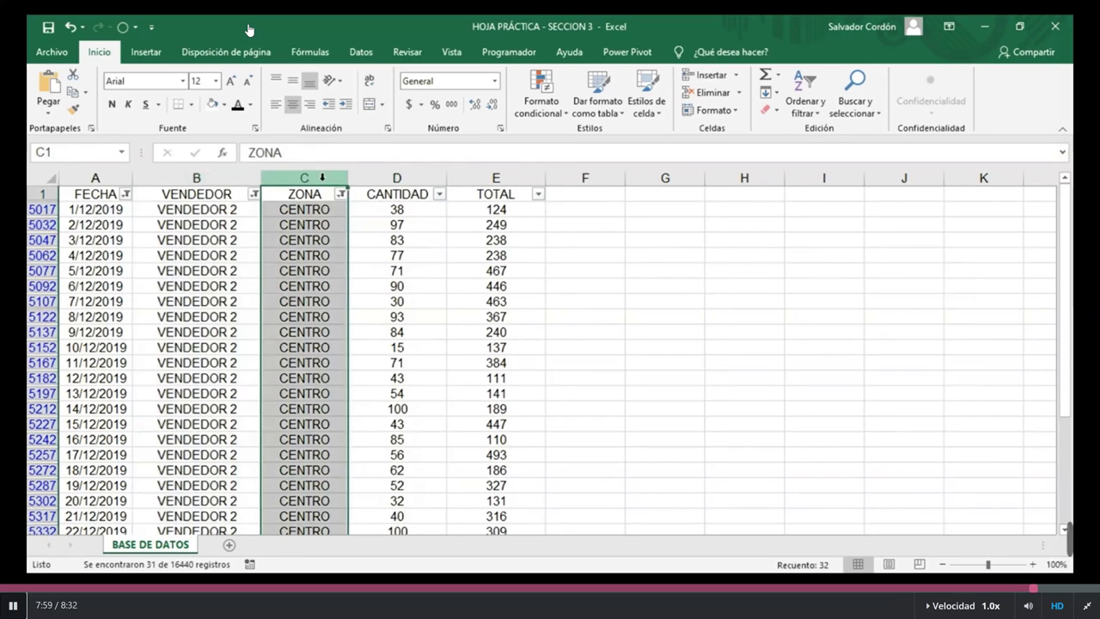
pyautogui.click(119, 170)
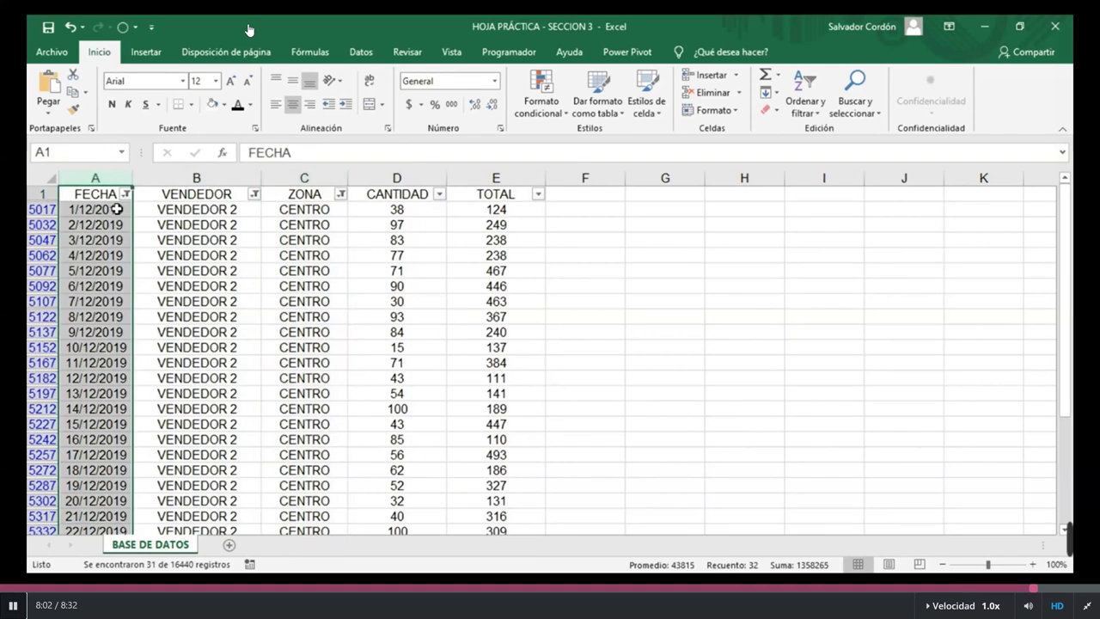
pyautogui.click(125, 194)
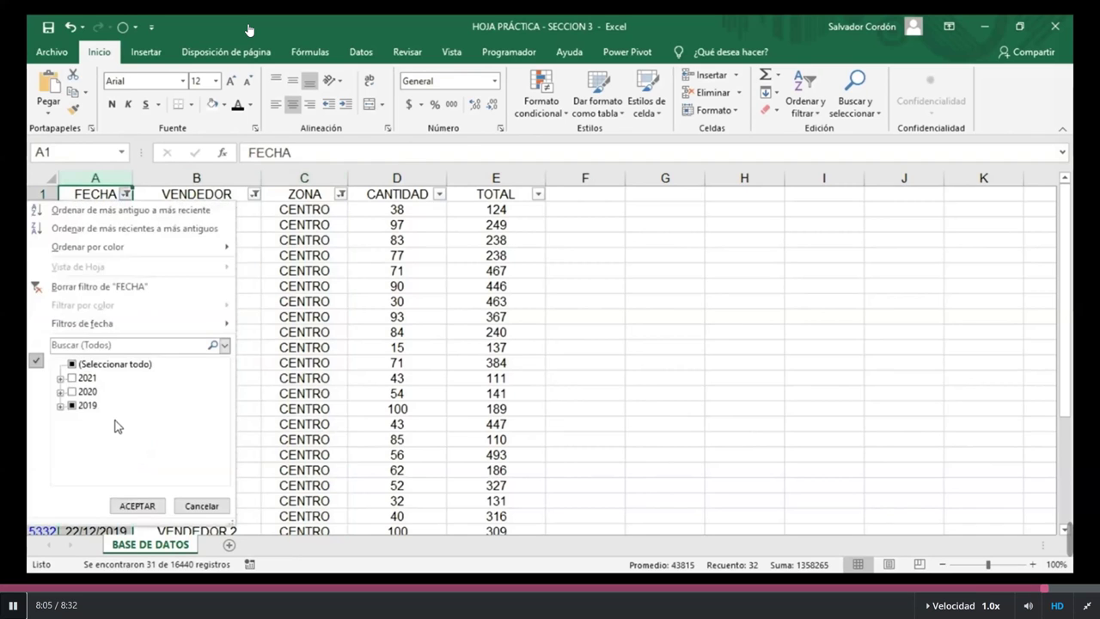
pyautogui.press('Escape')
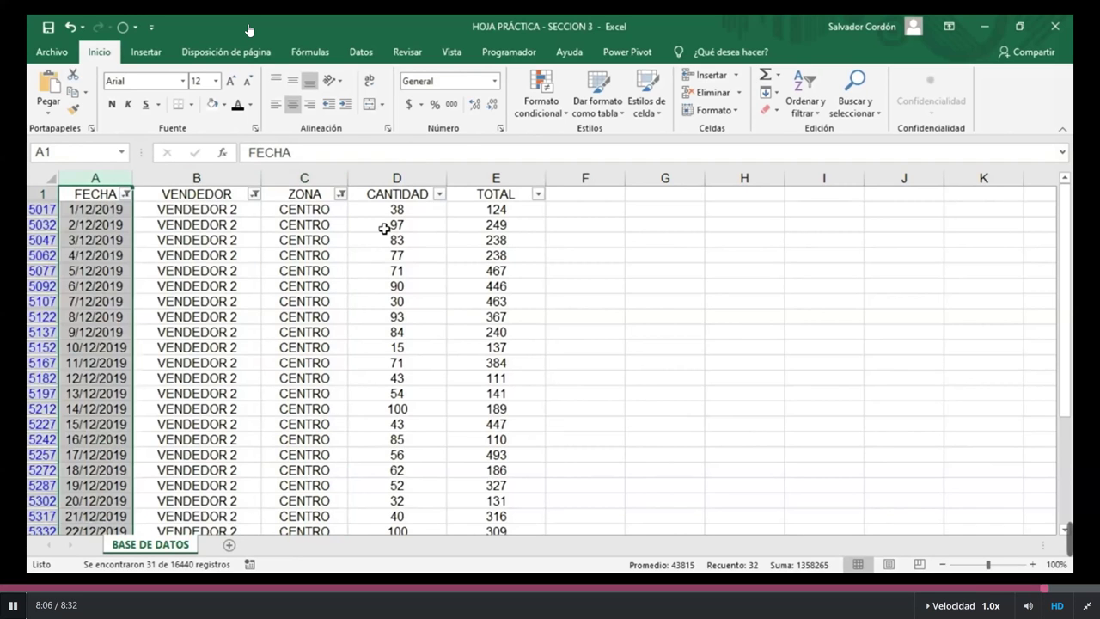
# - View the CANTIDAD filter options without applying any, and select parts of the filtered CANTIDAD and TOTAL values
pyautogui.click(384, 229)
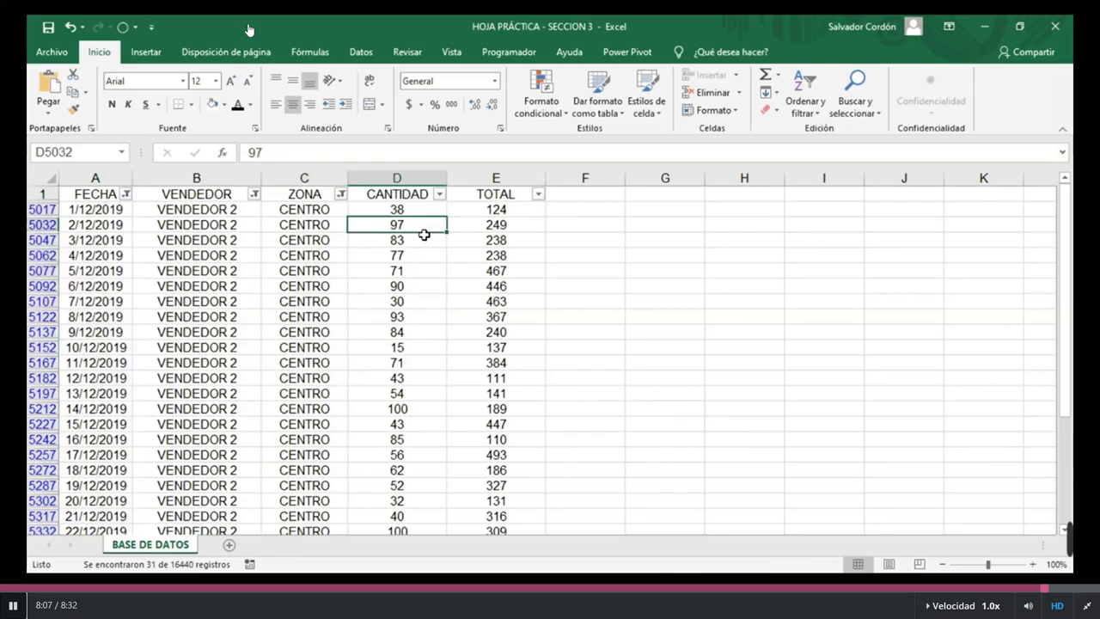
pyautogui.click(439, 194)
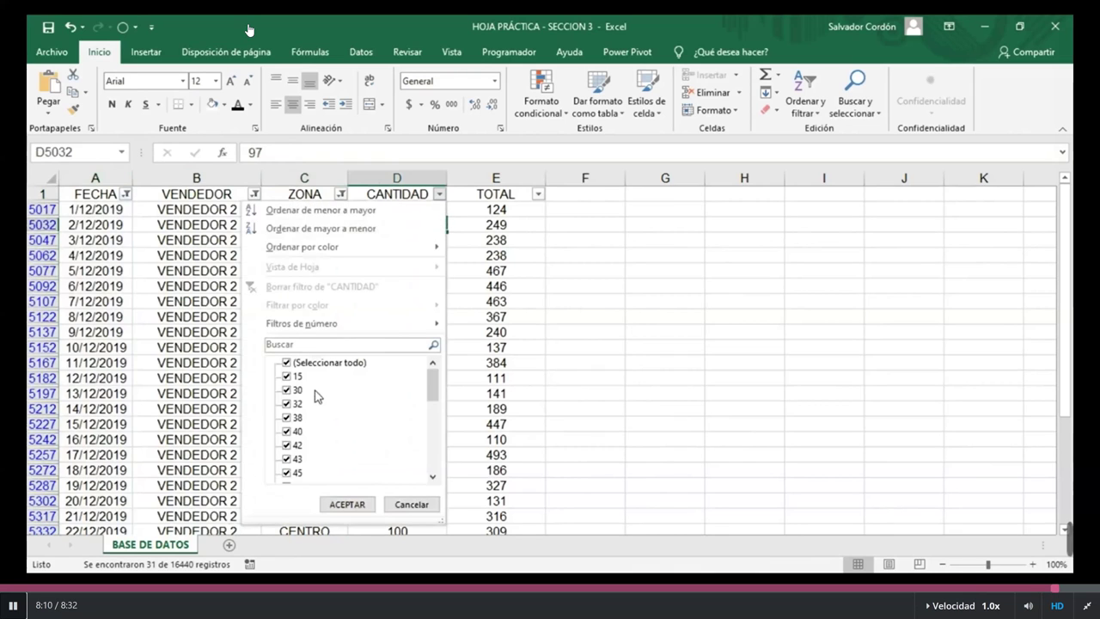
pyautogui.press('Escape')
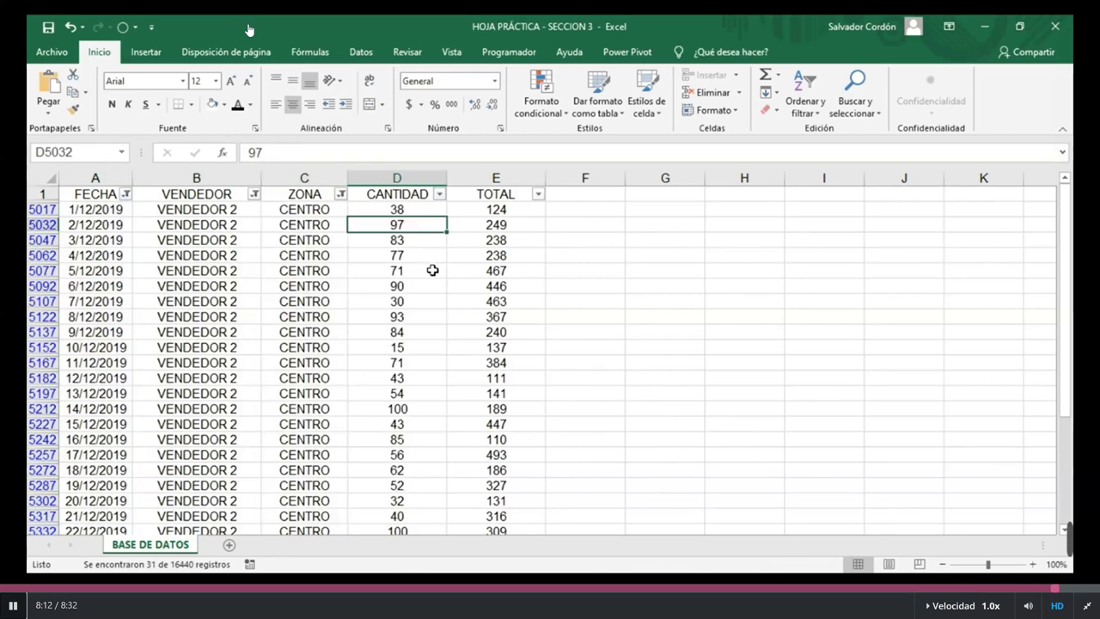
pyautogui.moveTo(397, 210); pyautogui.dragTo(397, 439)
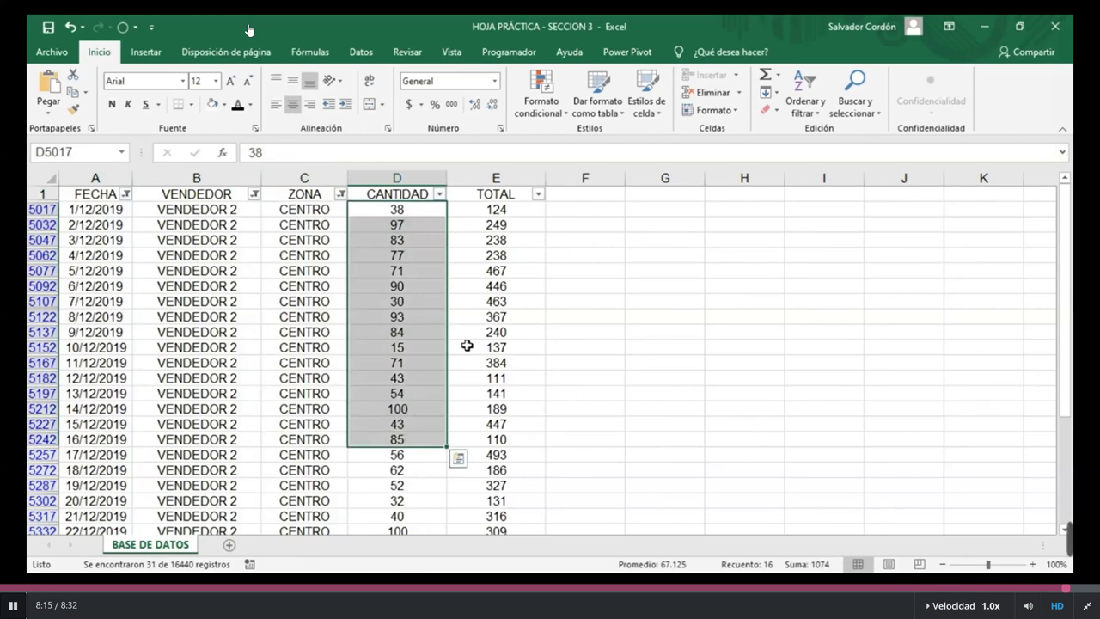
pyautogui.moveTo(496, 240); pyautogui.dragTo(494, 393)
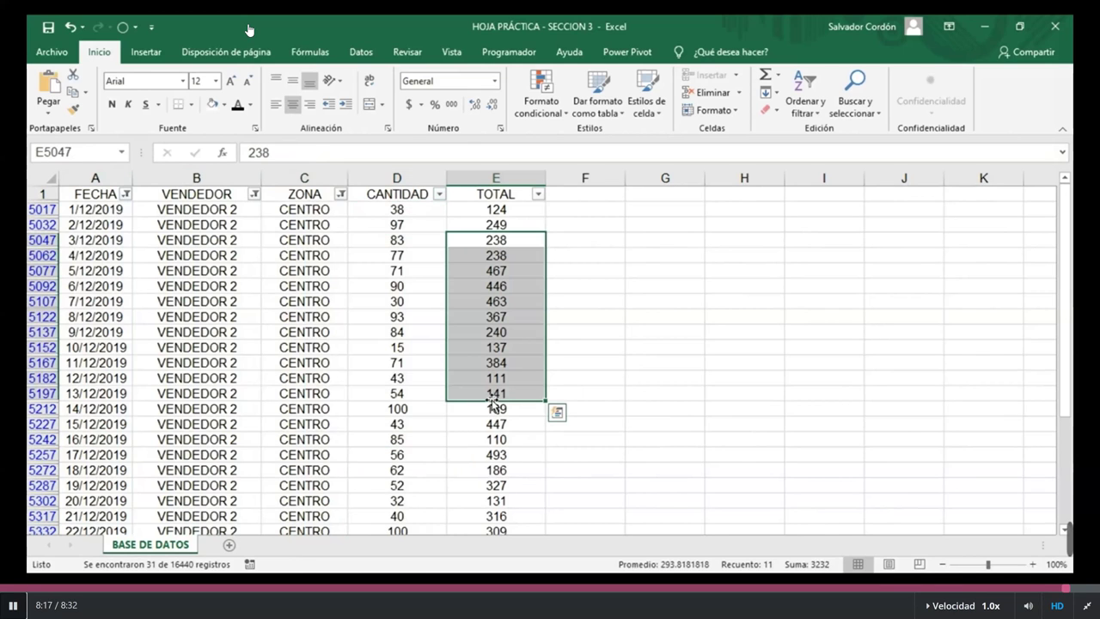
# - Widen the Nombre through Sueldo columns of the employee table on Hoja1 so their contents fit
pyautogui.click(208, 275)
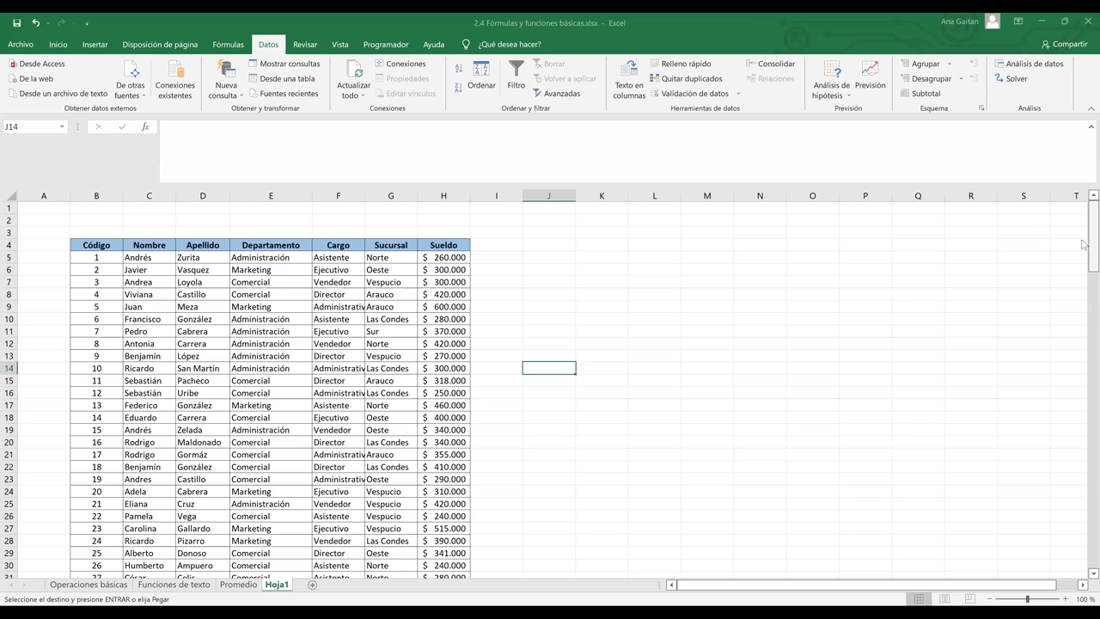
pyautogui.scroll(-1, 159, 216)
pyautogui.moveTo(174, 197); pyautogui.dragTo(184, 196)
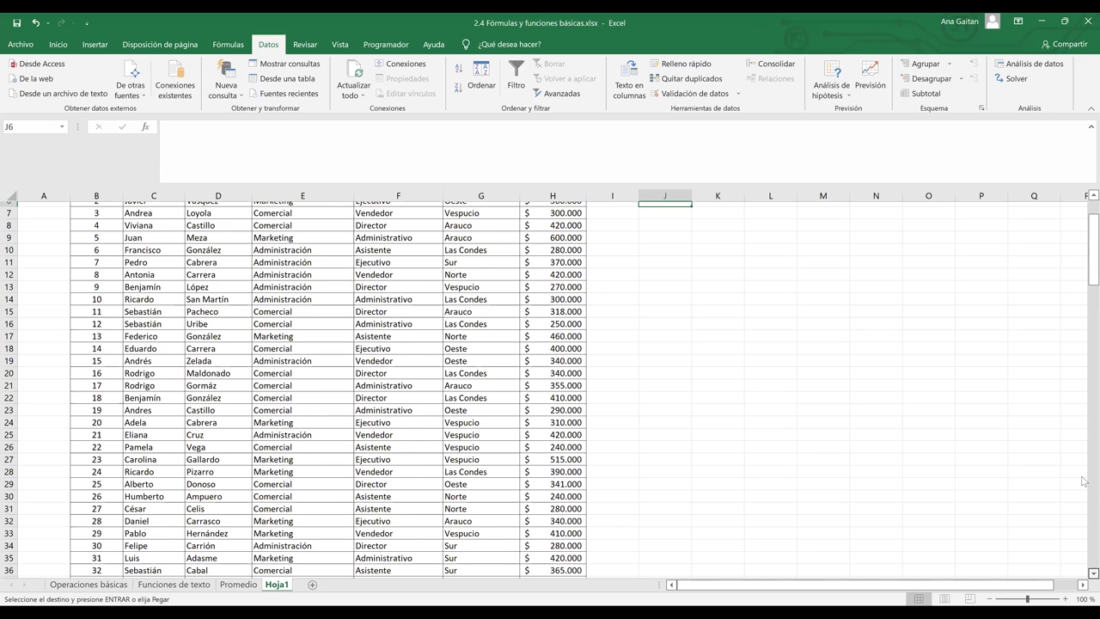
# - Look through the employee records on Hoja1 and return to the table's header row
pyautogui.scroll(-20, 1083, 469)
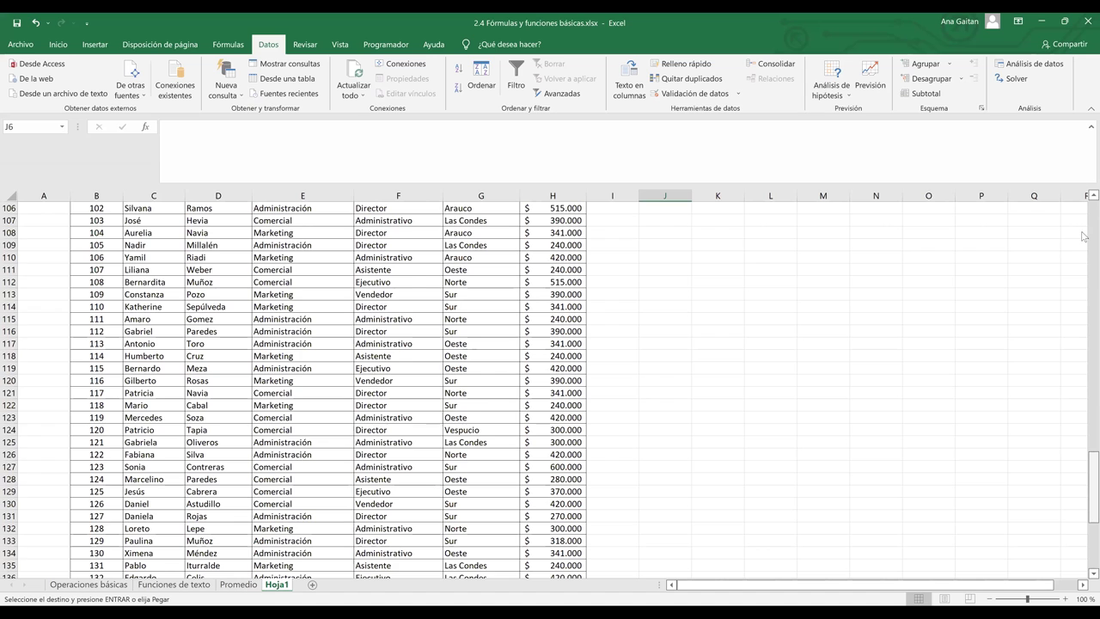
pyautogui.scroll(20, 1084, 237)
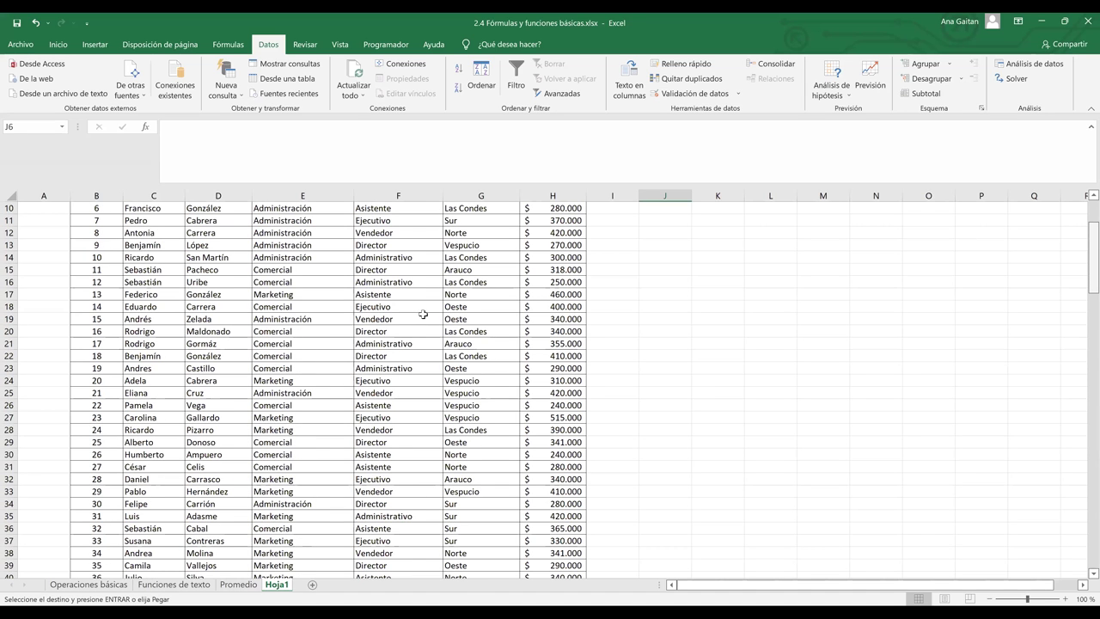
pyautogui.scroll(3, 99, 244)
# - Select the Código column of the employee table from its header in B4 down to the last record
pyautogui.click(99, 244)
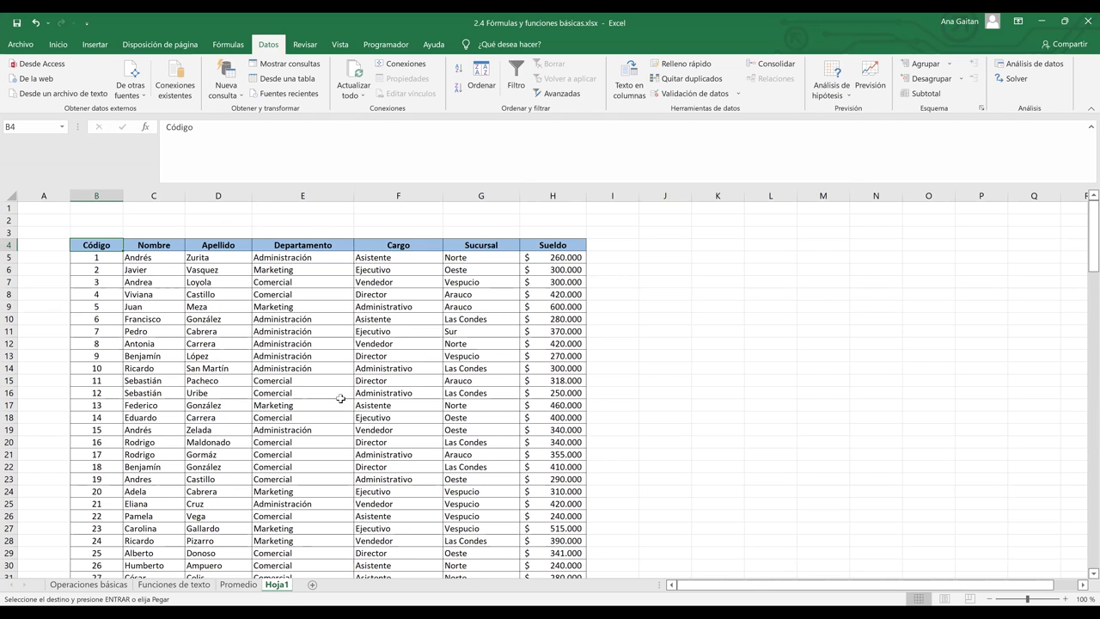
pyautogui.click(140, 245)
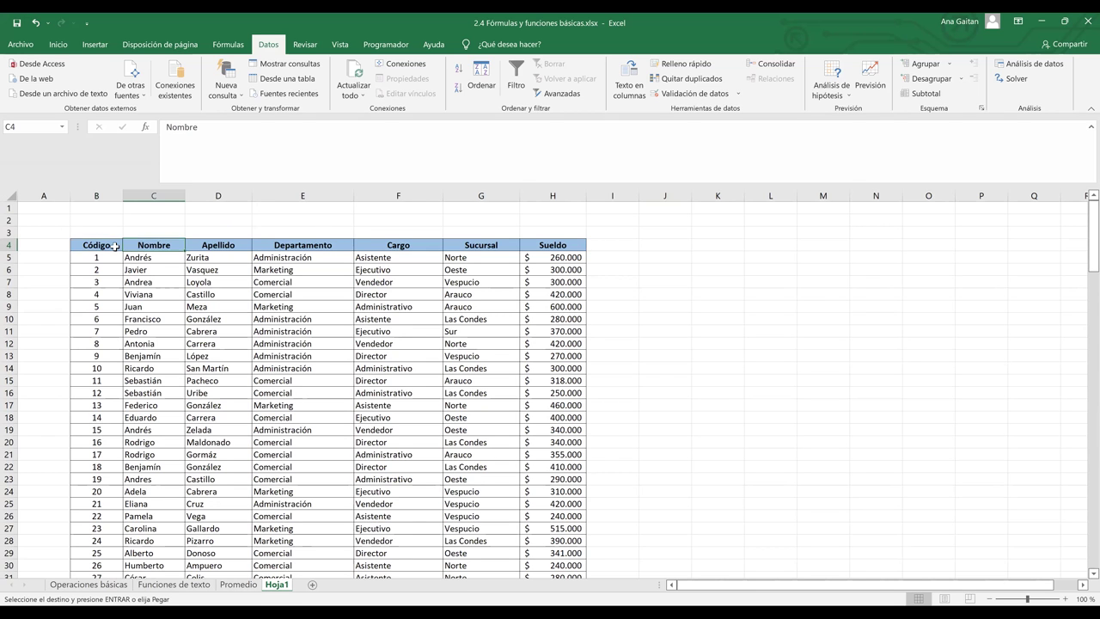
pyautogui.click(112, 247)
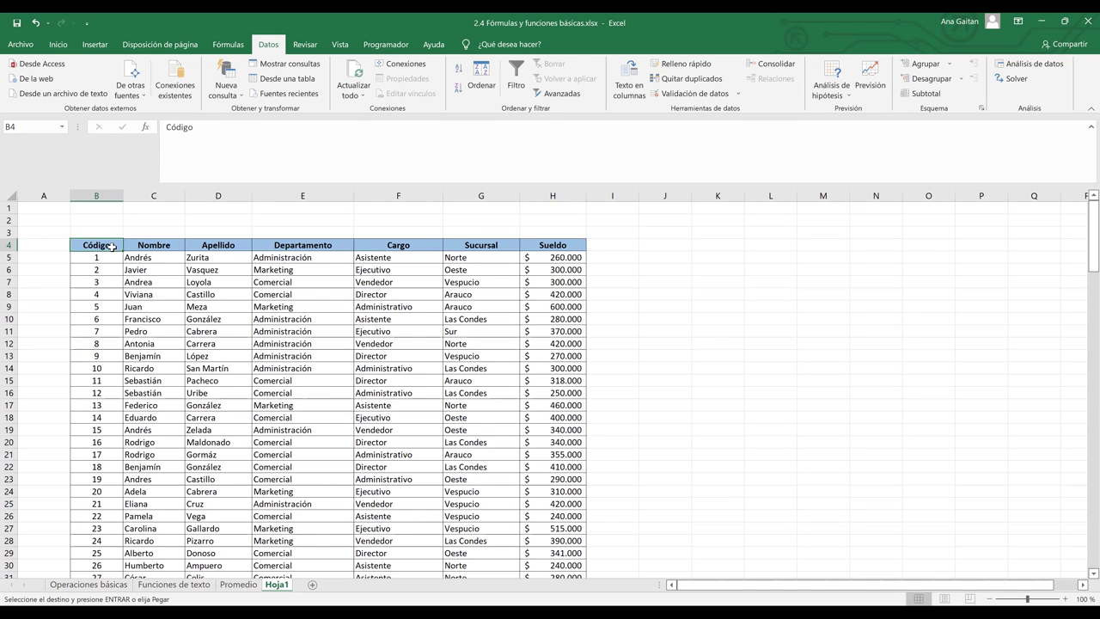
pyautogui.hotkey('ctrl', 'shift', 'Down')
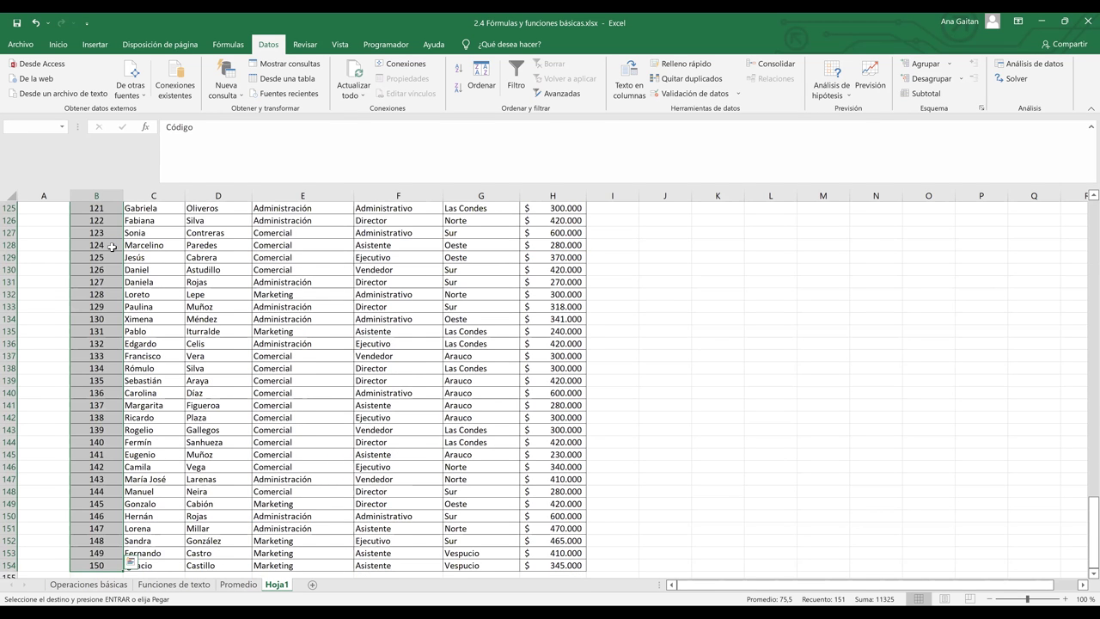
# - Select the Nombre column from the last record in C154 up to its header
pyautogui.click(159, 557)
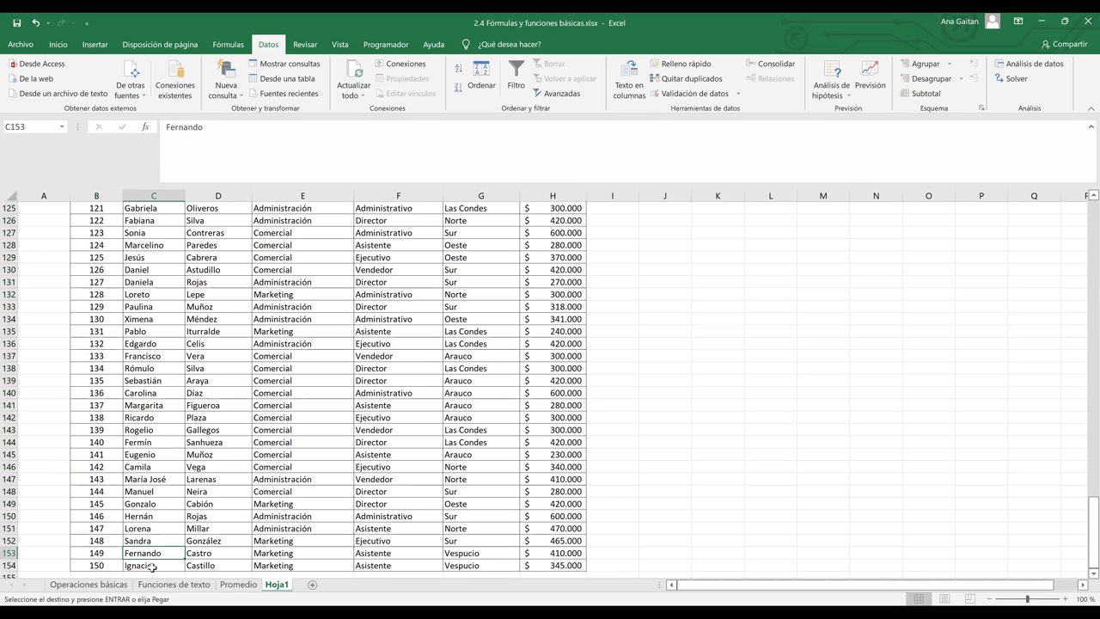
pyautogui.click(153, 567)
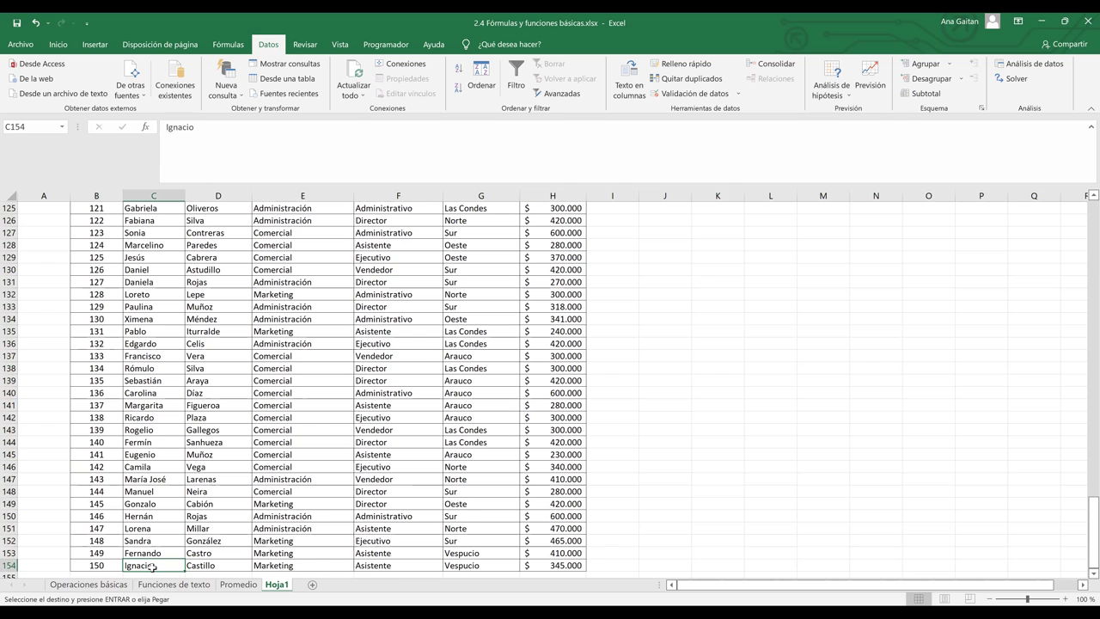
pyautogui.hotkey('ctrl', 'shift', 'Up')
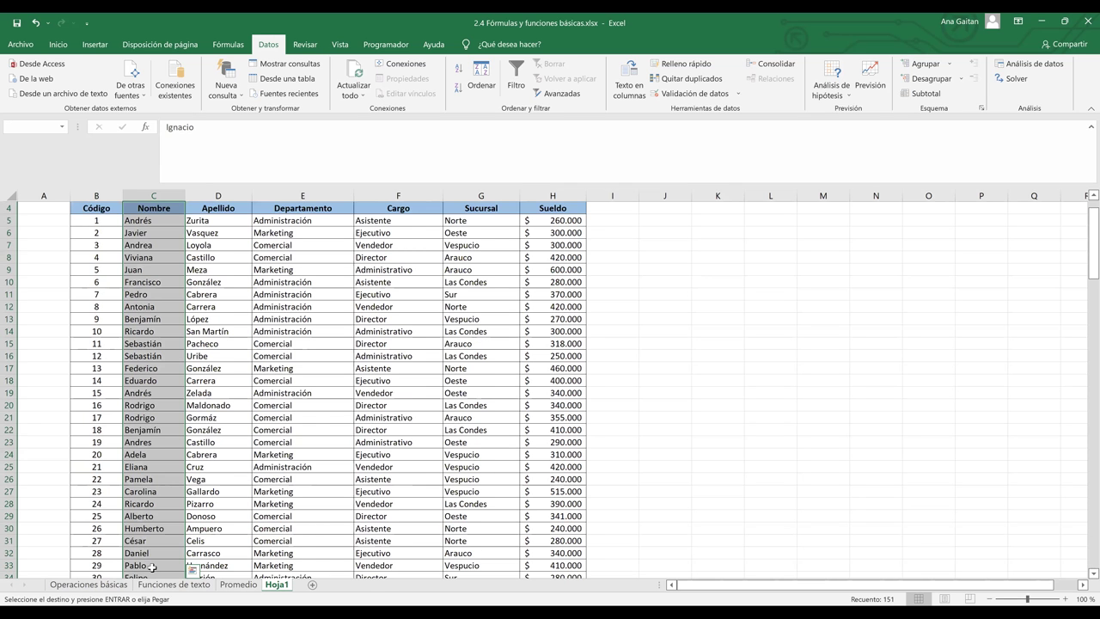
# - Go from the Nombre header to the last header of the table, Sueldo, and return to the Apellido data
pyautogui.click(179, 210)
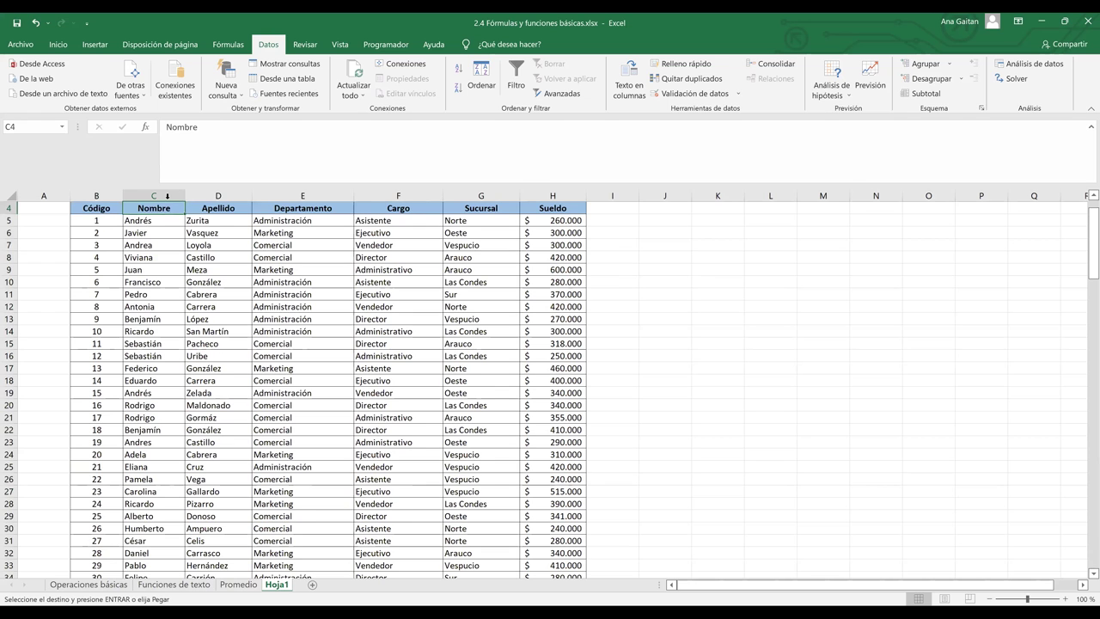
pyautogui.hotkey('ctrl', 'Right')
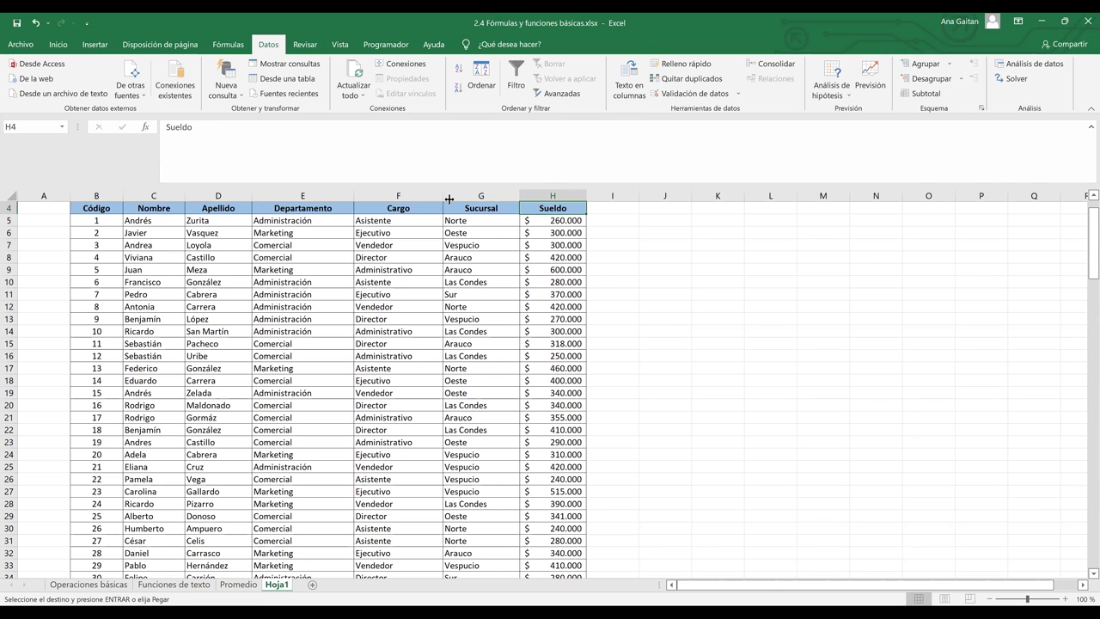
pyautogui.click(192, 245)
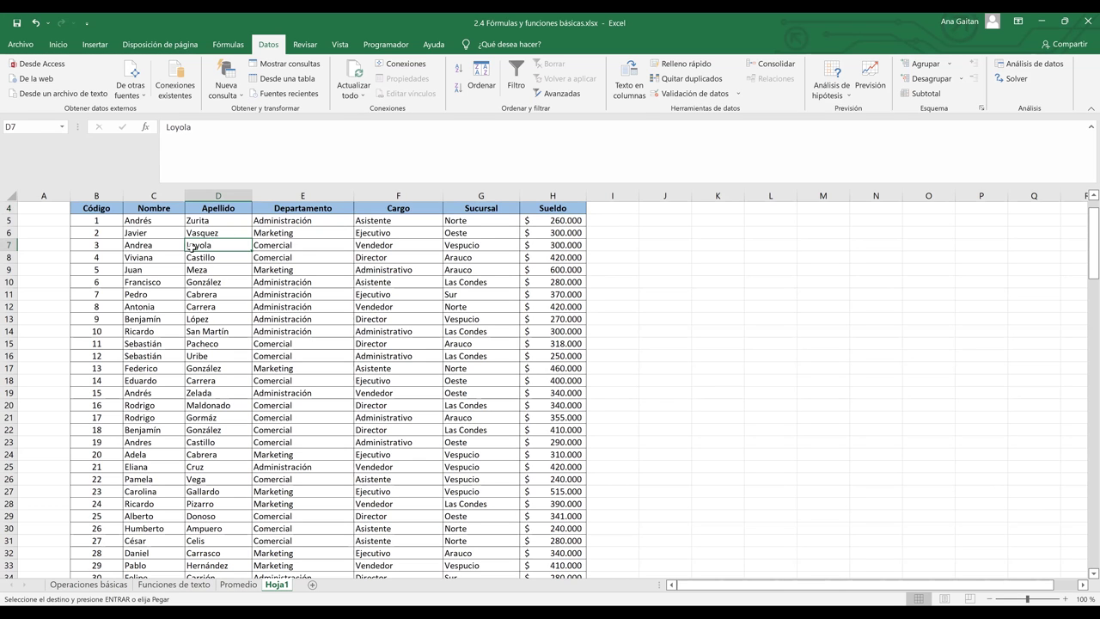
# - Select the header row from Código to Sueldo, enter L in cell B4, and undo the entry
pyautogui.click(97, 209)
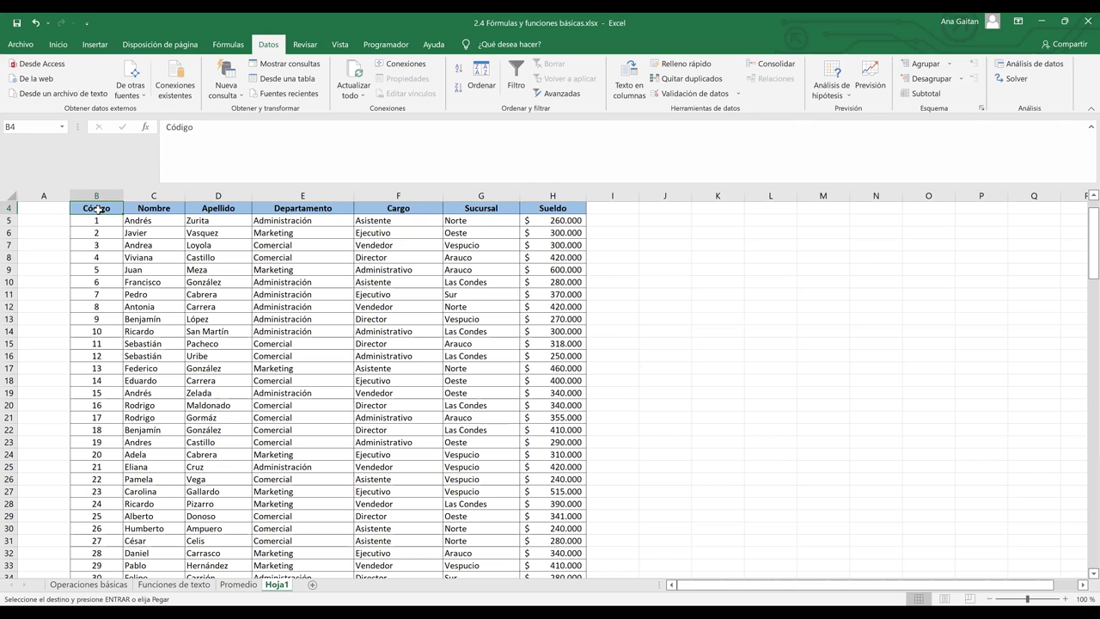
pyautogui.hotkey('ctrl', 'shift', 'Right')
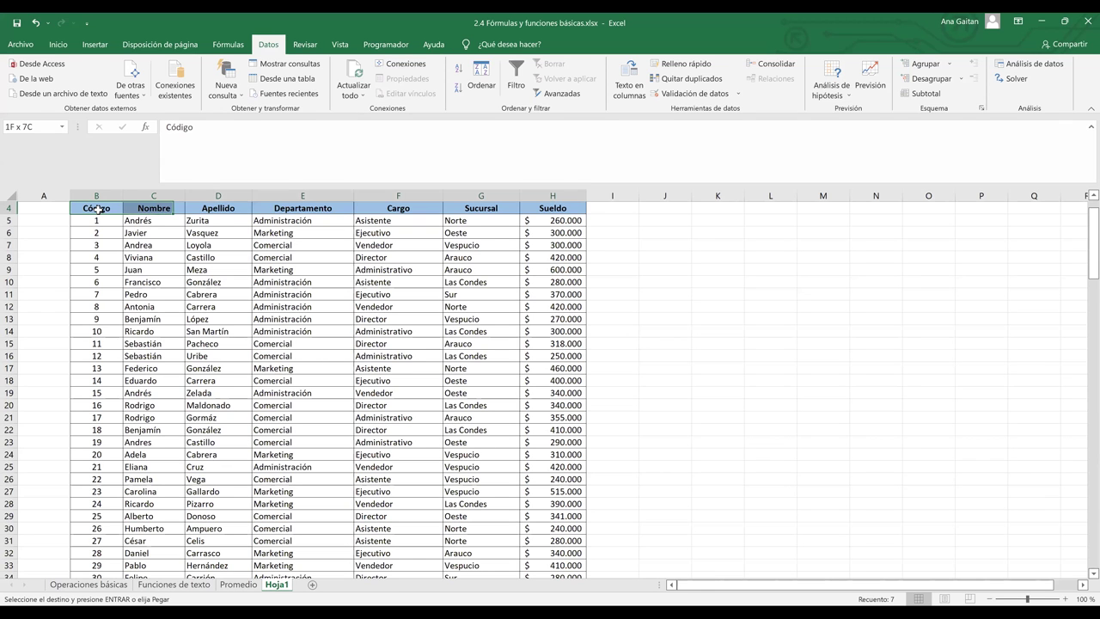
pyautogui.write('Código\tNombre\tApellido\tDepartamento\tCargo\tSucursal\tSueldo')
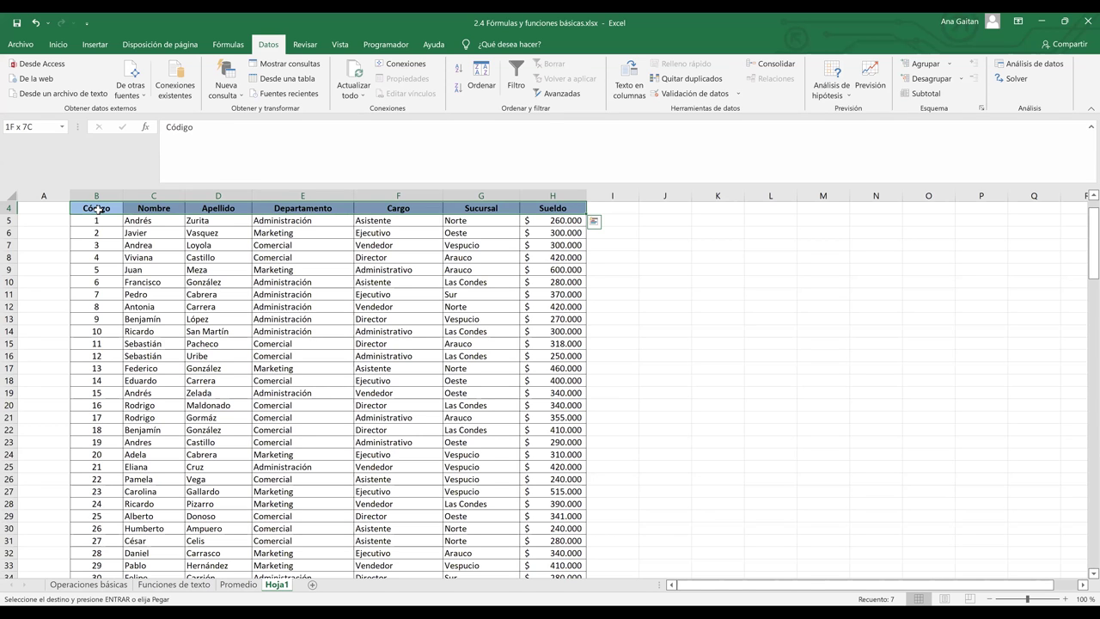
pyautogui.moveTo(97, 208); pyautogui.dragTo(98, 208)
pyautogui.write('L')
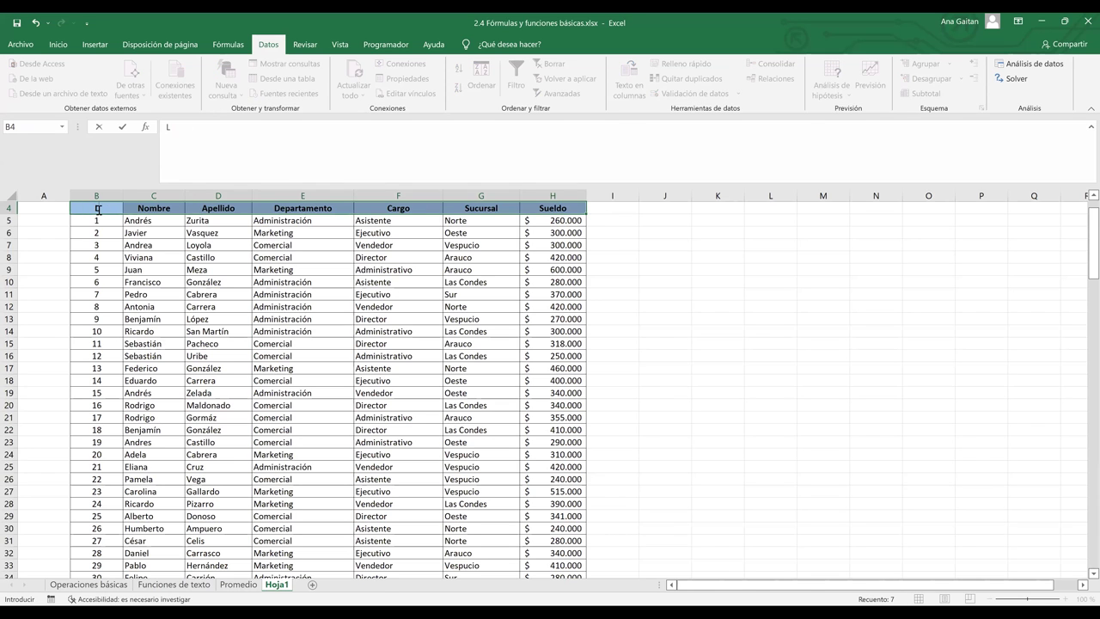
pyautogui.click(187, 241)
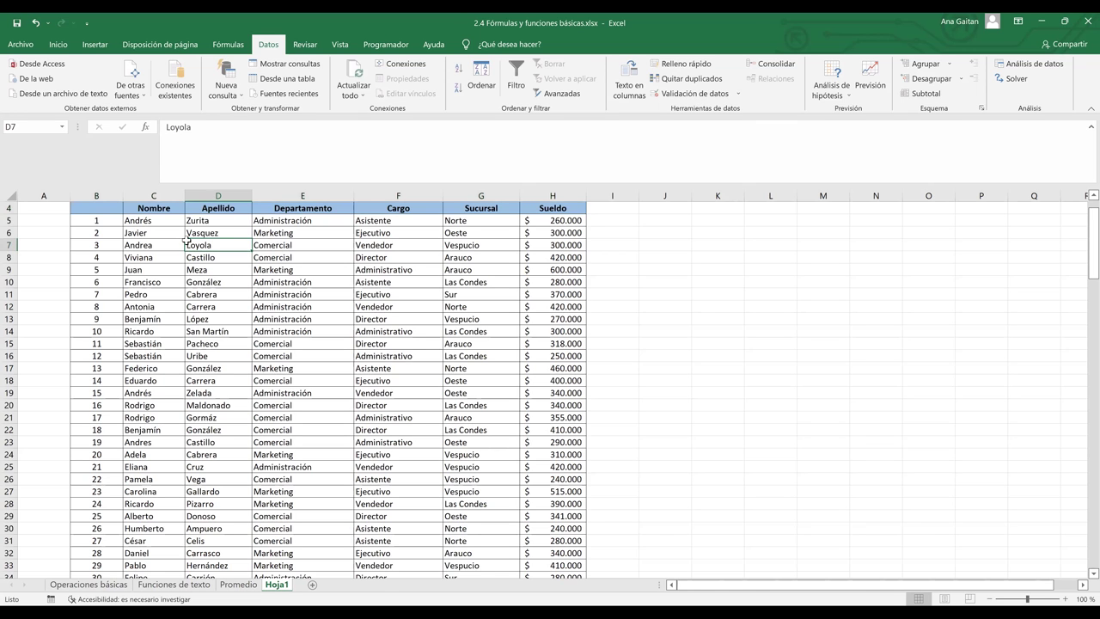
pyautogui.hotkey('ctrl', 'z')
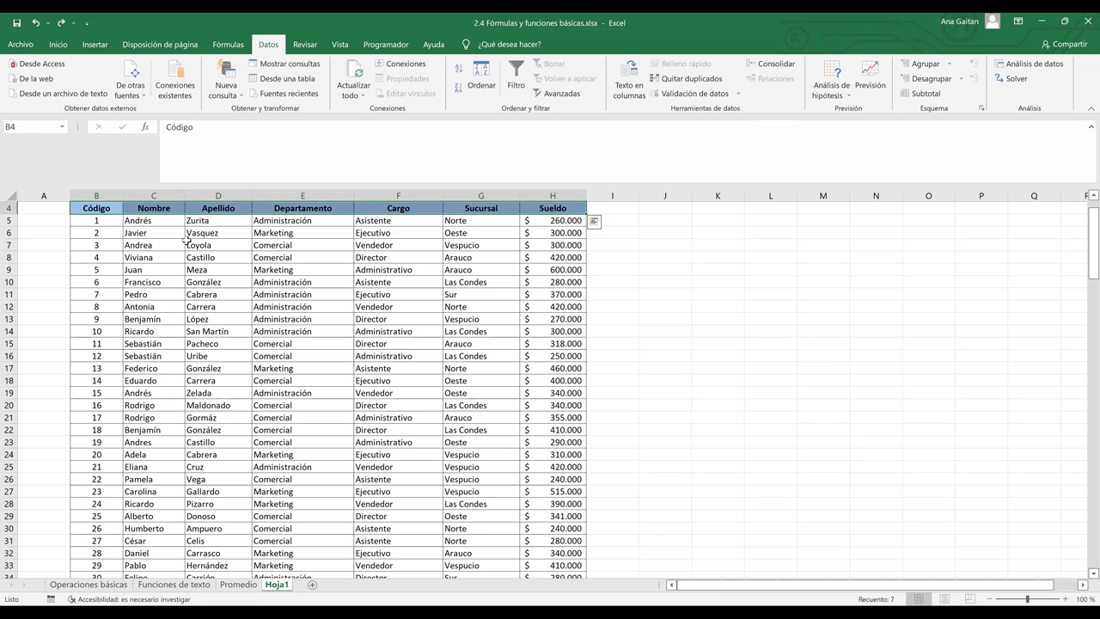
# - Overwrite the Código header with L once more, undo the change, and clear the header row selection
pyautogui.write('L')
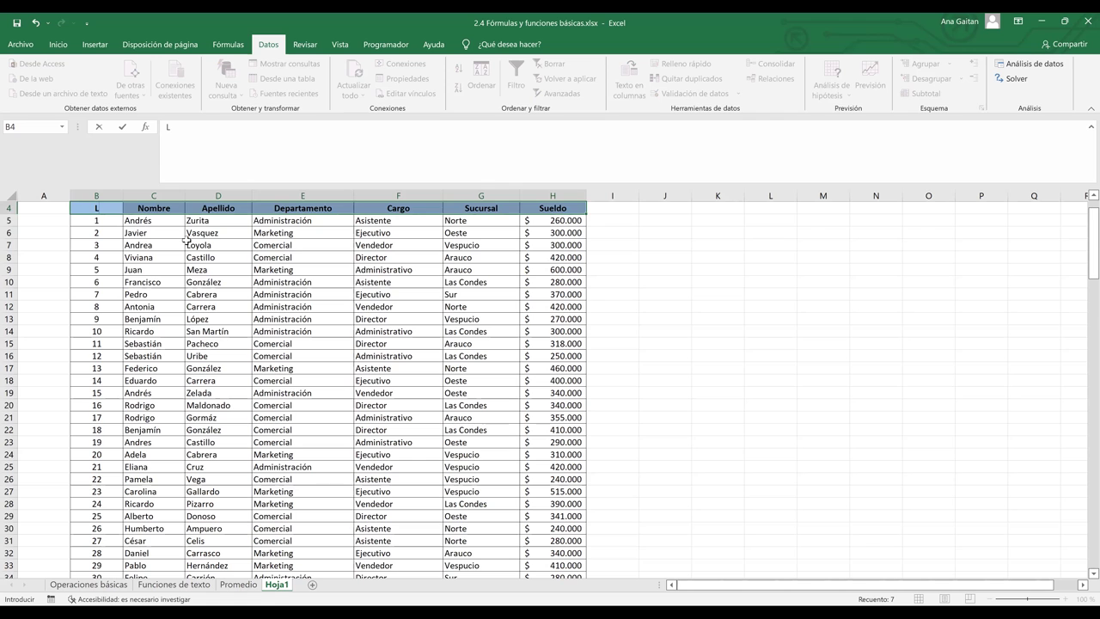
pyautogui.click(209, 279)
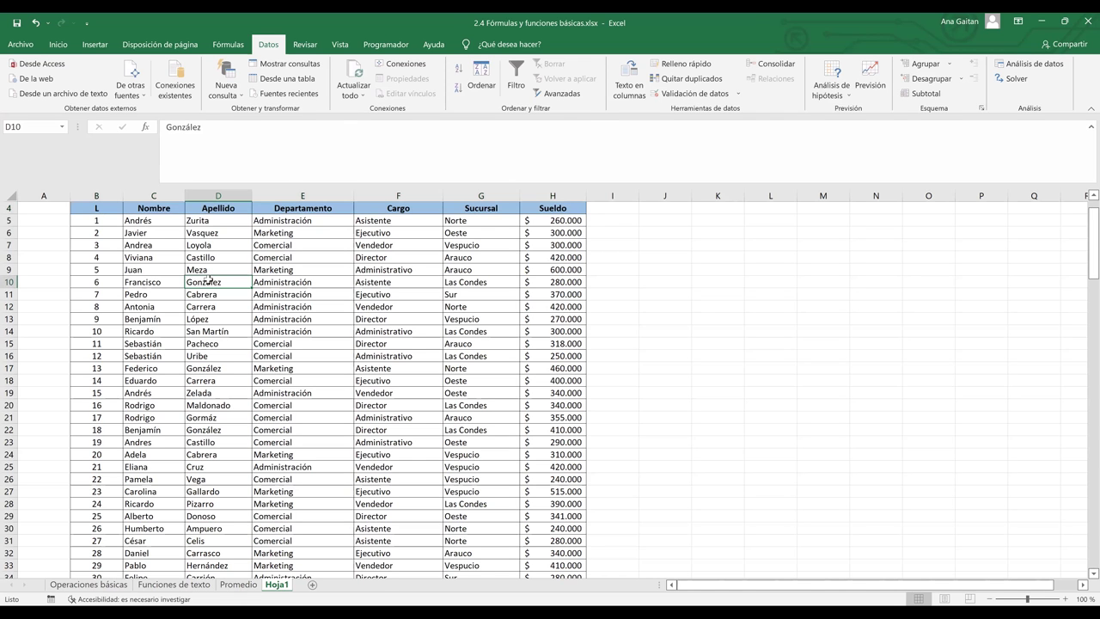
pyautogui.click(164, 252)
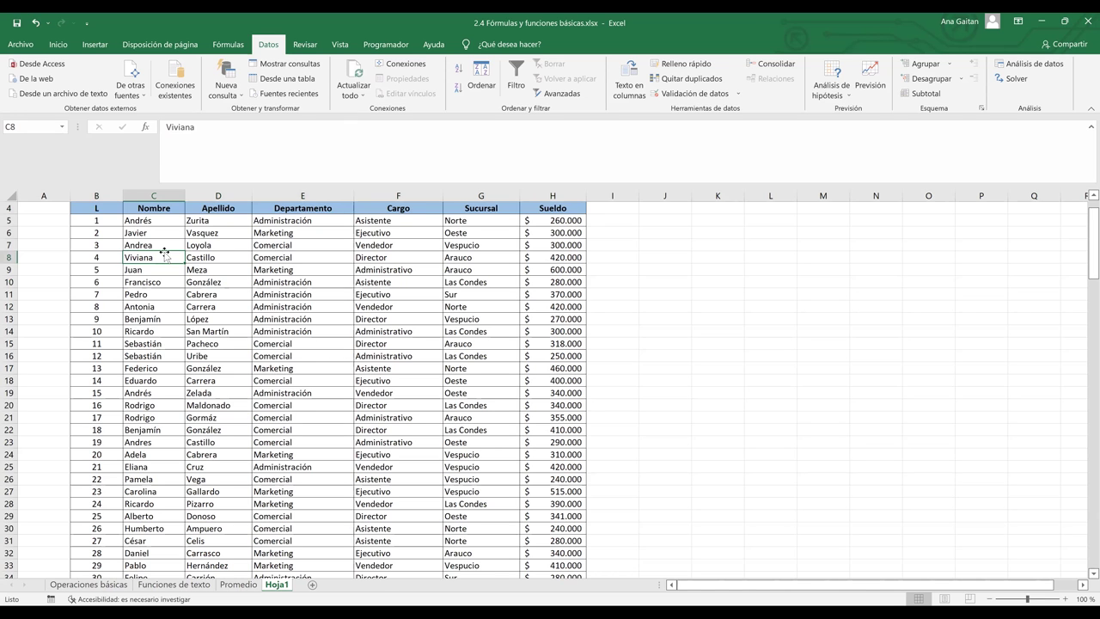
pyautogui.hotkey('ctrl', 'z')
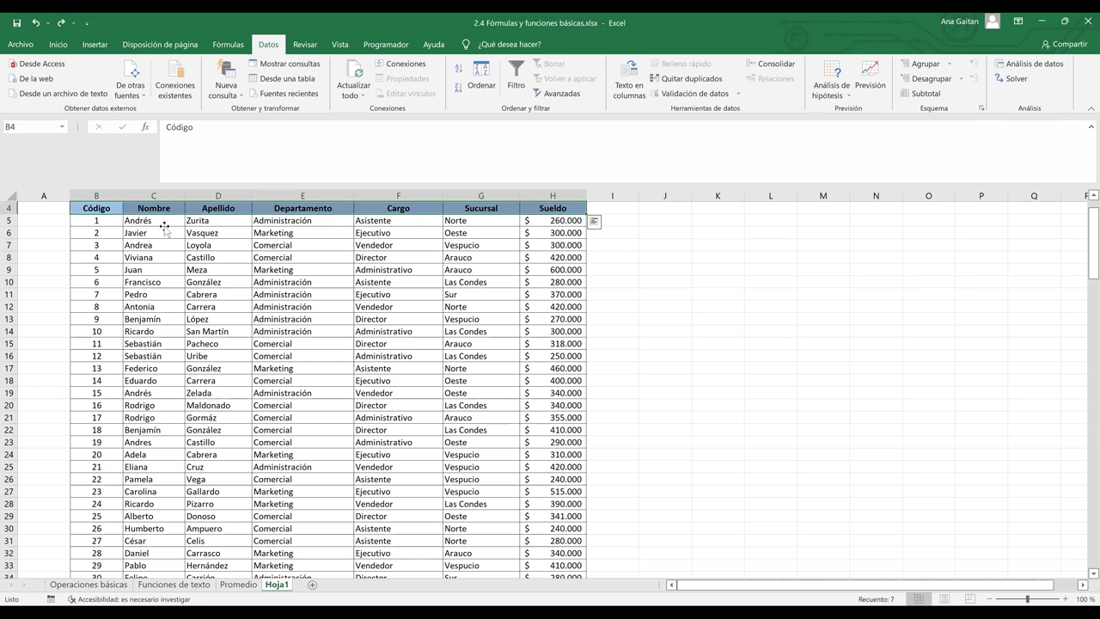
pyautogui.click(164, 224)
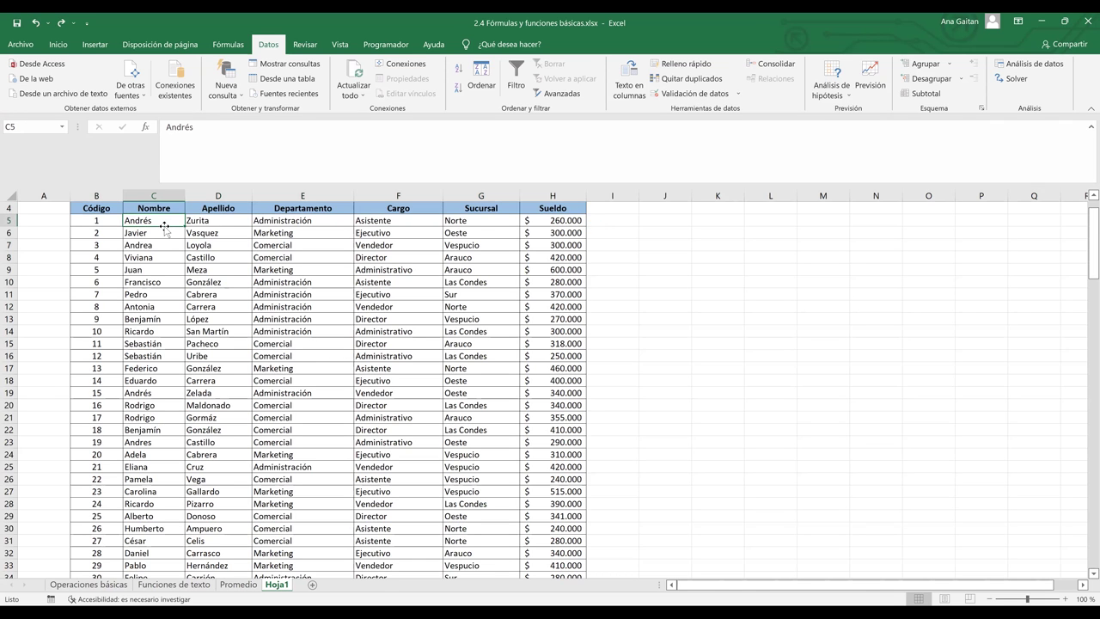
# - Select the employee table's headers from Código in B4 to Sueldo in H4
pyautogui.click(99, 208)
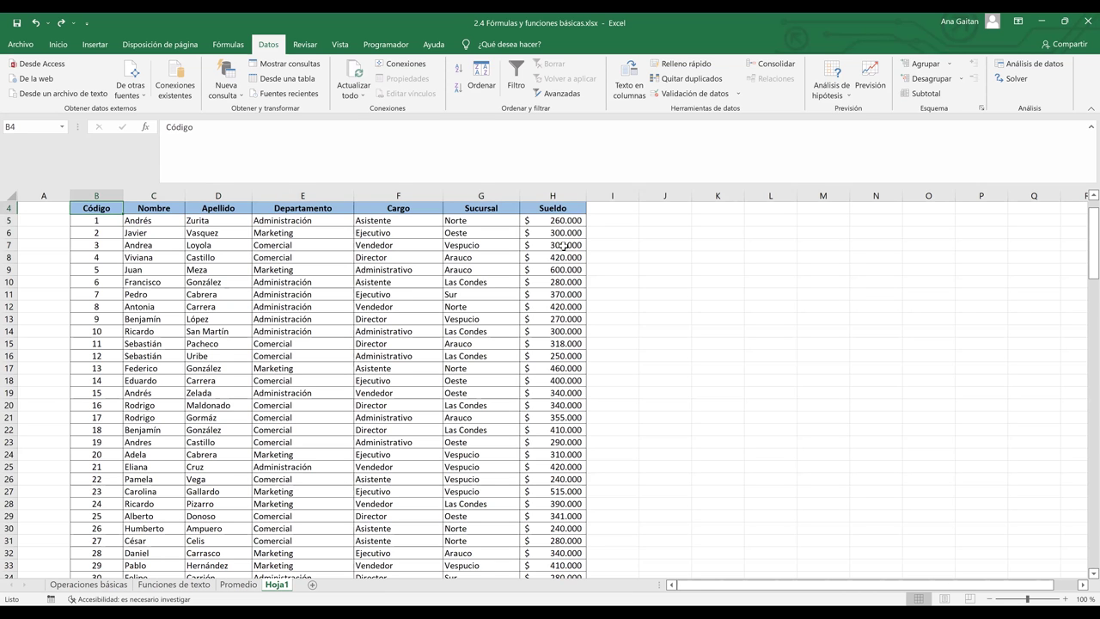
pyautogui.scroll(1, 563, 245)
pyautogui.hotkey('ctrl', 'shift', 'Right')
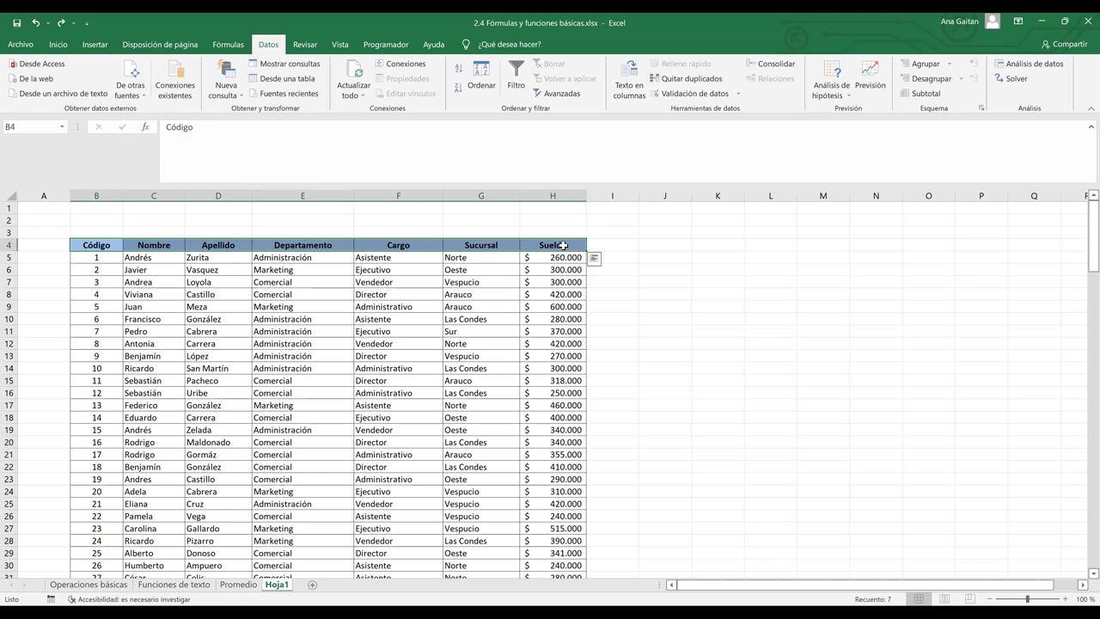
# - Replace the Código header text with L and undo the replacement
pyautogui.write('L')
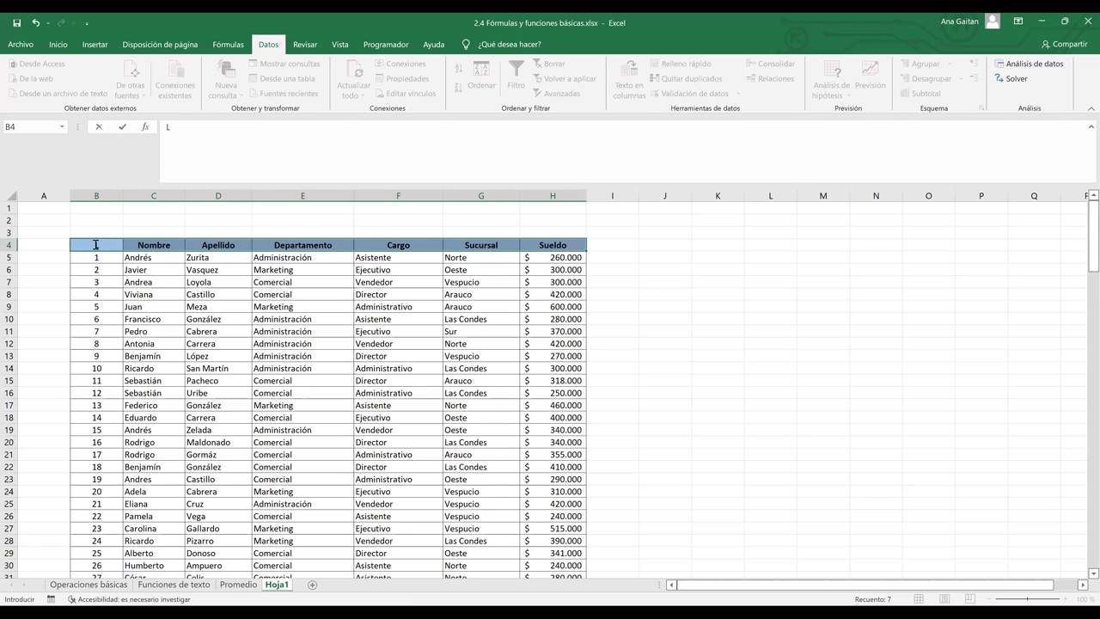
pyautogui.click(201, 280)
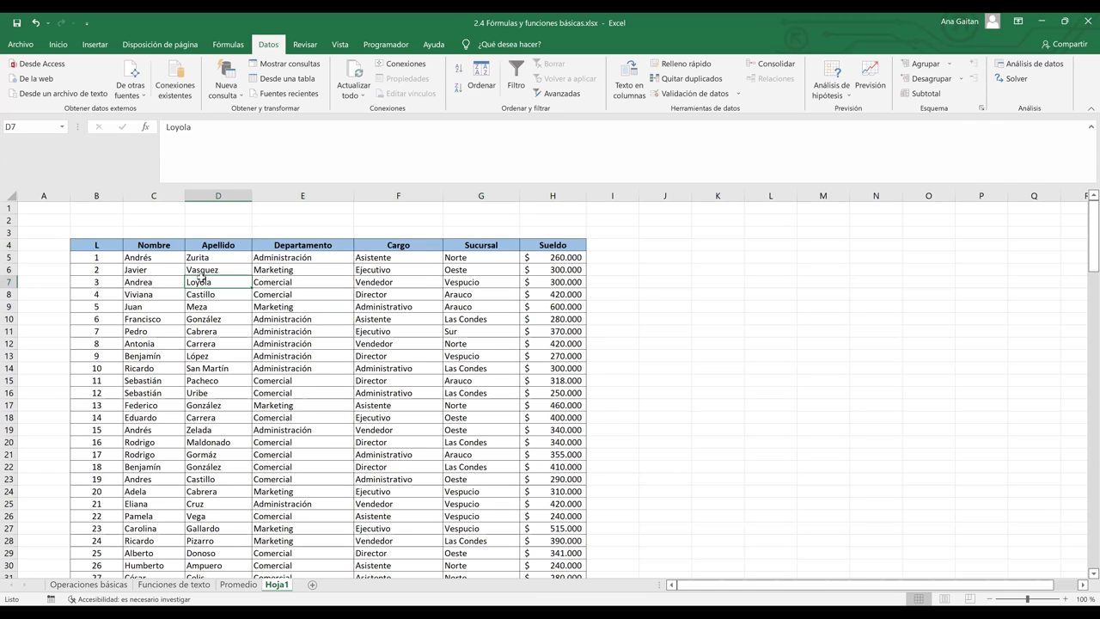
pyautogui.hotkey('ctrl', 'z')
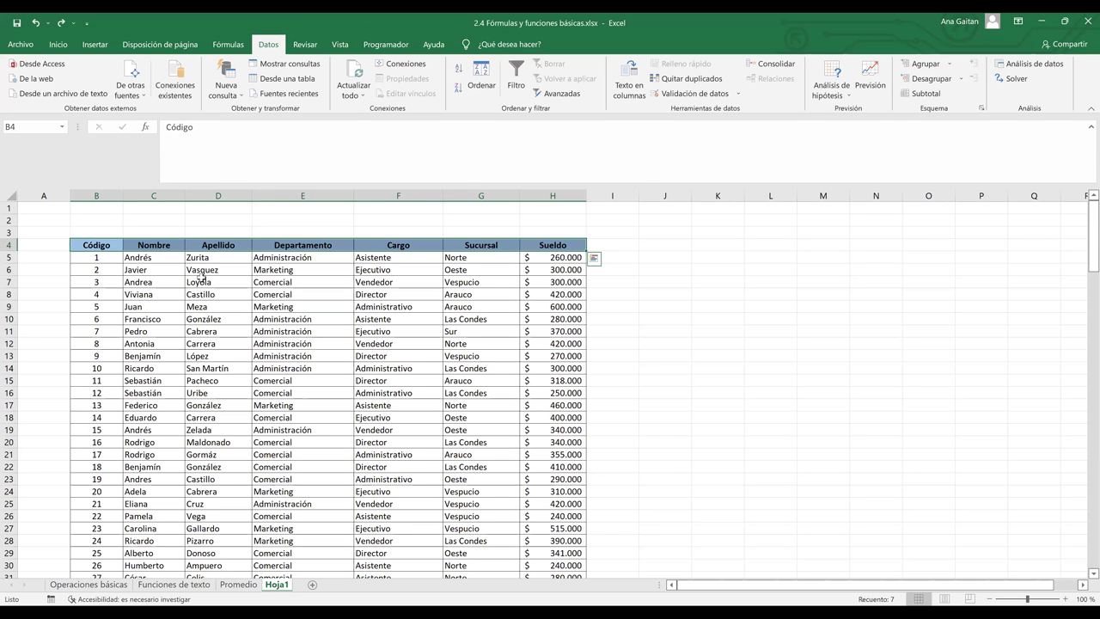
# - Turn on the filters for the headers Código to Sueldo, and reselect B4:H4 to turn the filters off
pyautogui.hotkey('ctrl', 'shift', 'l')
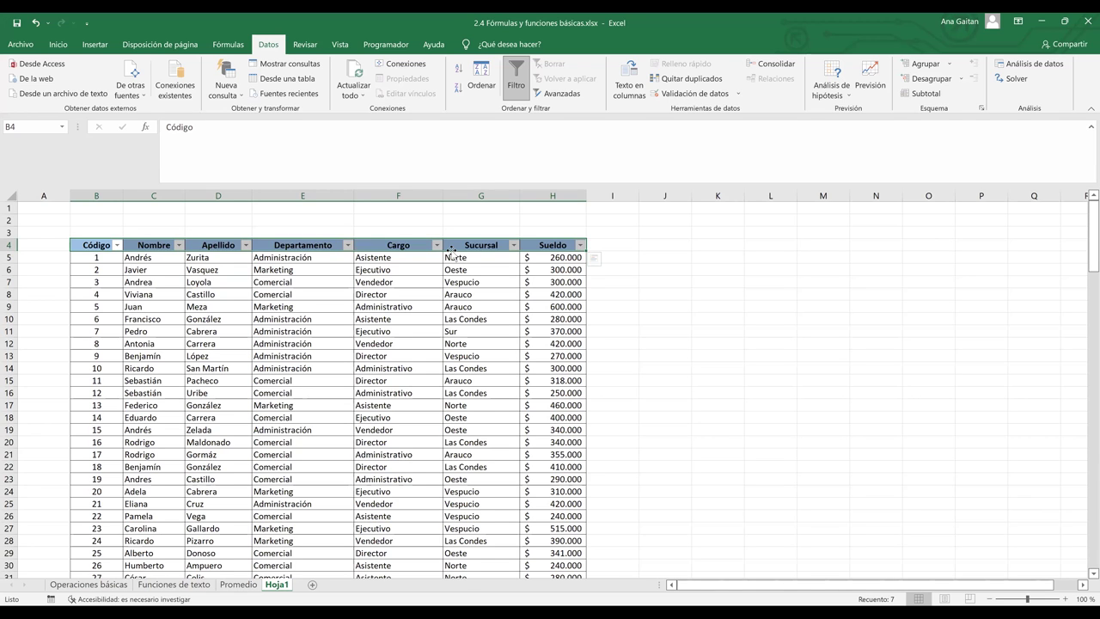
pyautogui.click(643, 300)
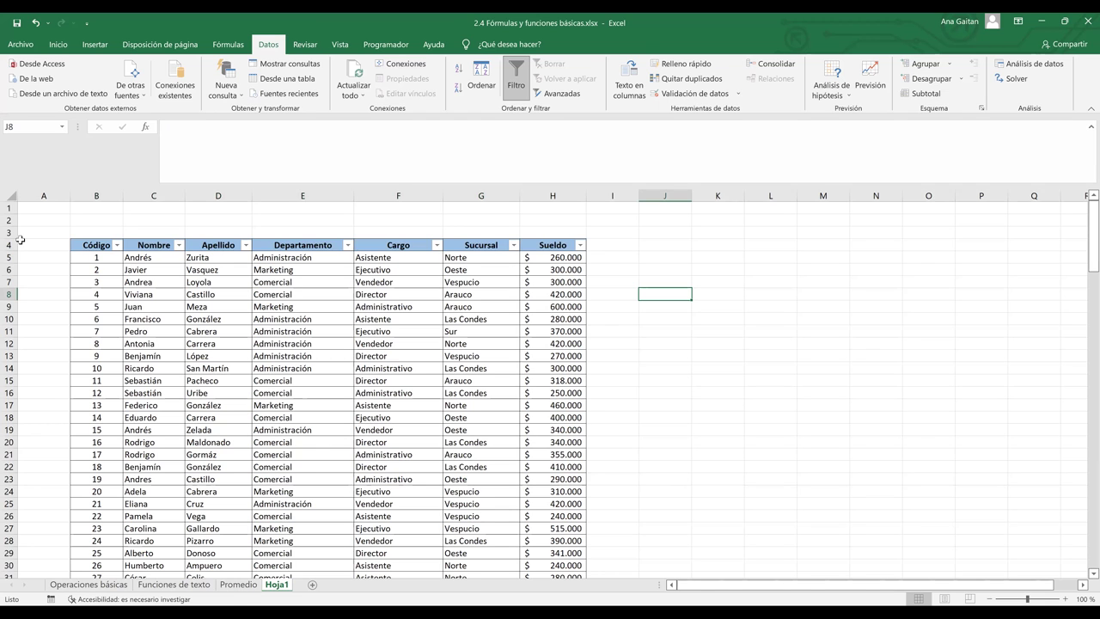
pyautogui.moveTo(76, 243); pyautogui.dragTo(540, 246)
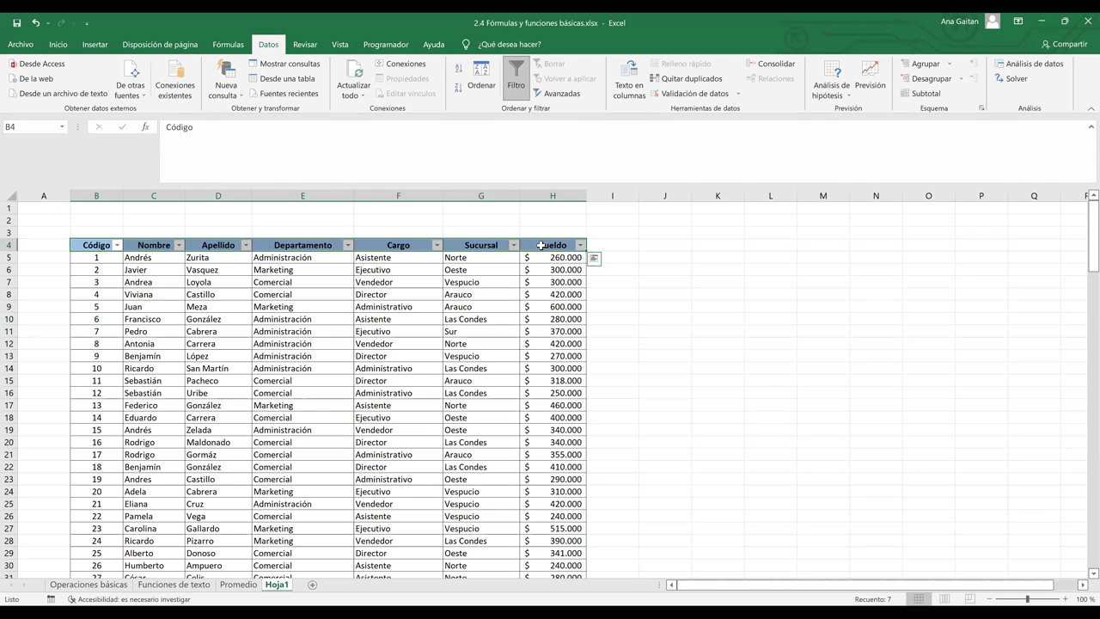
pyautogui.hotkey('ctrl', 'shift', 'l')
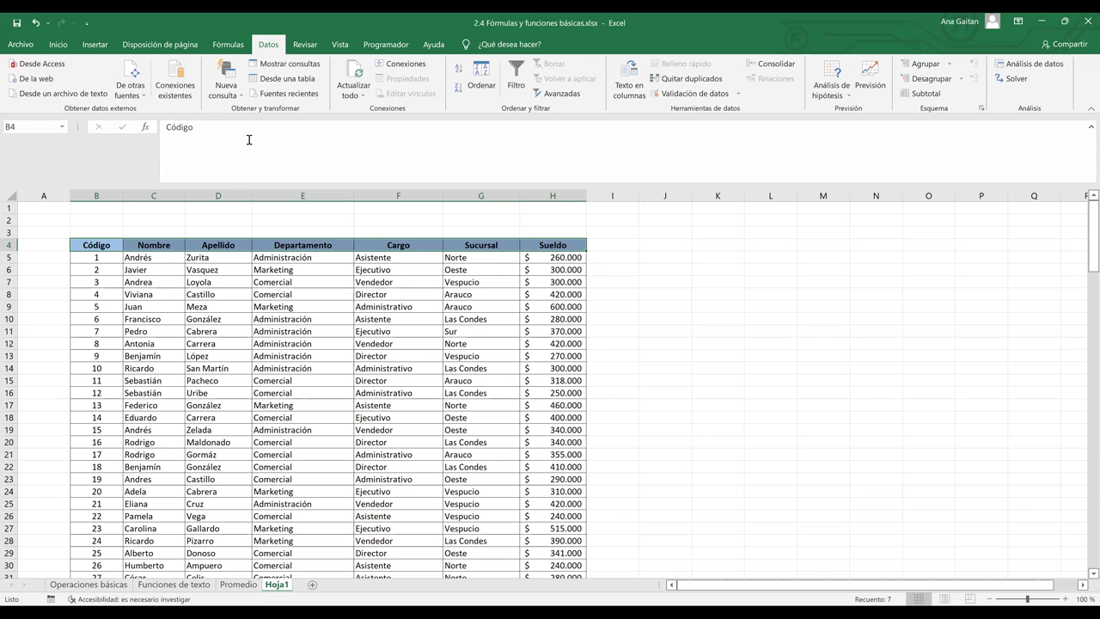
# - Apply Filtro from the Ordenar y filtrar command to the selected headers and remove it again
pyautogui.click(58, 44)
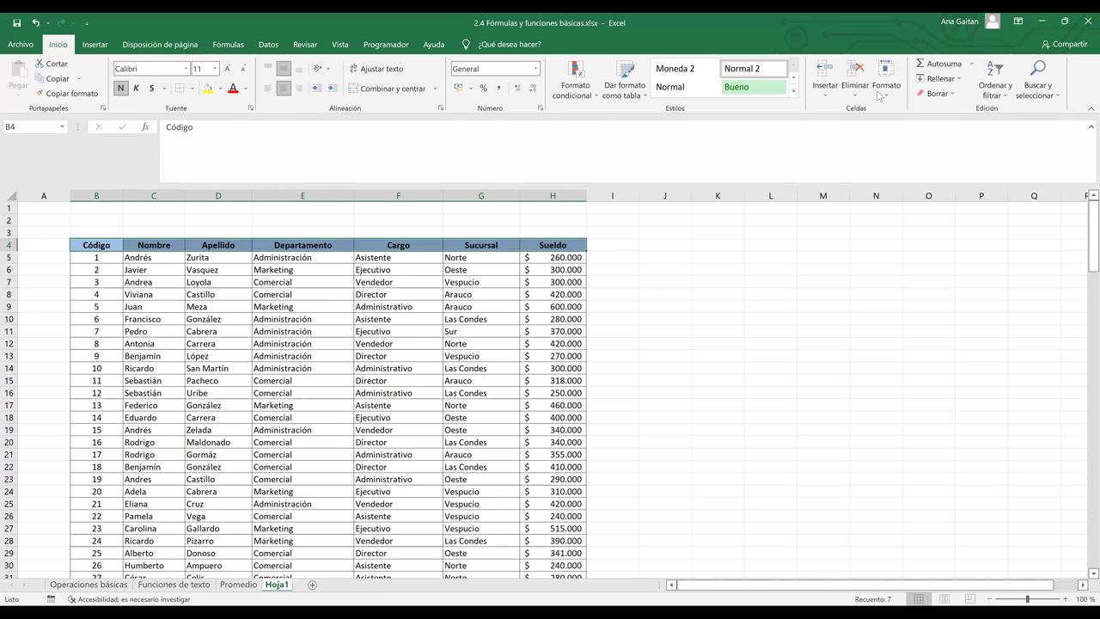
pyautogui.click(998, 94)
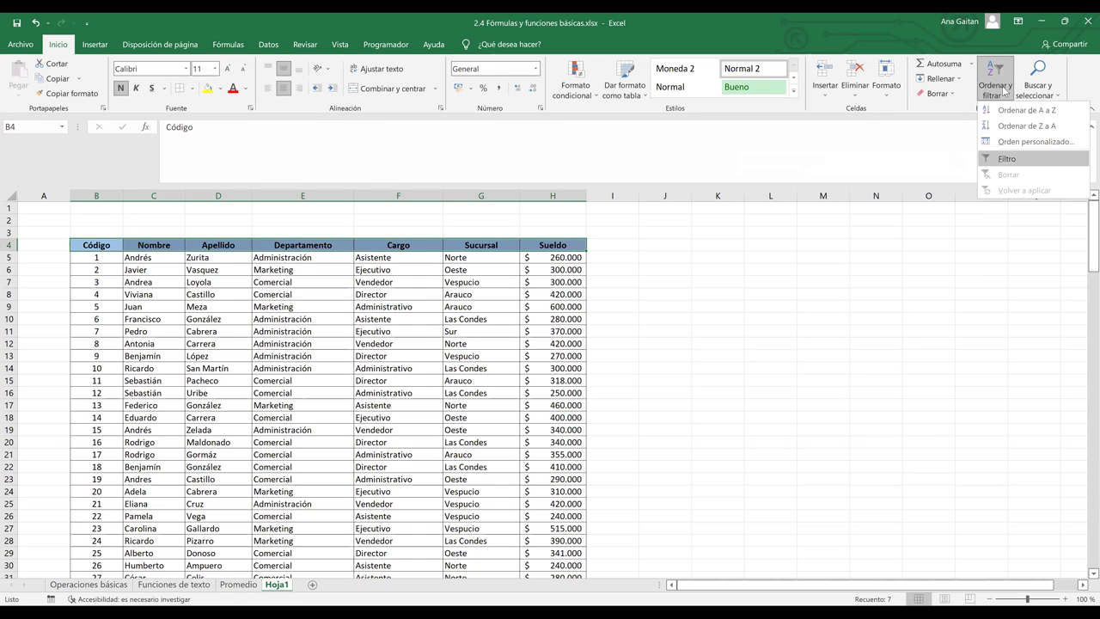
pyautogui.click(1004, 162)
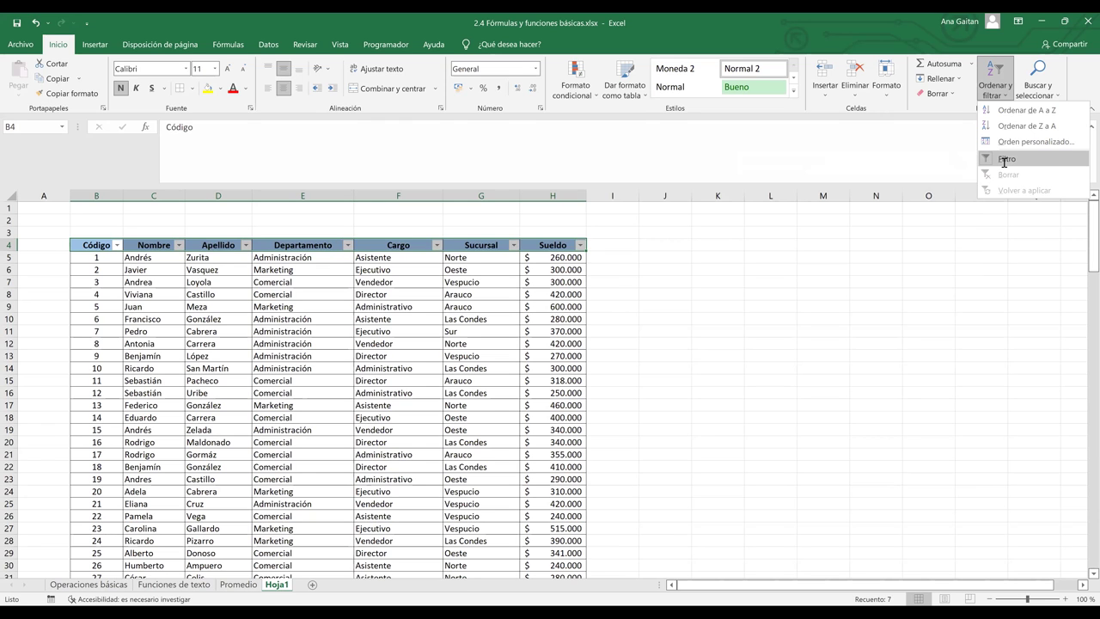
pyautogui.click(1005, 160)
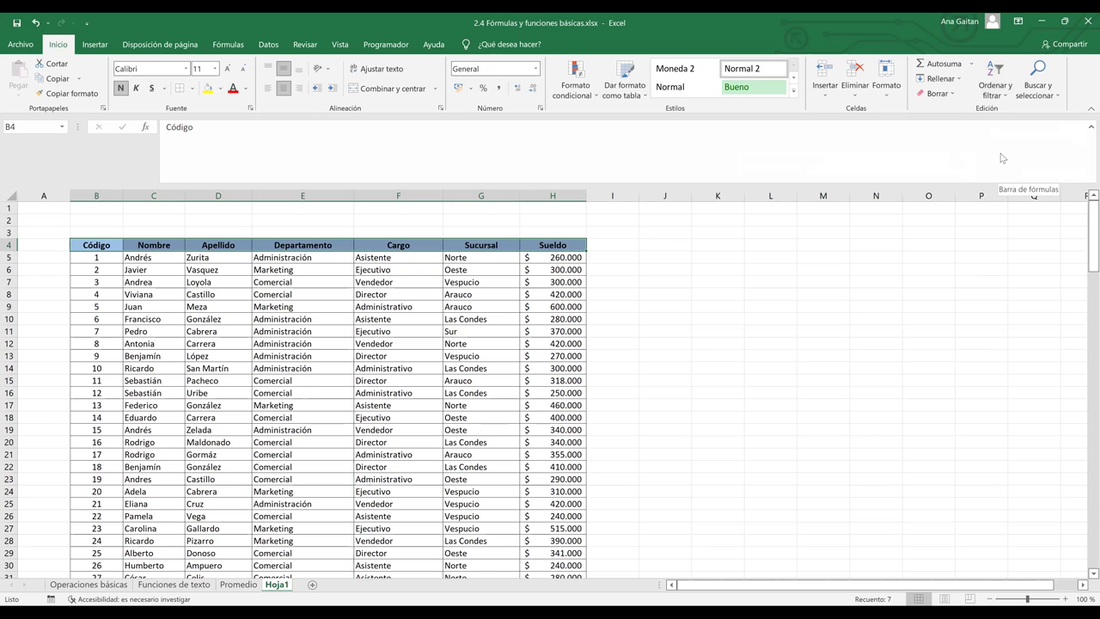
# - Turn the filters on again for the employee table from cell F22 and select the Apellido header
pyautogui.click(994, 86)
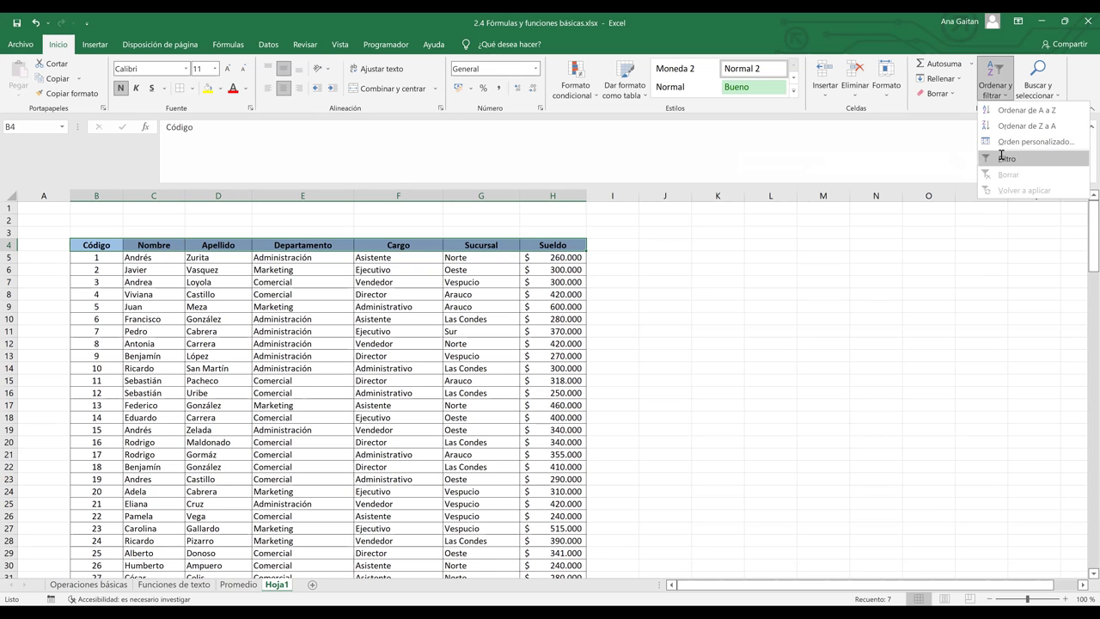
pyautogui.click(355, 462)
pyautogui.hotkey('ctrl', 'shift', 'l')
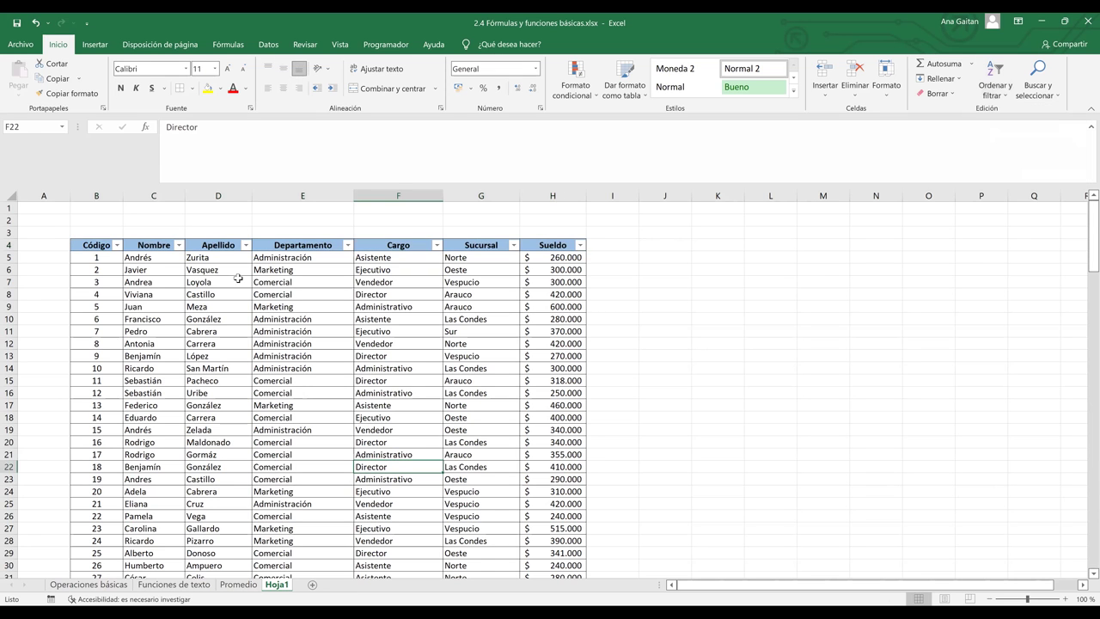
pyautogui.click(220, 245)
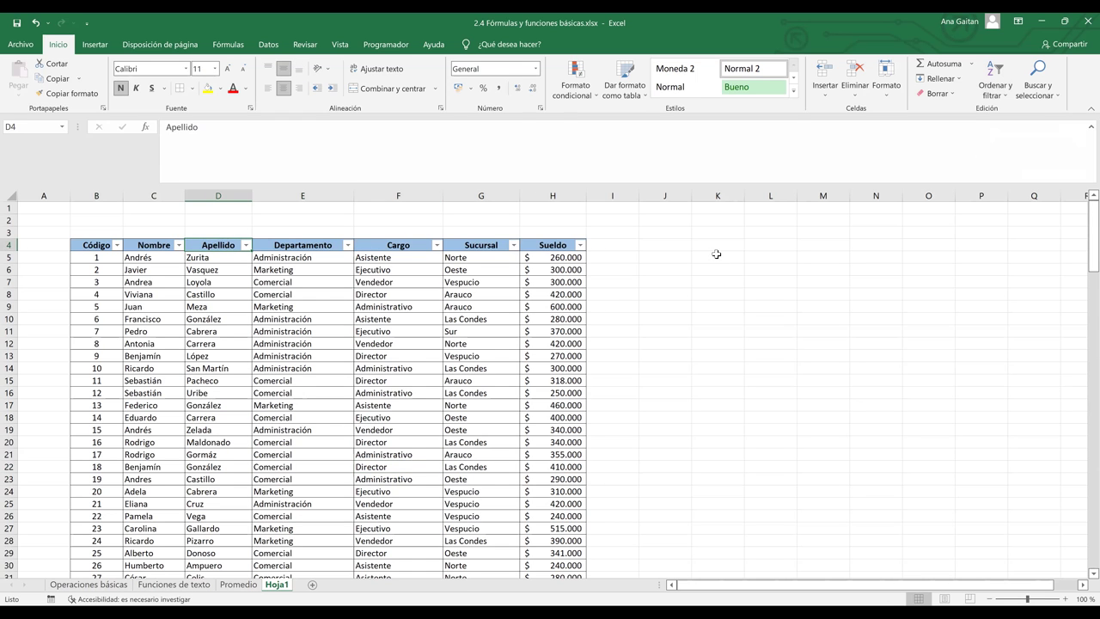
# - Copy the employee table's headers and first ten records, B4:H14, and paste them starting at cell K4
pyautogui.moveTo(714, 250); pyautogui.dragTo(842, 258)
pyautogui.click(329, 306)
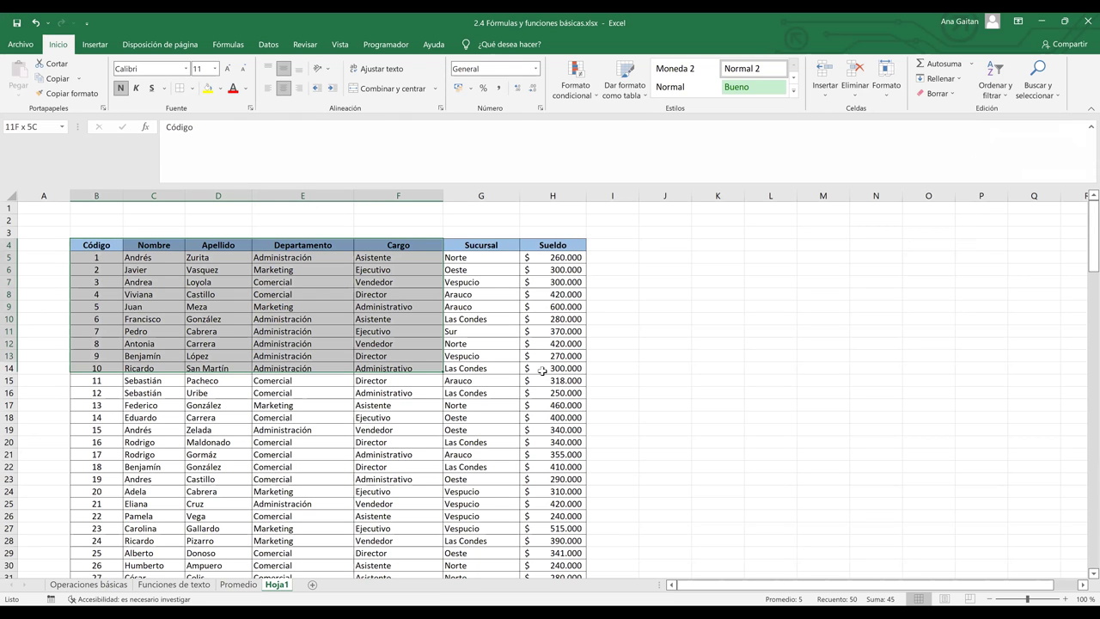
pyautogui.hotkey('ctrl', 'c')
pyautogui.click(715, 245)
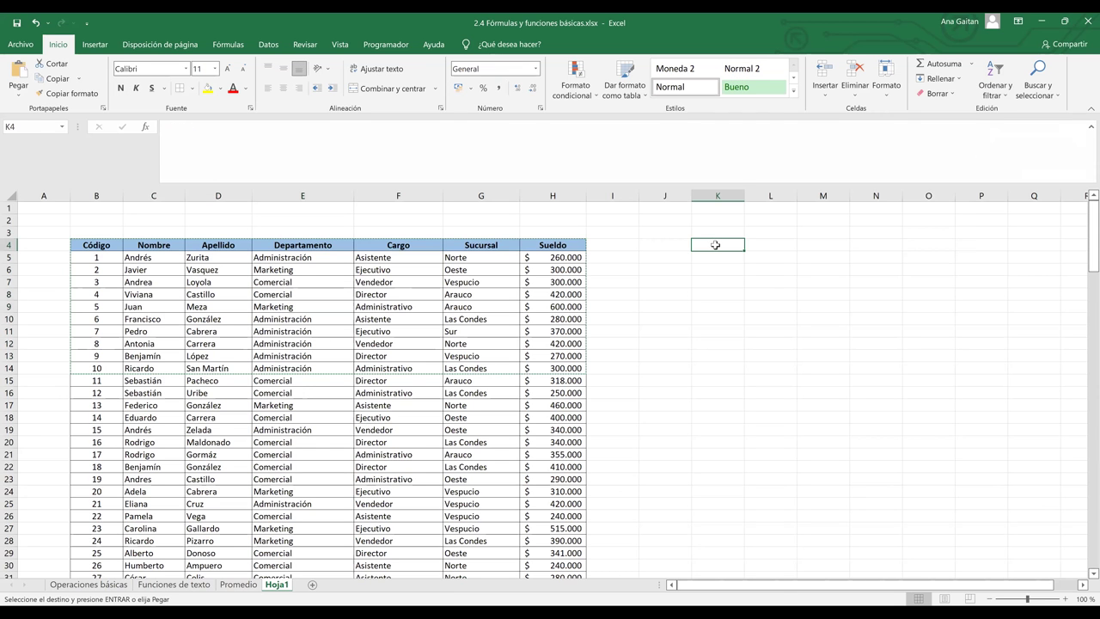
pyautogui.hotkey('ctrl', 'v')
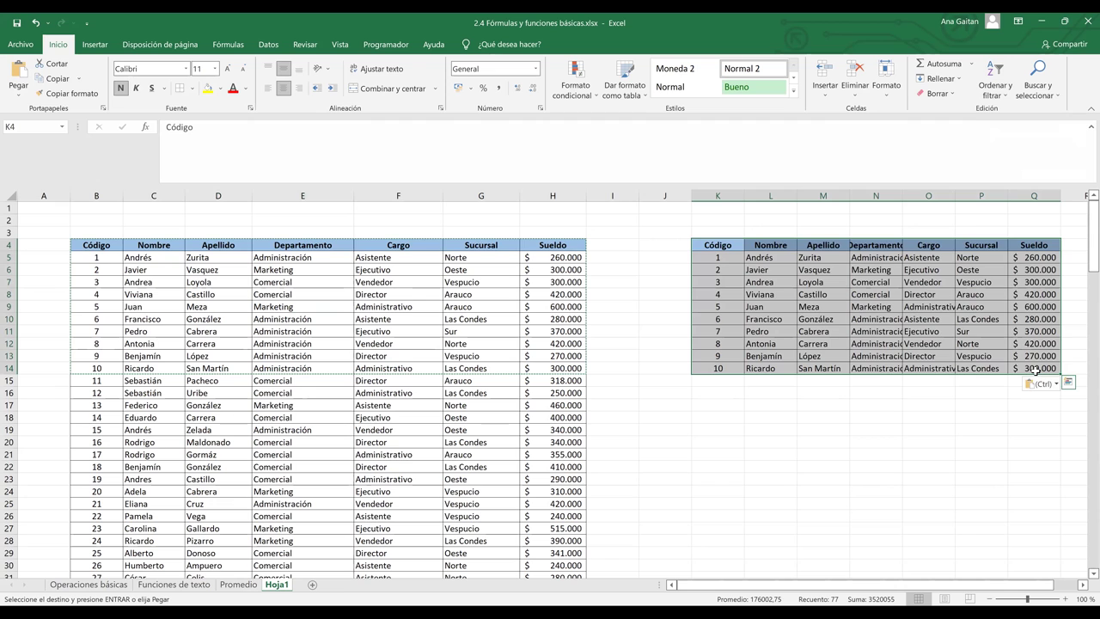
# - Convert the pasted range K4:Q14 into a table with headers
pyautogui.hotkey('ctrl', 't')
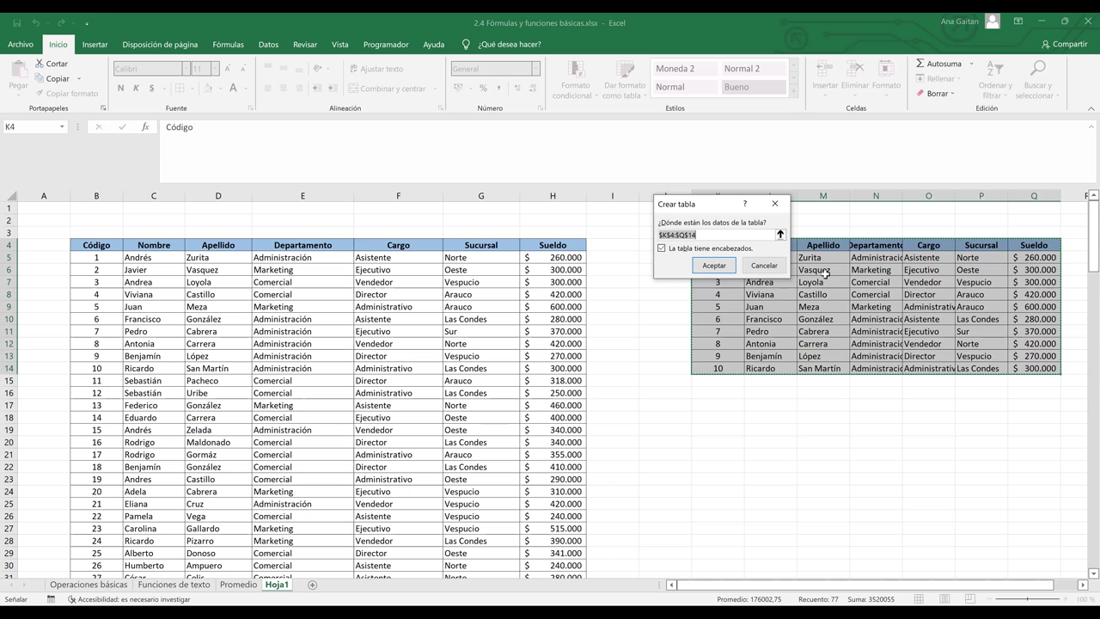
pyautogui.click(720, 266)
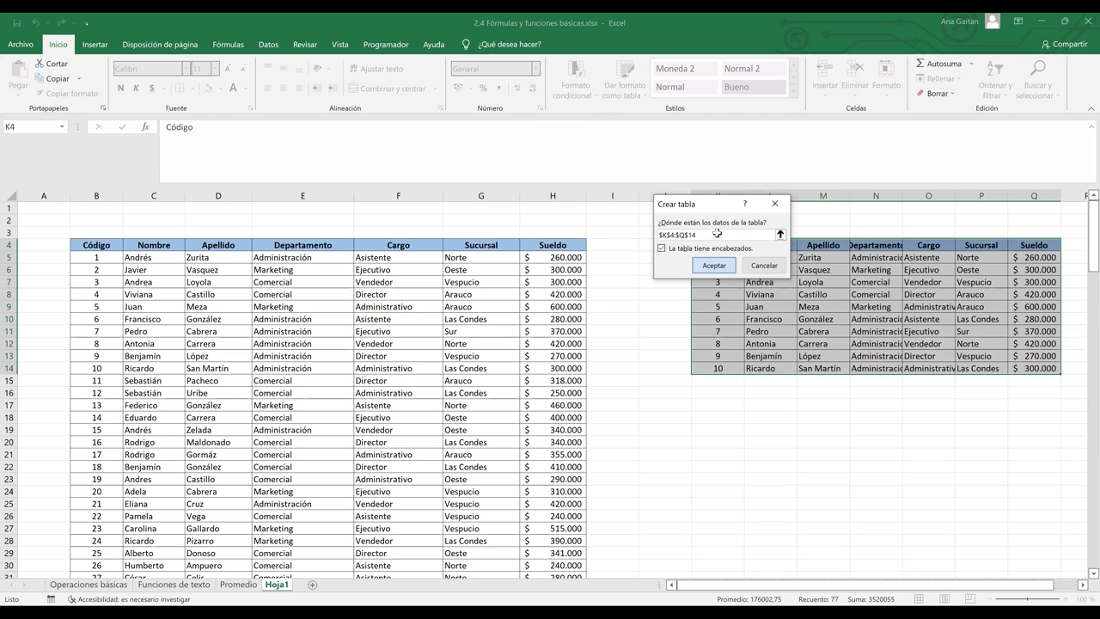
pyautogui.click(720, 264)
pyautogui.click(760, 282)
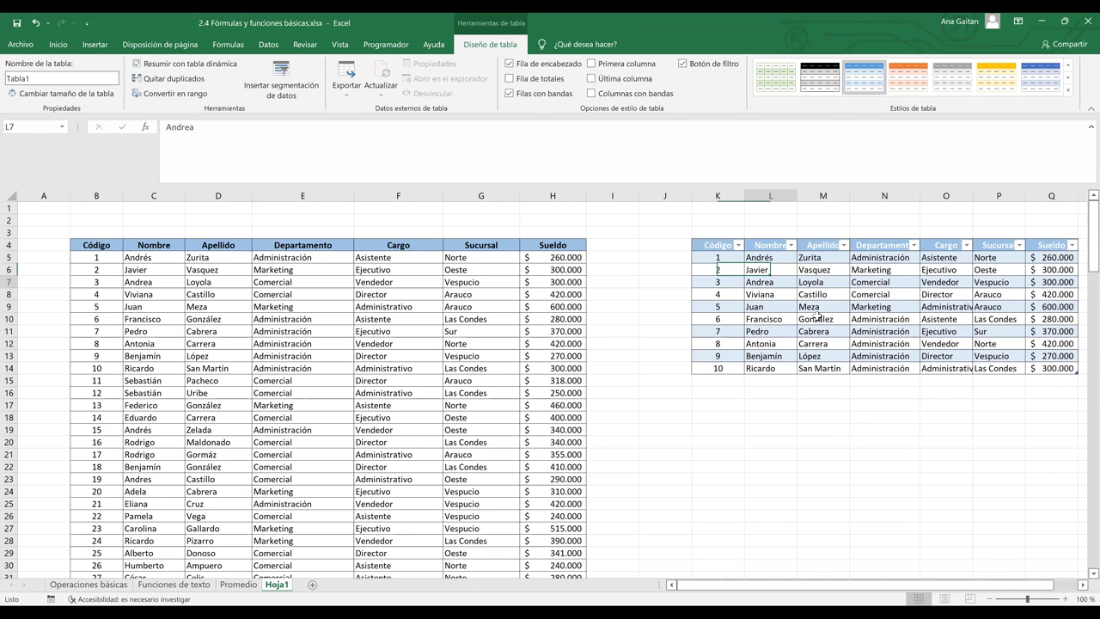
# - Clear the copied table in K4:Q14, including its contents and formatting
pyautogui.moveTo(717, 257); pyautogui.dragTo(771, 306)
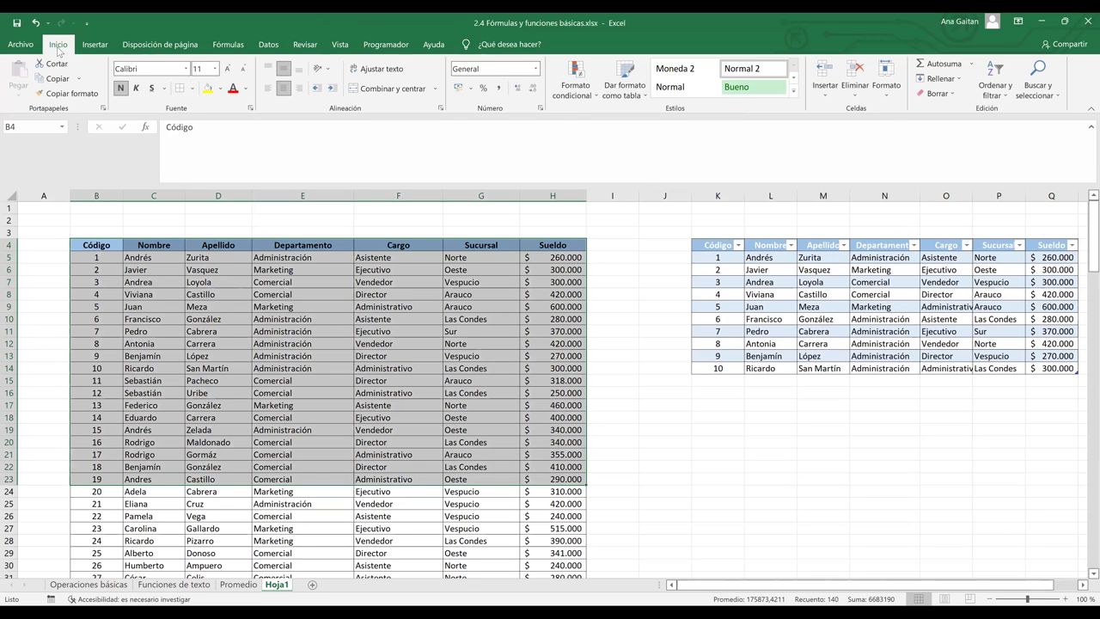
pyautogui.click(939, 93)
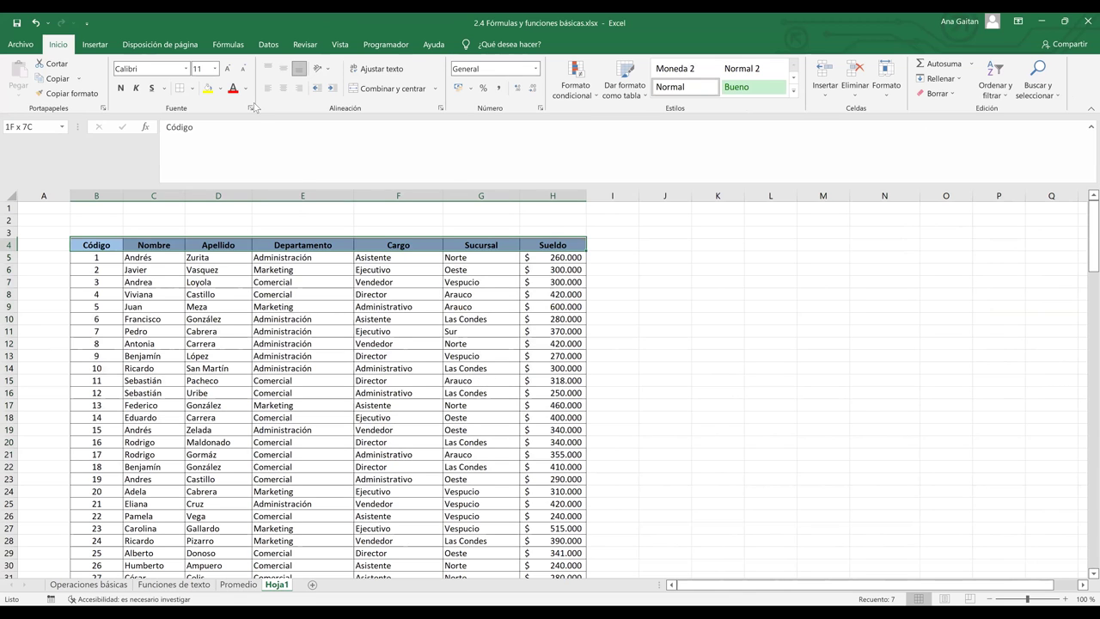
# - Turn on the filters for the employee headers and paste a copy of B4:H14 at L4, formatted as a table
pyautogui.hotkey('ctrl', 'shift', 'l')
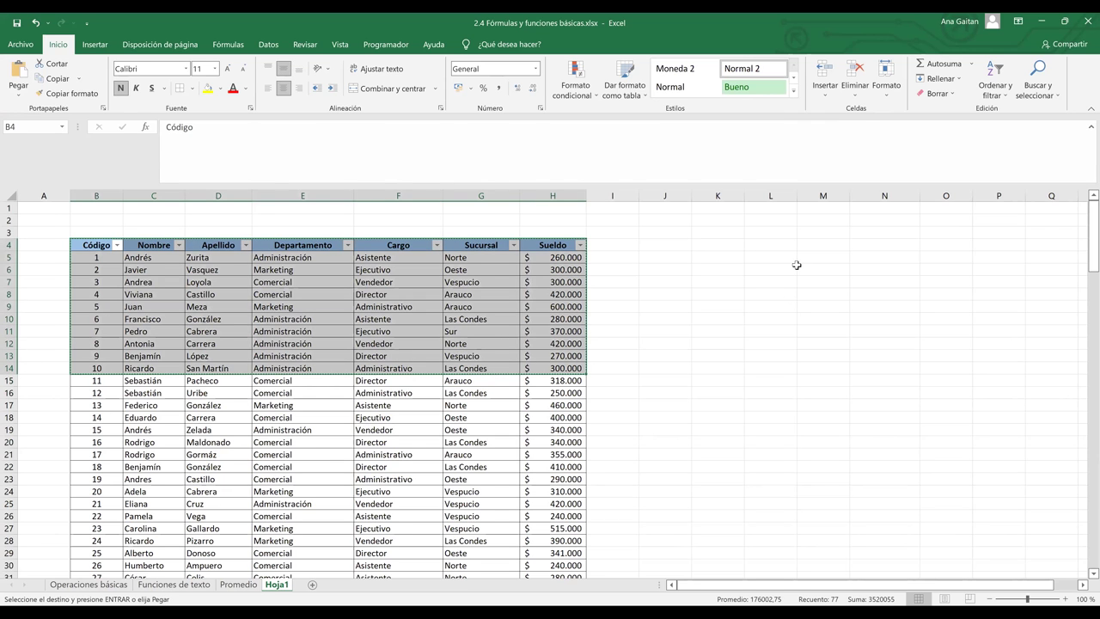
pyautogui.click(771, 245)
pyautogui.hotkey('ctrl', 'v')
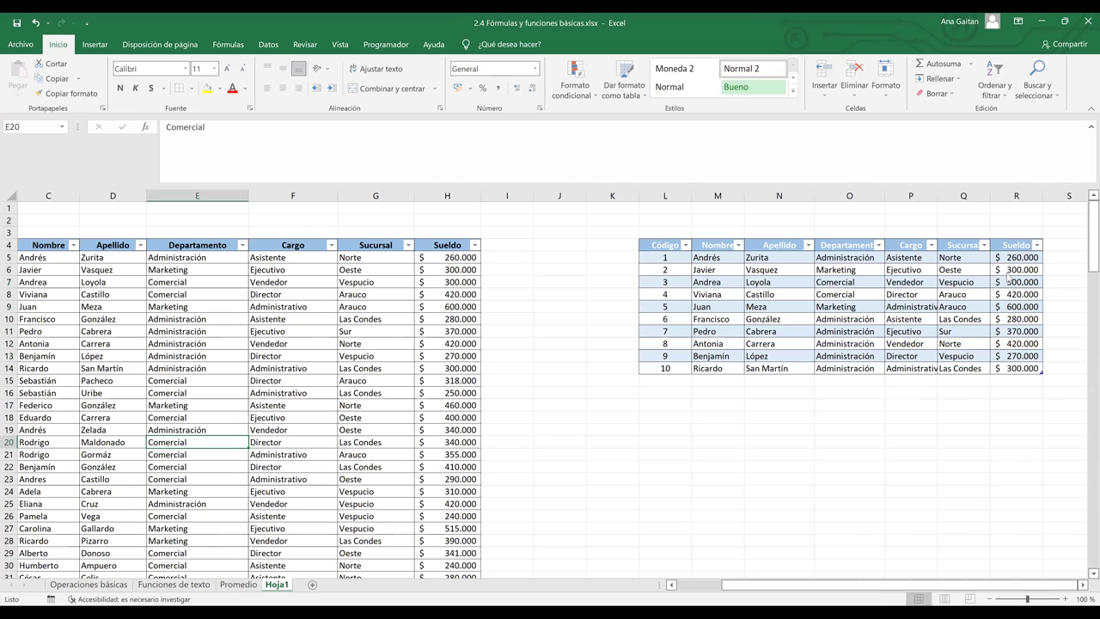
# - Convert the copied table in L4:R14 into a normal range and confirm the conversion
pyautogui.rightClick(817, 355)
pyautogui.moveTo(846, 257)
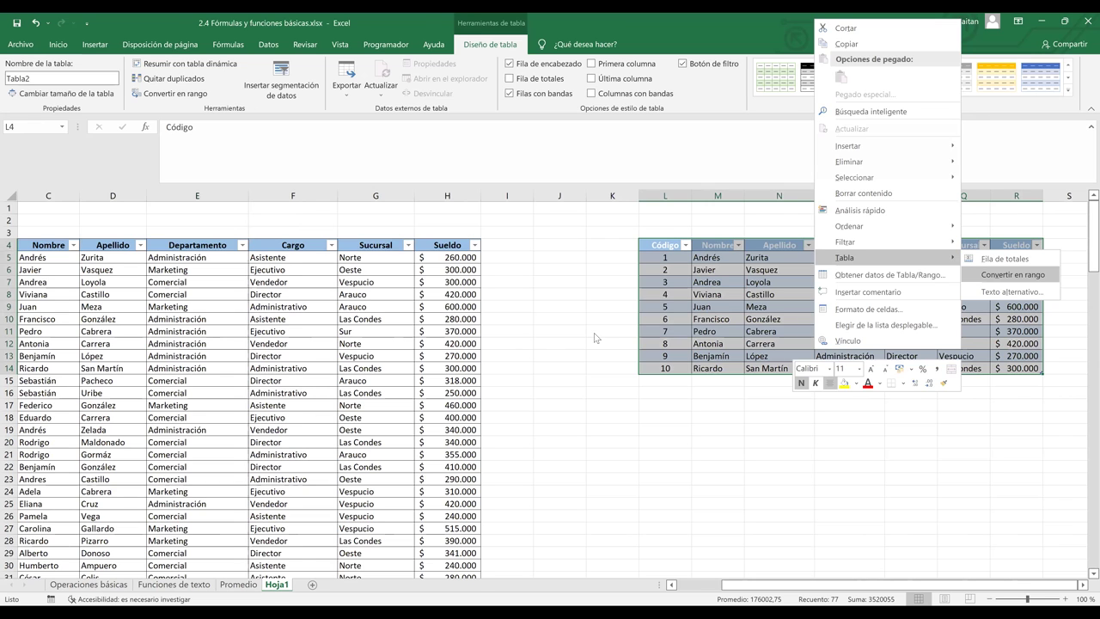
pyautogui.press('Return')
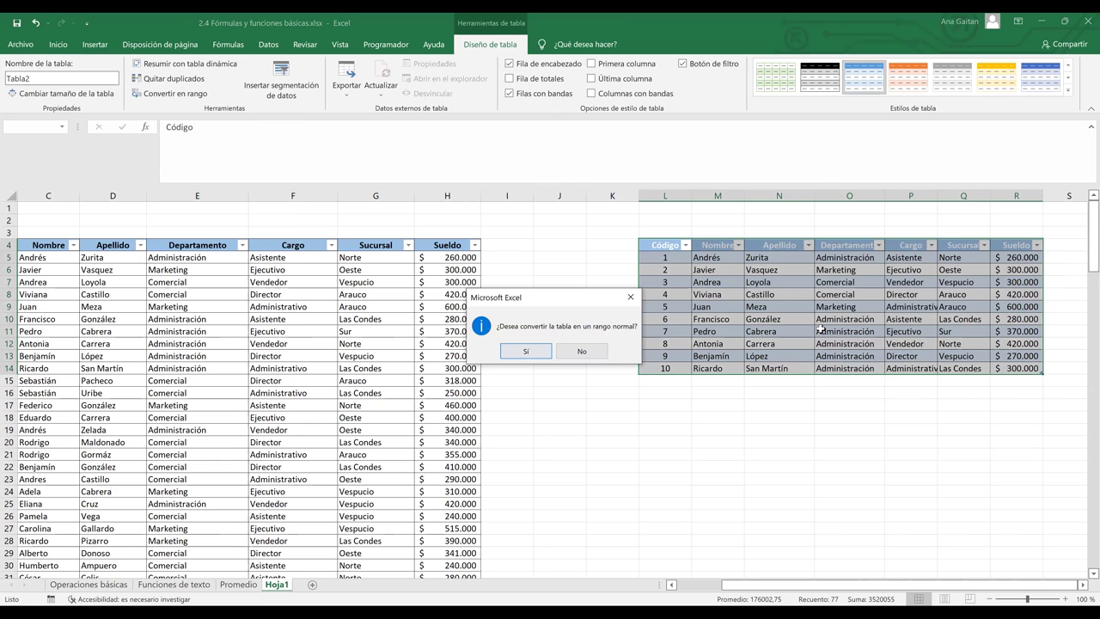
pyautogui.press('Return')
pyautogui.click(776, 284)
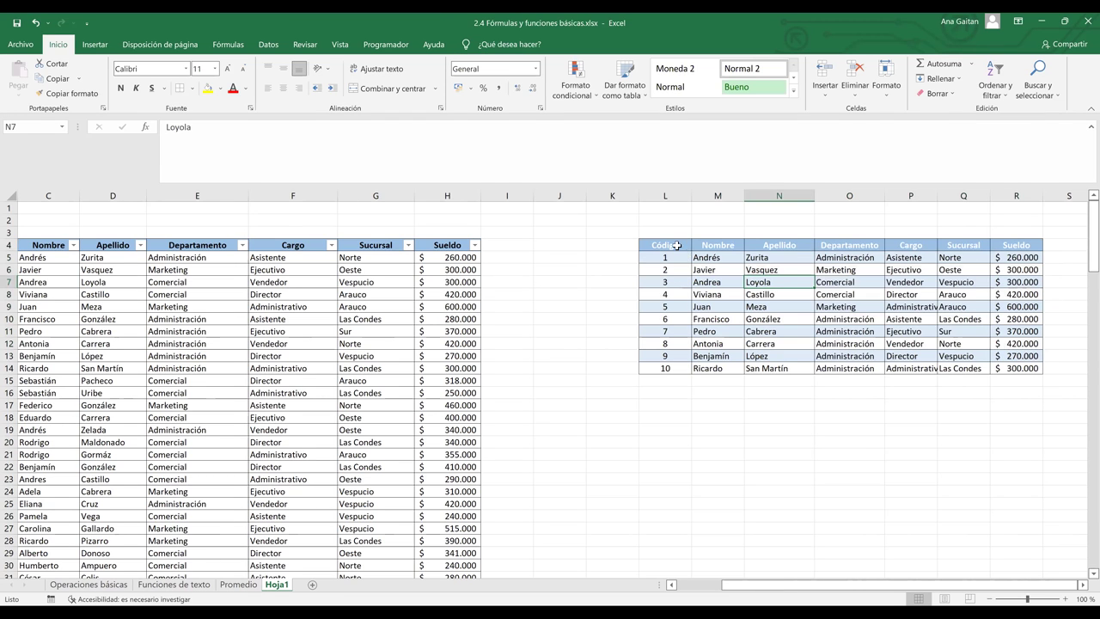
# - Select the copied data rows L5:R14 and remove their banded fill with Sin relleno
pyautogui.click(941, 320)
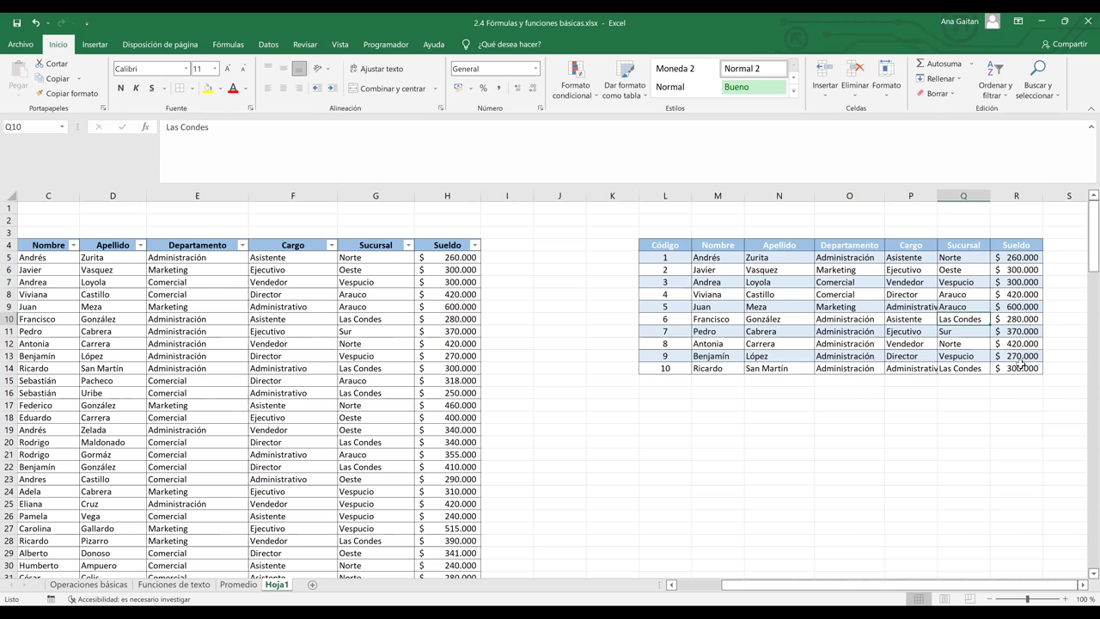
pyautogui.hotkey('ctrl', 'a')
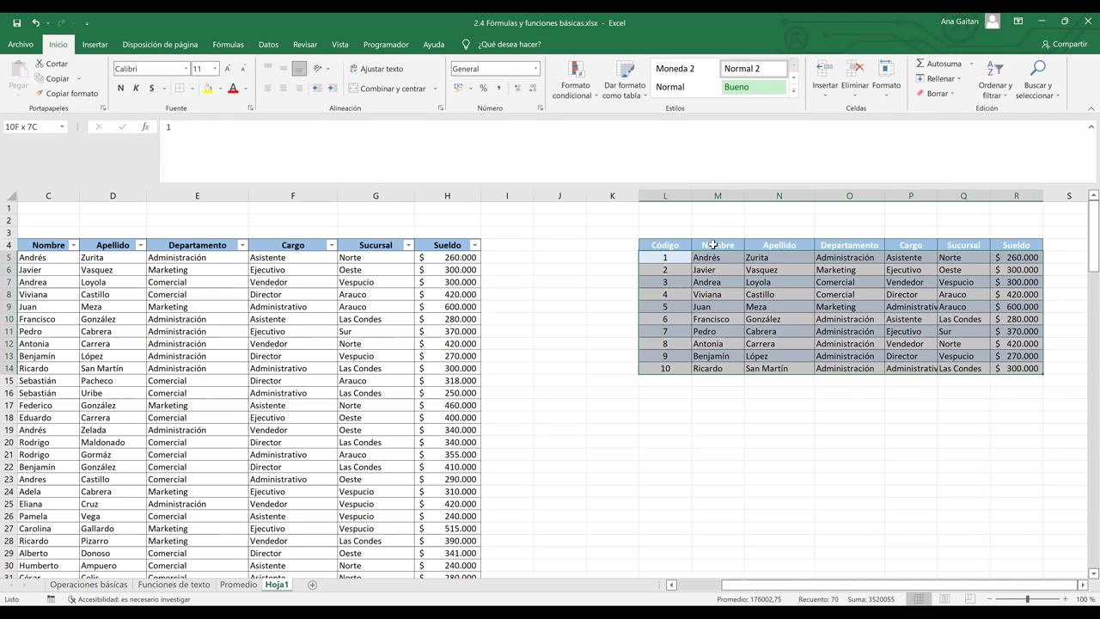
pyautogui.click(741, 91)
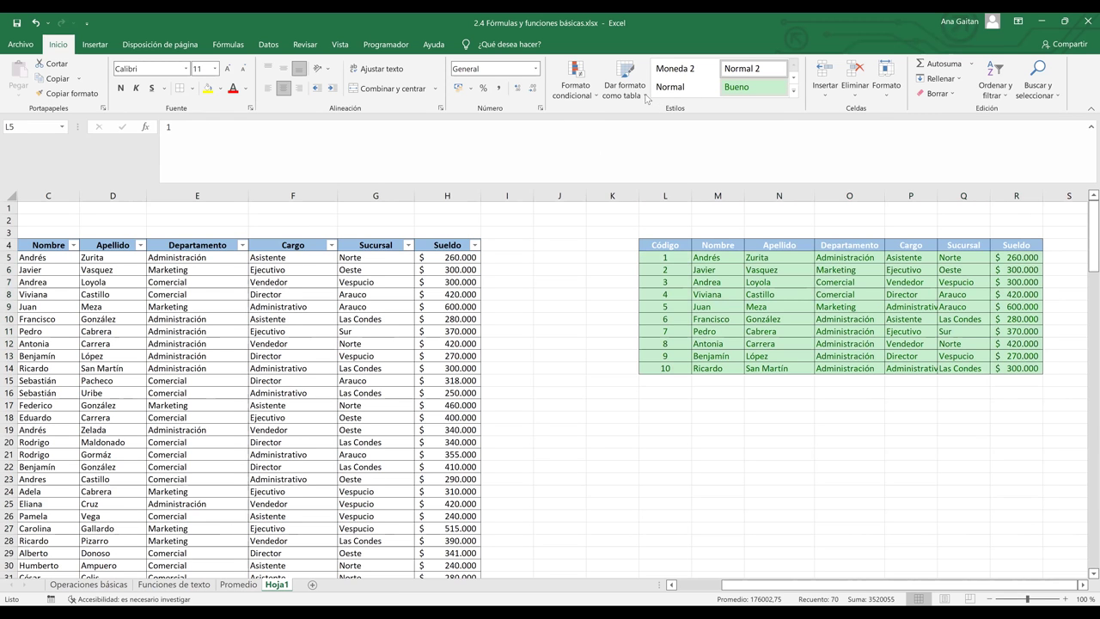
pyautogui.click(796, 94)
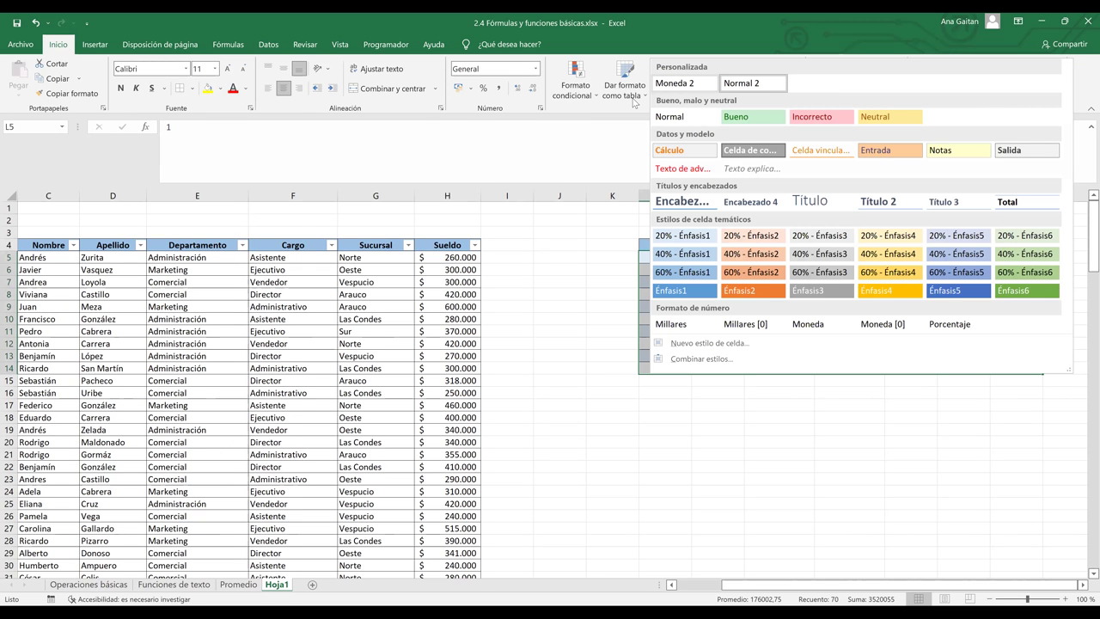
pyautogui.click(633, 115)
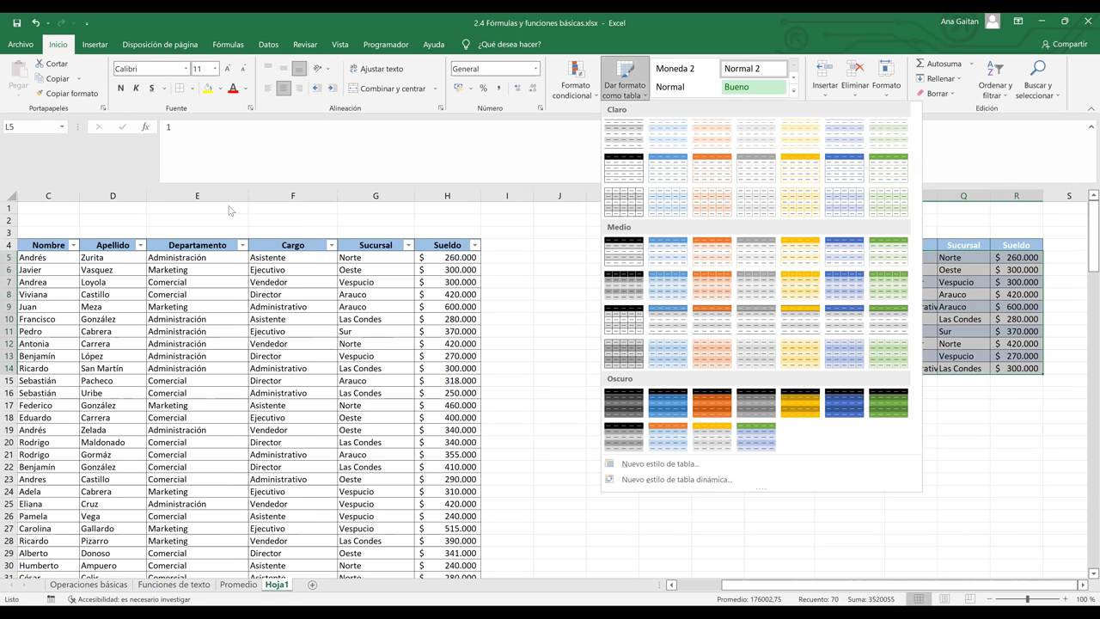
pyautogui.click(221, 89)
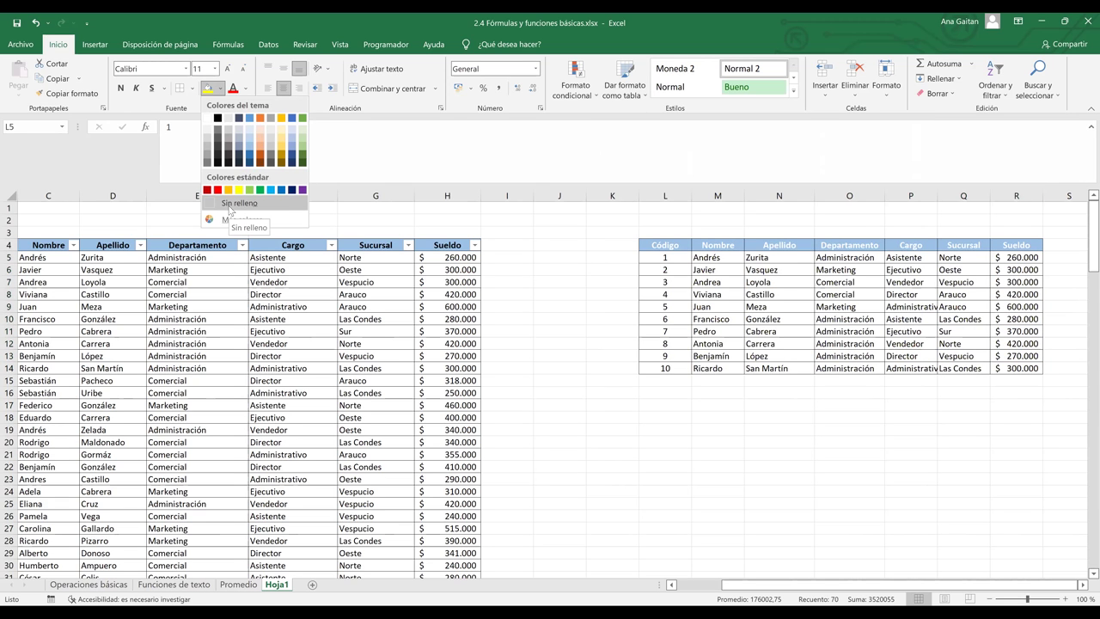
pyautogui.click(728, 305)
pyautogui.click(728, 306)
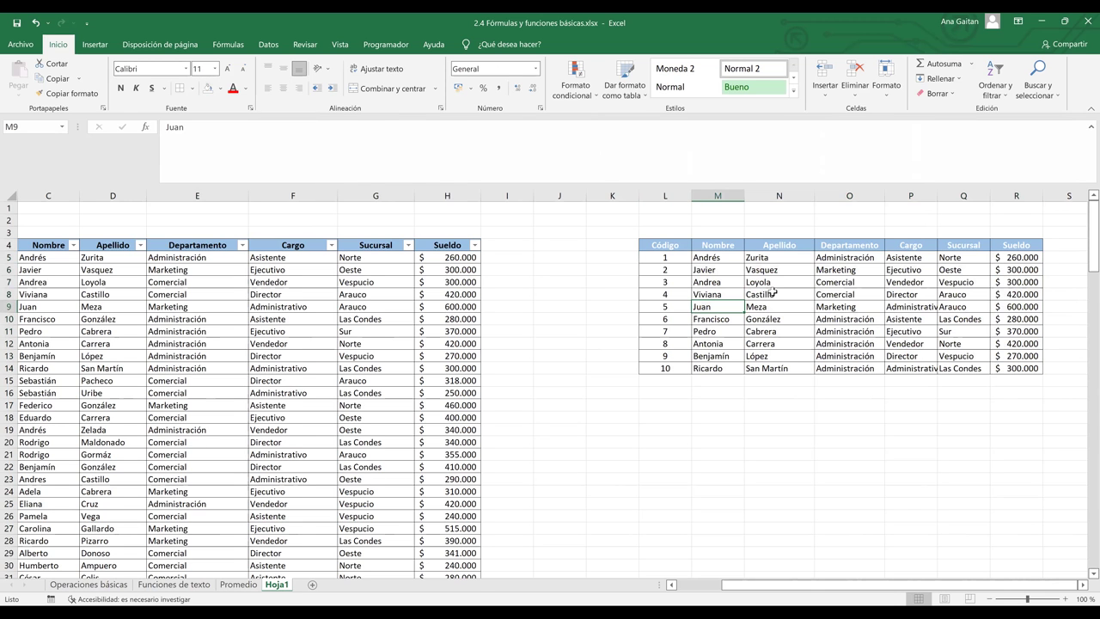
# - Set the fill of cells L5:Q13 in the copied range to Sin relleno once more
pyautogui.click(864, 294)
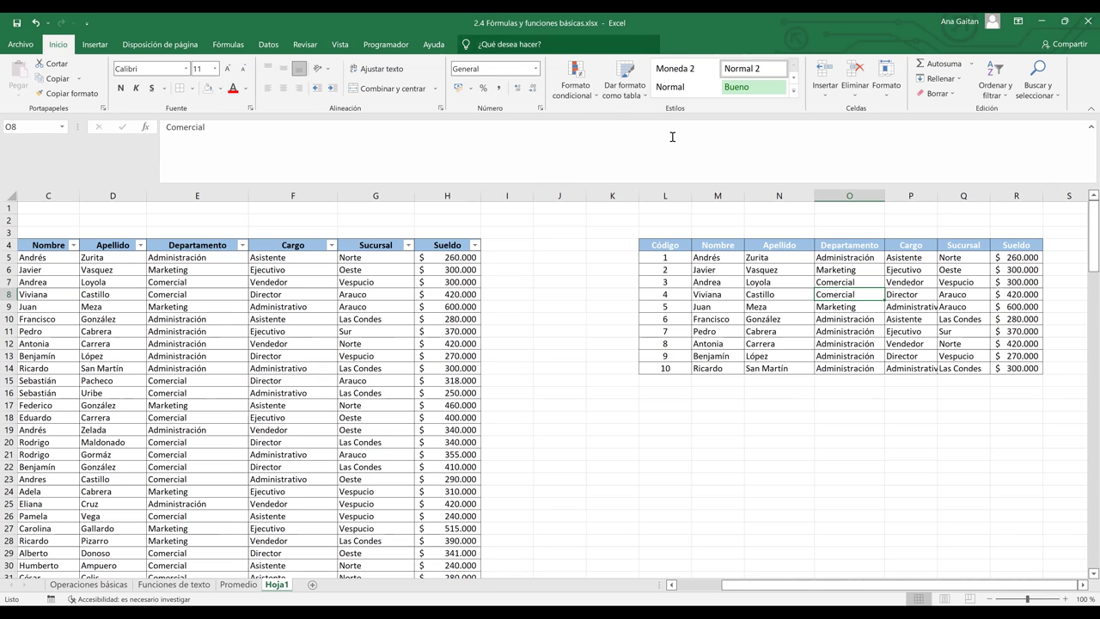
pyautogui.moveTo(672, 255); pyautogui.dragTo(959, 357)
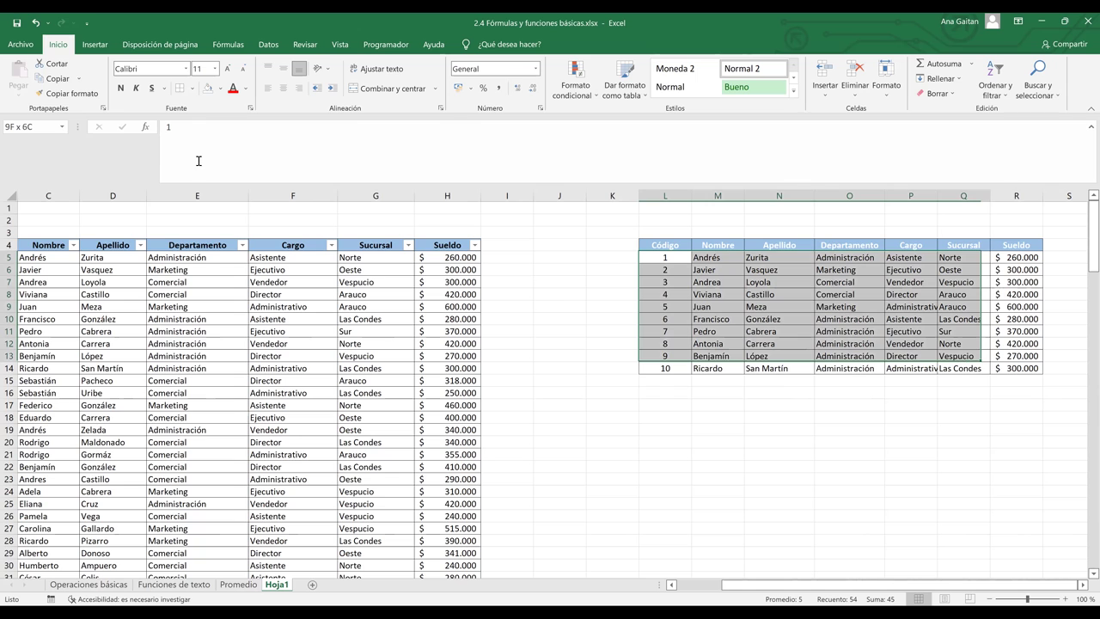
pyautogui.click(220, 89)
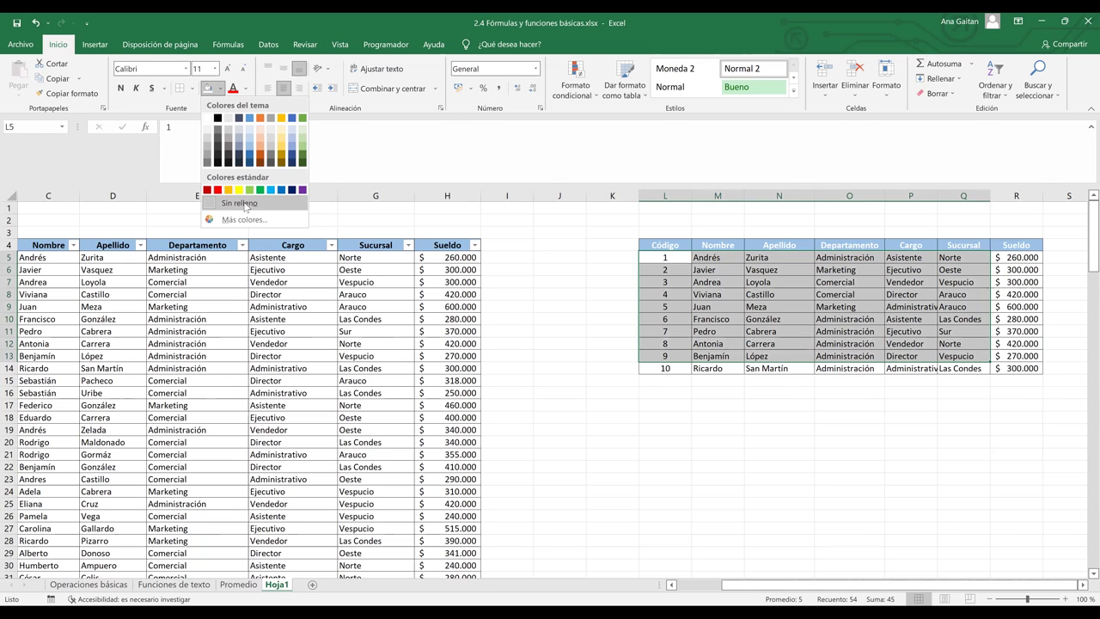
pyautogui.click(230, 316)
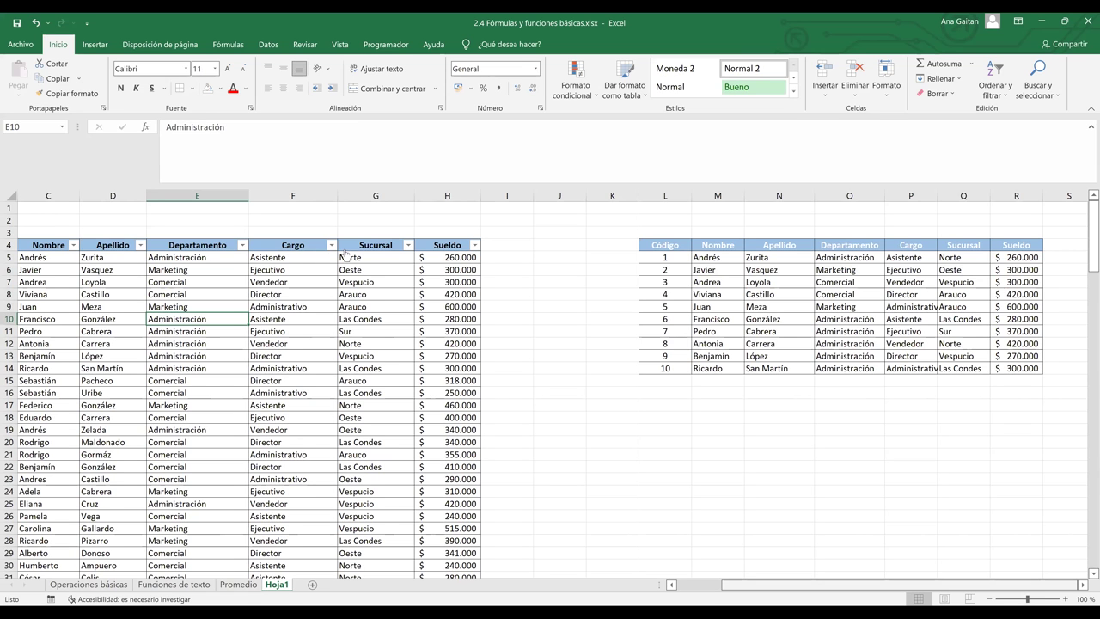
# - Sort the employee table by the Departamento column from A to Z using its header filter
pyautogui.hscroll(-2, 345, 254)
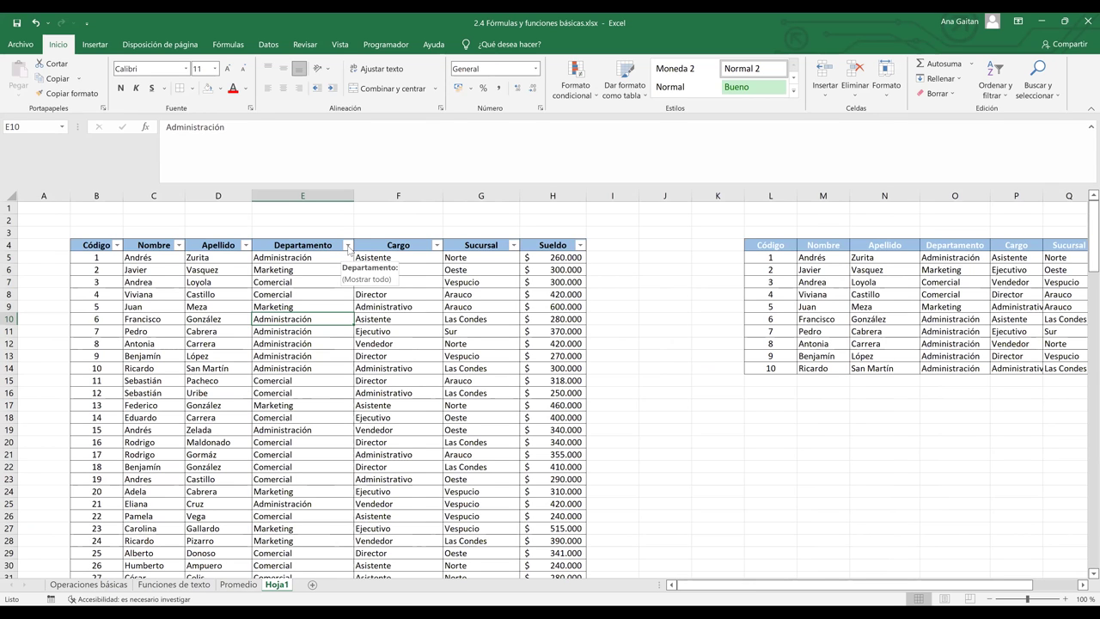
pyautogui.click(348, 246)
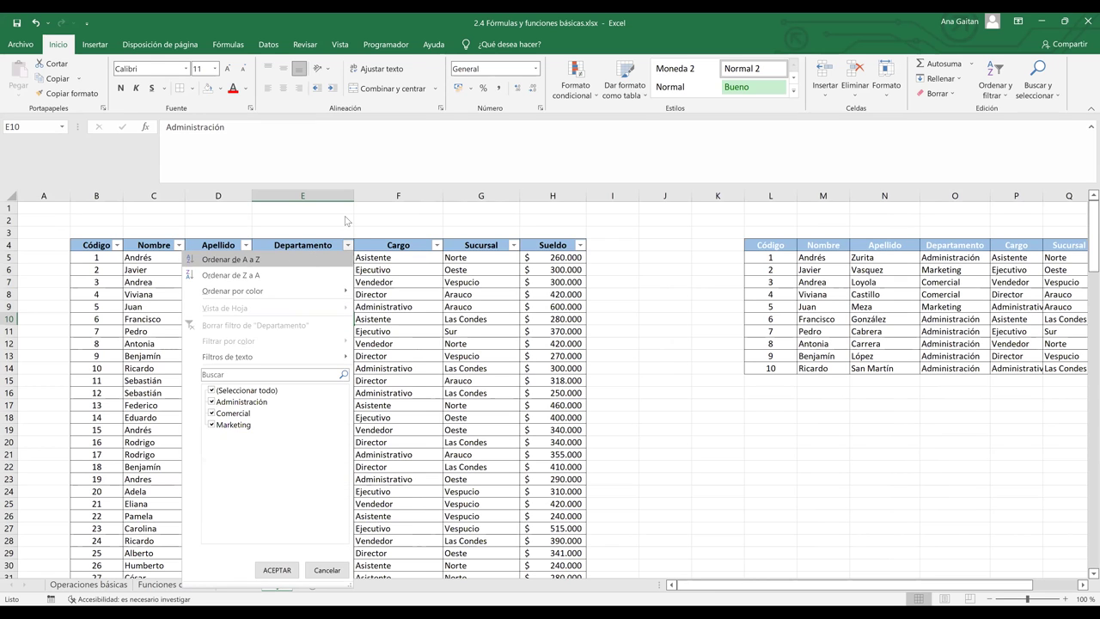
pyautogui.press('Escape')
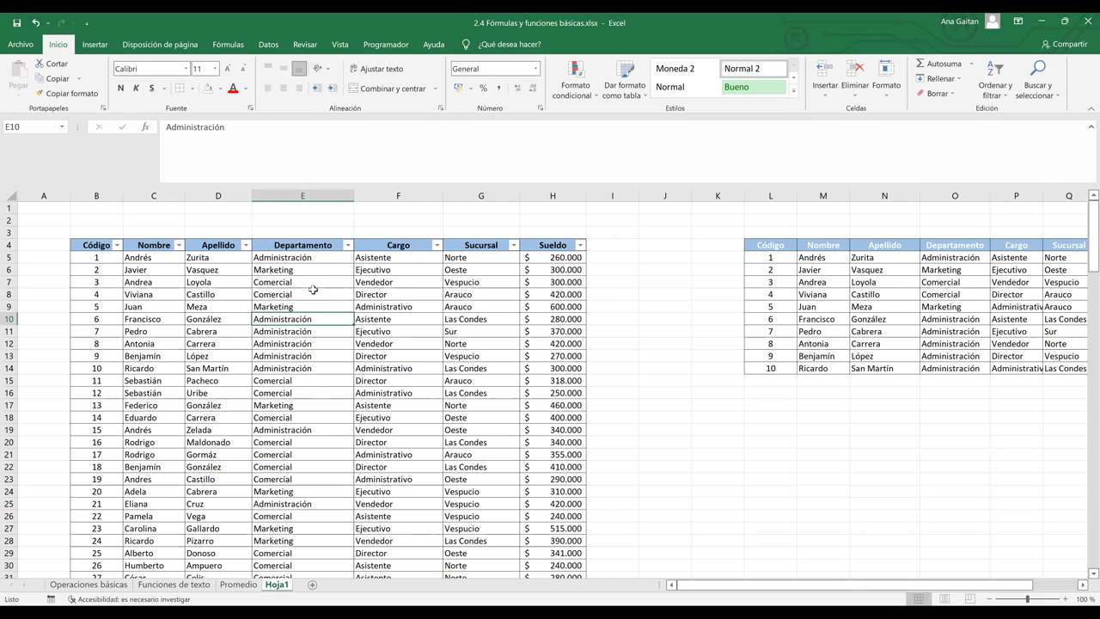
pyautogui.click(347, 249)
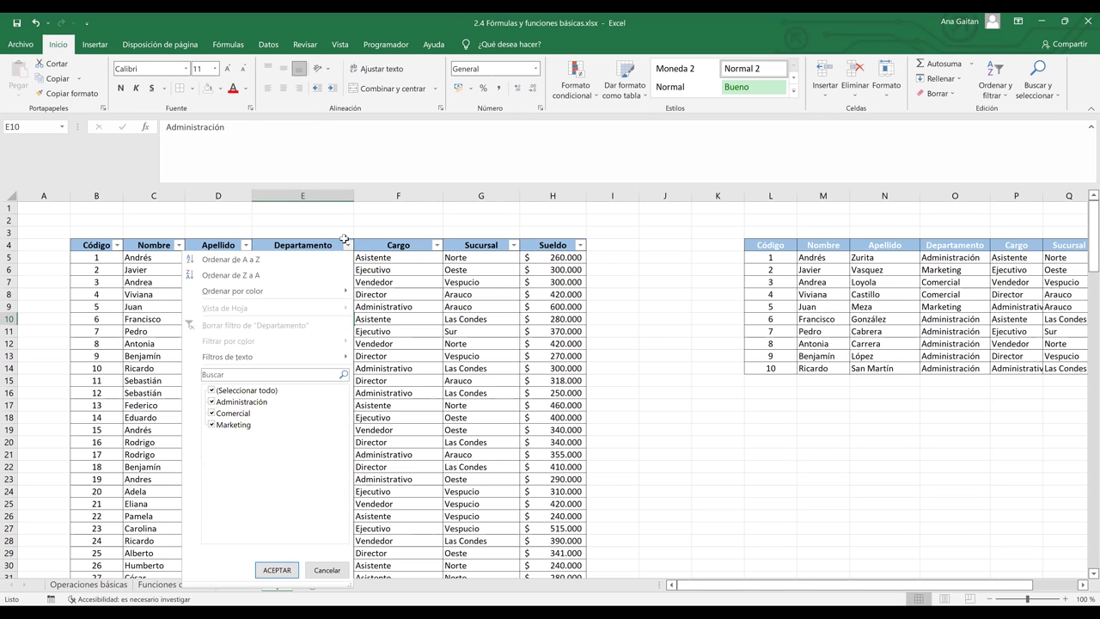
pyautogui.click(346, 245)
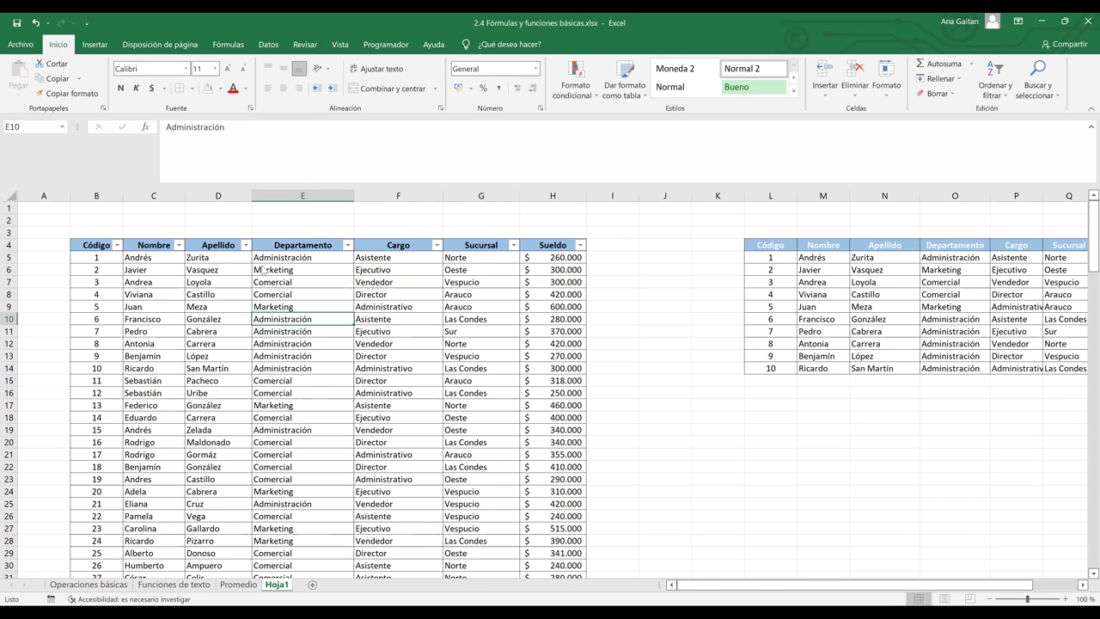
pyautogui.hotkey('alt', 'Down')
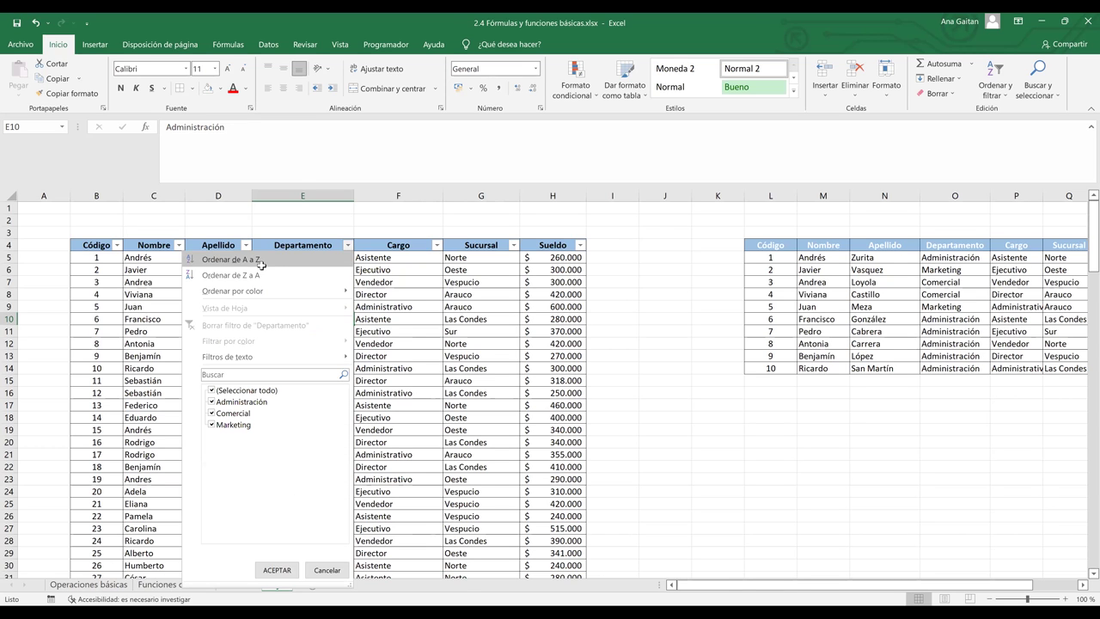
pyautogui.click(280, 259)
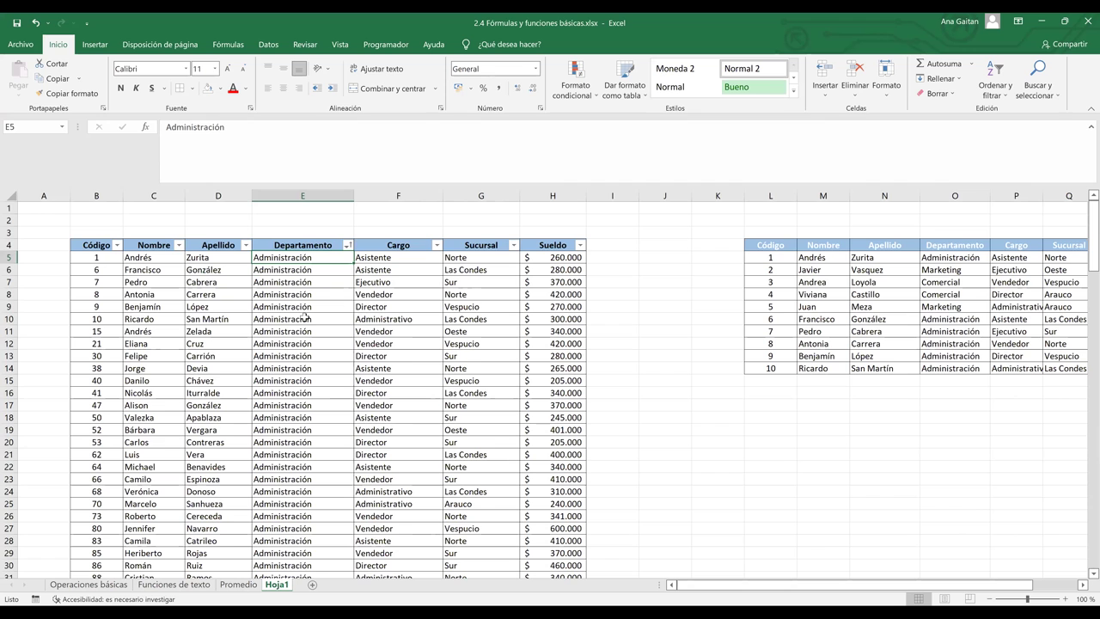
# - Examine how the rows are grouped in the Departamento column and return to its header
pyautogui.hotkey('ctrl', 'Down')
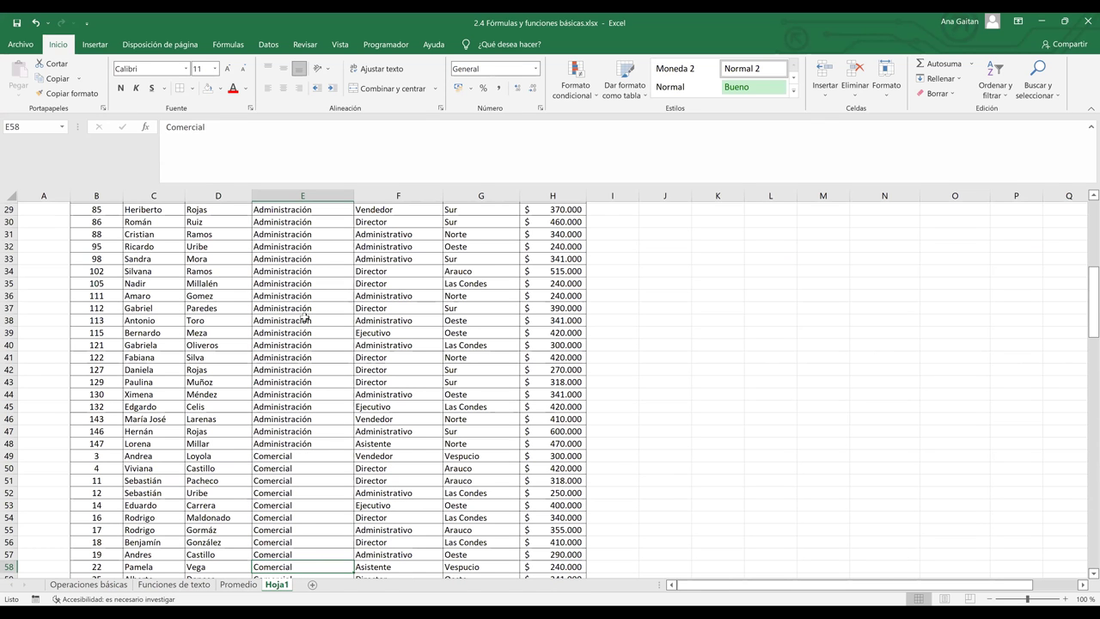
pyautogui.press('Up')
pyautogui.press('Up')
pyautogui.press('Up')
pyautogui.scroll(-9, 305, 318)
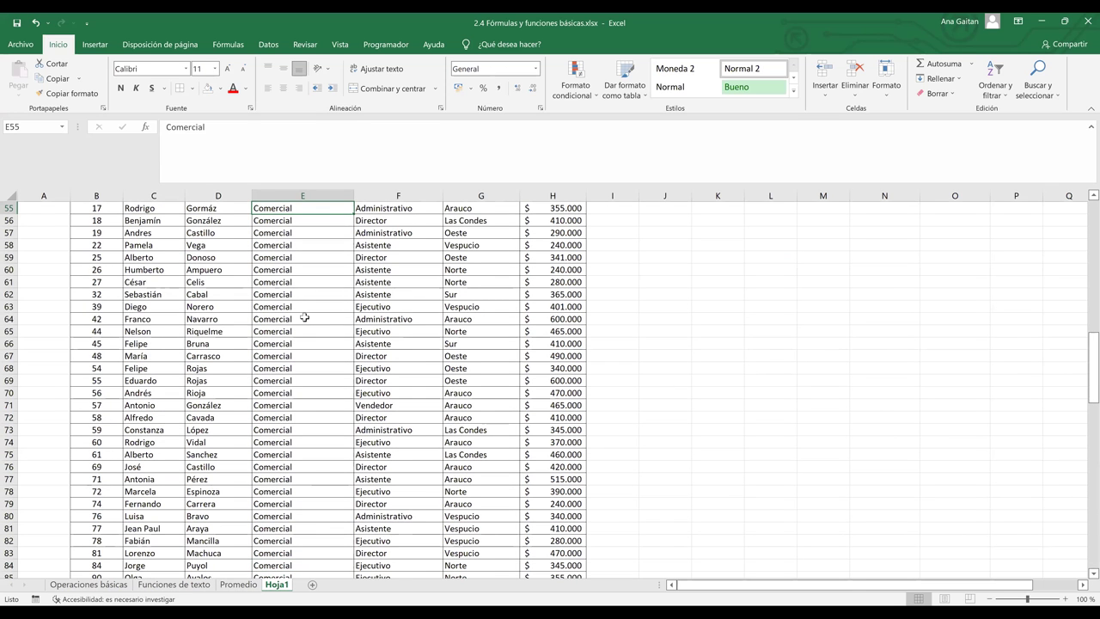
pyautogui.hotkey('ctrl', 'Up')
pyautogui.hotkey('ctrl', 'Up')
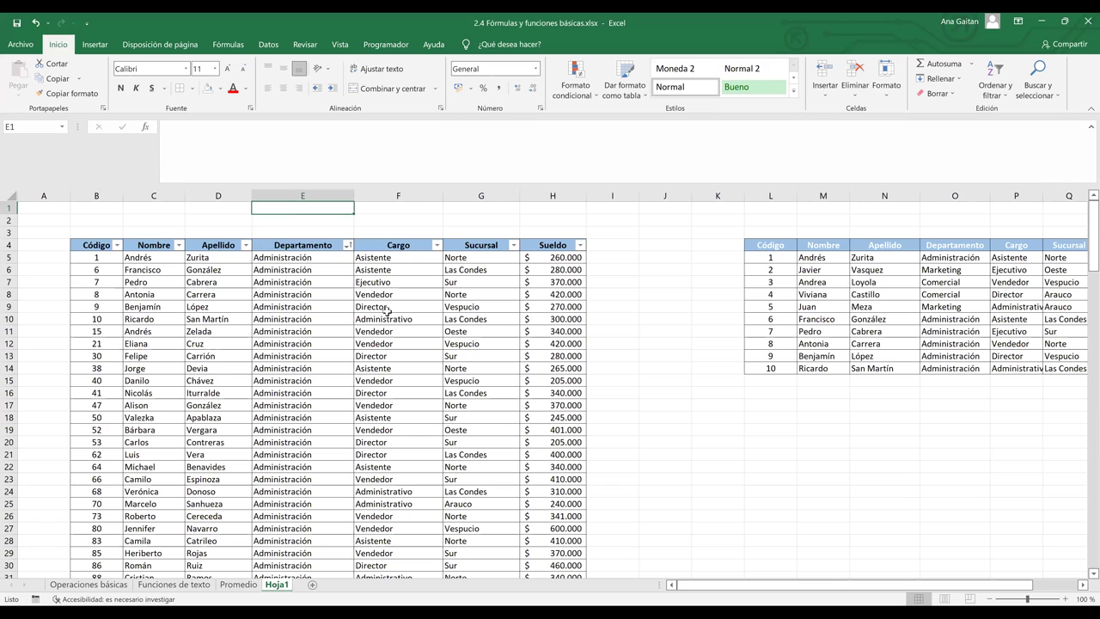
pyautogui.press('Down')
pyautogui.press('Down')
pyautogui.press('Down')
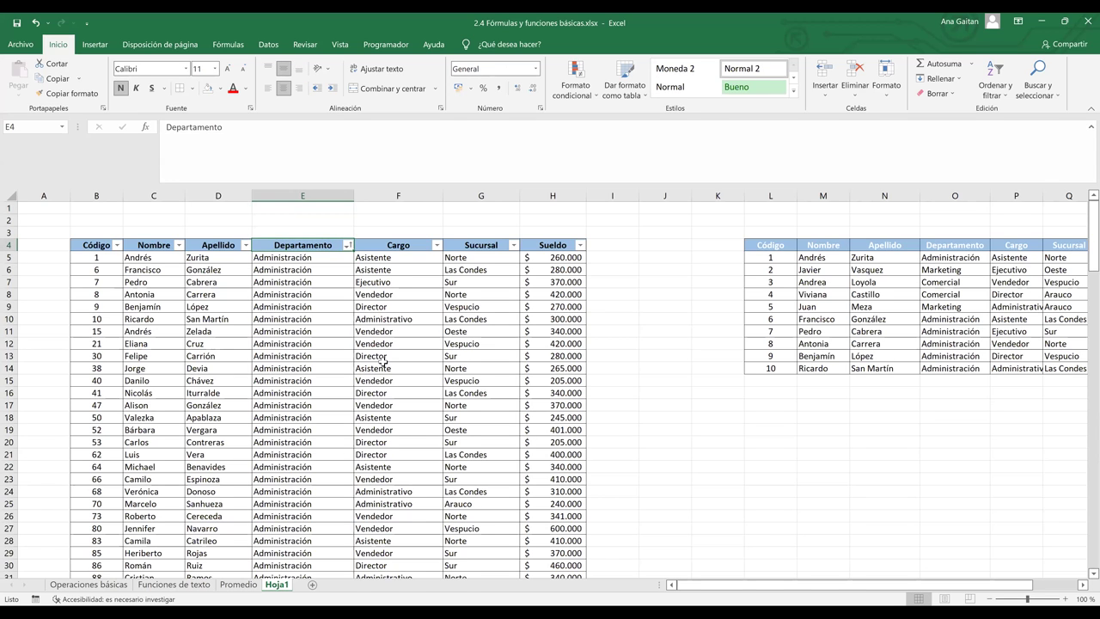
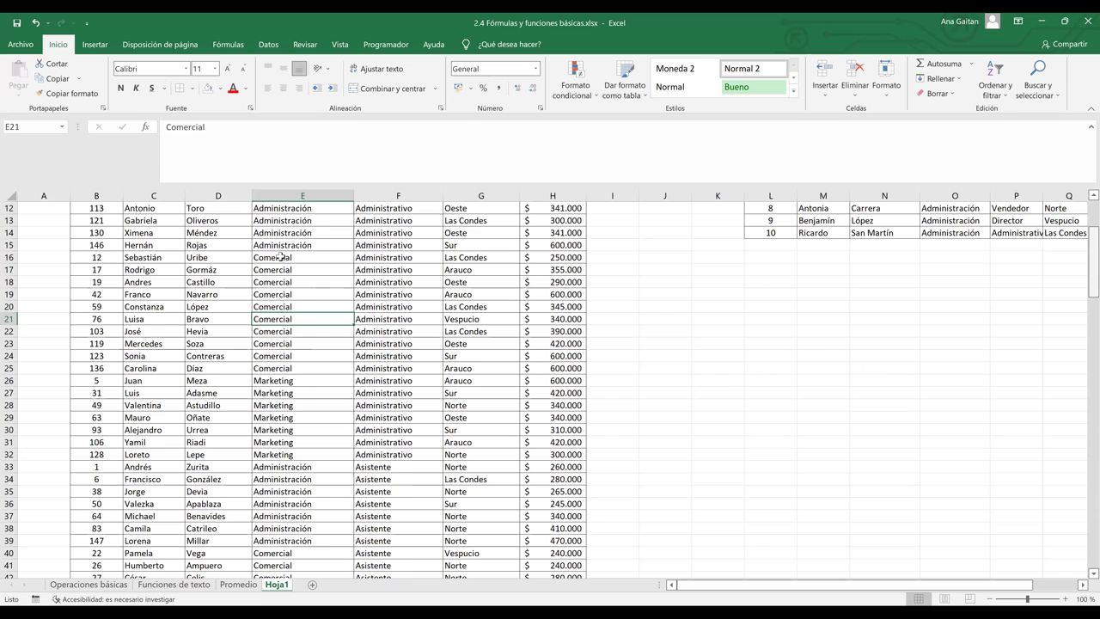
# - Examine the employee rows ordered by Cargo and compare how departments are arranged within each position
pyautogui.scroll(4, 280, 256)
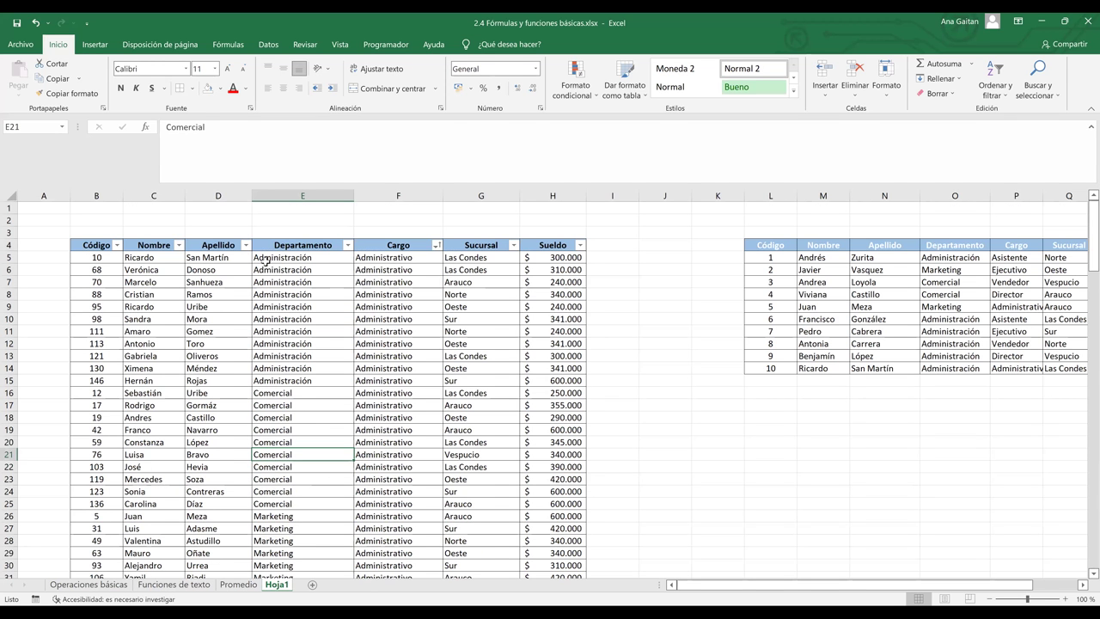
pyautogui.click(268, 396)
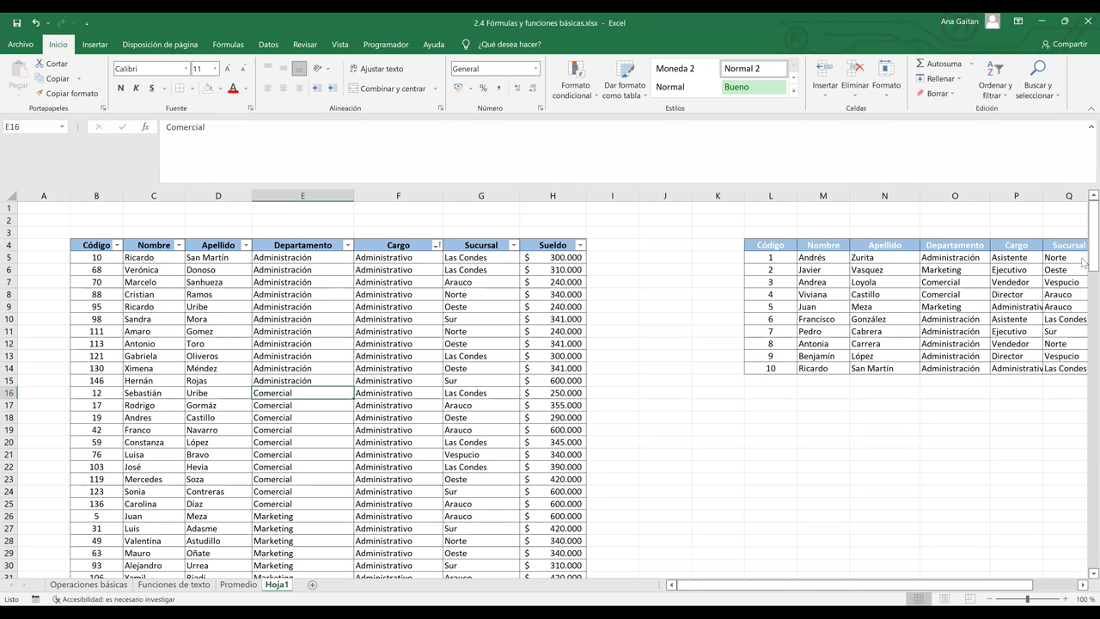
pyautogui.moveTo(1083, 262); pyautogui.dragTo(1084, 394)
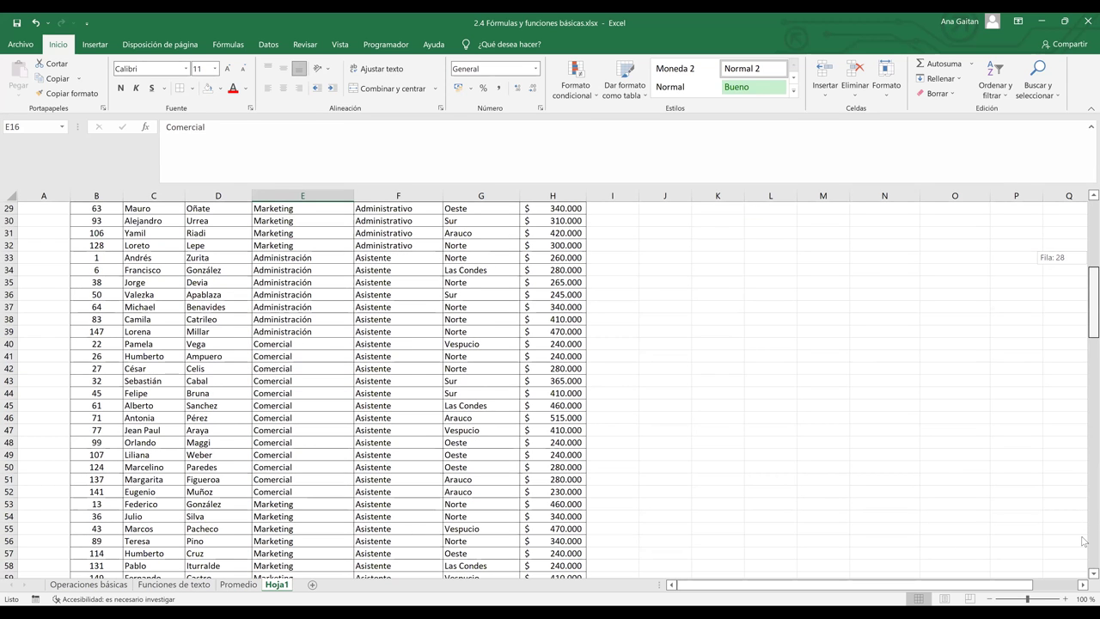
pyautogui.moveTo(1083, 541); pyautogui.dragTo(1083, 541)
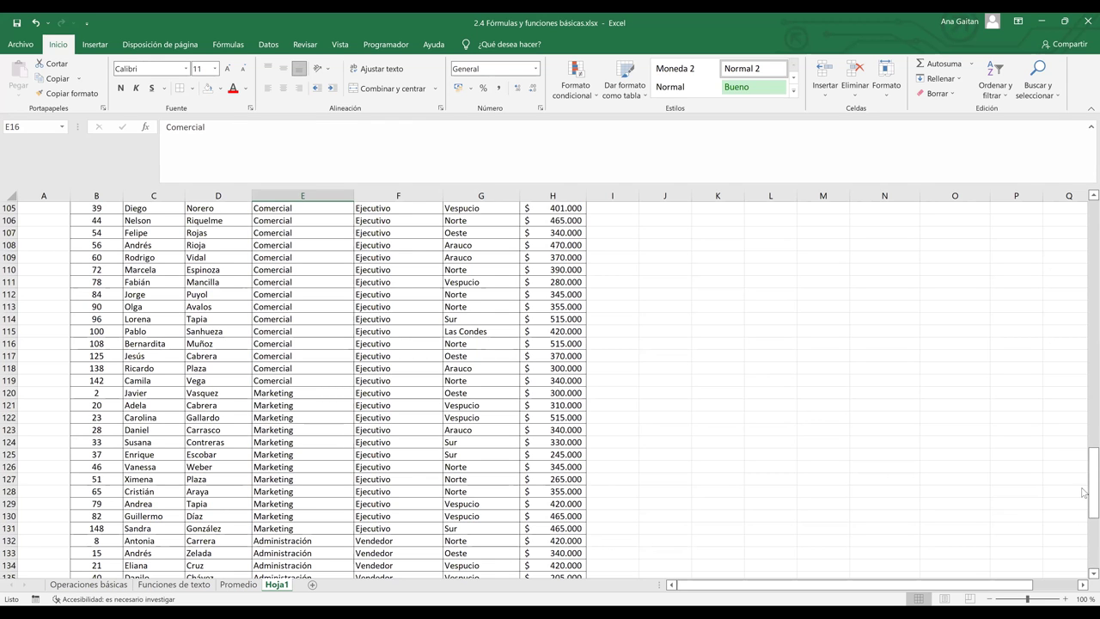
pyautogui.moveTo(1083, 519); pyautogui.dragTo(1083, 325)
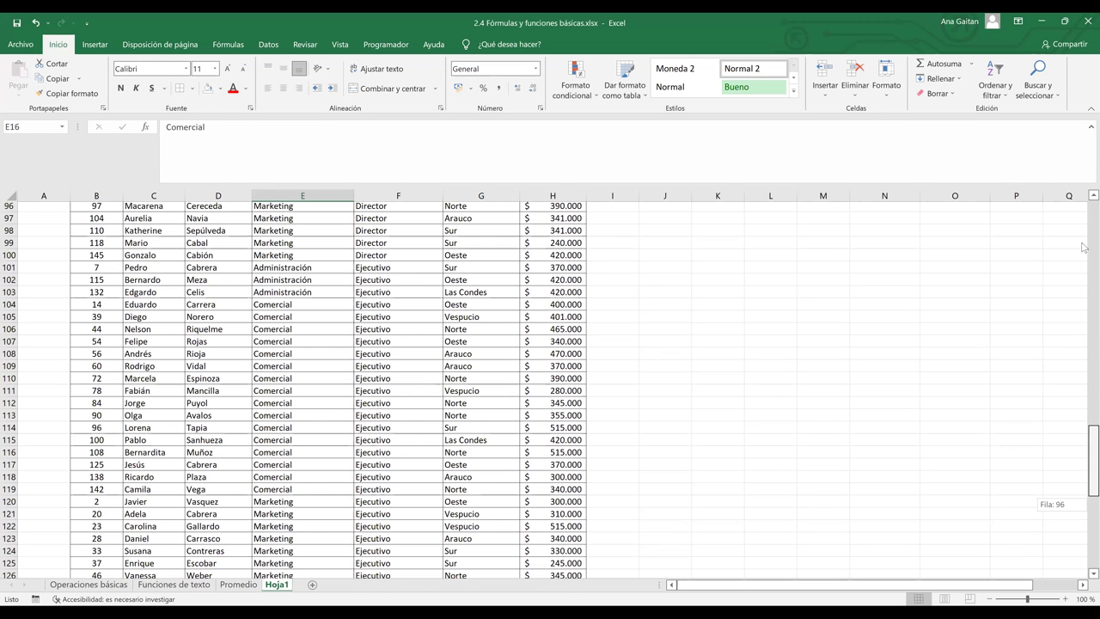
pyautogui.moveTo(300, 299); pyautogui.dragTo(307, 413)
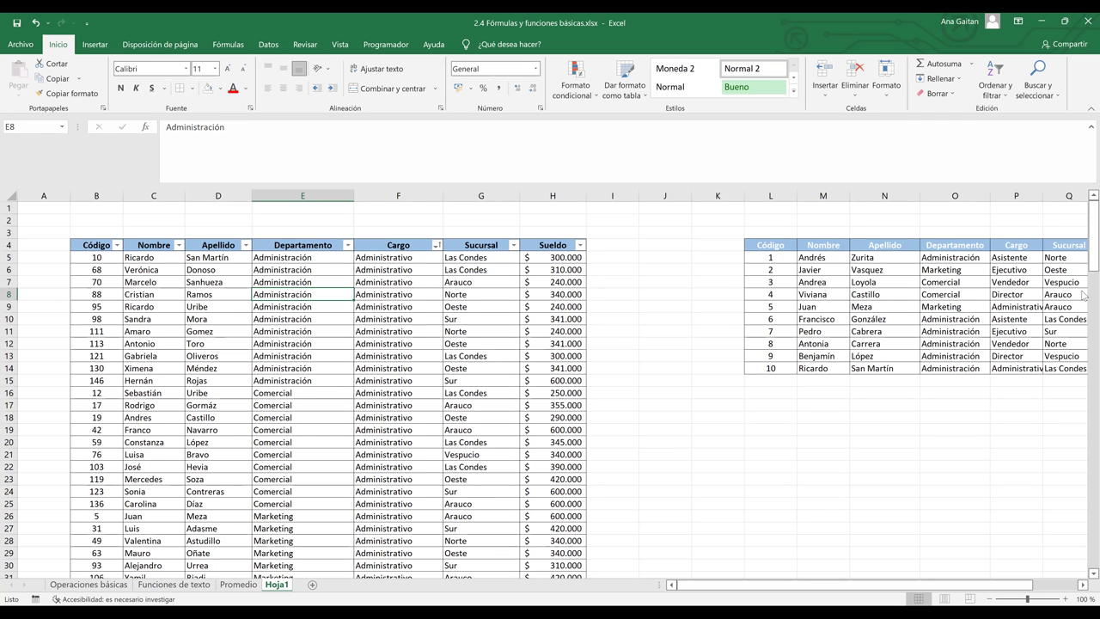
pyautogui.moveTo(1084, 262)
pyautogui.mouseDown()
pyautogui.moveTo(1084, 324)
pyautogui.moveTo(1083, 264)
pyautogui.mouseUp()
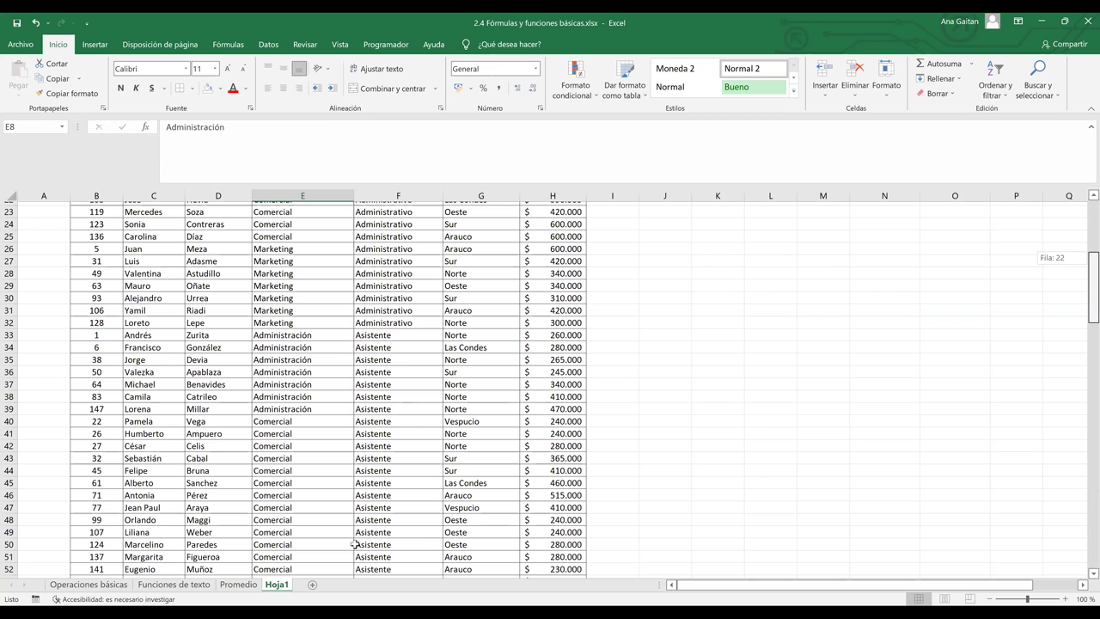
pyautogui.moveTo(368, 544); pyautogui.dragTo(1085, 281)
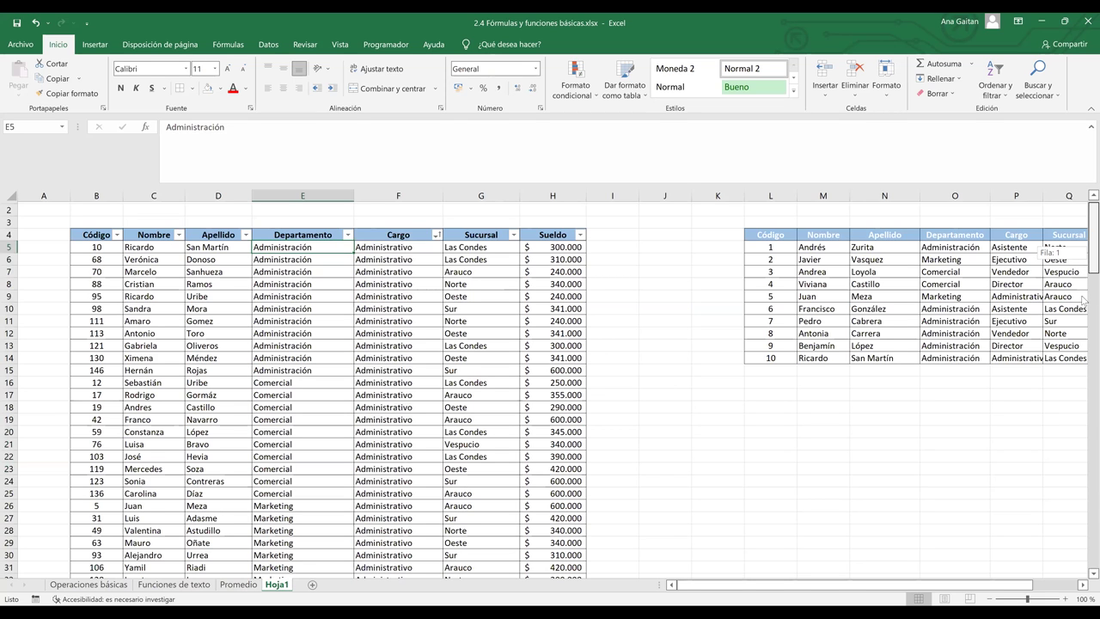
pyautogui.moveTo(1084, 323); pyautogui.dragTo(1084, 205)
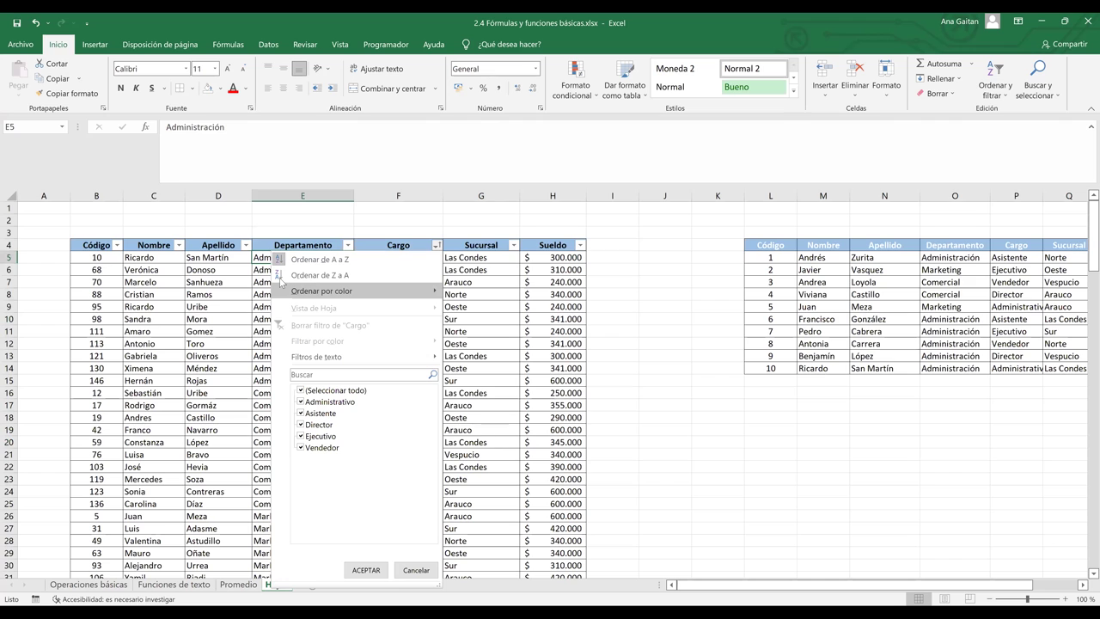
# - Look at the text filter options for Cargo and undo the sorting of the employee table
pyautogui.moveTo(426, 356)
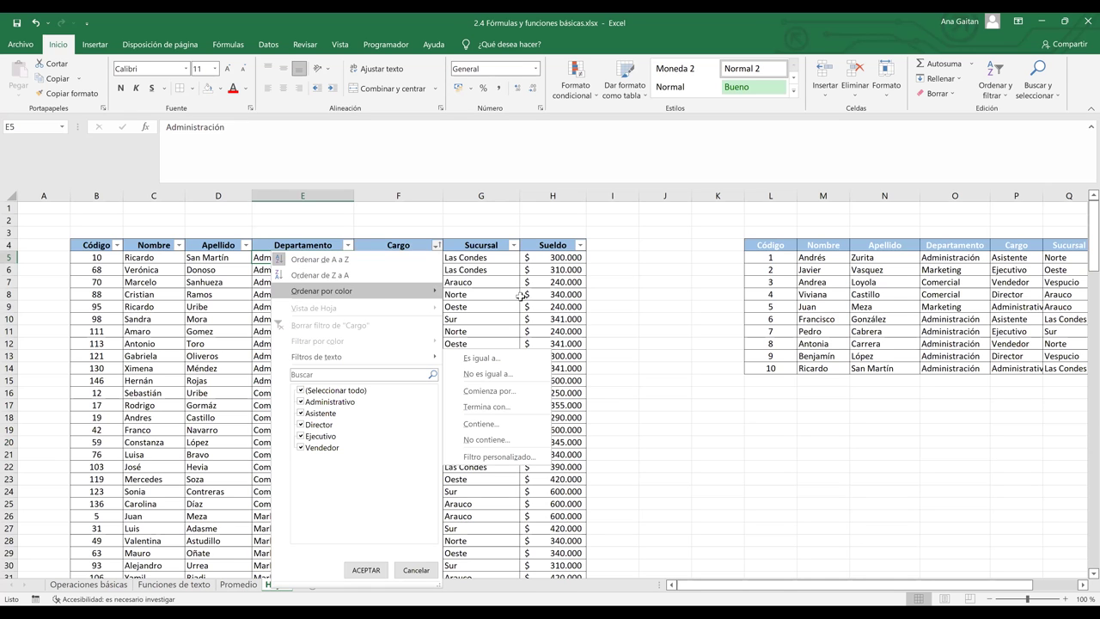
pyautogui.press('Escape')
pyautogui.hotkey('ctrl', 'z')
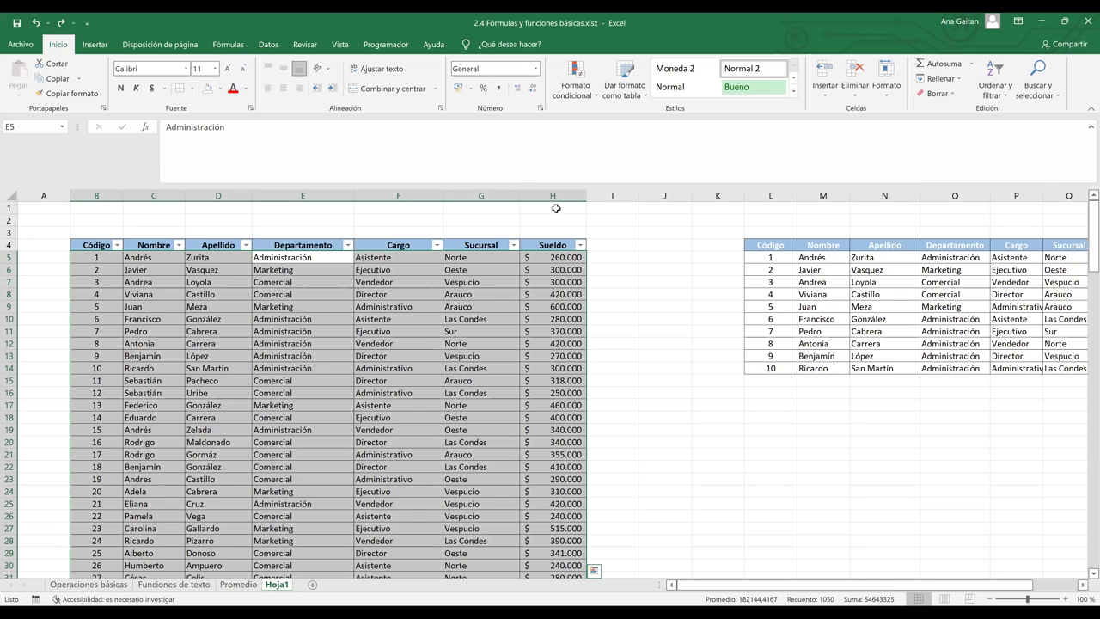
# - Start a custom sort of the whole employee table with Departamento as the first level
pyautogui.hotkey('ctrl', 'a')
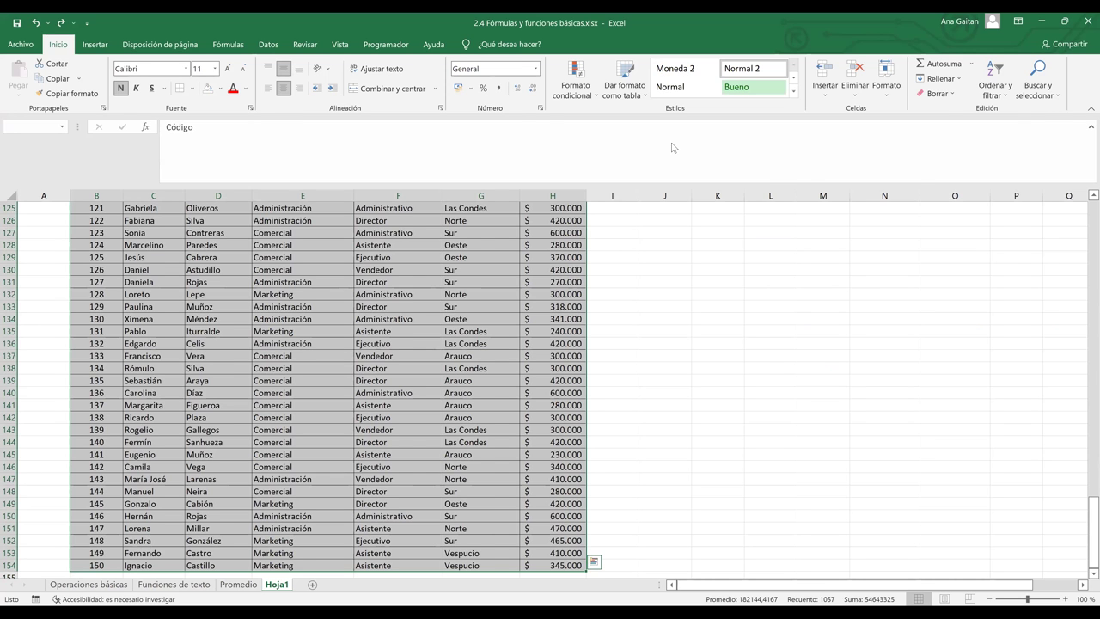
pyautogui.hotkey('alt', 'd')
pyautogui.press('o')
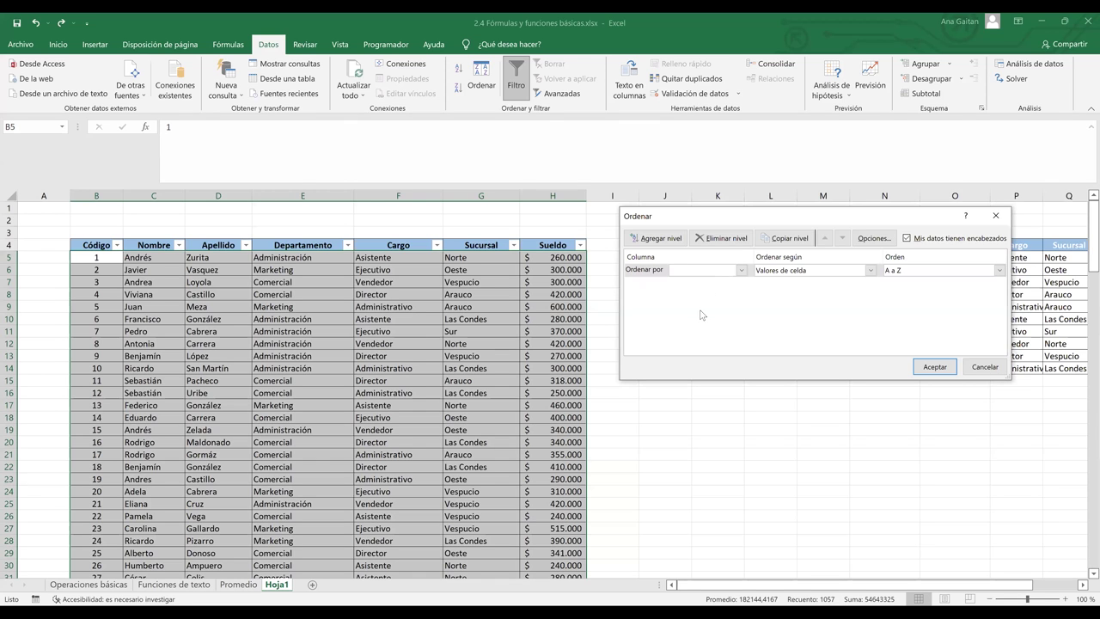
pyautogui.press('d')
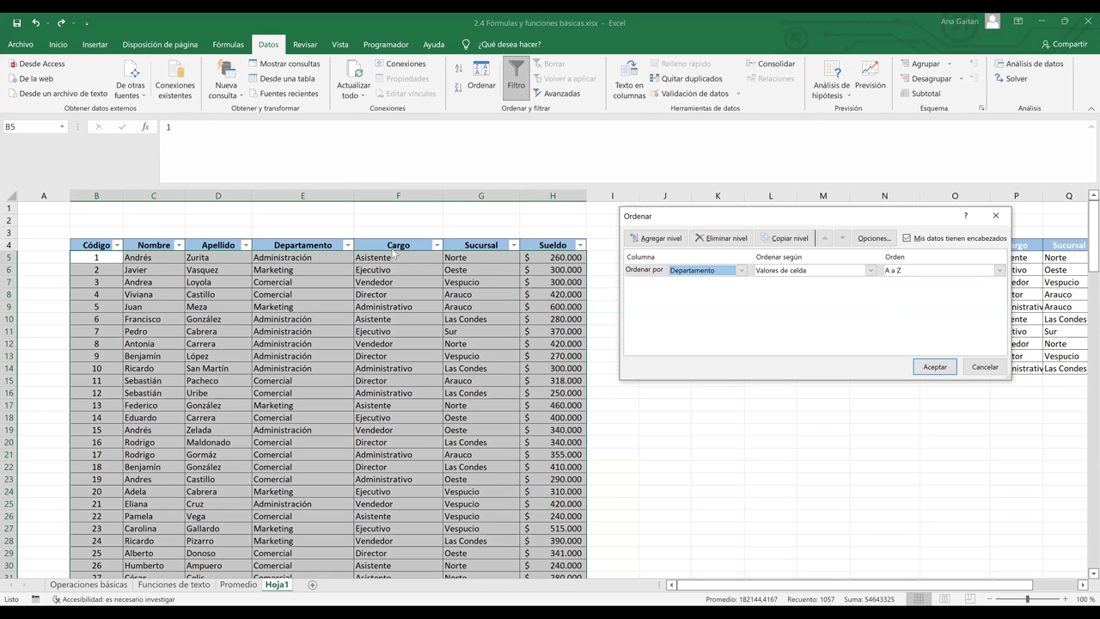
# - Add Cargo and Sucursal as further sort levels, ordered A to Z by cell values, and apply the sort
pyautogui.click(660, 241)
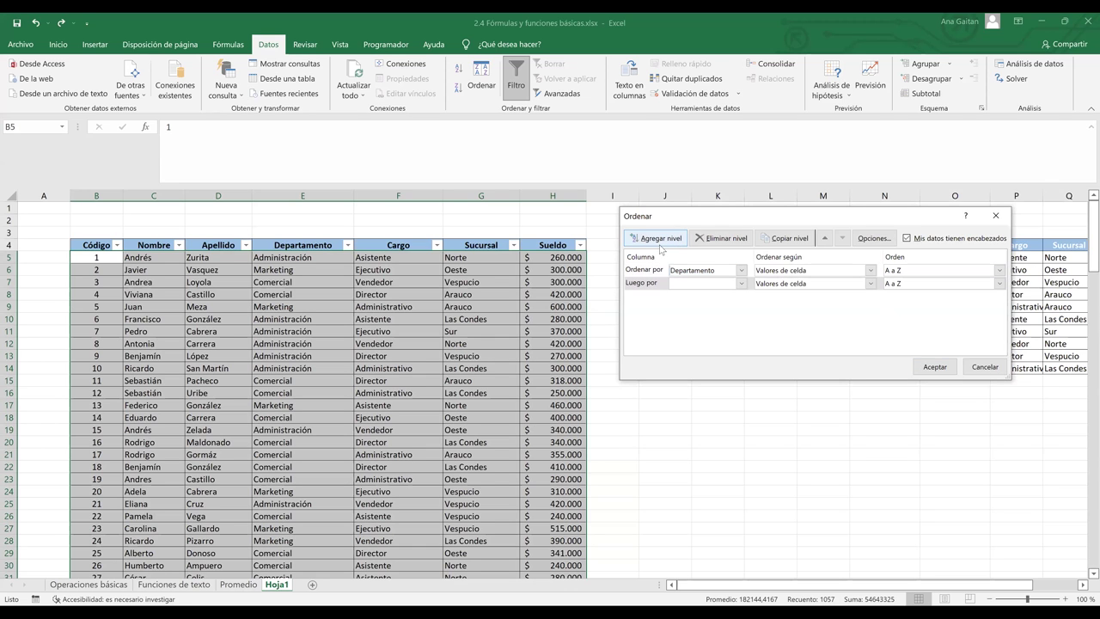
pyautogui.click(684, 288)
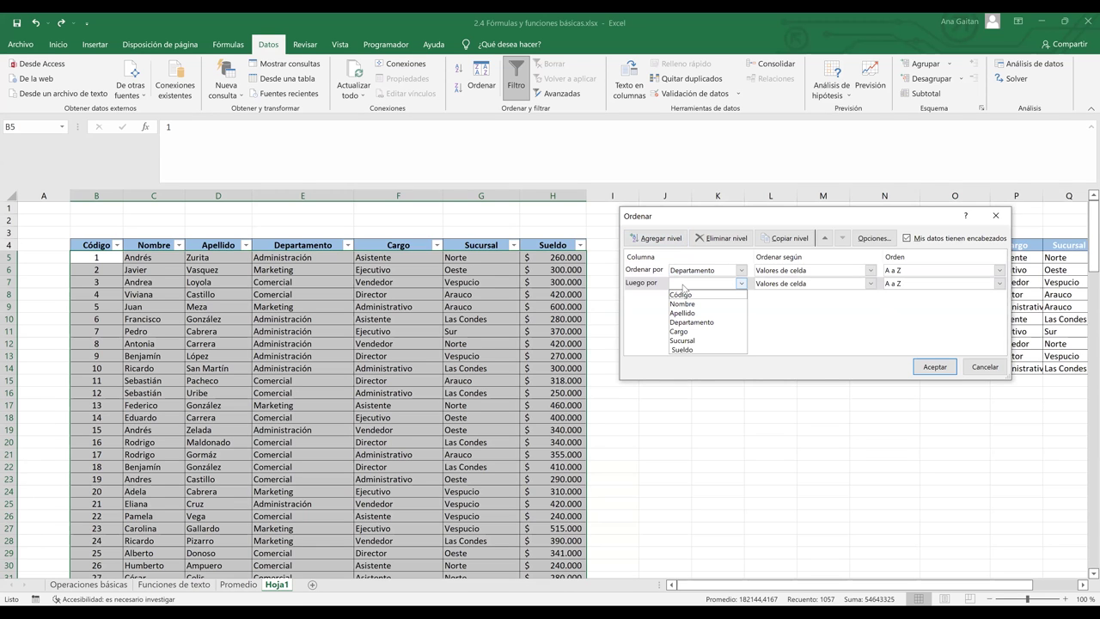
pyautogui.click(690, 333)
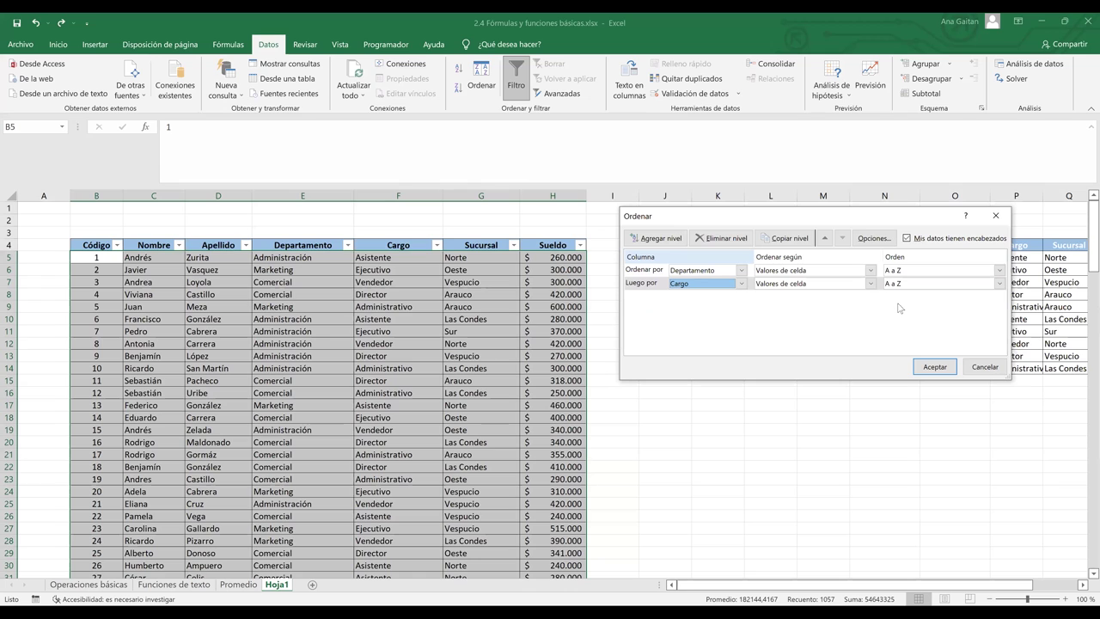
pyautogui.hotkey('alt', 'a')
pyautogui.press('s')
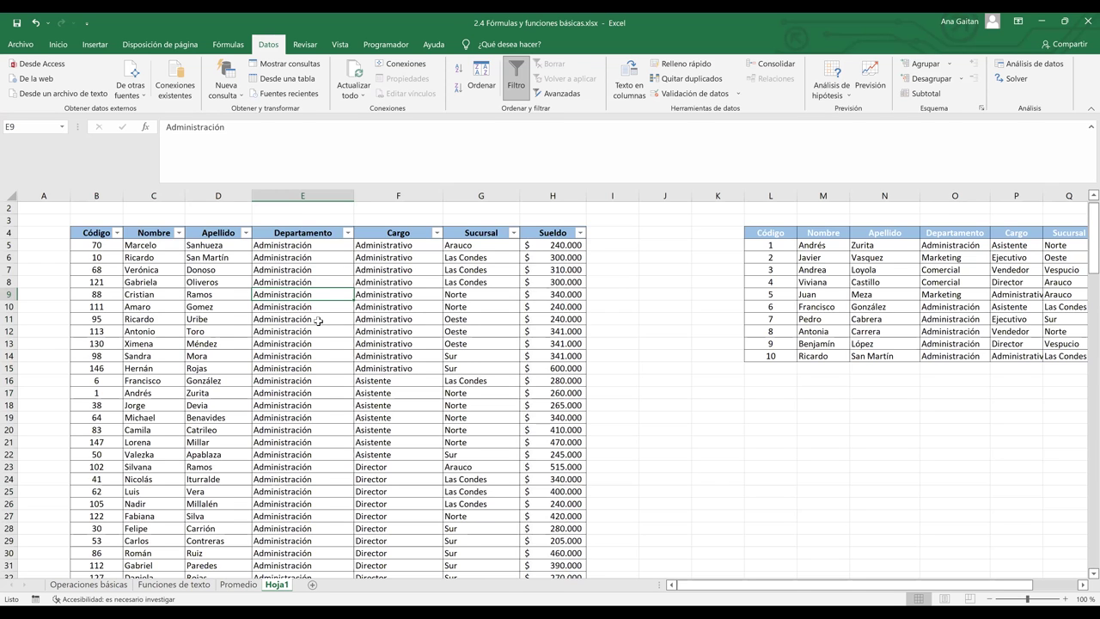
# - Examine how the positions in the Cargo column are ordered within Administración and where the Comercial rows begin
pyautogui.hotkey('ctrl', 'Down')
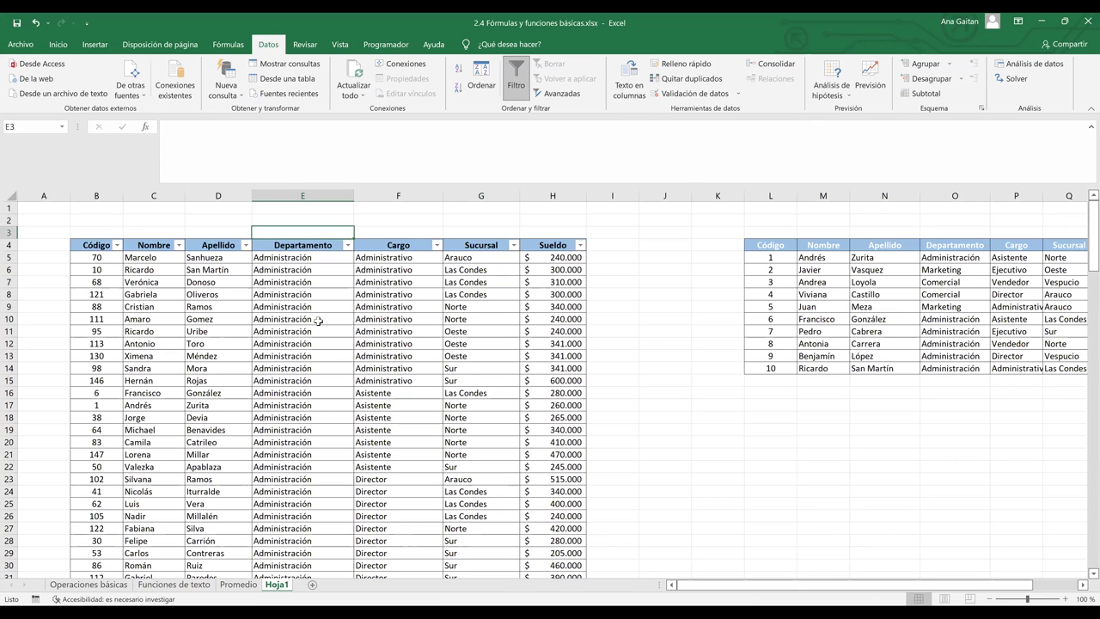
pyautogui.press('Right')
pyautogui.press('Down')
pyautogui.press('Down')
pyautogui.press('Down')
pyautogui.press('Down')
pyautogui.press('Down')
pyautogui.press('Down')
pyautogui.press('Down')
pyautogui.press('Down')
pyautogui.press('Down')
pyautogui.press('Down')
pyautogui.press('Down')
pyautogui.press('Down')
pyautogui.press('Down')
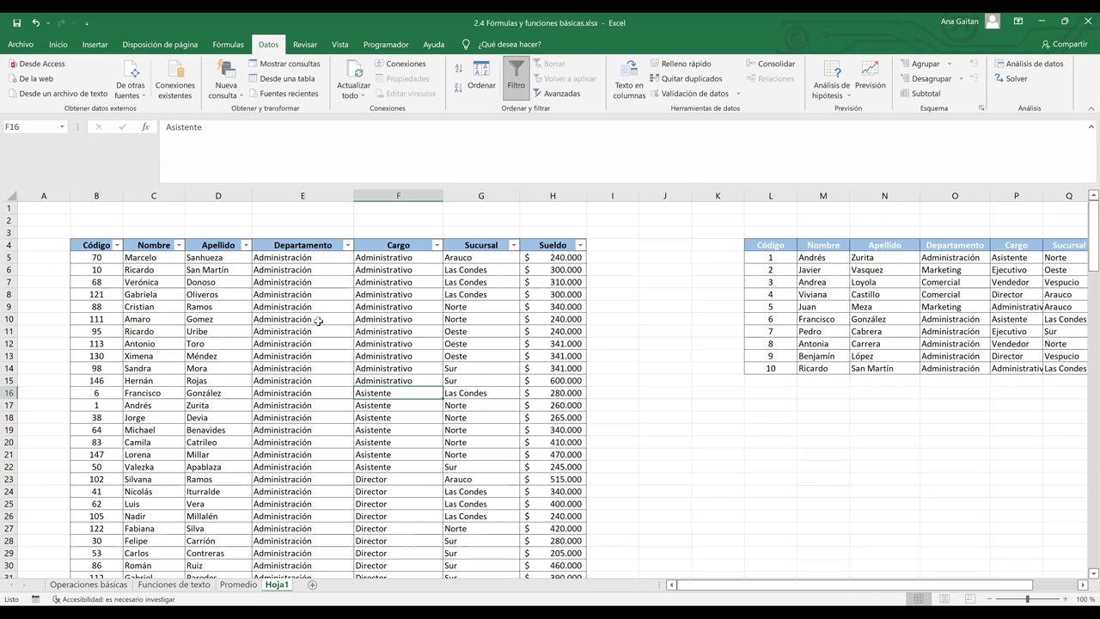
pyautogui.press('Down')
pyautogui.press('Down')
pyautogui.press('Down')
pyautogui.press('Down')
pyautogui.press('Down')
pyautogui.press('Down')
pyautogui.press('Down')
pyautogui.press('Down')
pyautogui.press('Down')
pyautogui.press('Down')
pyautogui.press('Down')
pyautogui.press('Down')
pyautogui.press('Down')
pyautogui.press('Down')
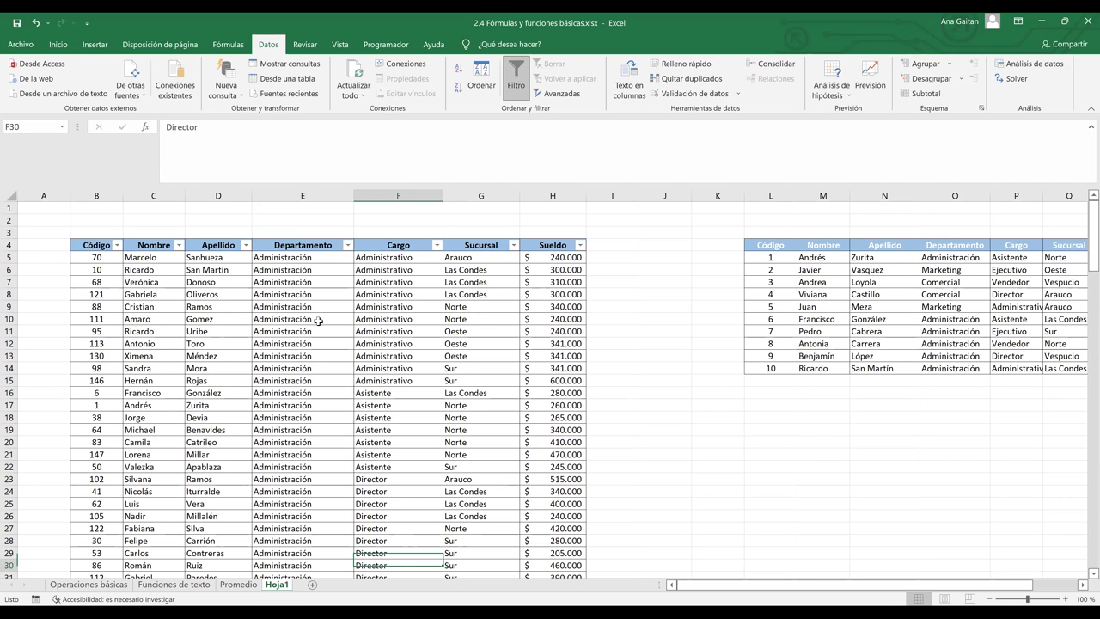
pyautogui.press('Down')
pyautogui.press('Down')
pyautogui.press('Down')
pyautogui.press('Down')
pyautogui.press('Down')
pyautogui.press('Down')
pyautogui.press('Down')
pyautogui.press('Down')
pyautogui.press('Down')
pyautogui.press('Down')
pyautogui.press('Down')
pyautogui.press('Down')
pyautogui.press('Down')
pyautogui.press('Down')
pyautogui.press('Down')
pyautogui.press('Down')
pyautogui.press('Down')
pyautogui.press('Down')
pyautogui.press('Down')
pyautogui.press('Down')
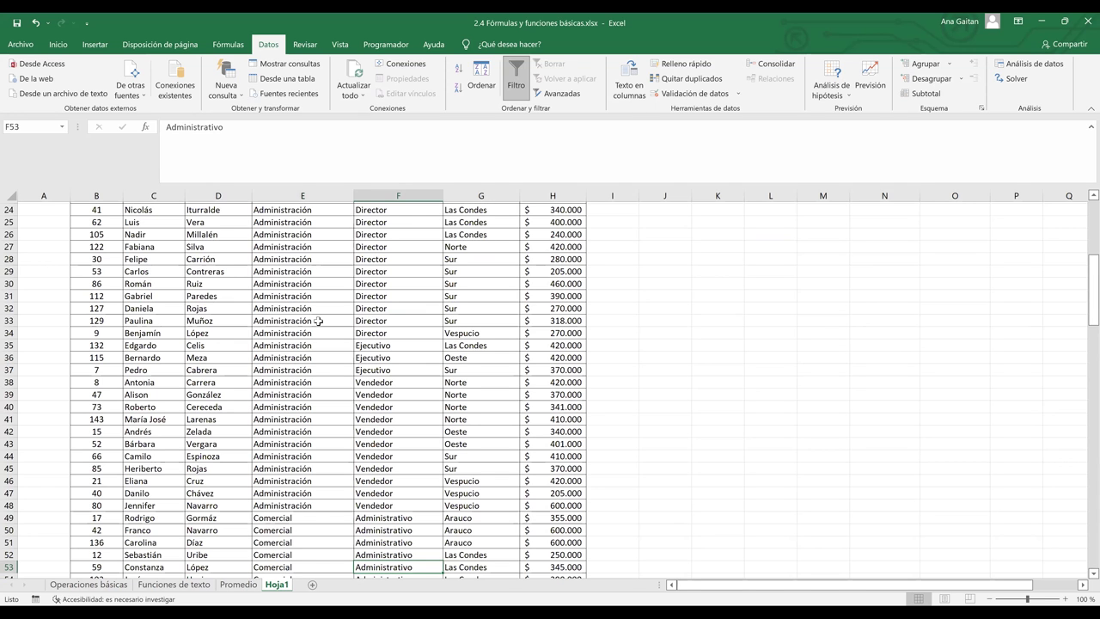
pyautogui.scroll(-6, 318, 320)
pyautogui.press('Up')
pyautogui.press('Up')
pyautogui.press('Up')
pyautogui.press('Up')
pyautogui.press('Up')
pyautogui.press('Up')
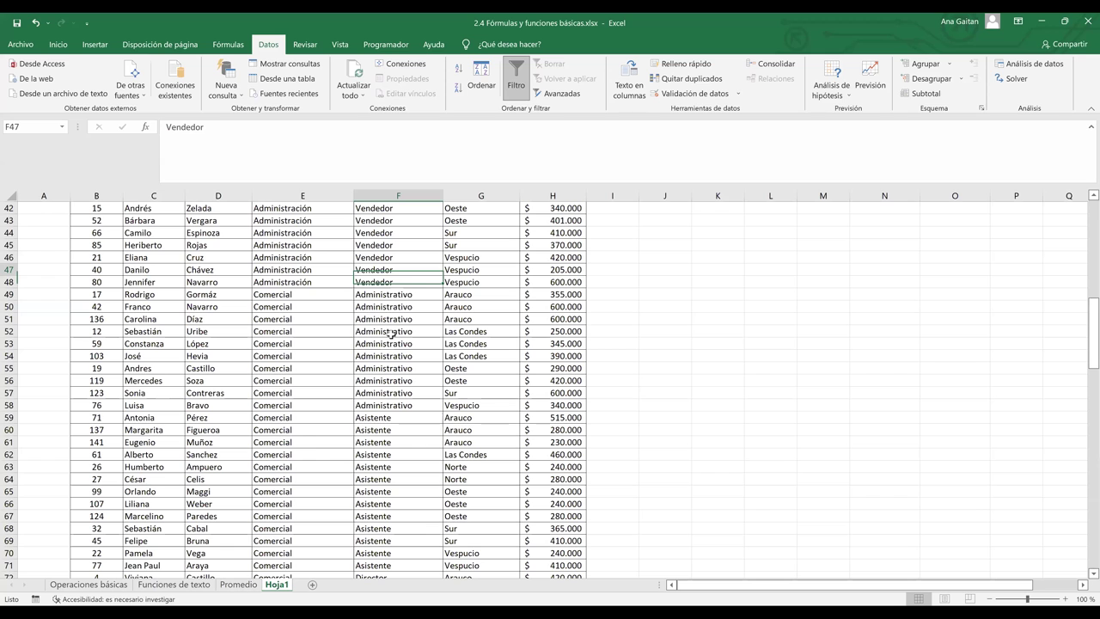
# - Examine the order of Departamento, Cargo and Sucursal in the first Administración rows of the sorted employee table
pyautogui.scroll(14, 410, 261)
pyautogui.click(410, 259)
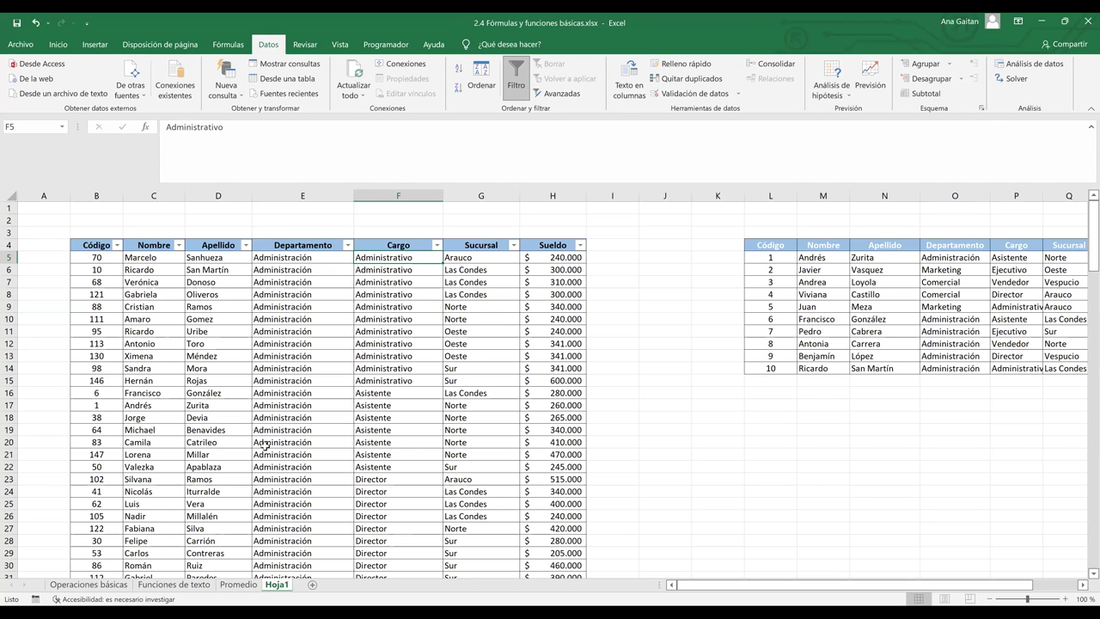
pyautogui.click(409, 268)
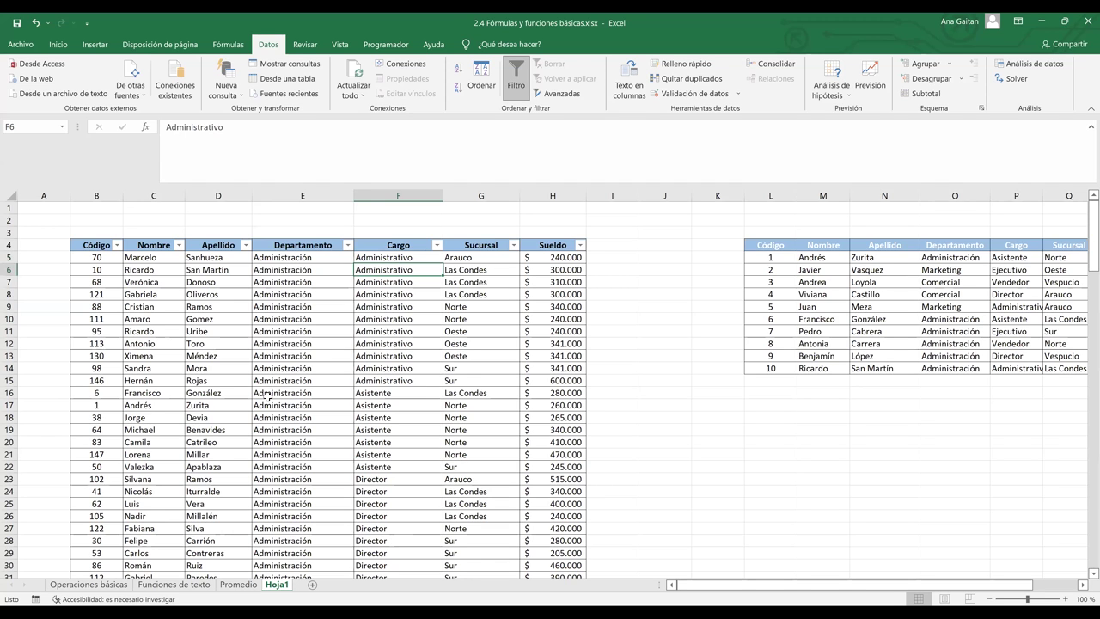
pyautogui.moveTo(283, 257); pyautogui.dragTo(284, 393)
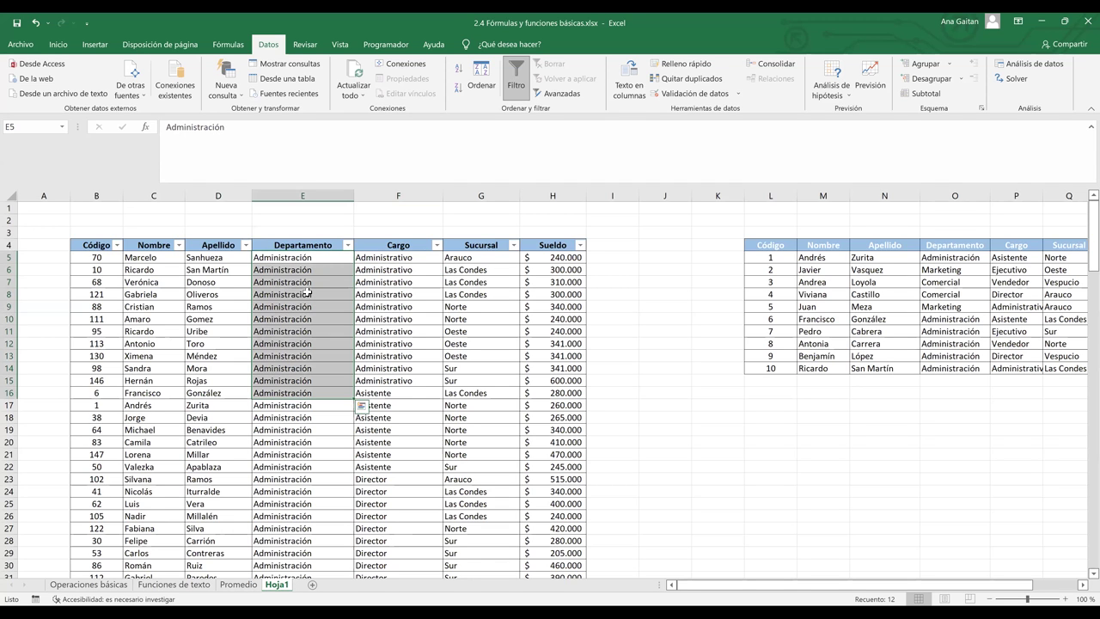
pyautogui.click(286, 539)
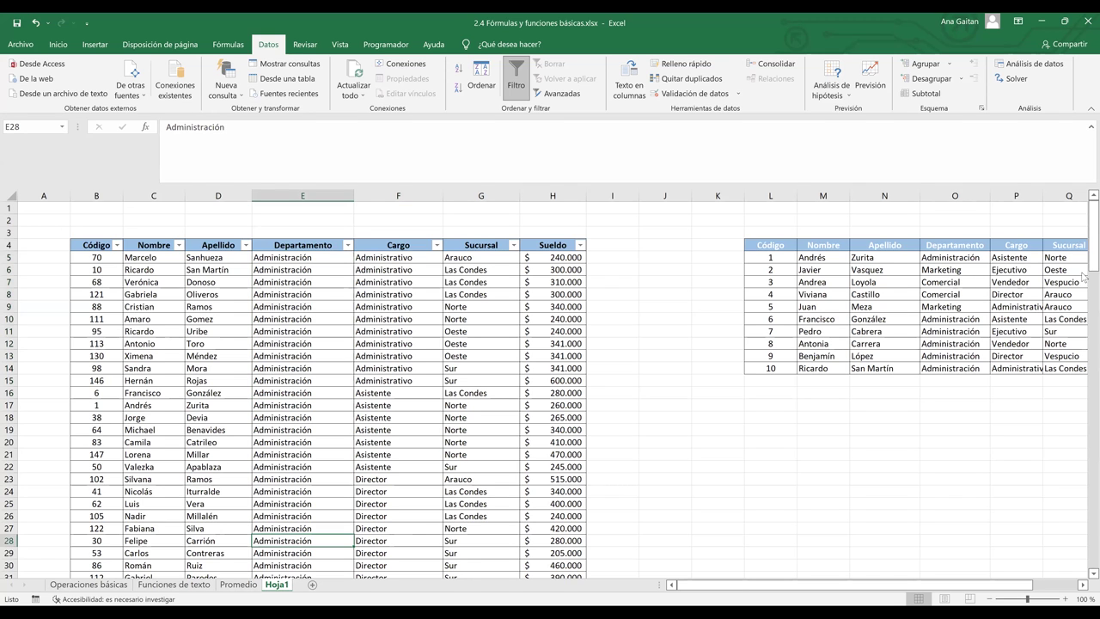
pyautogui.click(610, 305)
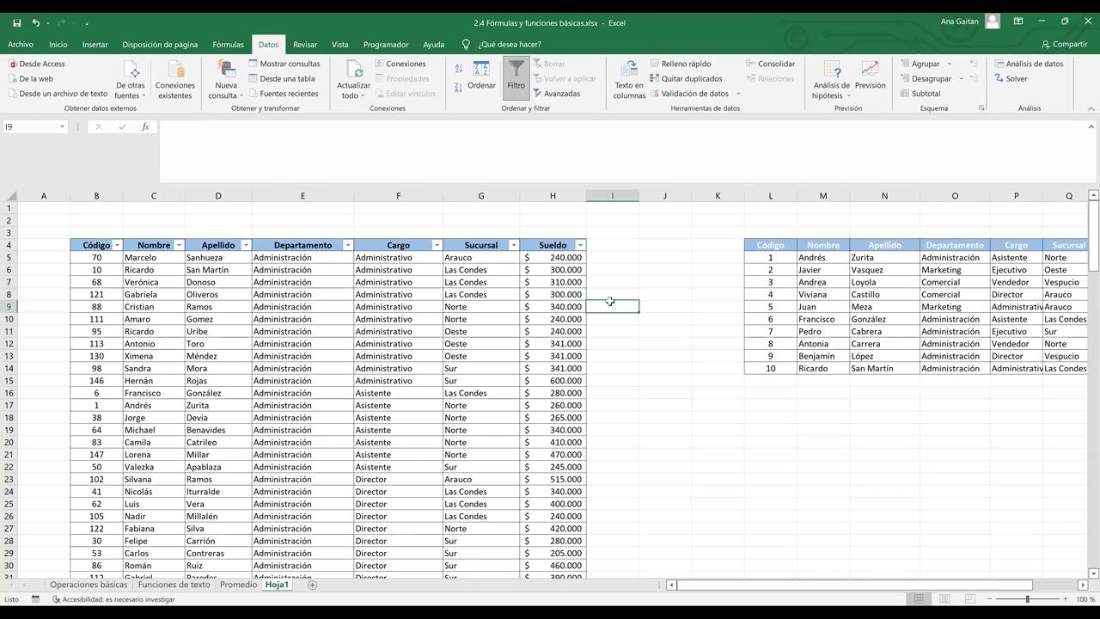
# - Undo the multi-level sort and the pasted ten-row copy of the table, and turn the filter on for the header row
pyautogui.hotkey('ctrl', 'z')
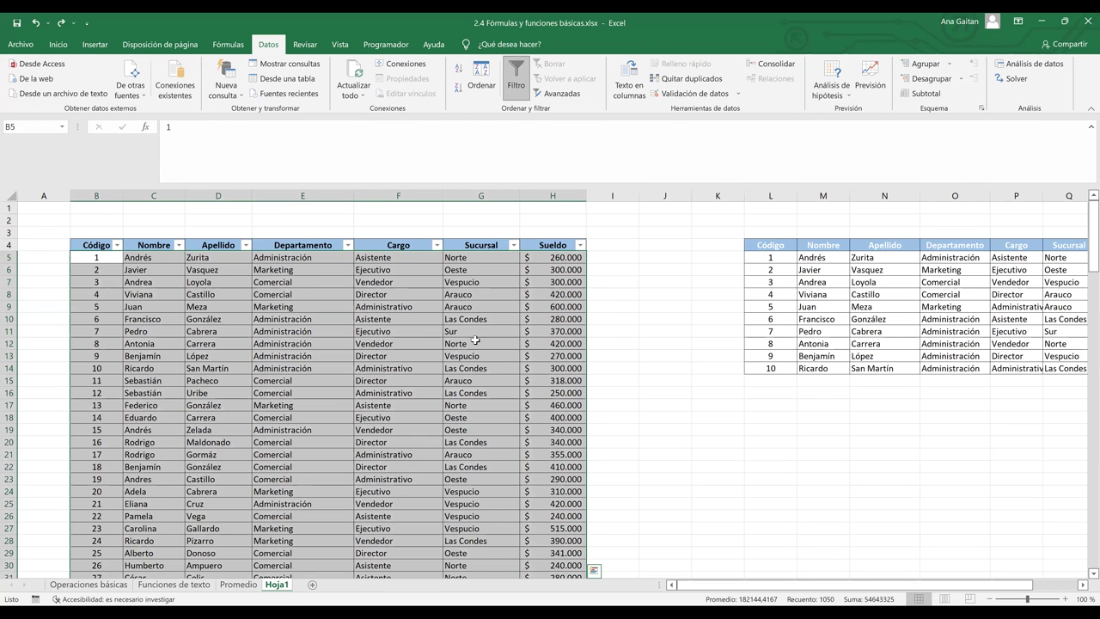
pyautogui.hotkey('ctrl', 'z')
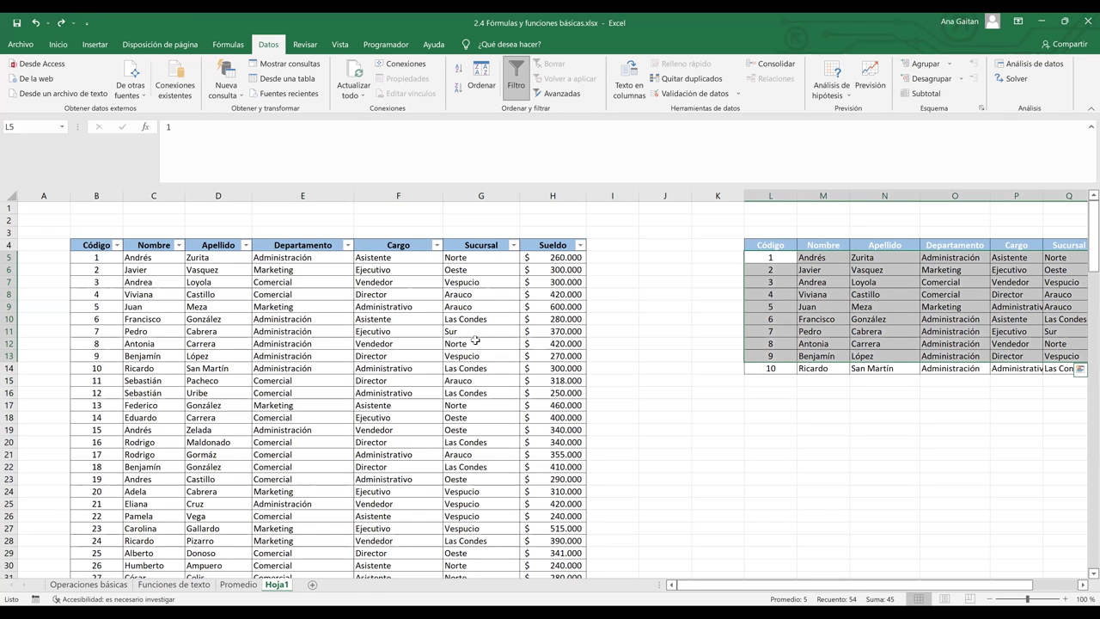
pyautogui.hotkey('ctrl', 'z')
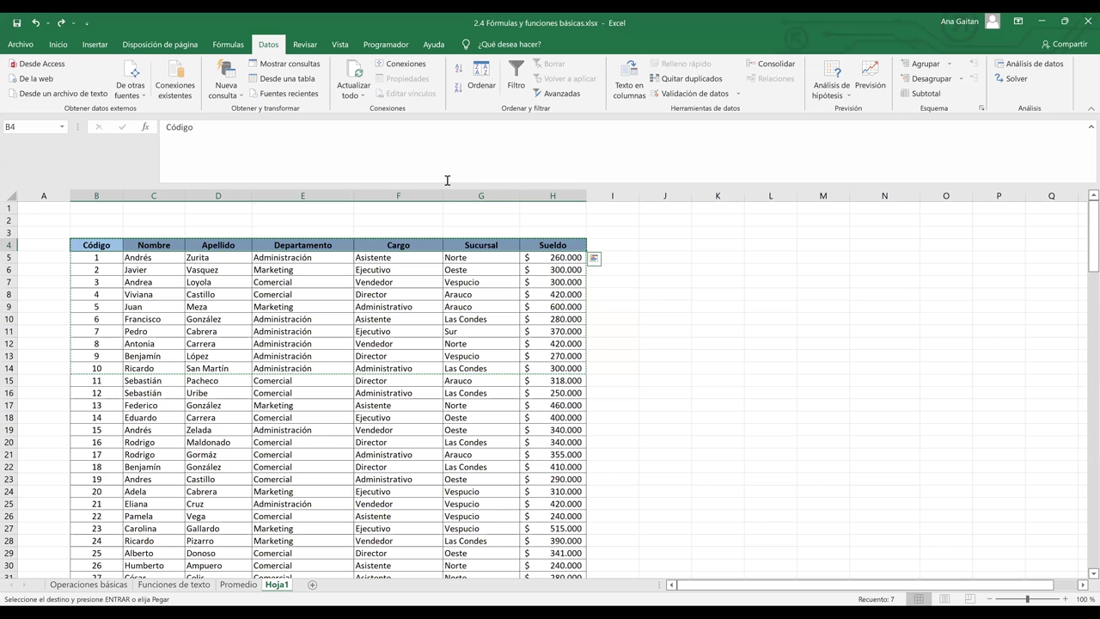
pyautogui.hotkey('ctrl', 'shift', 'l')
pyautogui.click(677, 347)
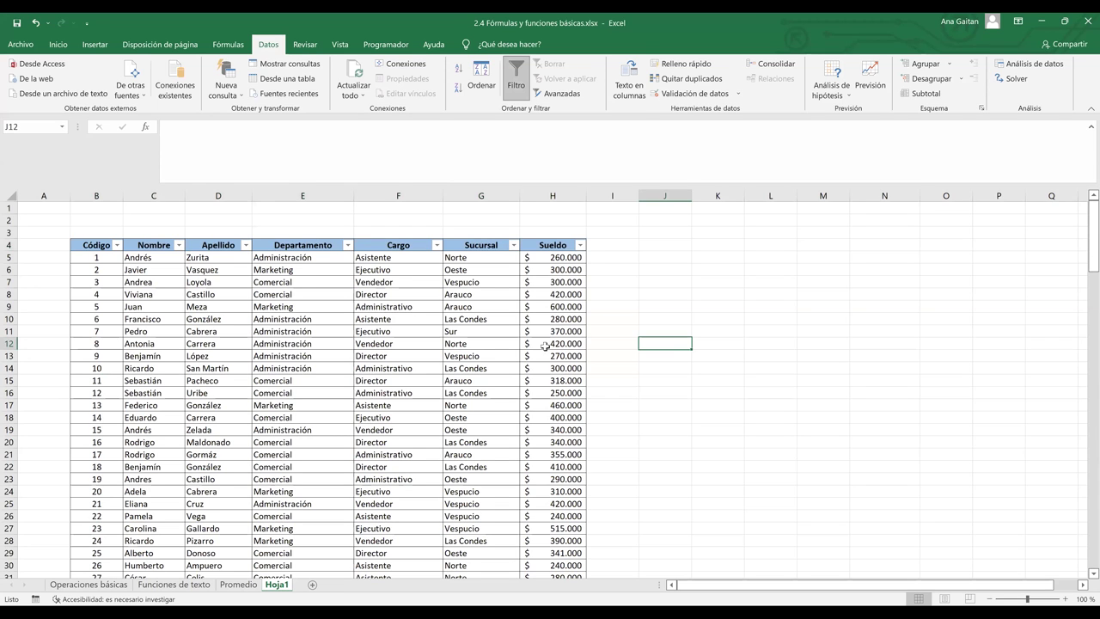
# - Filter the Cargo column to show only Director
pyautogui.click(436, 246)
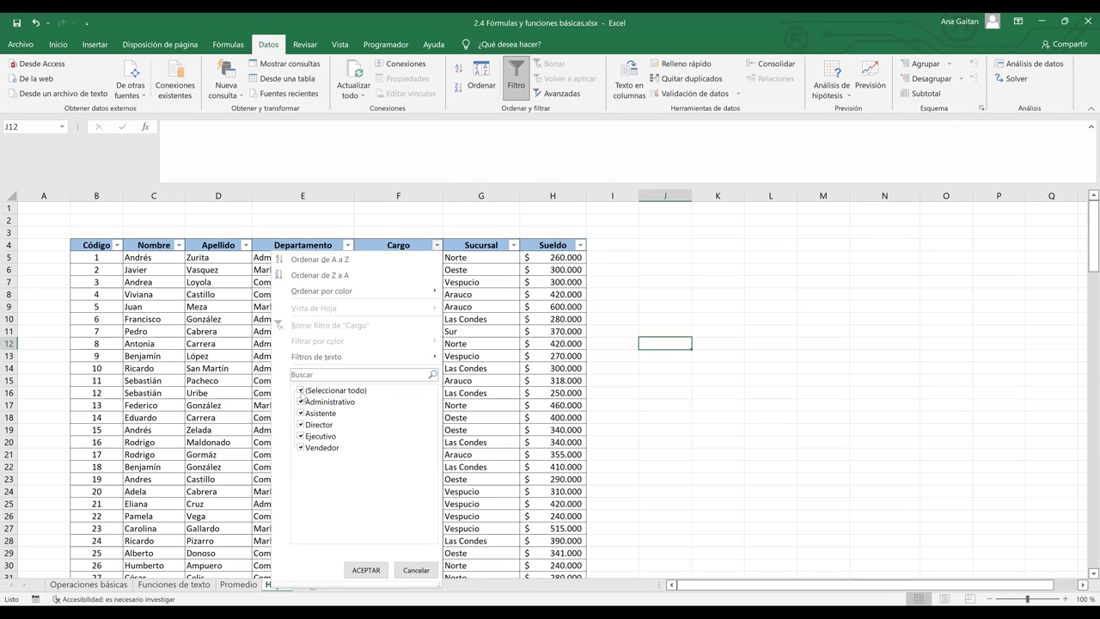
pyautogui.click(303, 392)
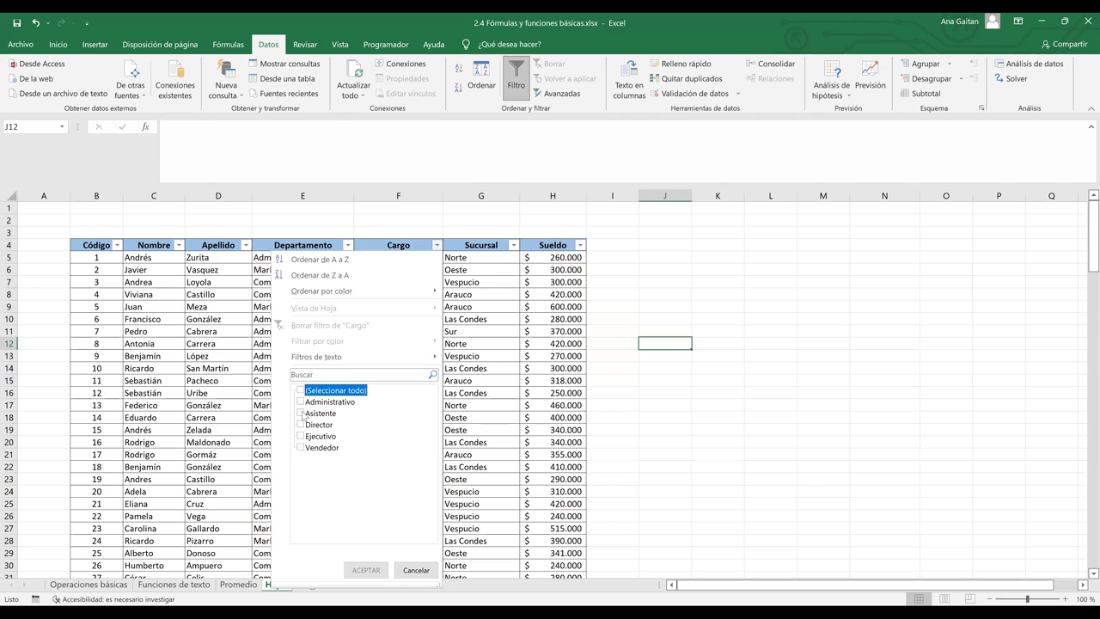
pyautogui.click(301, 426)
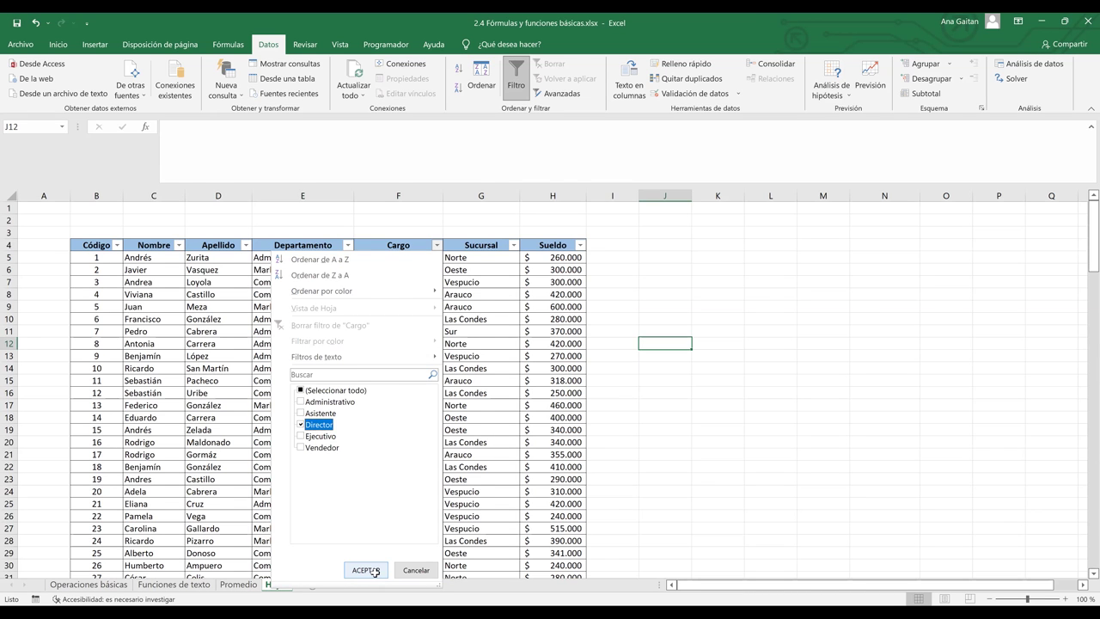
pyautogui.click(365, 569)
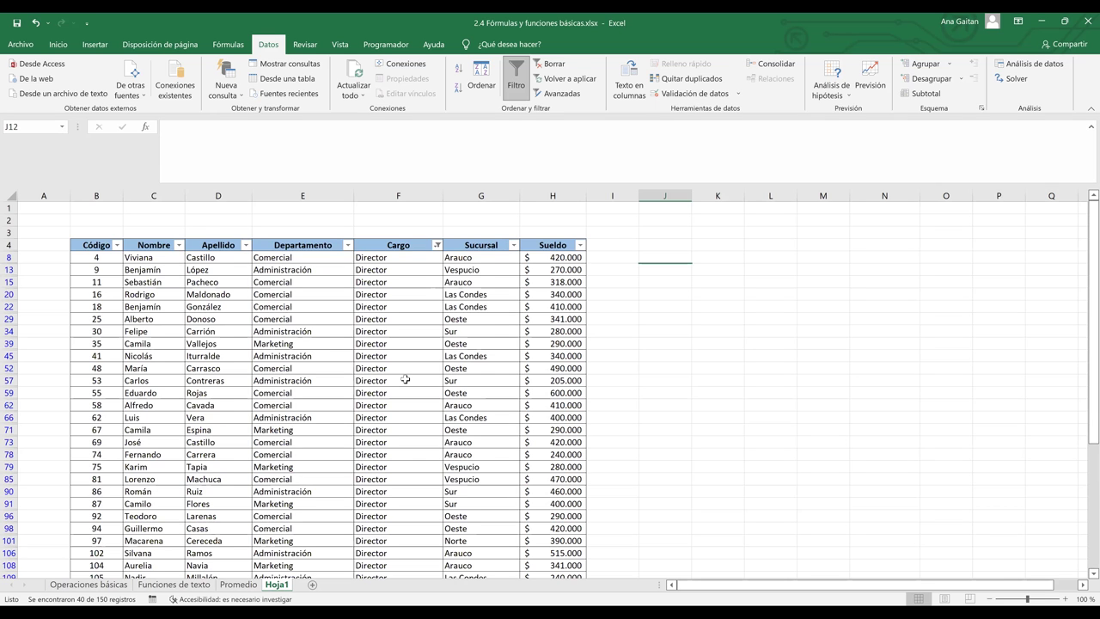
# - Filter the Sucursal column to show only Arauco within the Director rows and check the filtered Cargo and Sucursal values
pyautogui.scroll(-10, 405, 379)
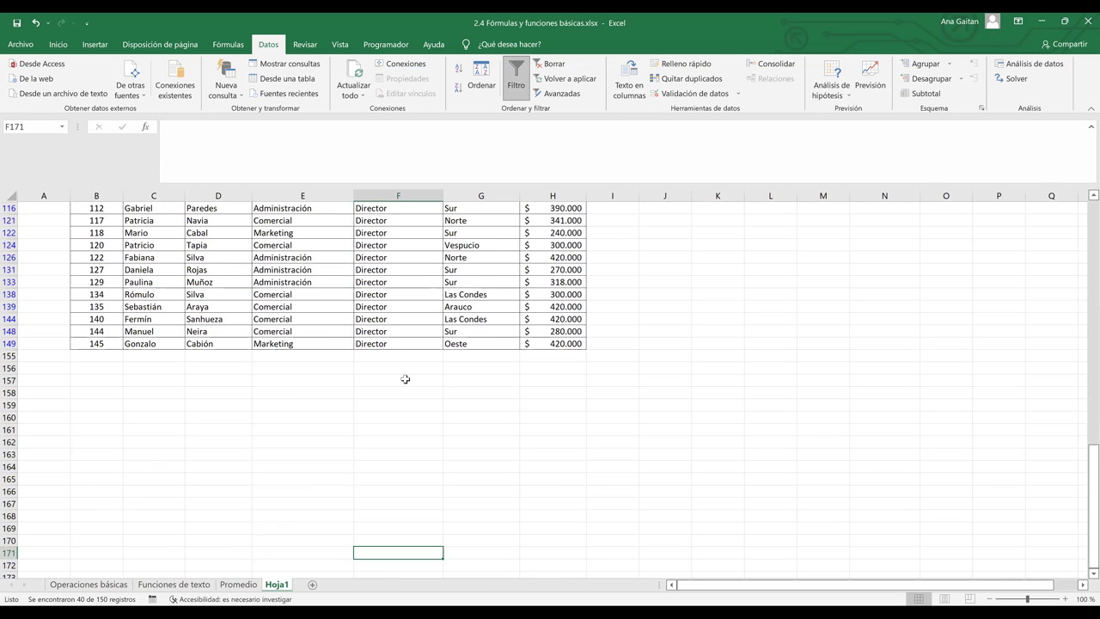
pyautogui.hotkey('ctrl', 'Up')
pyautogui.hotkey('ctrl', 'Up')
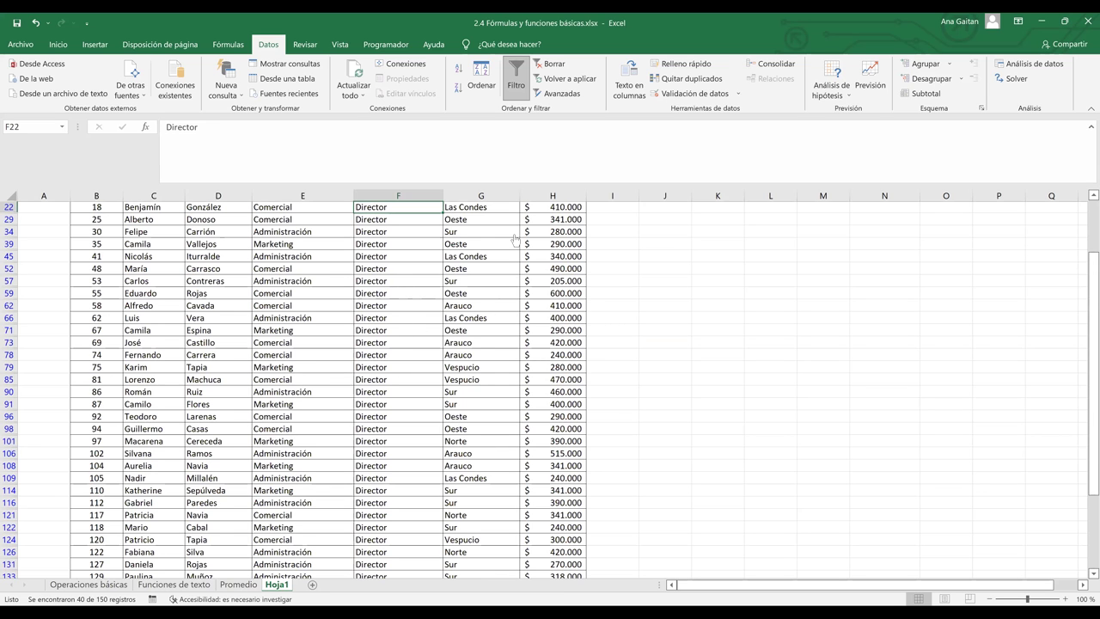
pyautogui.scroll(3, 514, 241)
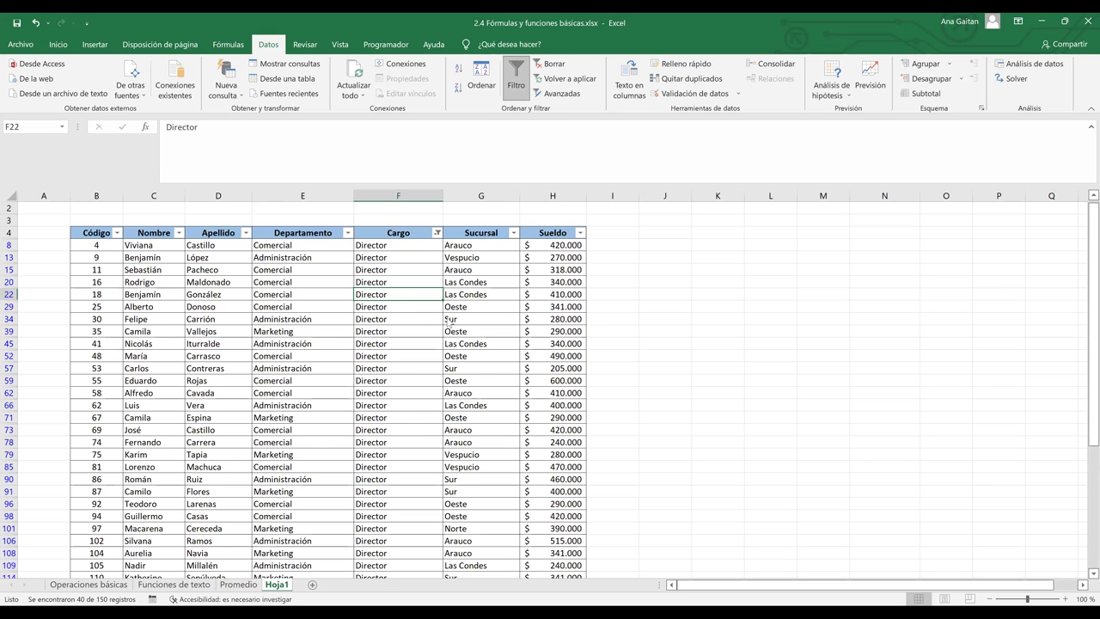
pyautogui.click(513, 233)
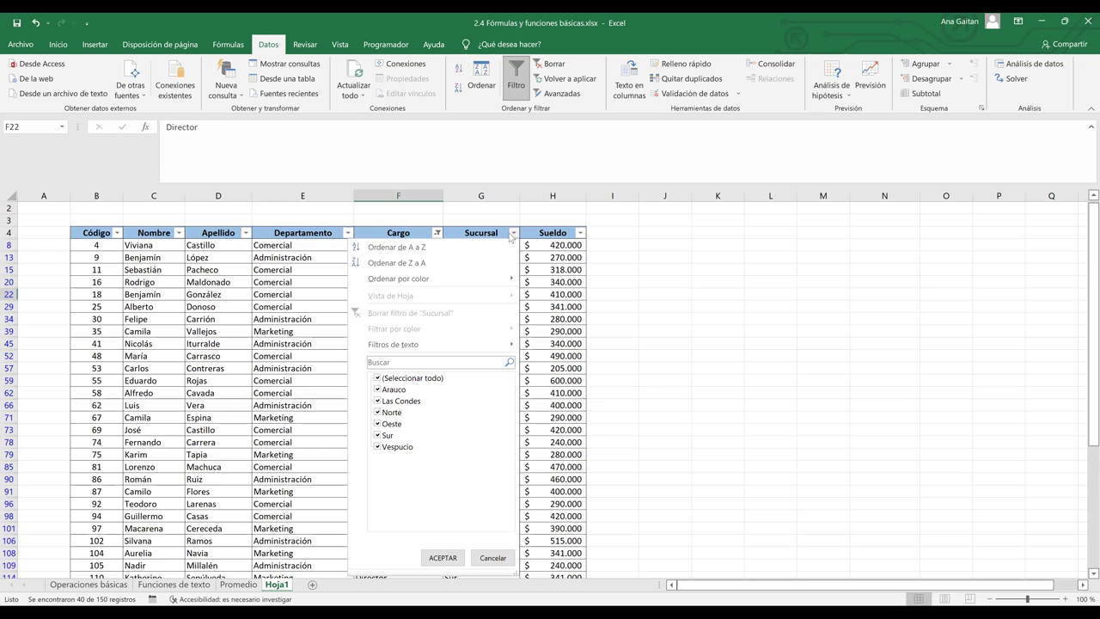
pyautogui.click(378, 389)
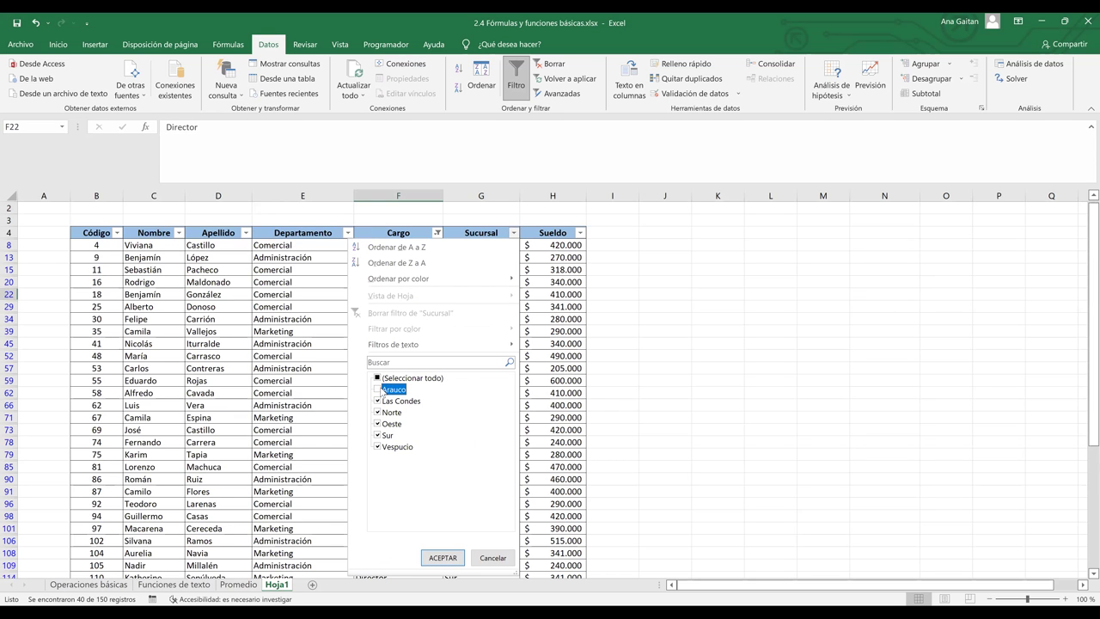
pyautogui.click(379, 380)
pyautogui.click(378, 390)
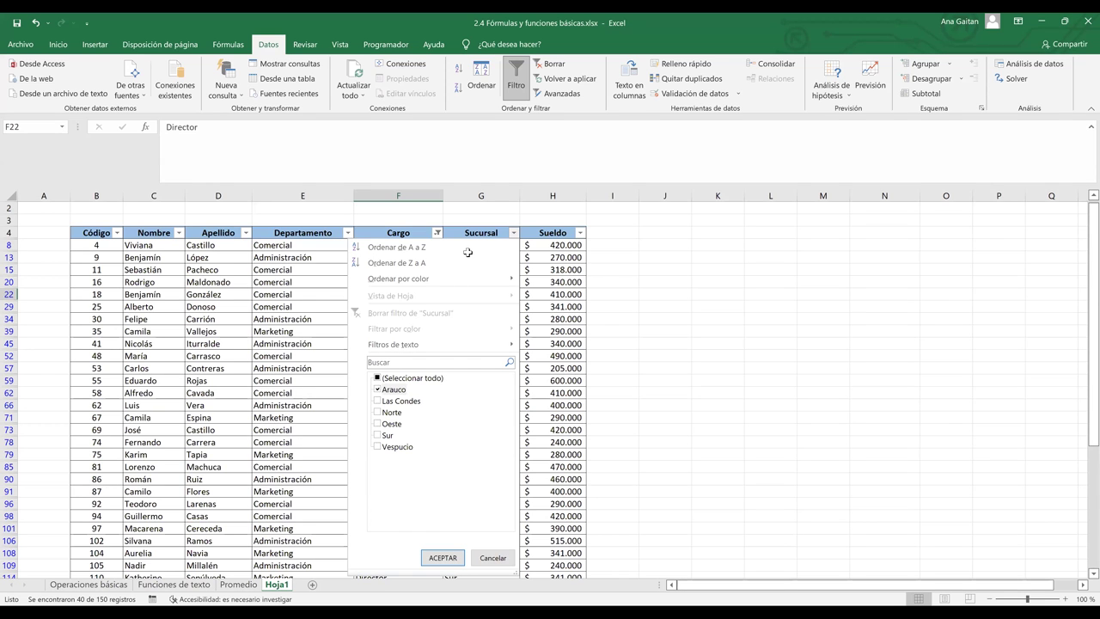
pyautogui.click(566, 255)
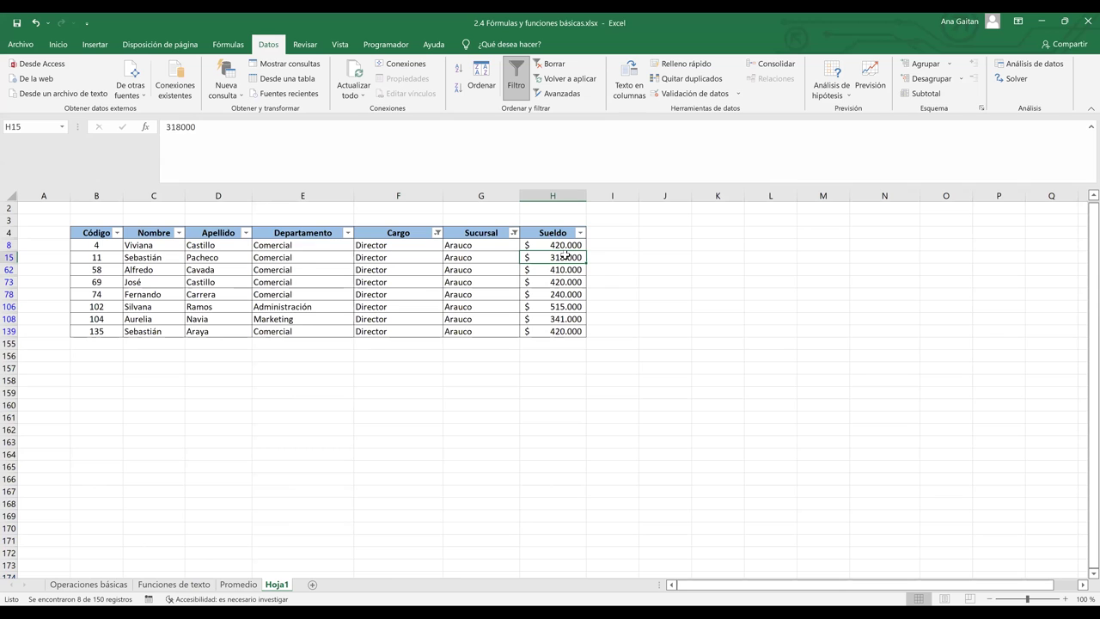
pyautogui.click(399, 267)
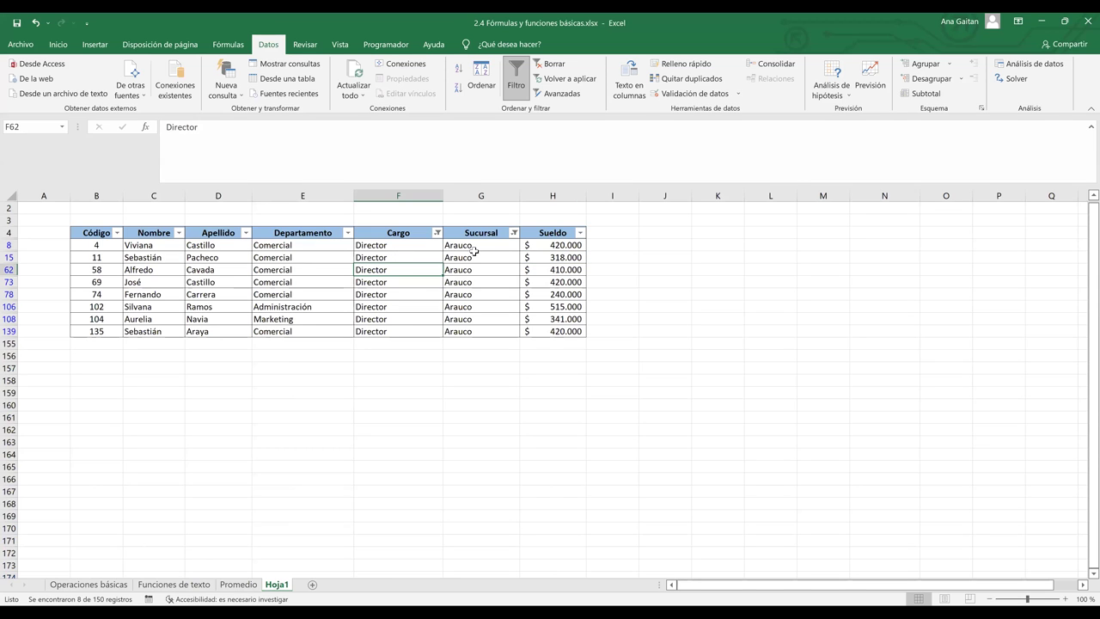
pyautogui.moveTo(472, 318); pyautogui.dragTo(473, 327)
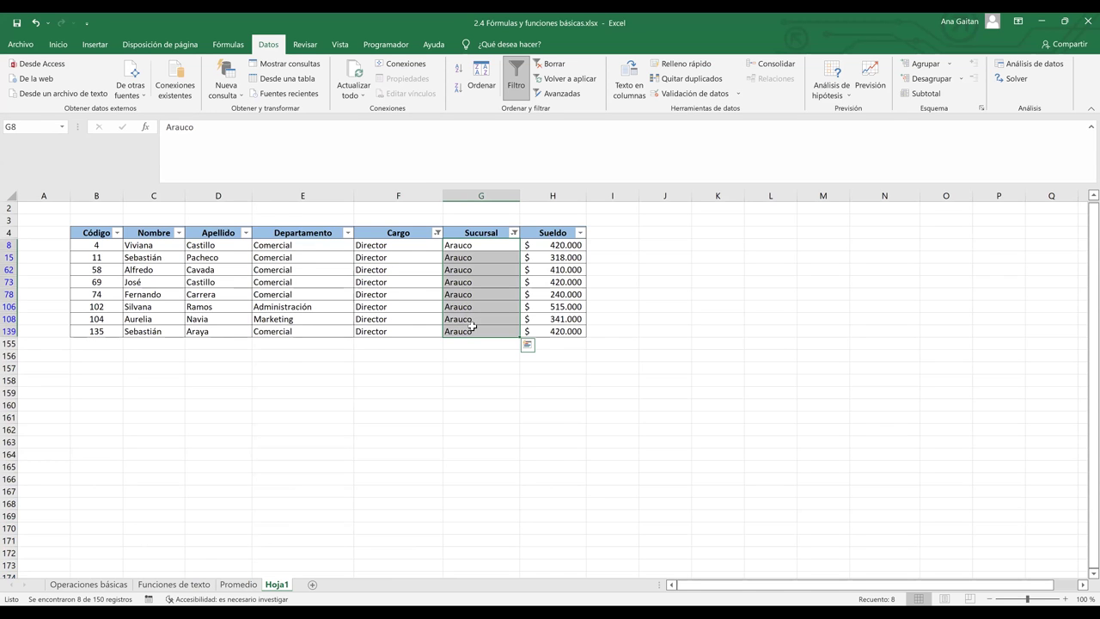
# - Clear the filters on the Sucursal and Cargo columns
pyautogui.click(515, 233)
pyautogui.click(378, 391)
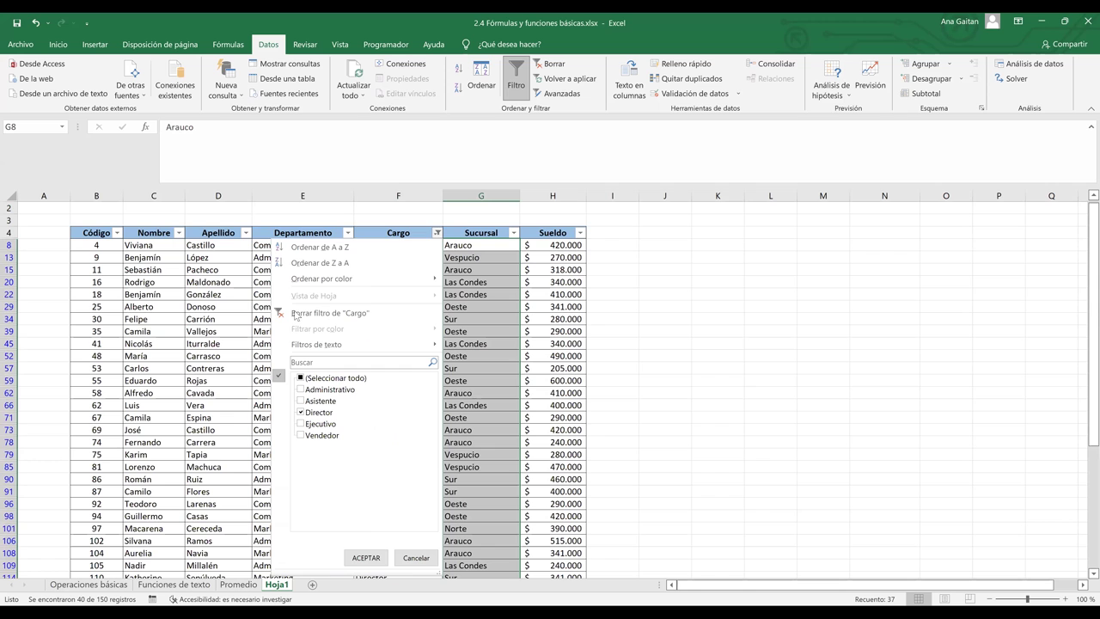
pyautogui.click(294, 311)
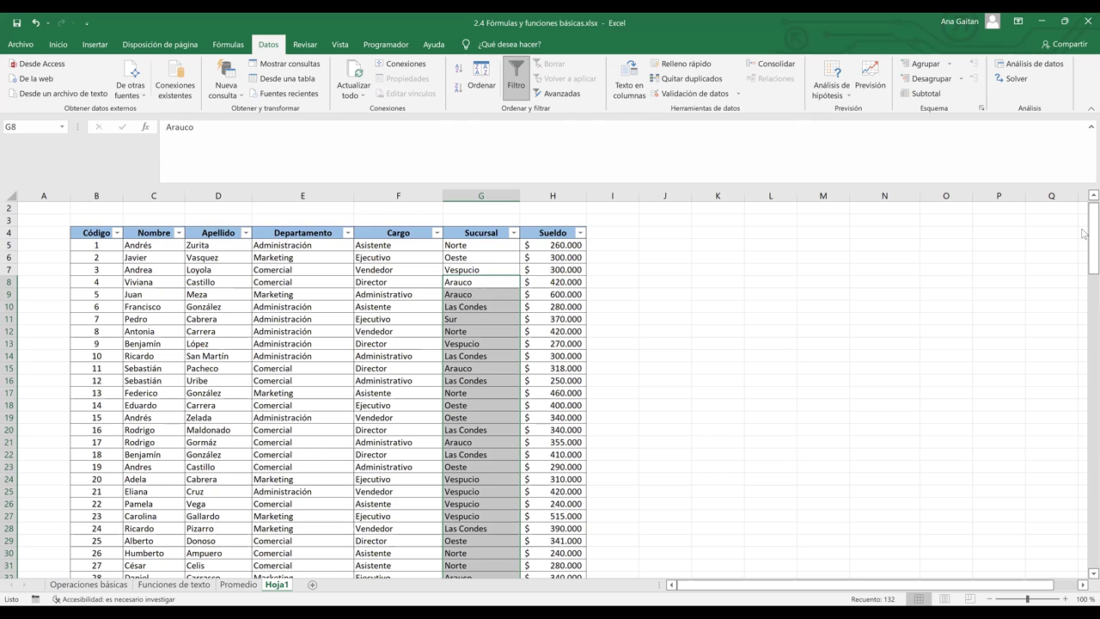
# - Try hiding rows 6 to 9 by reducing their height to 0, and undo back to the Director filter on Cargo
pyautogui.scroll(-1, 1083, 232)
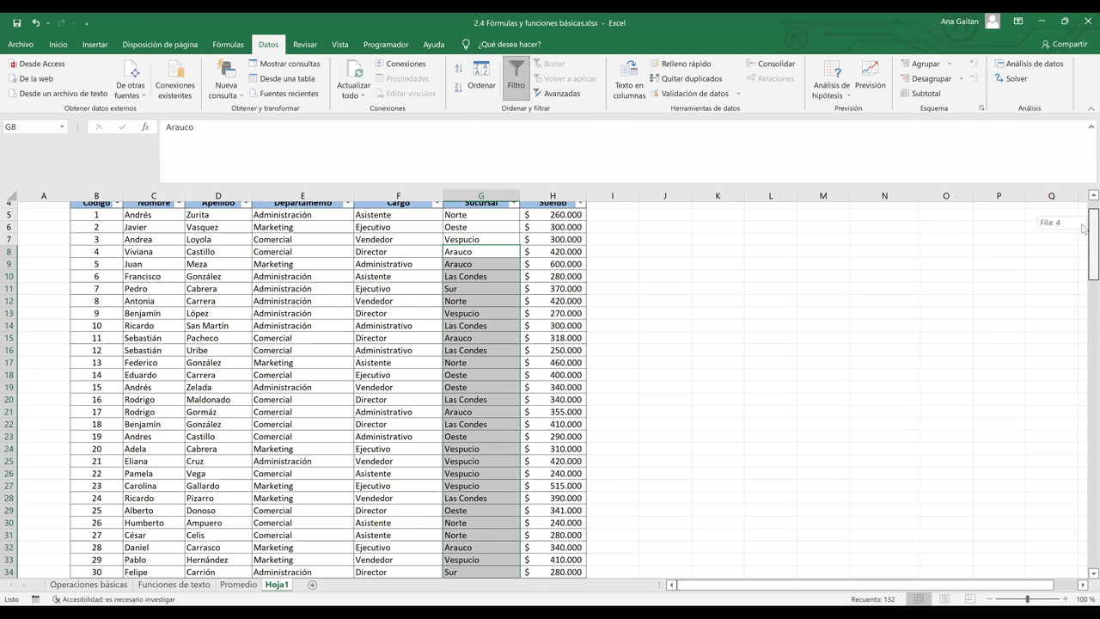
pyautogui.scroll(1, 1082, 228)
pyautogui.moveTo(1083, 228); pyautogui.dragTo(1085, 235)
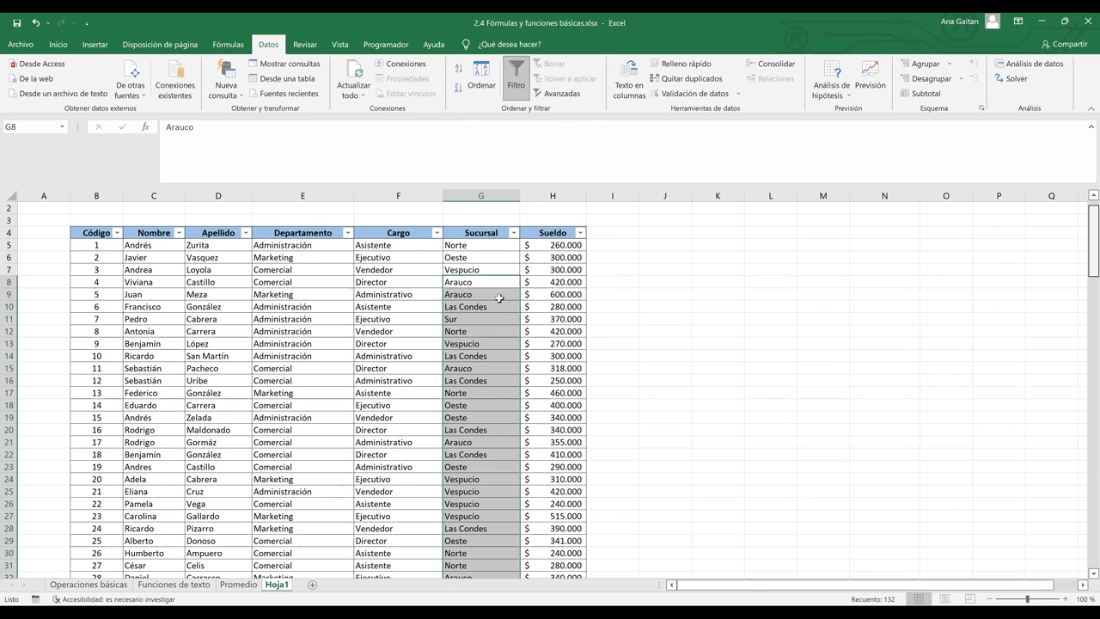
pyautogui.scroll(-1, 247, 229)
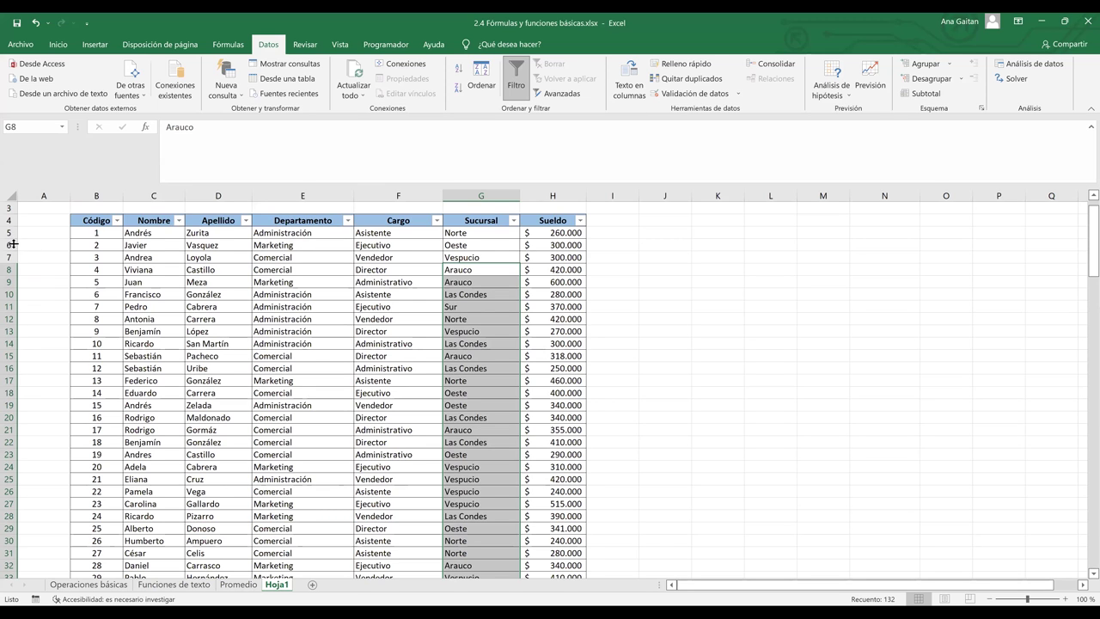
pyautogui.moveTo(12, 252); pyautogui.dragTo(9, 238)
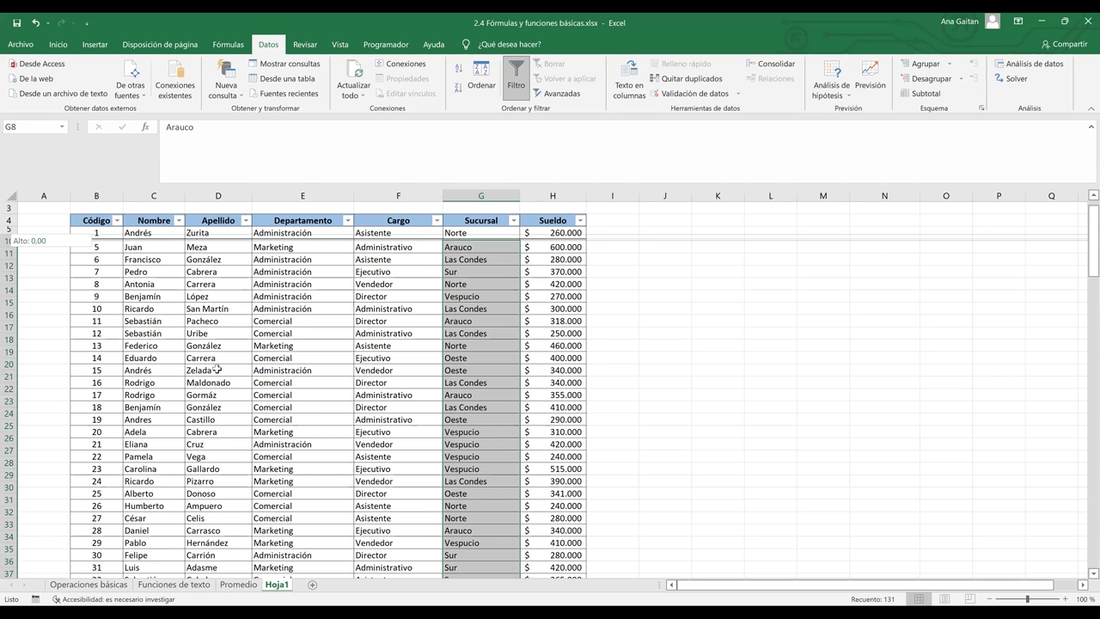
pyautogui.hotkey('ctrl', 'z')
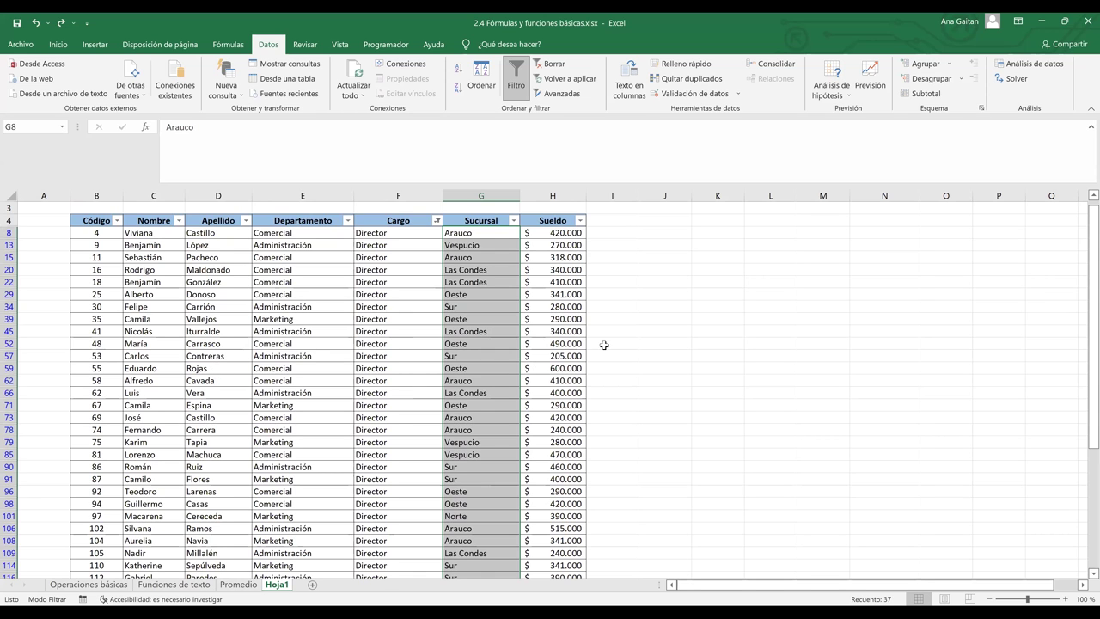
# - Select all Departamento values of the filtered Director rows to examine the departments they belong to
pyautogui.click(717, 320)
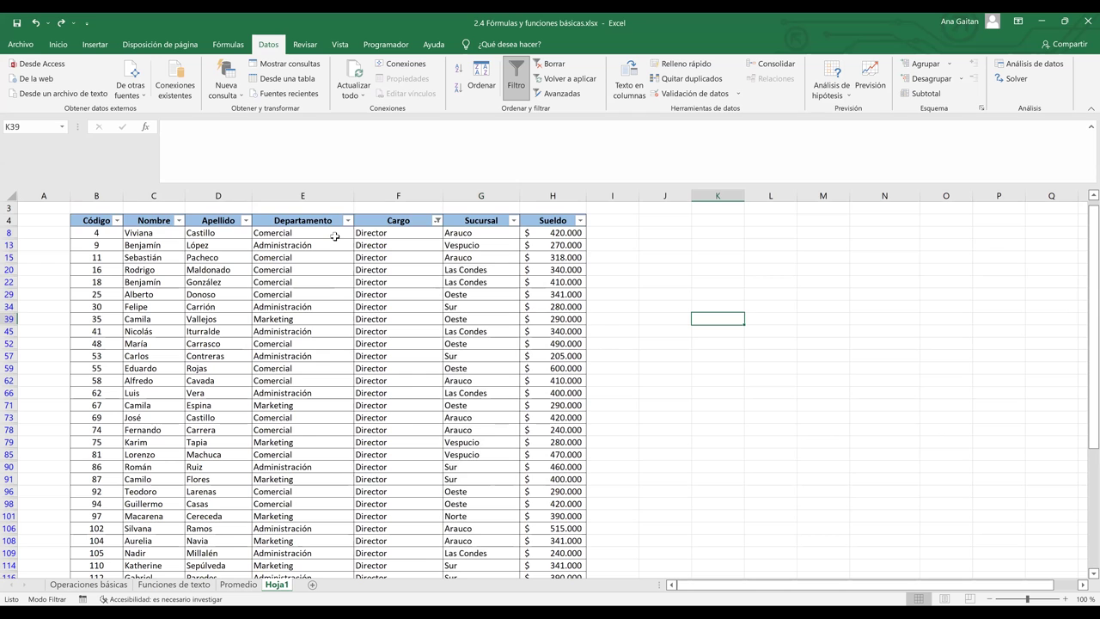
pyautogui.click(303, 282)
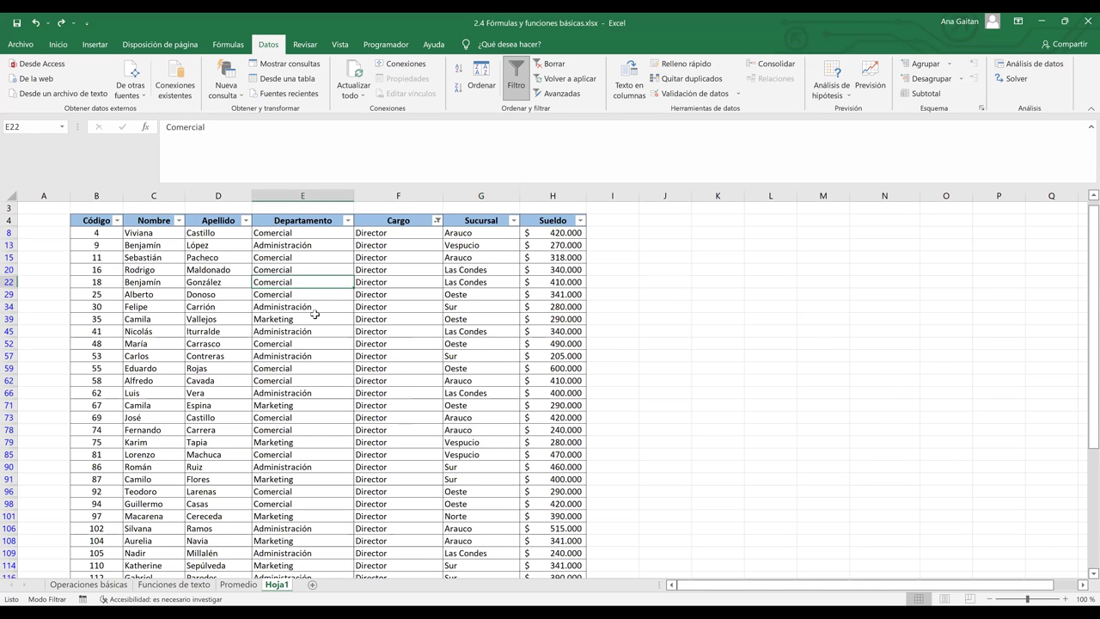
pyautogui.moveTo(302, 232); pyautogui.dragTo(296, 467)
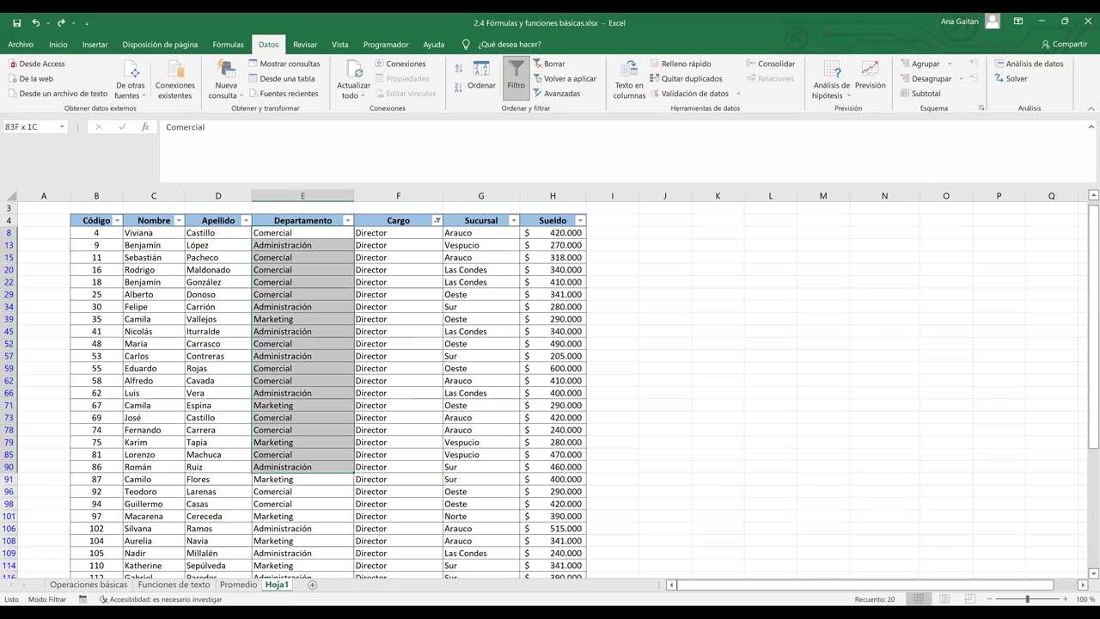
pyautogui.keyDown('shift'); pyautogui.click(293, 574); pyautogui.keyUp('shift')
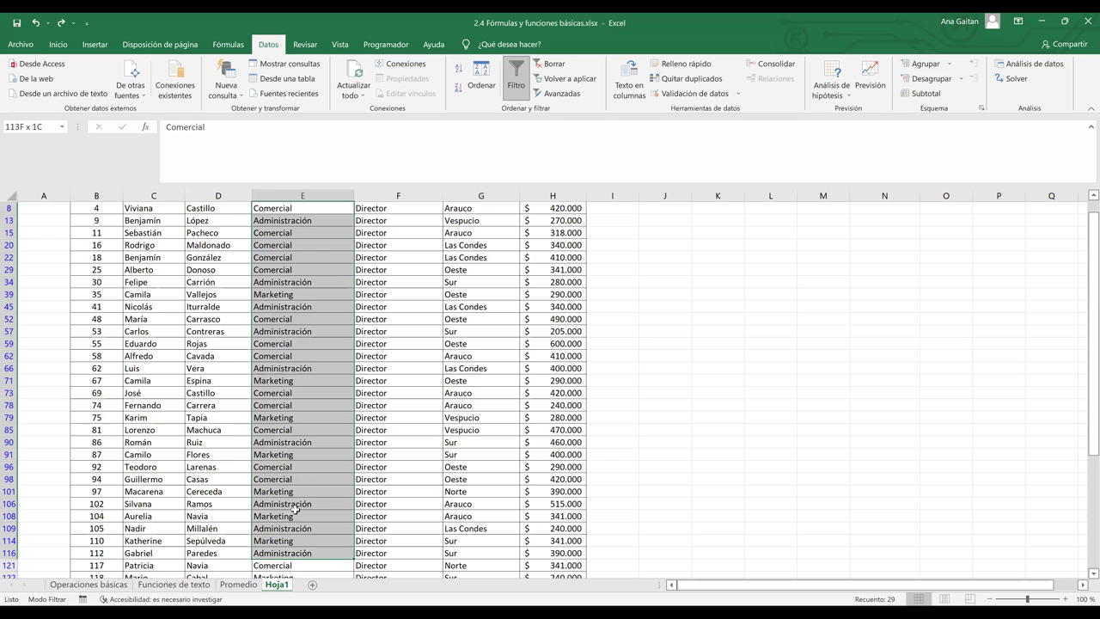
pyautogui.hotkey('ctrl', 'shift', 'Down')
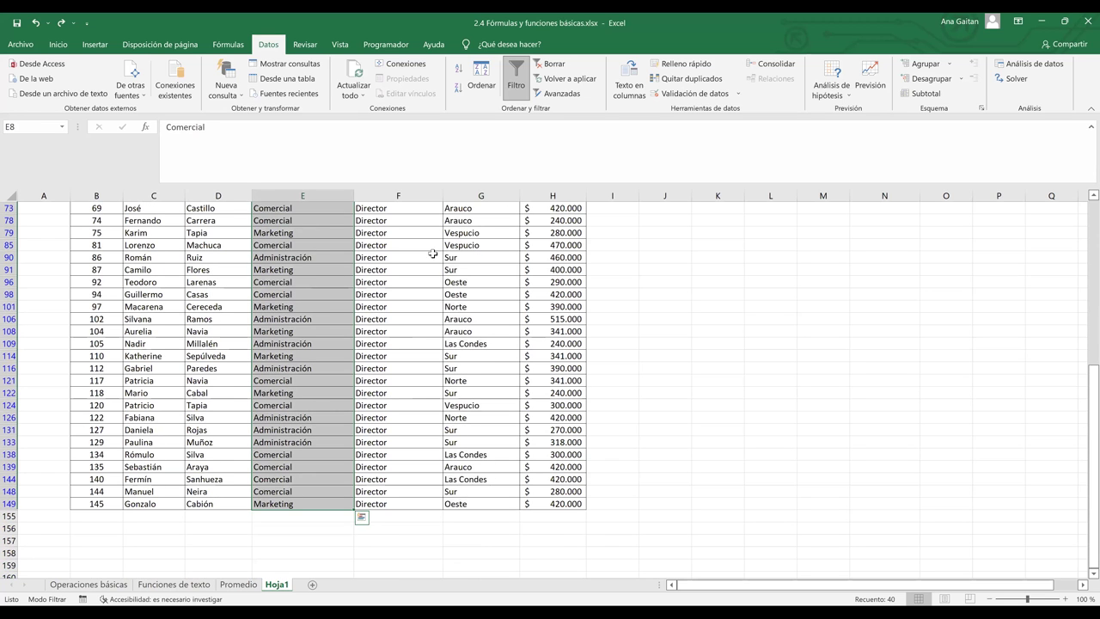
# - Give cell E8 an equal-to highlight rule that compares it with E13, using green fill with dark green text
pyautogui.press('Return')
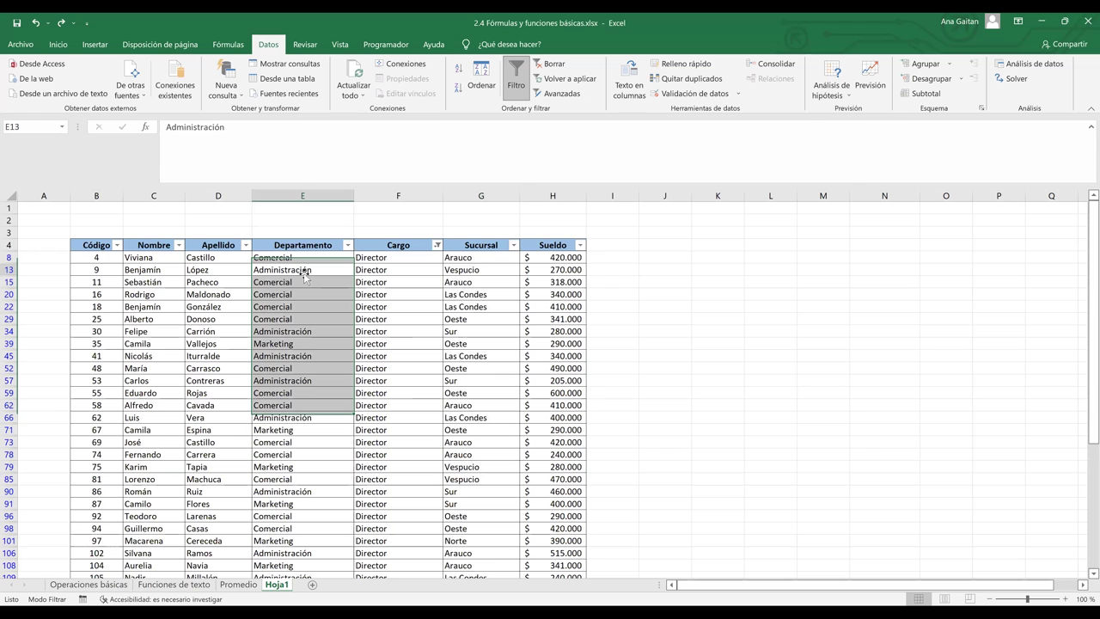
pyautogui.click(283, 272)
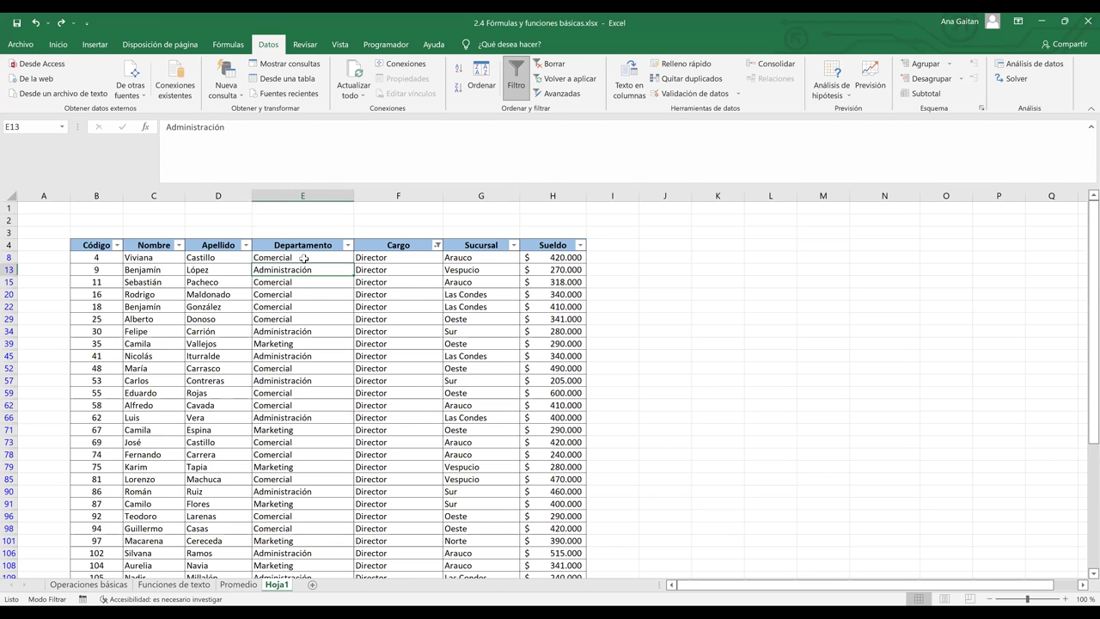
pyautogui.click(304, 258)
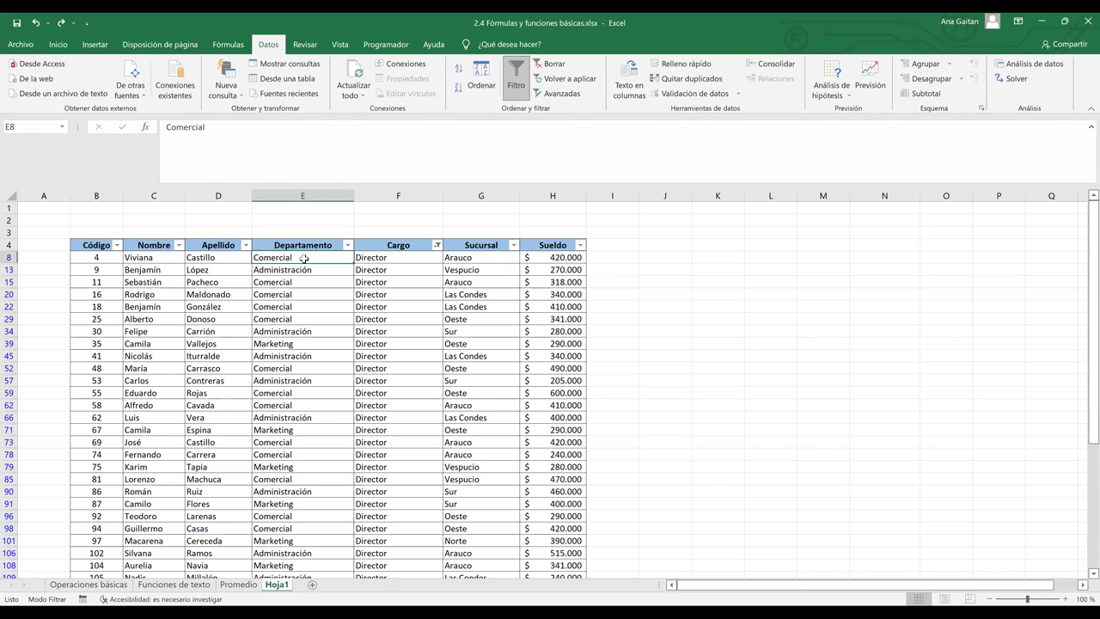
pyautogui.click(57, 44)
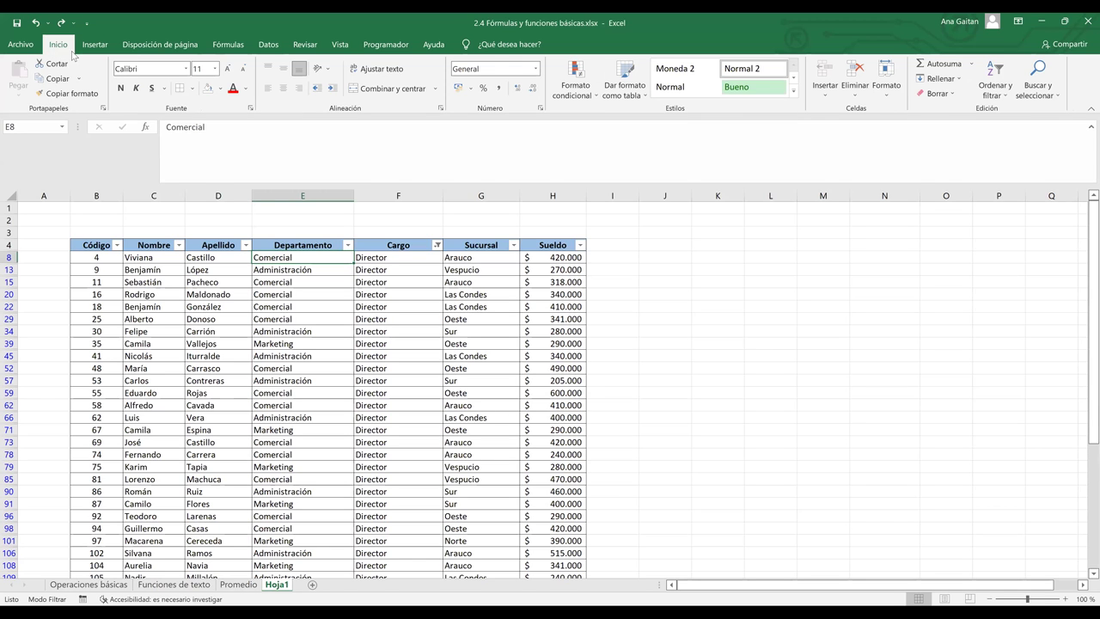
pyautogui.click(573, 102)
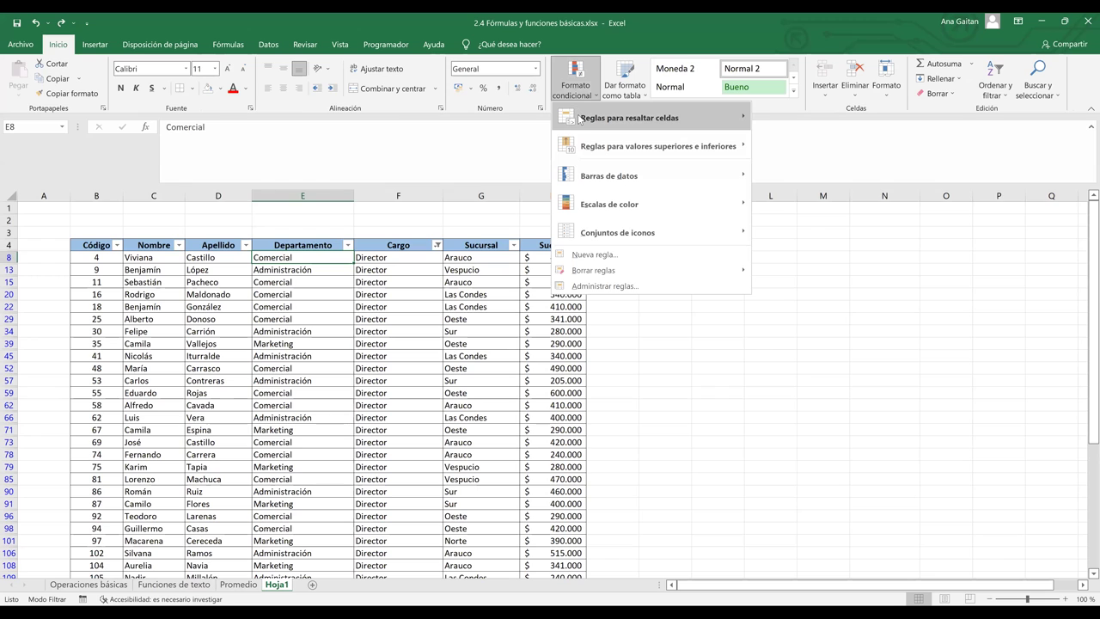
pyautogui.moveTo(579, 120)
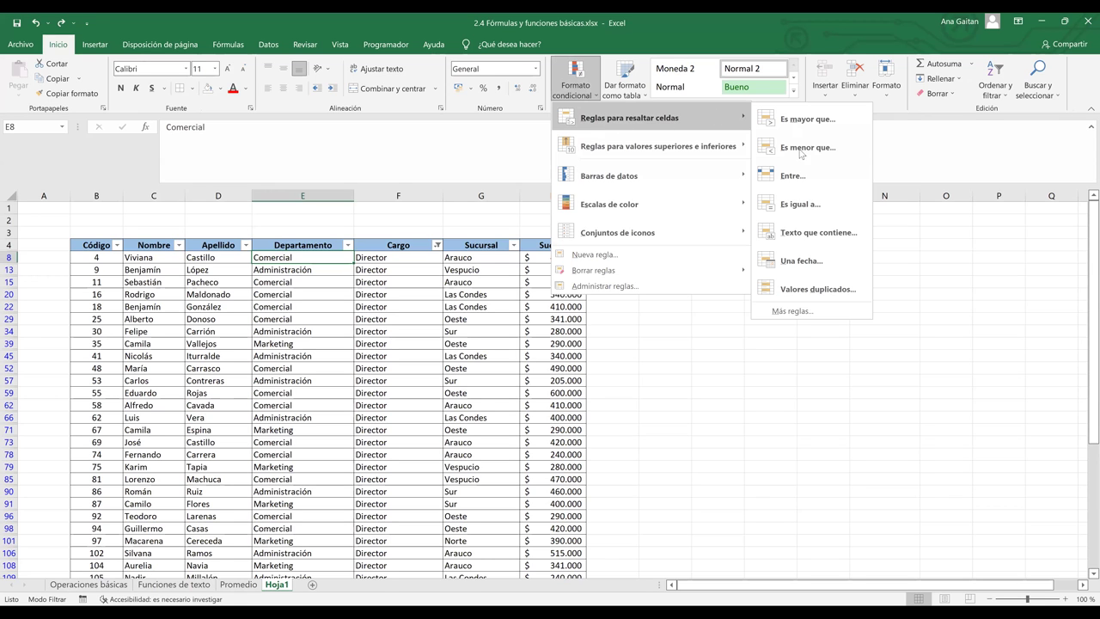
pyautogui.click(802, 203)
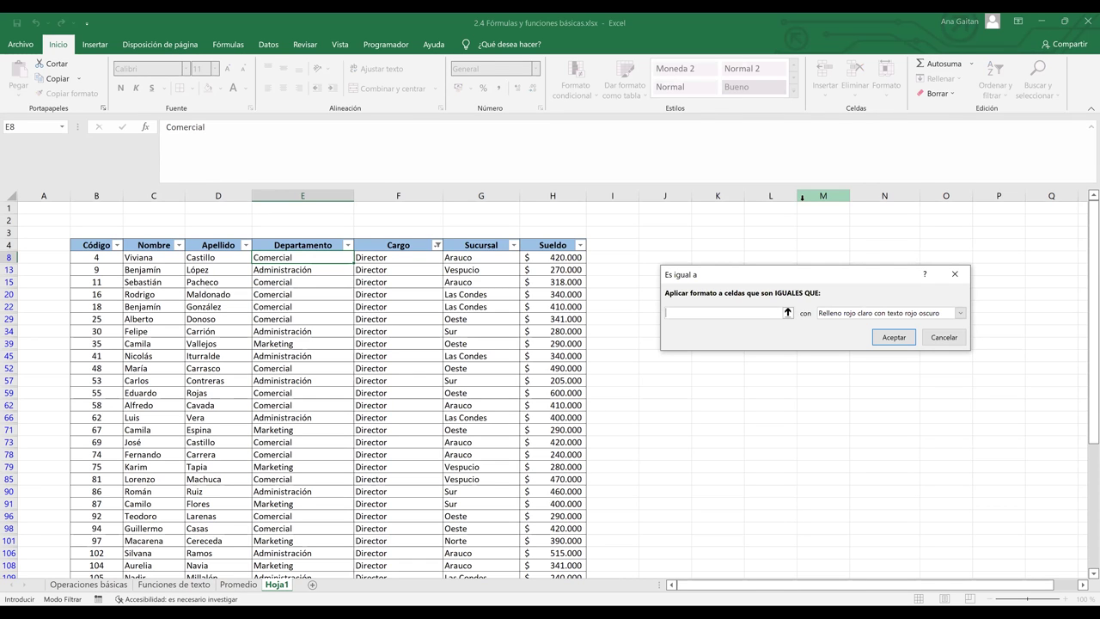
pyautogui.click(317, 270)
pyautogui.click(878, 313)
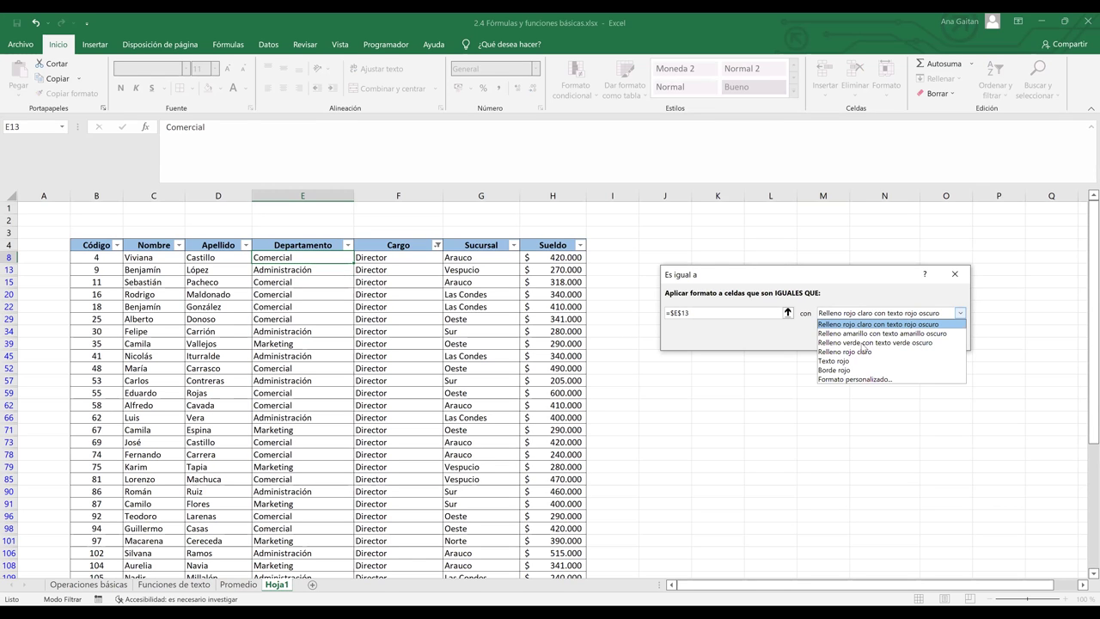
pyautogui.click(892, 343)
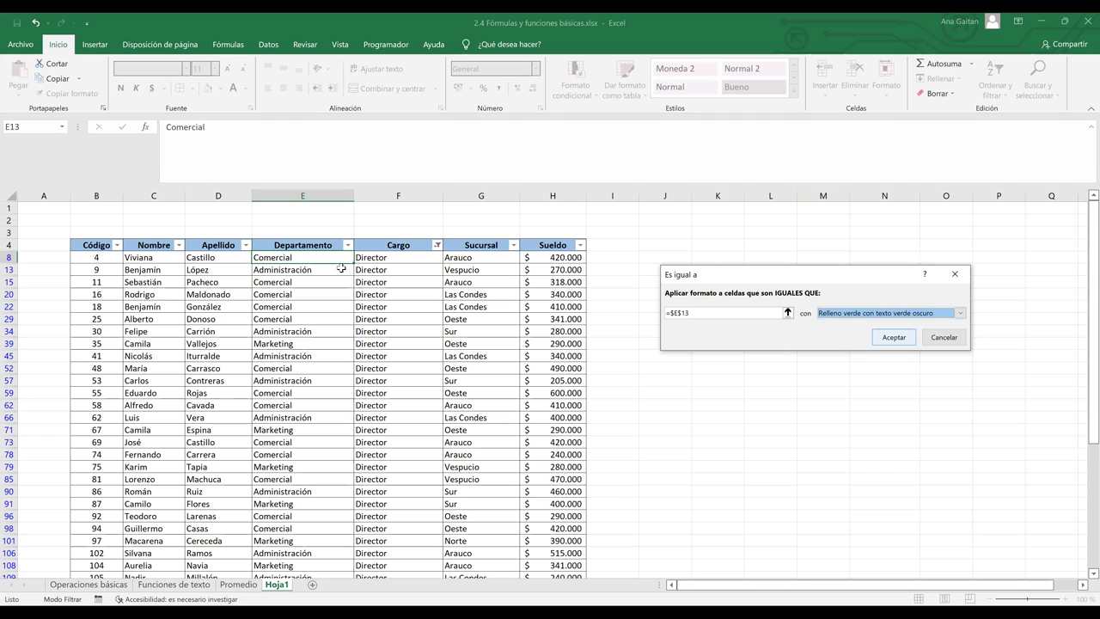
pyautogui.press('Escape')
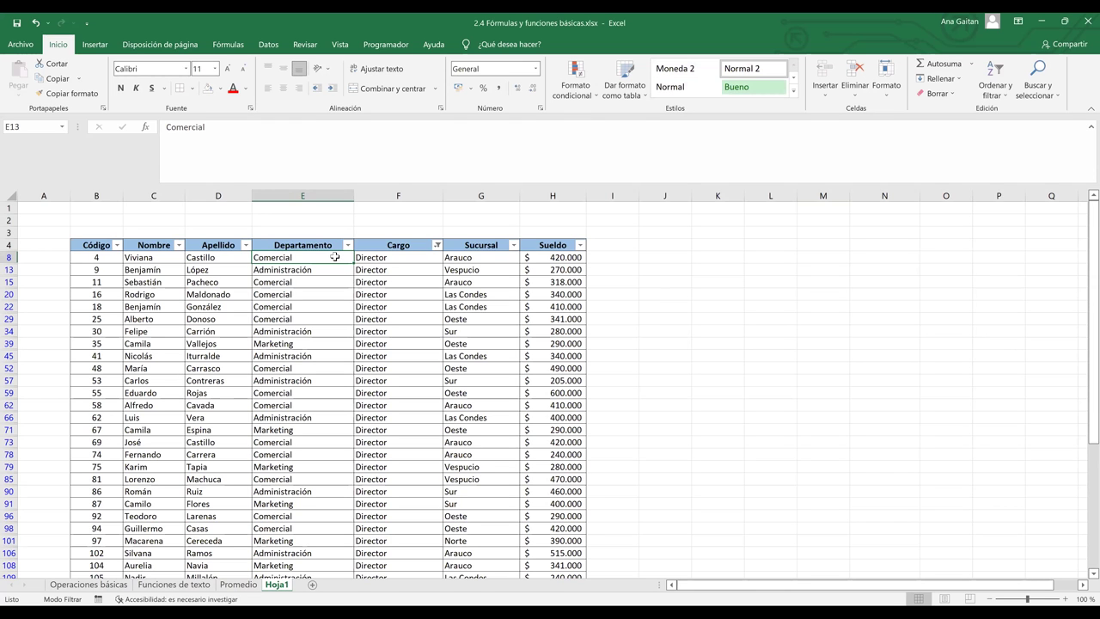
# - Copy the formatting of E8 onto the remaining visible Departamento cells, from E13 down to the end of the table
pyautogui.click(329, 257)
pyautogui.rightClick(313, 259)
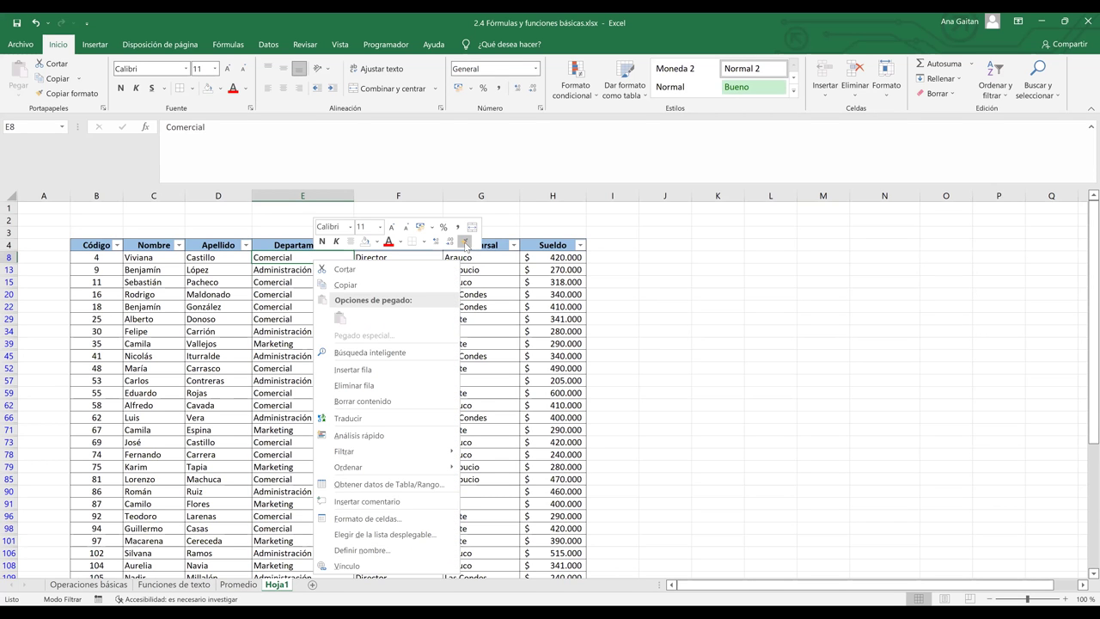
pyautogui.click(288, 258)
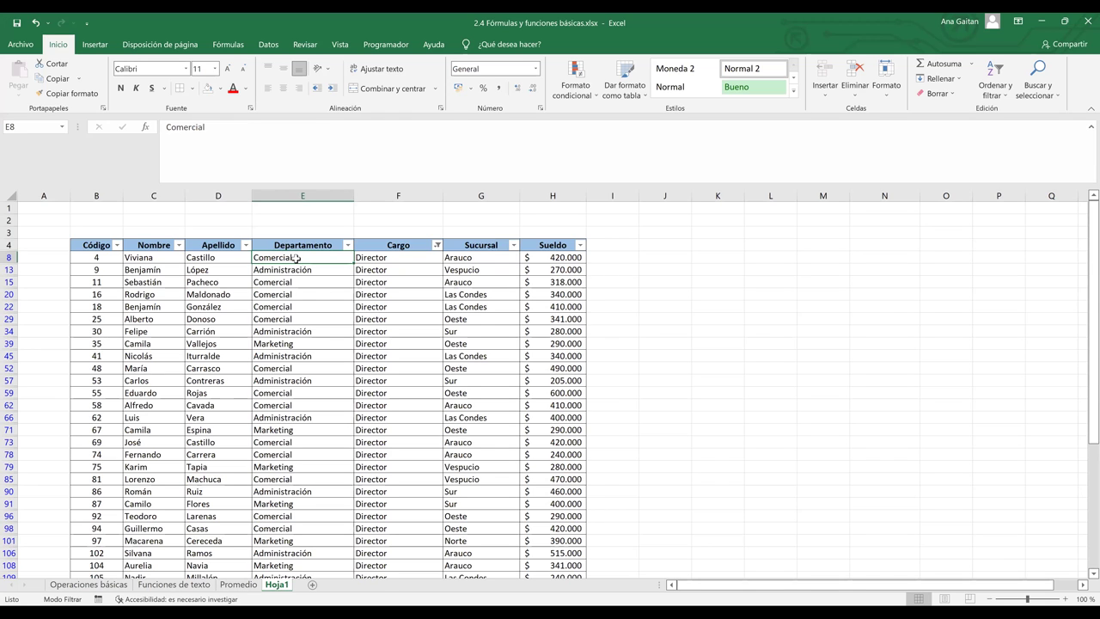
pyautogui.rightClick(294, 260)
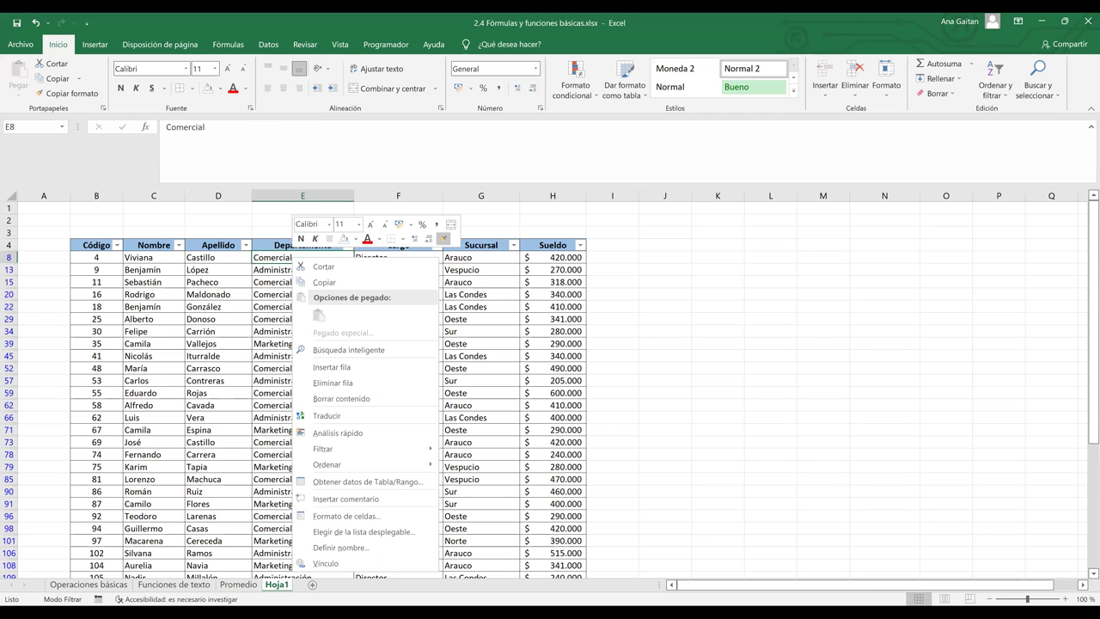
pyautogui.scroll(-4, 302, 552)
pyautogui.moveTo(302, 208); pyautogui.dragTo(303, 553)
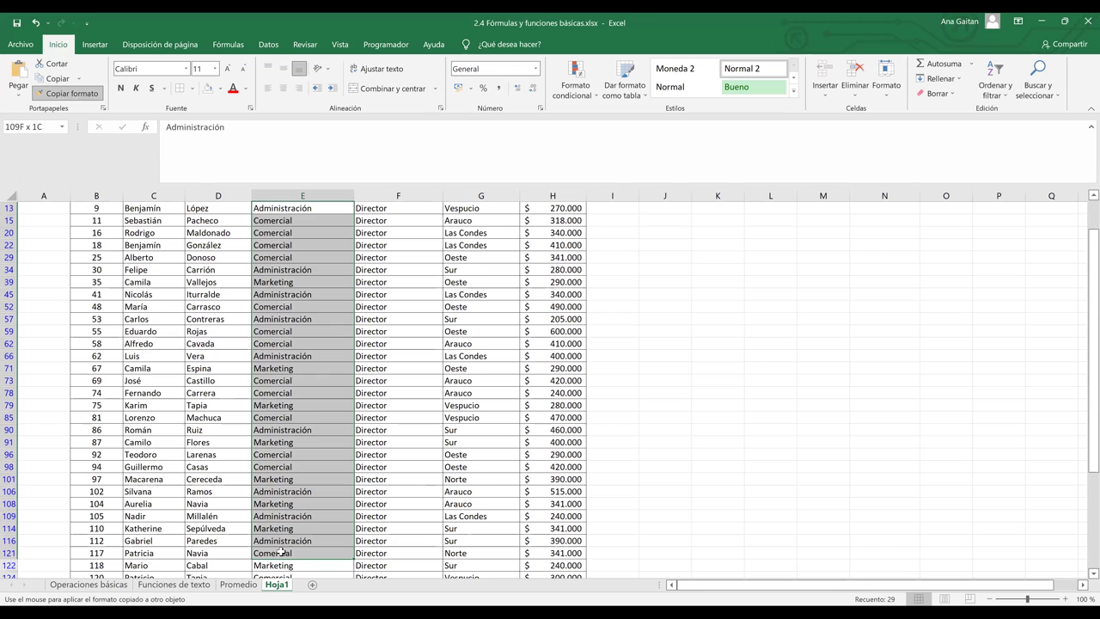
pyautogui.moveTo(281, 553); pyautogui.dragTo(281, 553)
pyautogui.scroll(2, 277, 388)
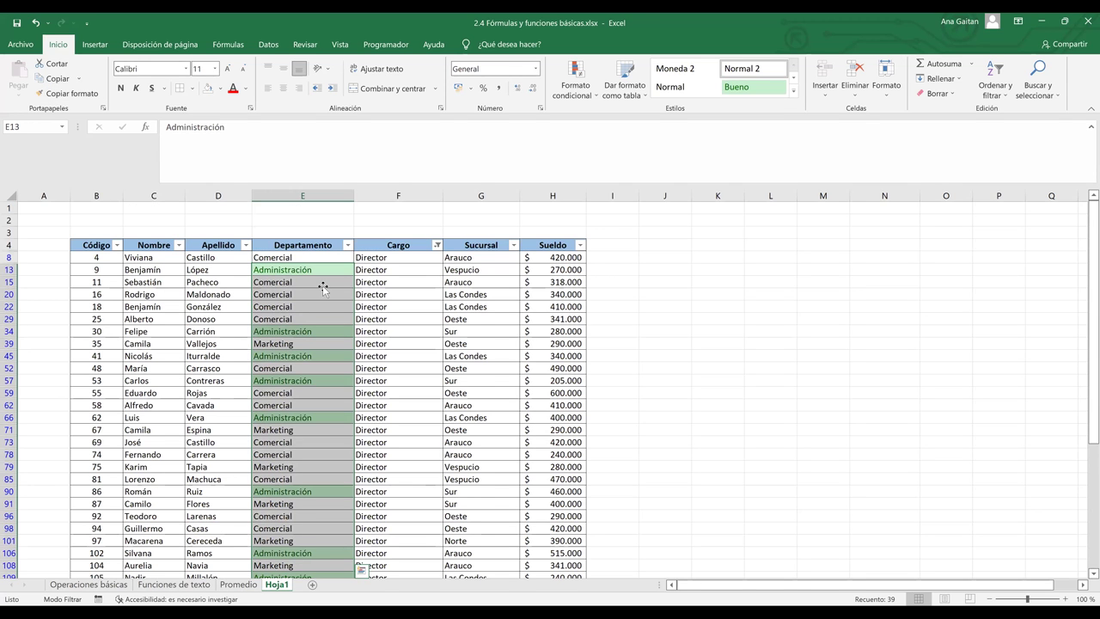
pyautogui.click(322, 284)
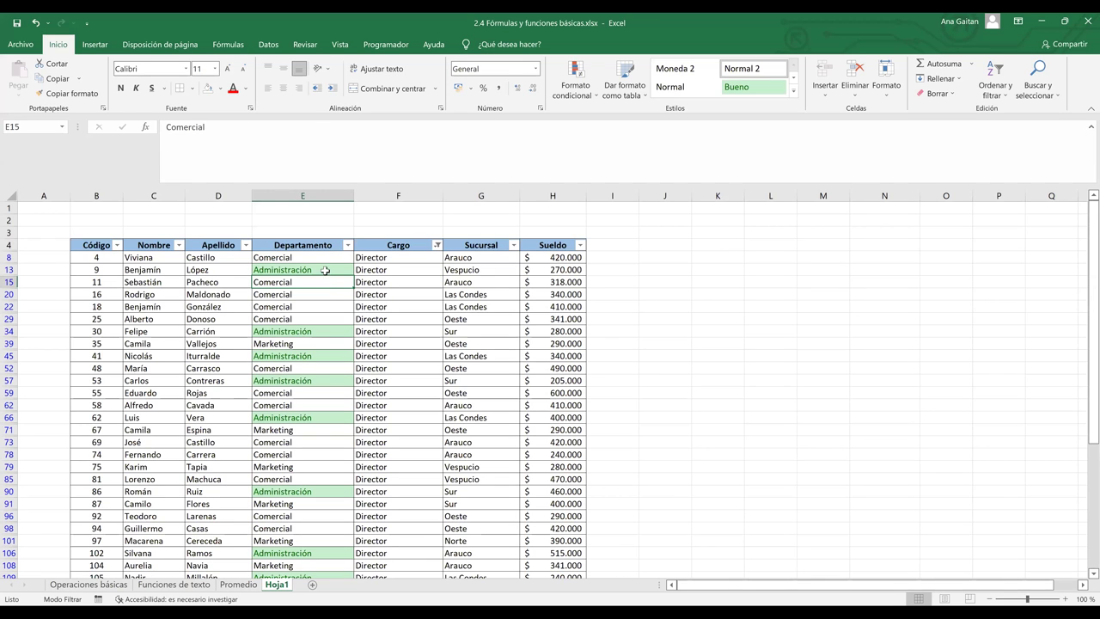
# - Start an equal-to highlight rule for all visible Departamento cells from E8 to E149
pyautogui.click(326, 257)
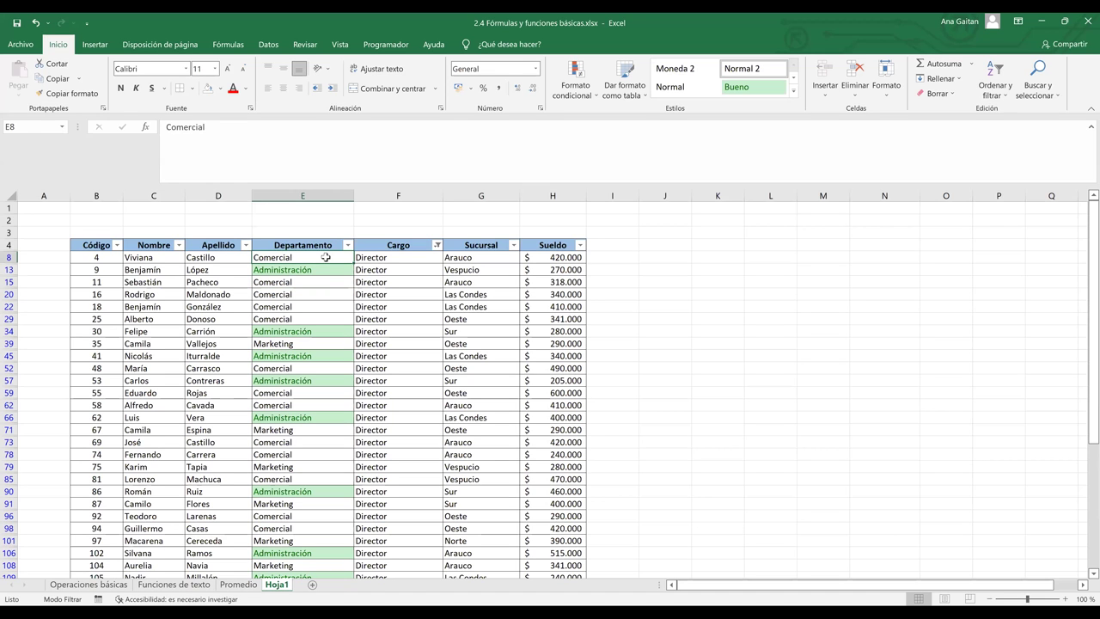
pyautogui.hotkey('shift', 'Down')
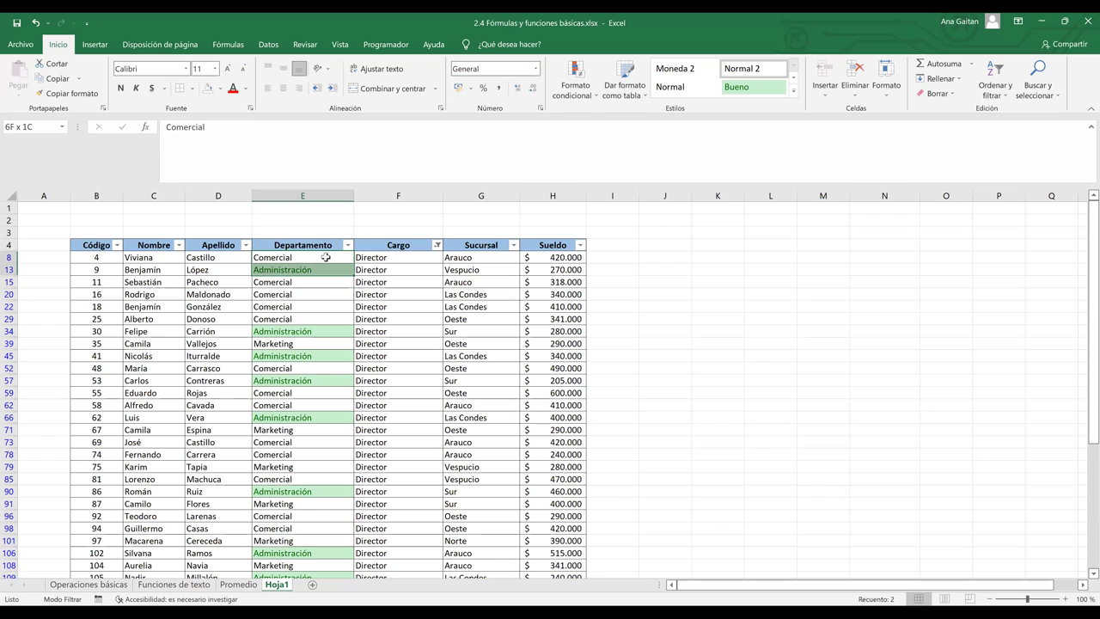
pyautogui.press('Up')
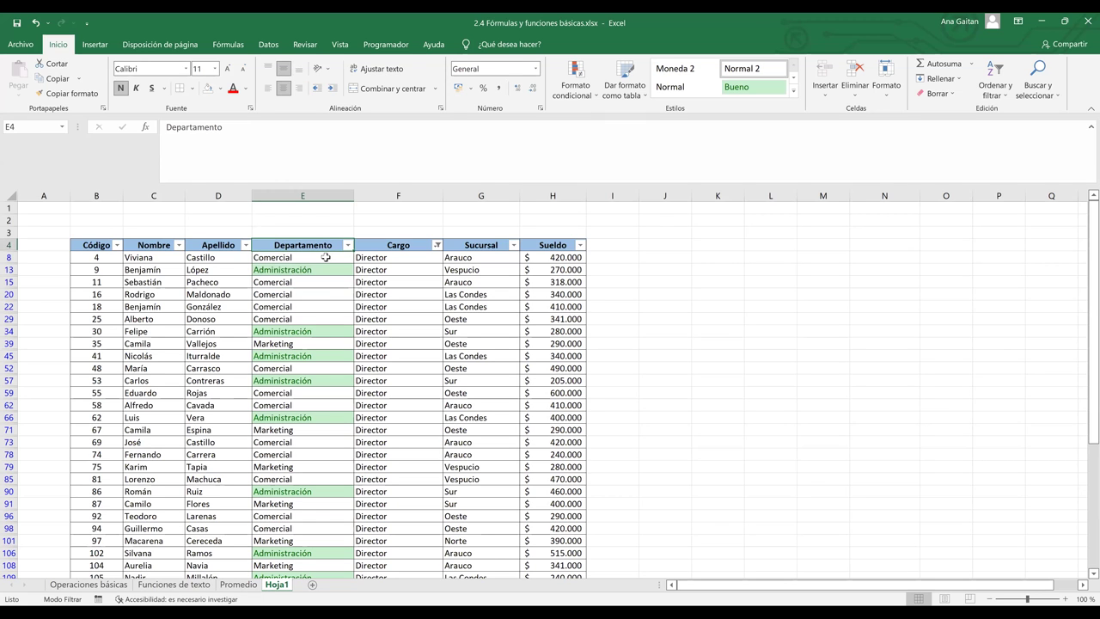
pyautogui.hotkey('ctrl', 'space')
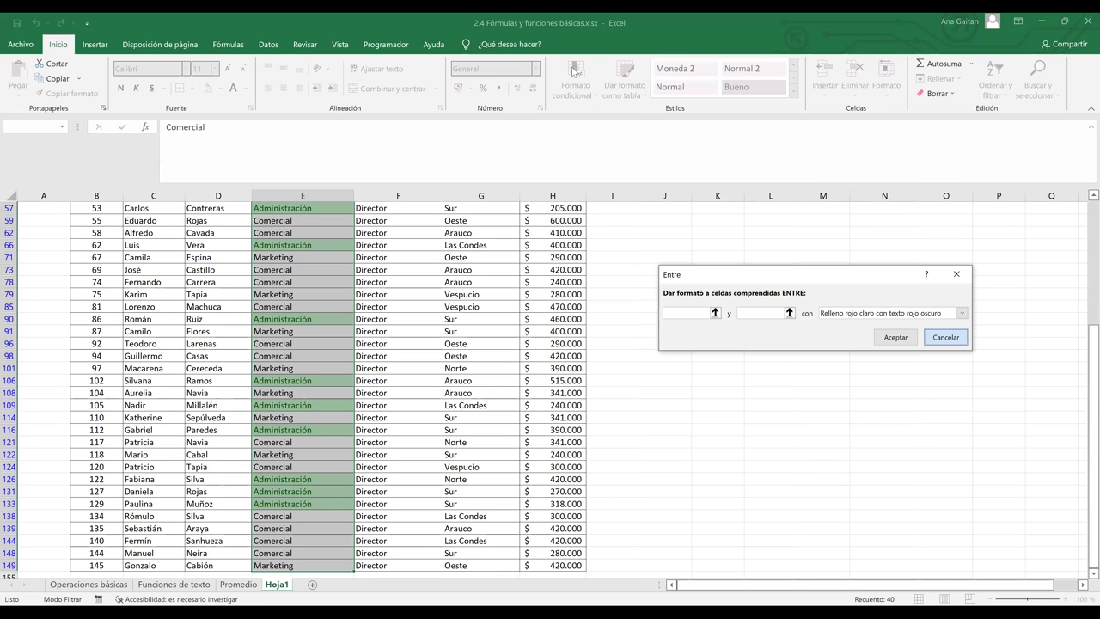
pyautogui.click(575, 71)
pyautogui.moveTo(688, 120)
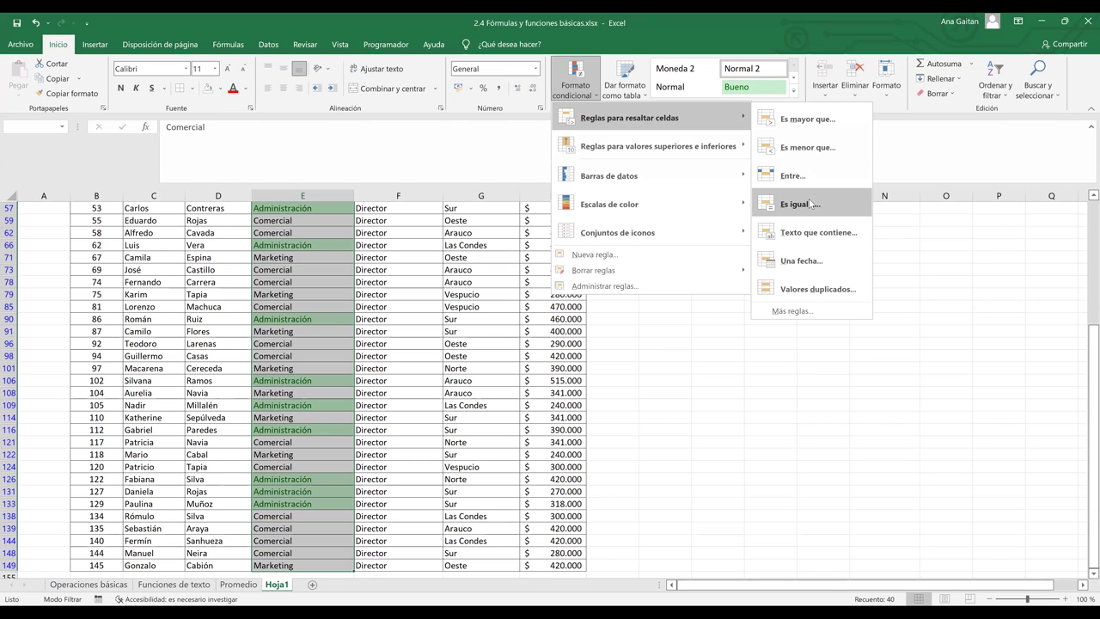
pyautogui.click(803, 206)
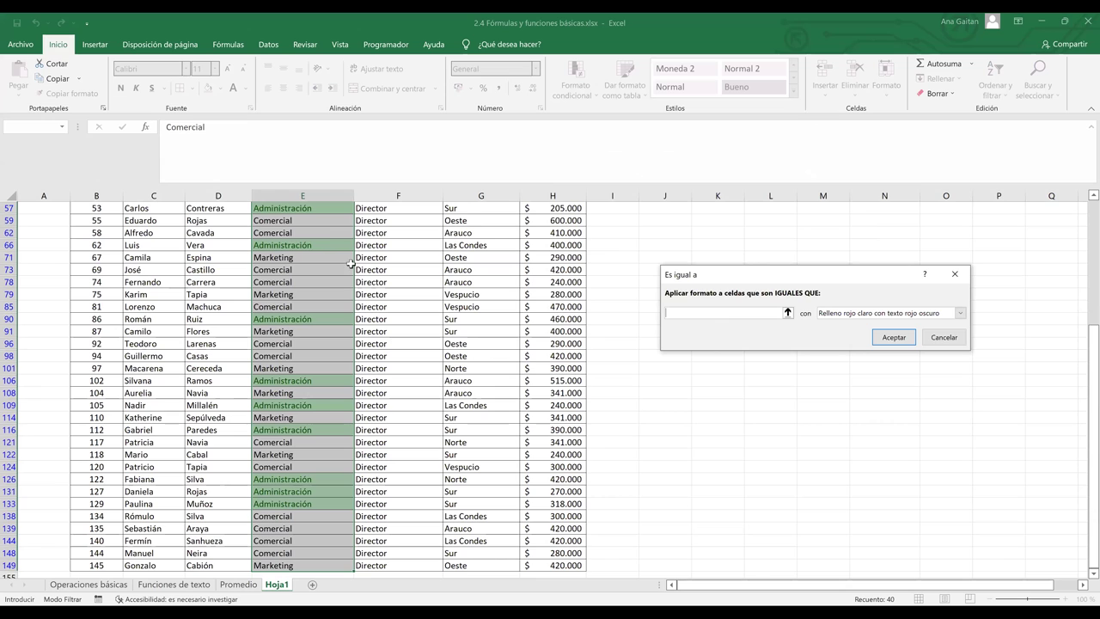
# - Try cell E59 and the typed text "comercial" as the comparison value of the equal-to rule
pyautogui.click(311, 221)
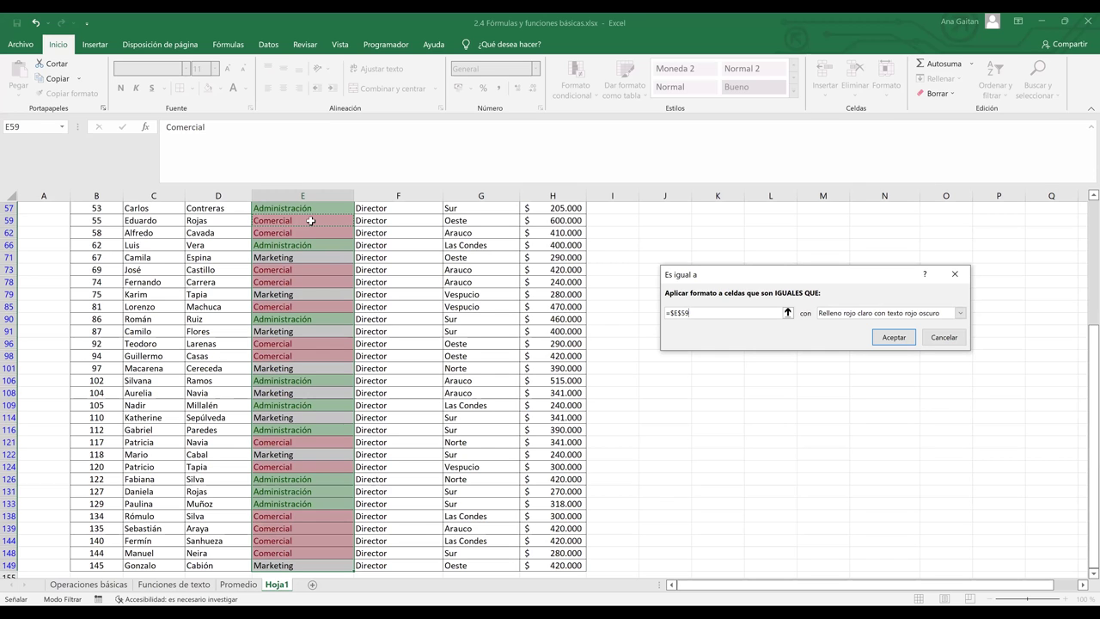
pyautogui.press('BackSpace')
pyautogui.press('BackSpace')
pyautogui.press('BackSpace')
pyautogui.press('BackSpace')
pyautogui.press('BackSpace')
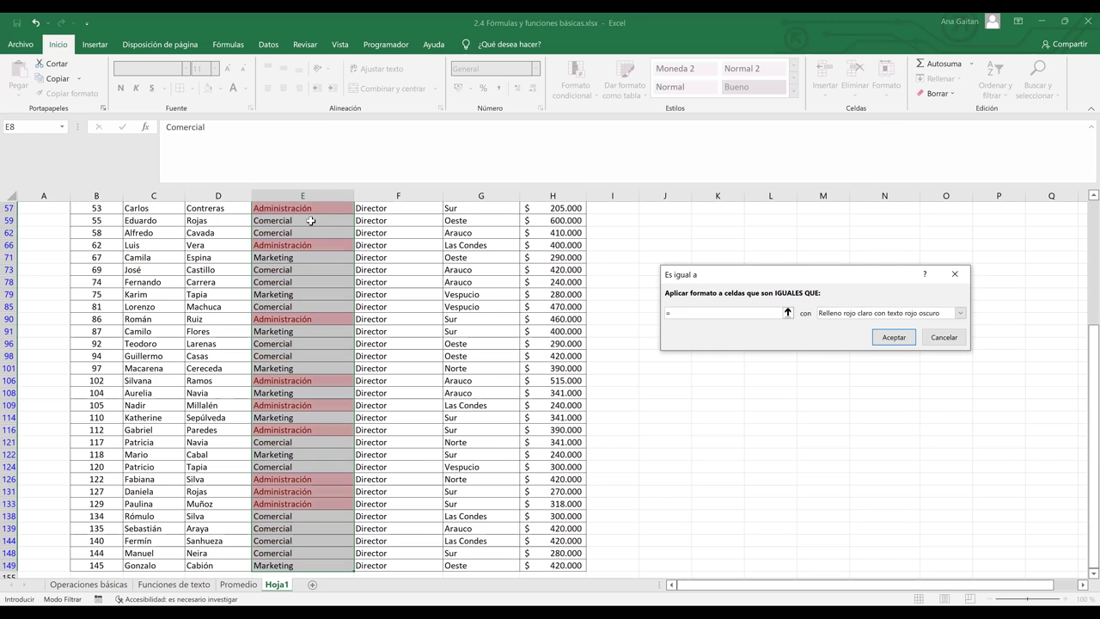
pyautogui.press('BackSpace')
pyautogui.write('comercial')
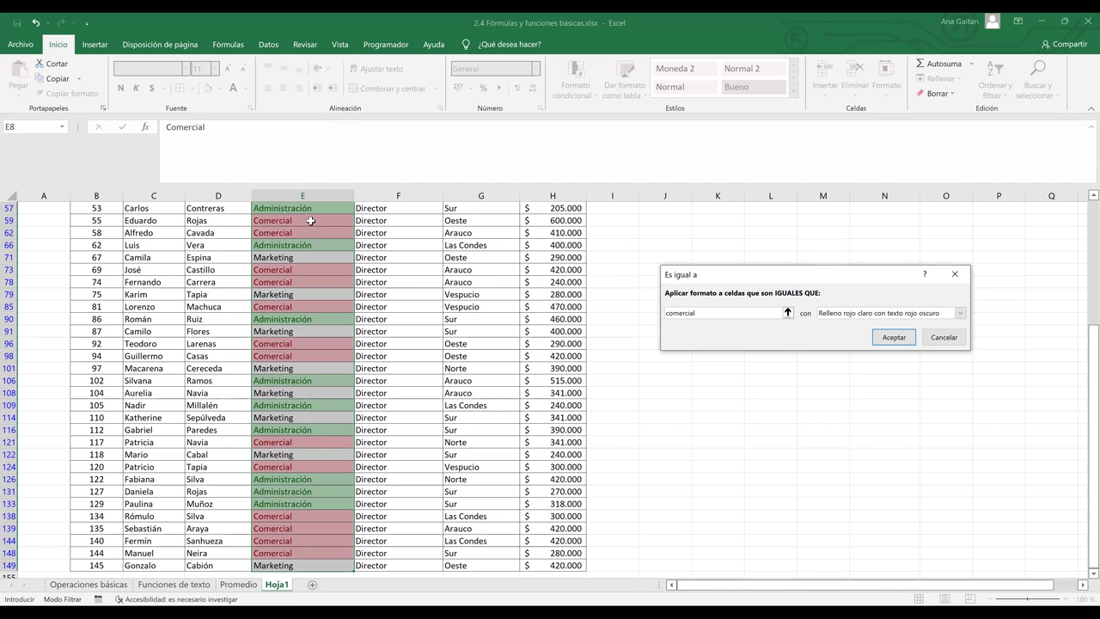
pyautogui.press('BackSpace')
pyautogui.press('BackSpace')
pyautogui.write('la')
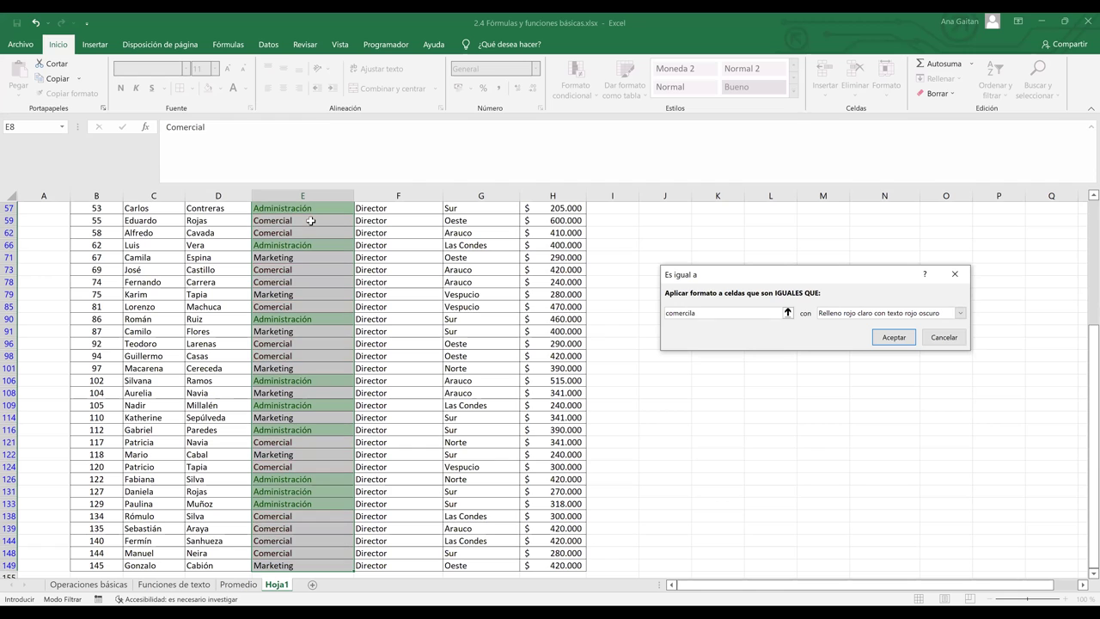
# - Highlight Departamento cells equal to E59 with yellow fill and dark yellow text, and Marketing cells with light red fill and dark red text
pyautogui.hotkey('ctrl', 'a')
pyautogui.press('BackSpace')
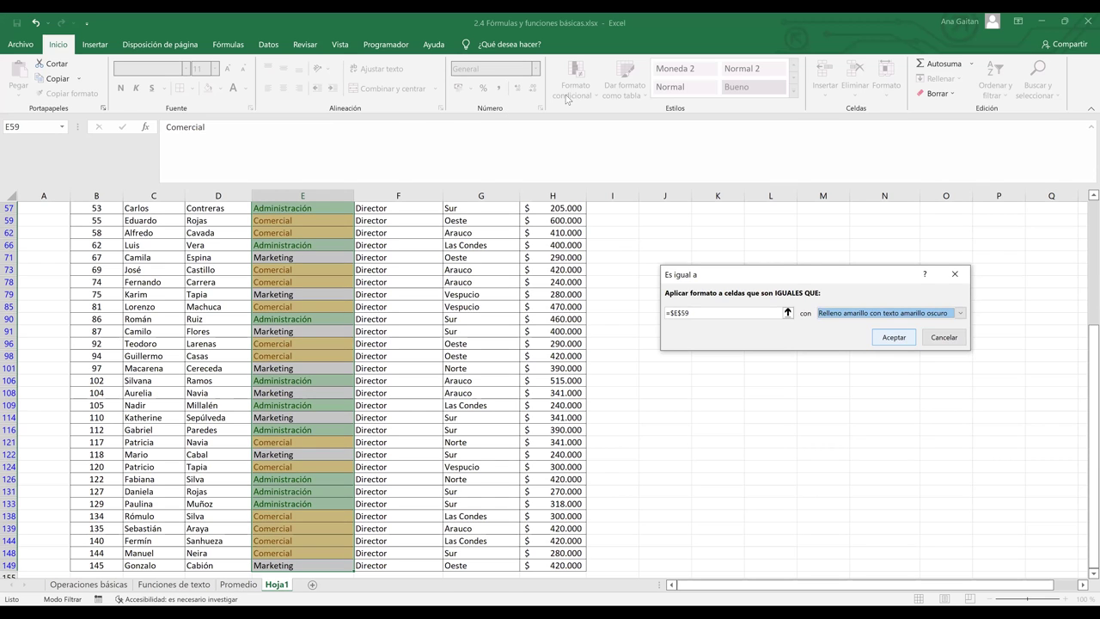
pyautogui.press('Return')
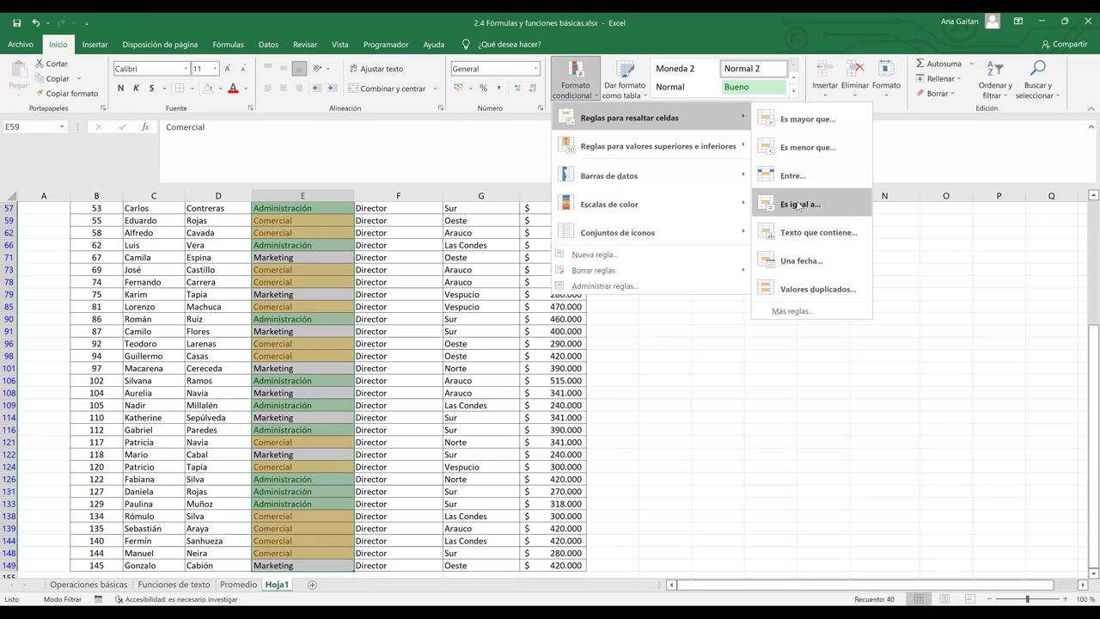
pyautogui.click(268, 257)
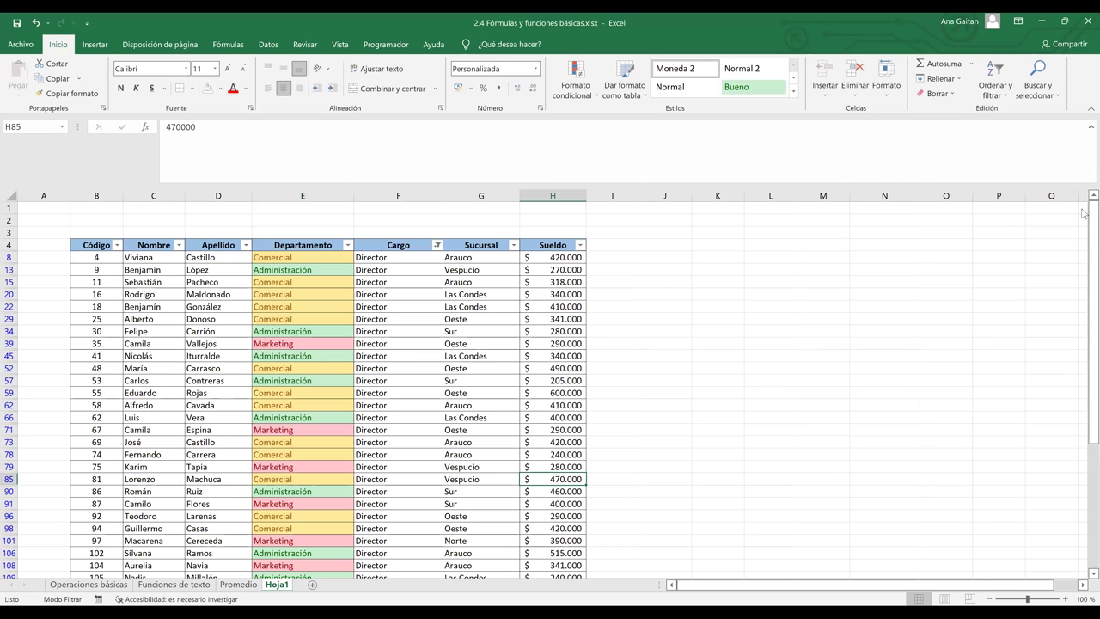
pyautogui.click(348, 245)
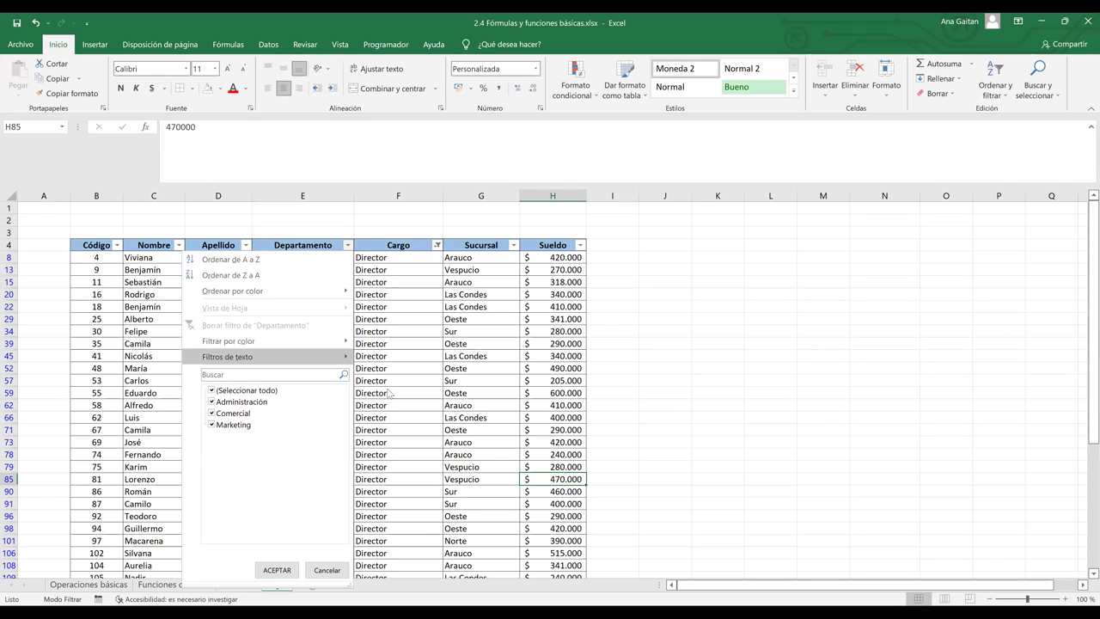
pyautogui.press('i')
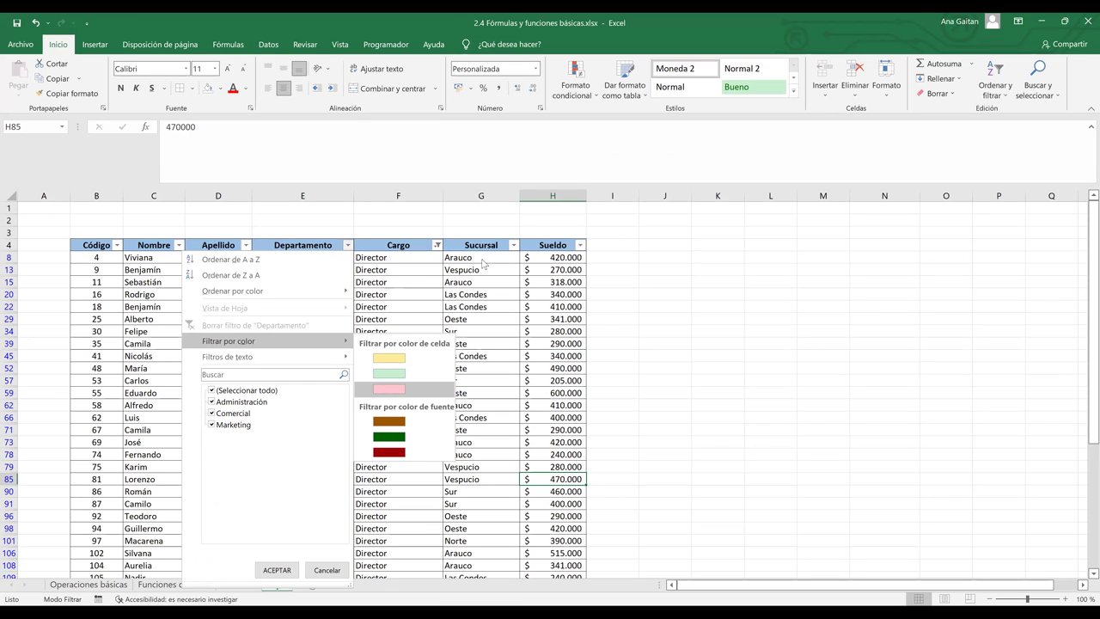
pyautogui.press('Escape')
# - Filter the Departamento column by the yellow cell colour
pyautogui.click(320, 344)
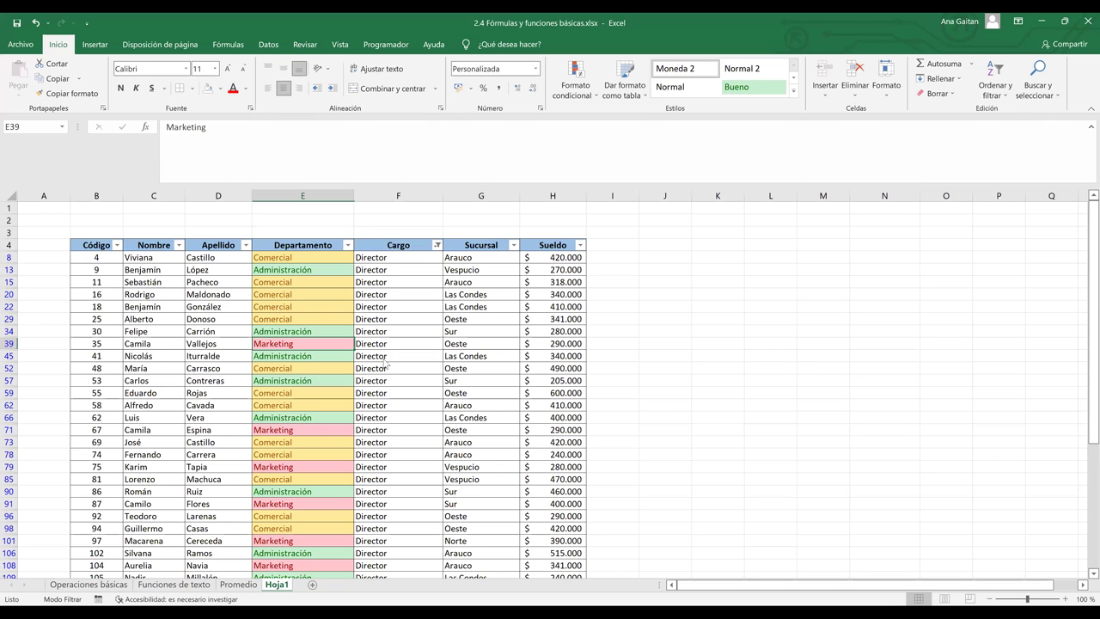
pyautogui.hotkey('alt', 'Down')
pyautogui.press('i')
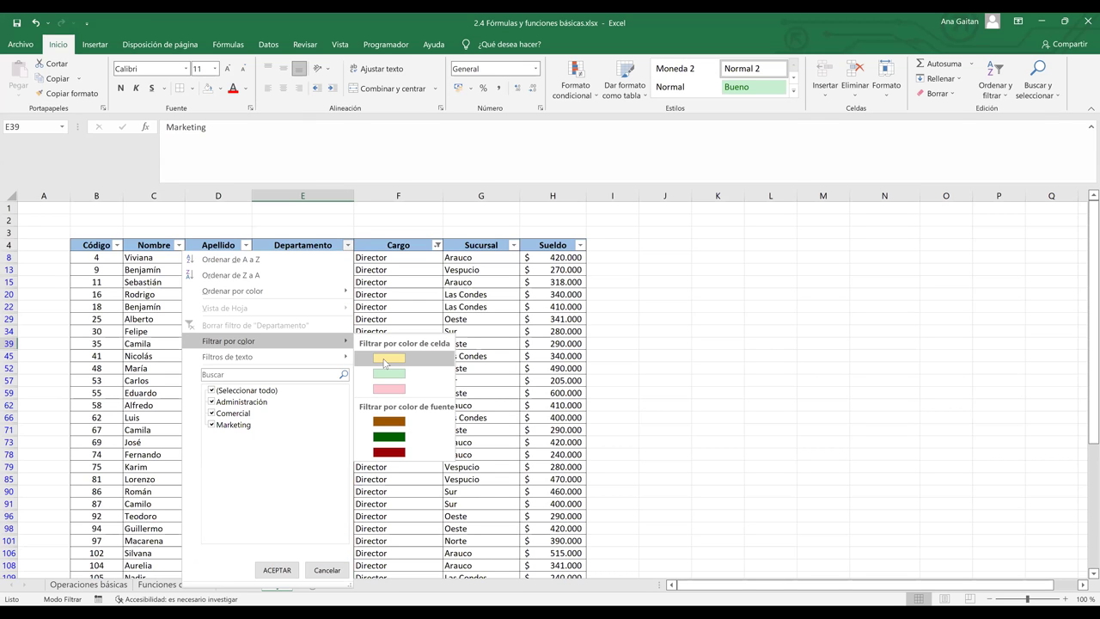
pyautogui.click(387, 358)
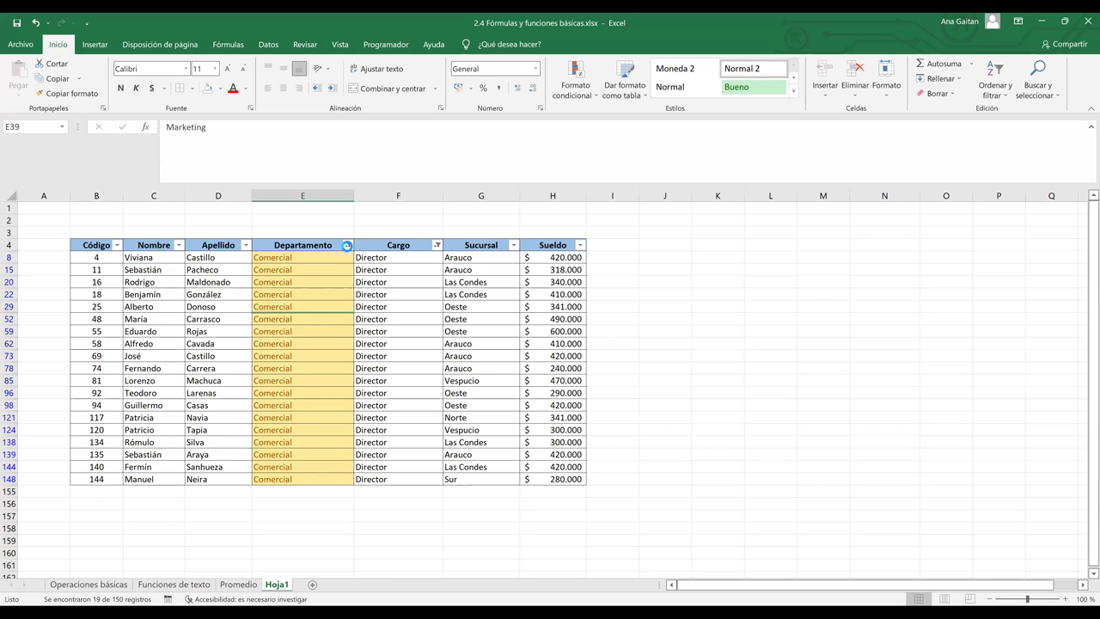
# - Clear the colour filter from the Departamento column, and try filtering it by green cell colour before undoing that filter
pyautogui.click(346, 245)
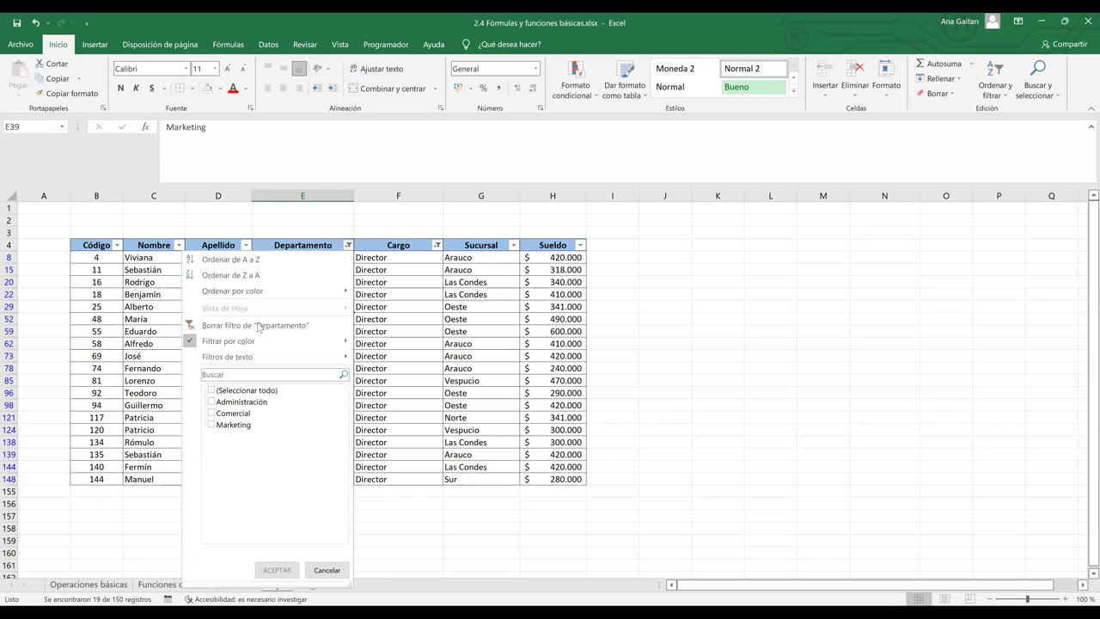
pyautogui.click(258, 327)
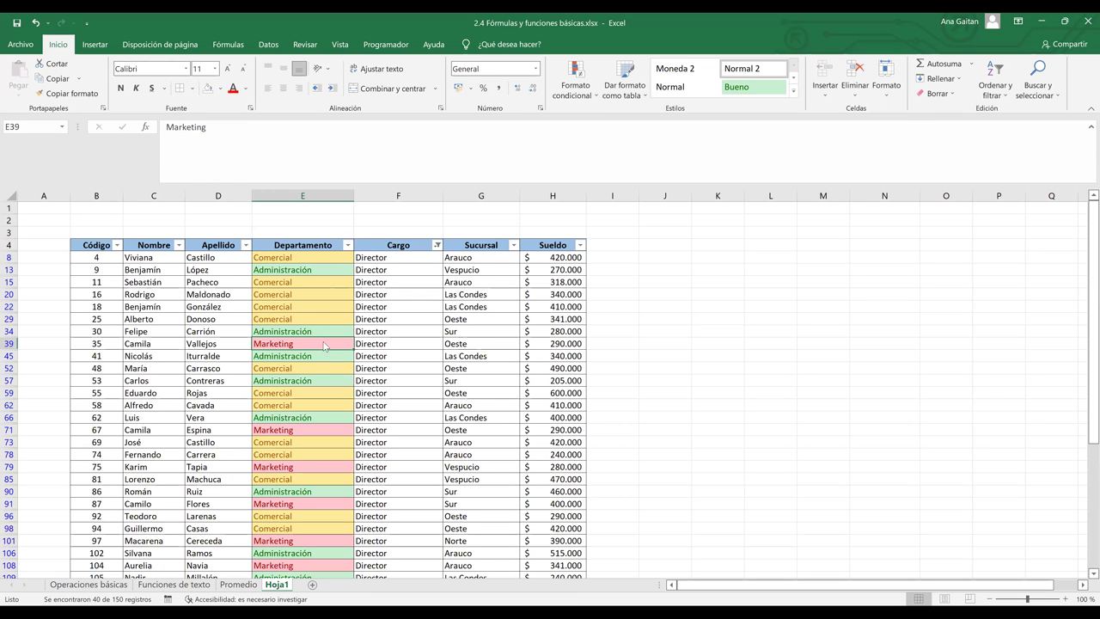
pyautogui.hotkey('alt', 'Down')
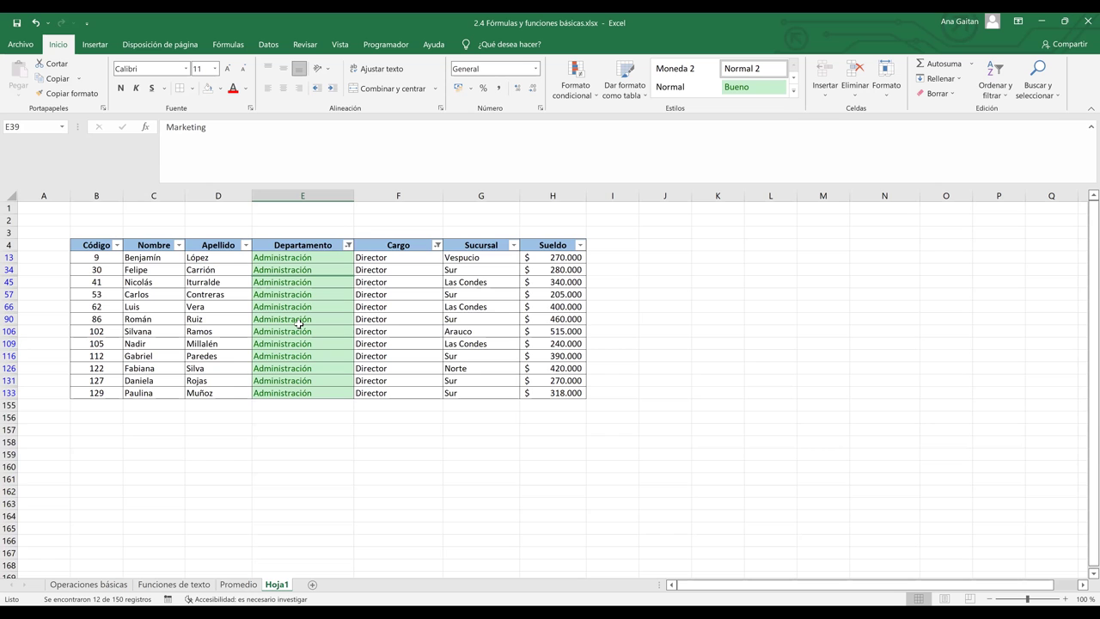
pyautogui.hotkey('ctrl', 'z')
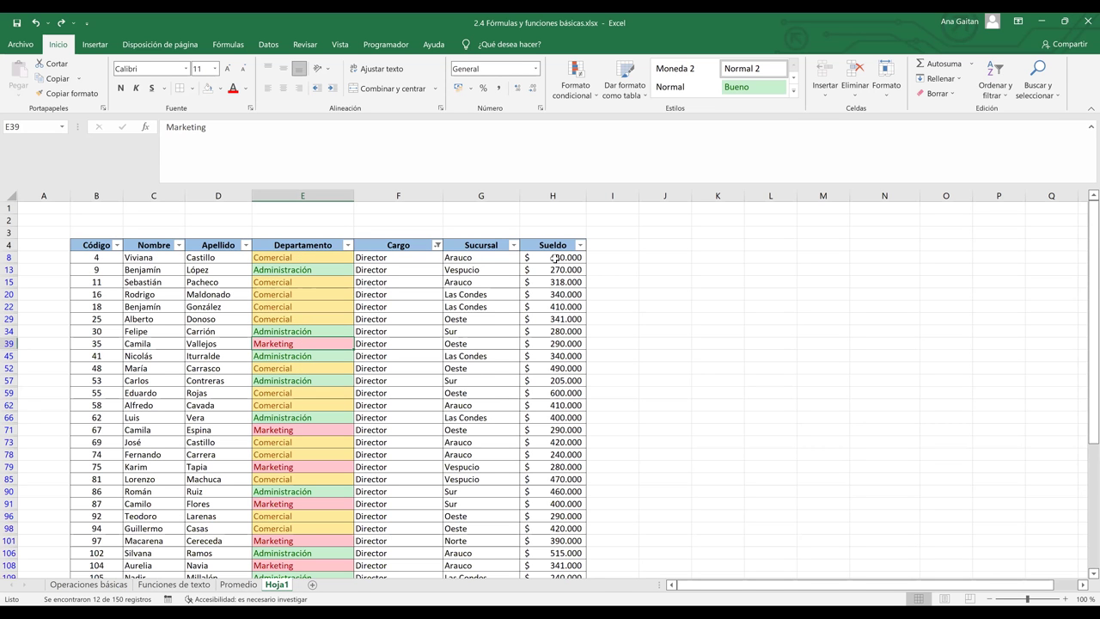
# - Start a between highlight rule for all visible Sueldo cells from H8 to H149
pyautogui.moveTo(554, 257); pyautogui.dragTo(554, 269)
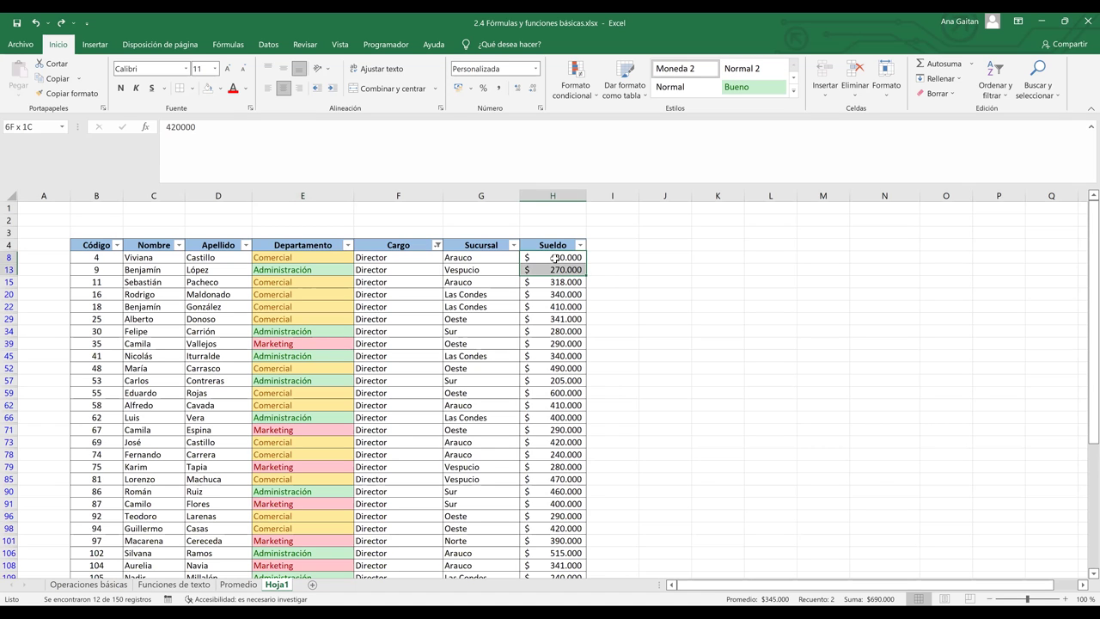
pyautogui.click(554, 257)
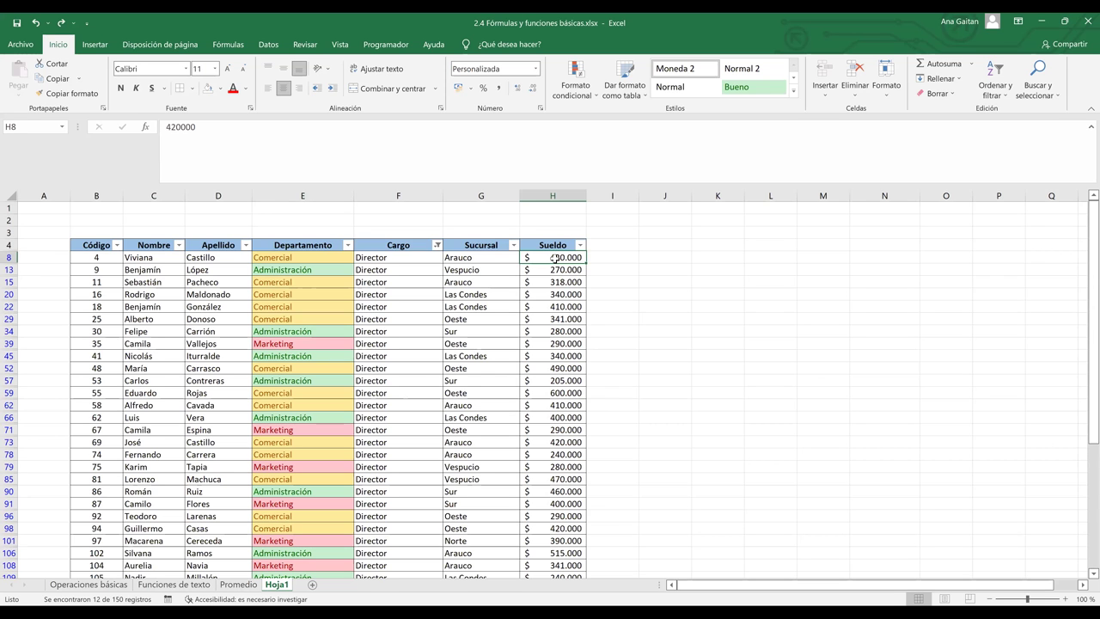
pyautogui.hotkey('ctrl', 'shift', 'Down')
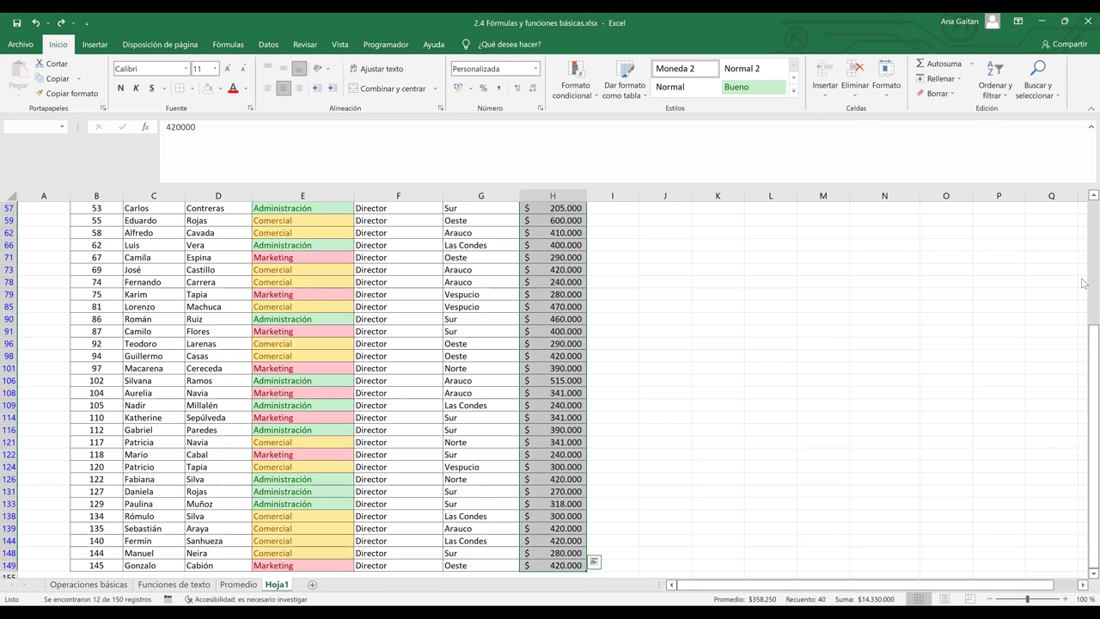
pyautogui.scroll(2, 478, 130)
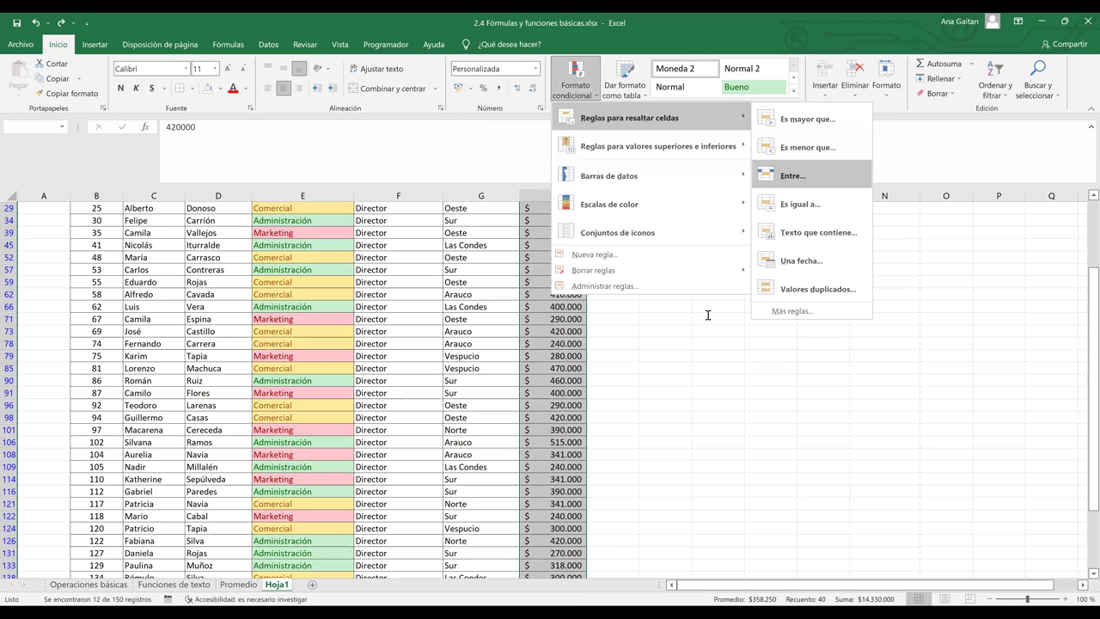
pyautogui.press('Return')
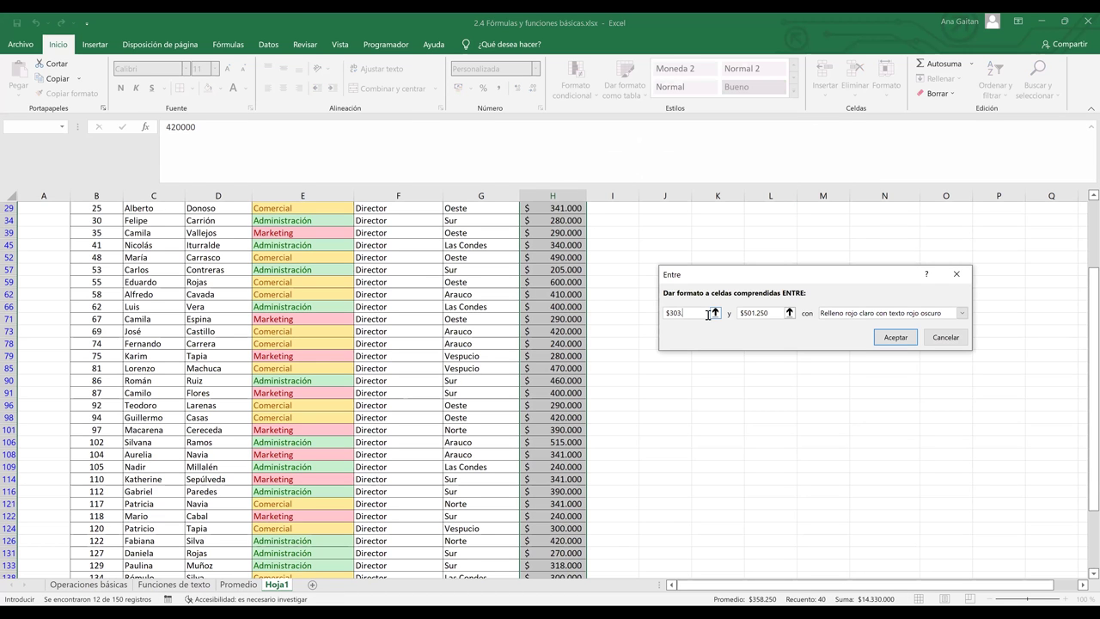
# - Set the between rule's limits to $500 and $600 with green fill and dark green text
pyautogui.press('BackSpace')
pyautogui.press('BackSpace')
pyautogui.press('BackSpace')
pyautogui.press('BackSpace')
pyautogui.write('500.00')
pyautogui.doubleClick(770, 316)
pyautogui.write('$600,')
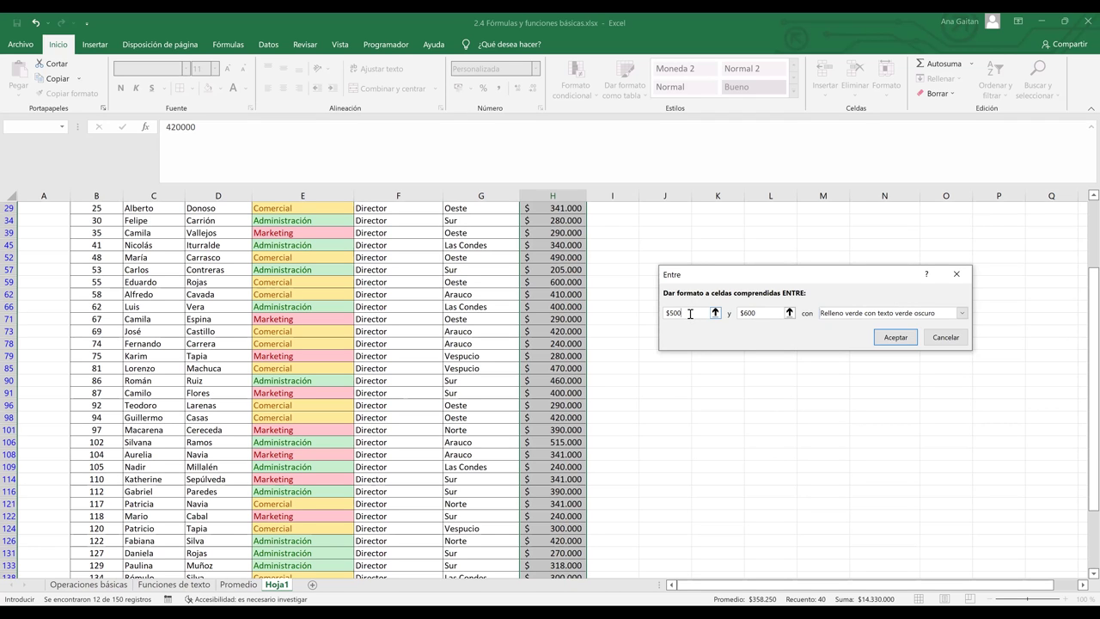
# - Try thousands digits in the between rule's limits, trim both limits again, and apply the rule to the Sueldo cells
pyautogui.write('.000.000')
pyautogui.click(700, 312)
pyautogui.press('BackSpace')
pyautogui.press('BackSpace')
pyautogui.press('BackSpace')
pyautogui.press('BackSpace')
pyautogui.click(777, 312)
pyautogui.press('BackSpace')
pyautogui.press('BackSpace')
pyautogui.press('BackSpace')
pyautogui.press('BackSpace')
pyautogui.press('Return')
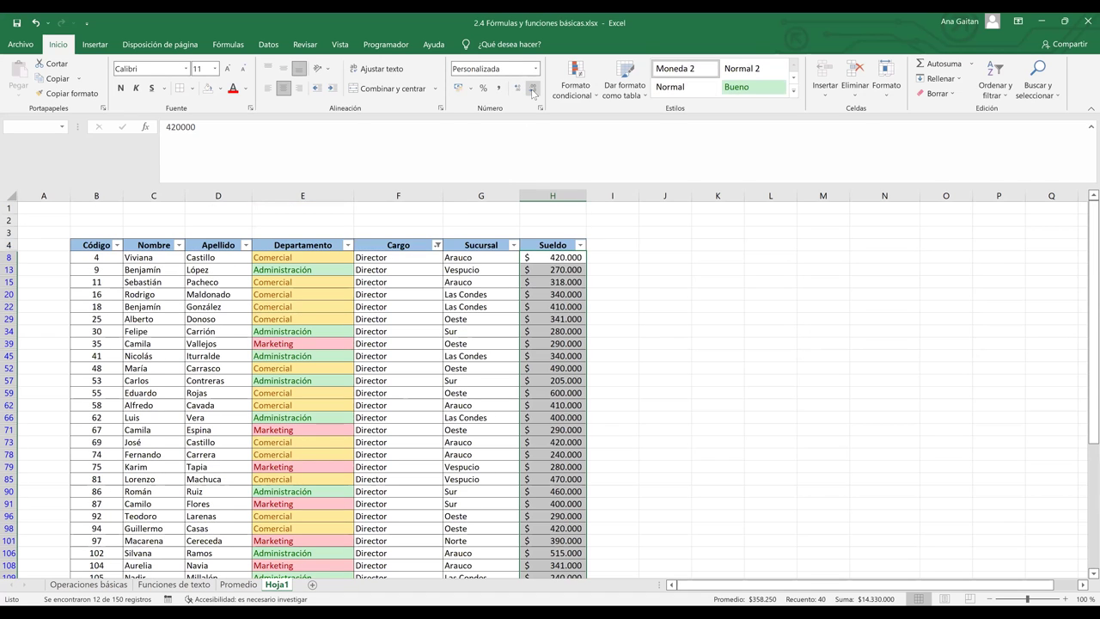
# - Add a decimal place to the salary in H8 and remove it again
pyautogui.click(557, 259)
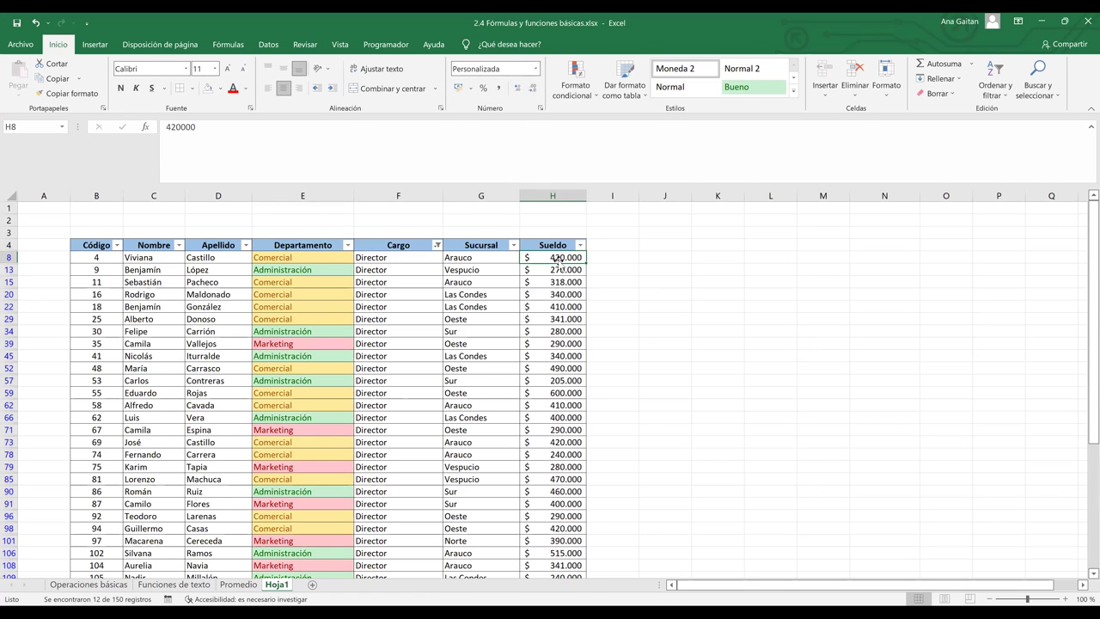
pyautogui.click(518, 89)
pyautogui.click(532, 91)
# - Apply the General number format to all visible Sueldo cells from H8 to H149
pyautogui.click(558, 269)
pyautogui.press('Up')
pyautogui.keyDown('shift'); pyautogui.click(549, 416); pyautogui.keyUp('shift')
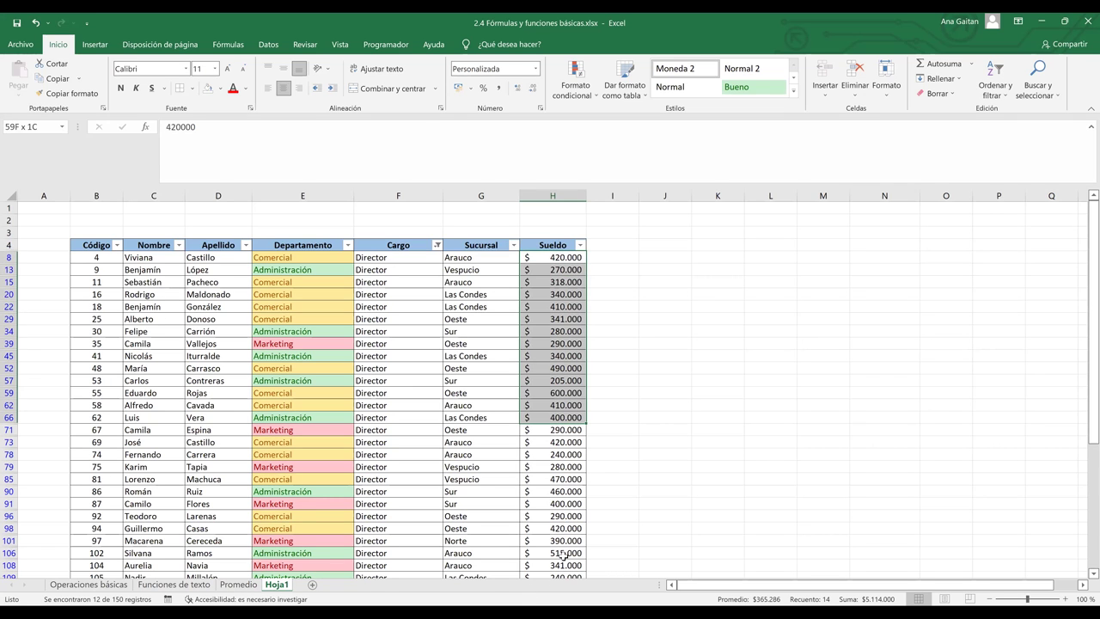
pyautogui.hotkey('ctrl', 'shift', 'Down')
pyautogui.click(536, 70)
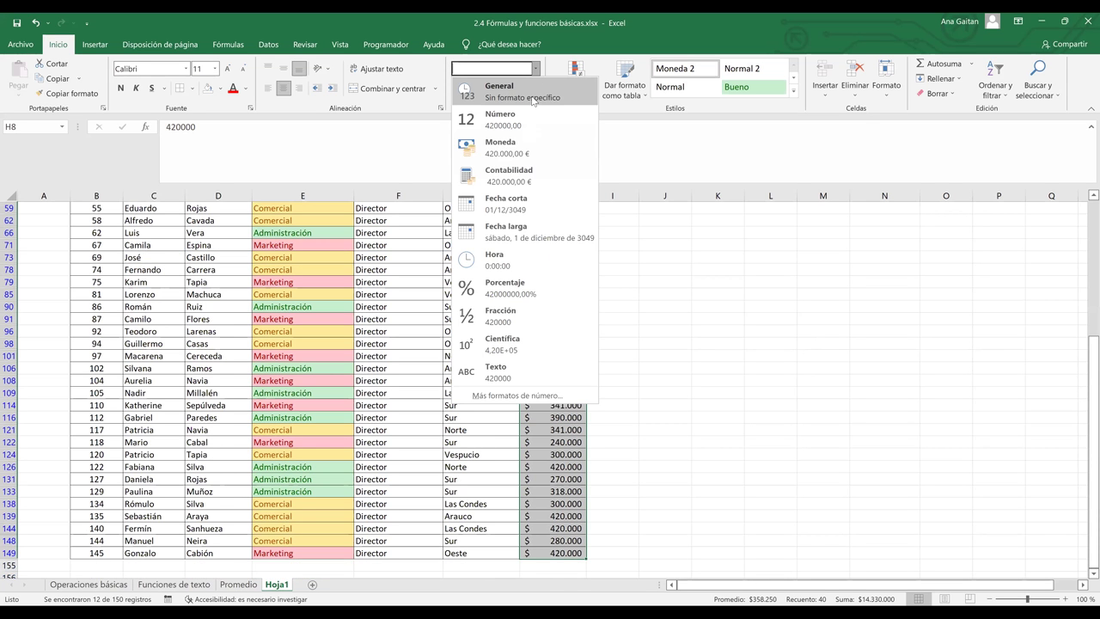
pyautogui.click(535, 93)
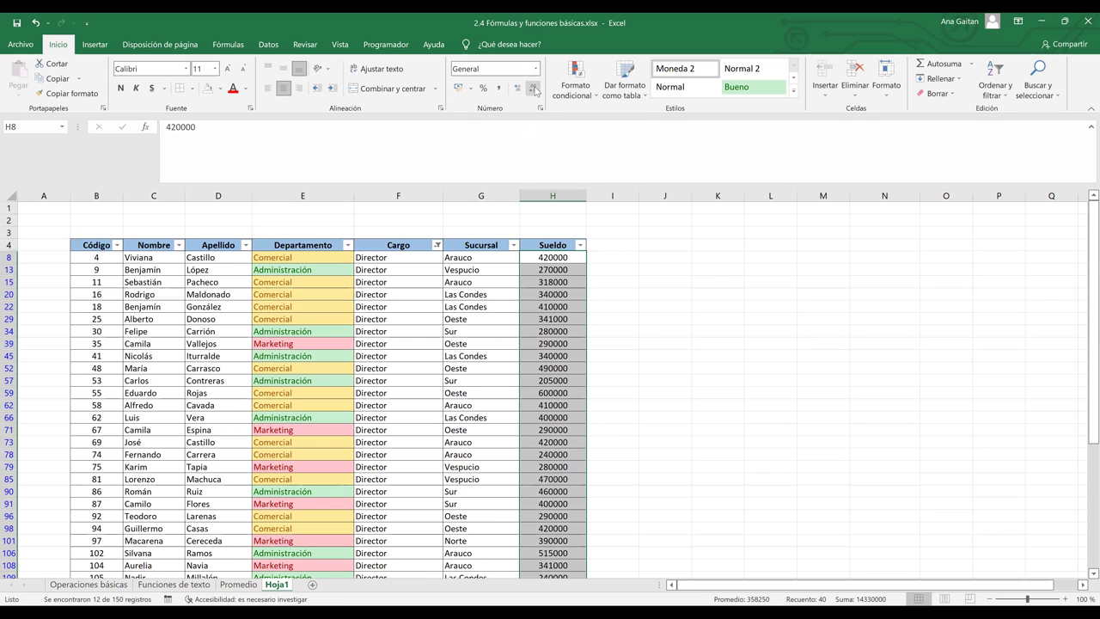
# - Change the selected Sueldo cells to the Número format without decimal places
pyautogui.click(535, 71)
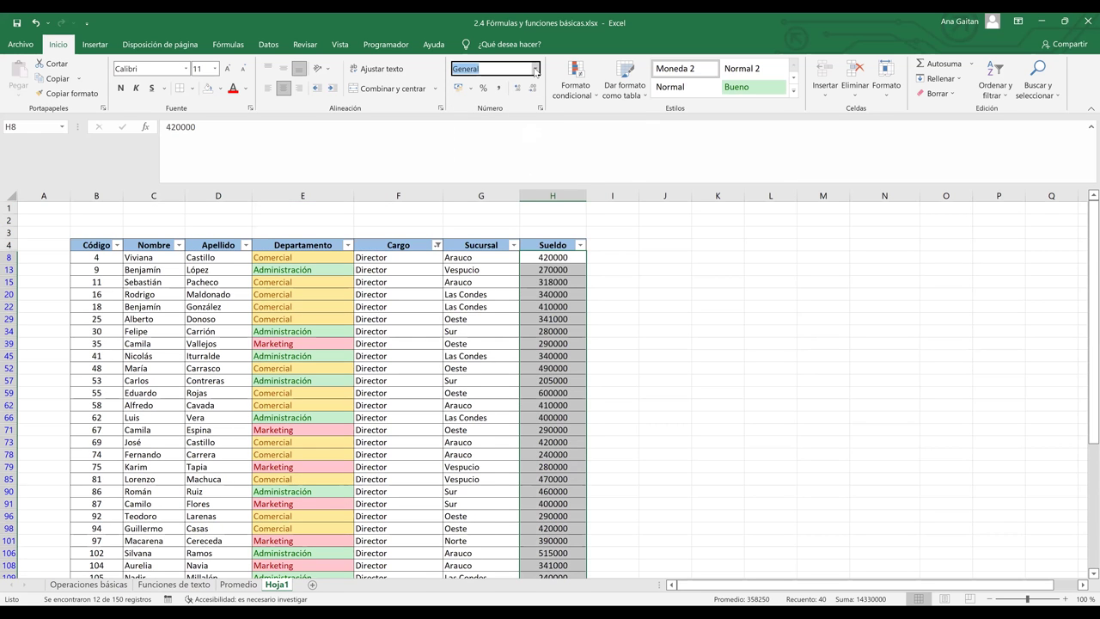
pyautogui.click(534, 71)
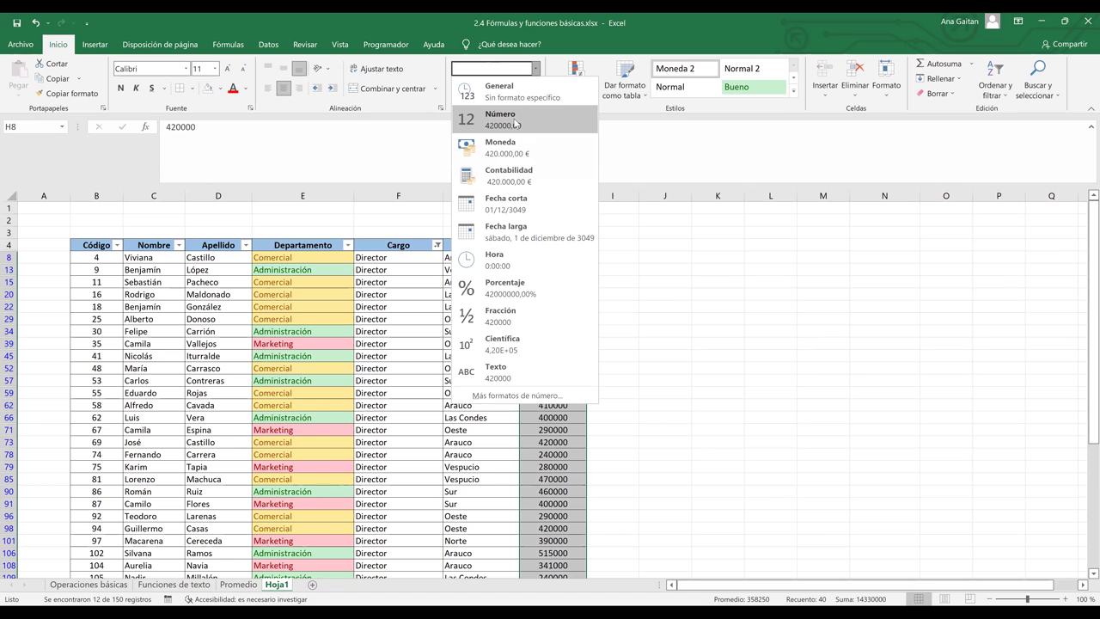
pyautogui.click(572, 122)
pyautogui.click(534, 89)
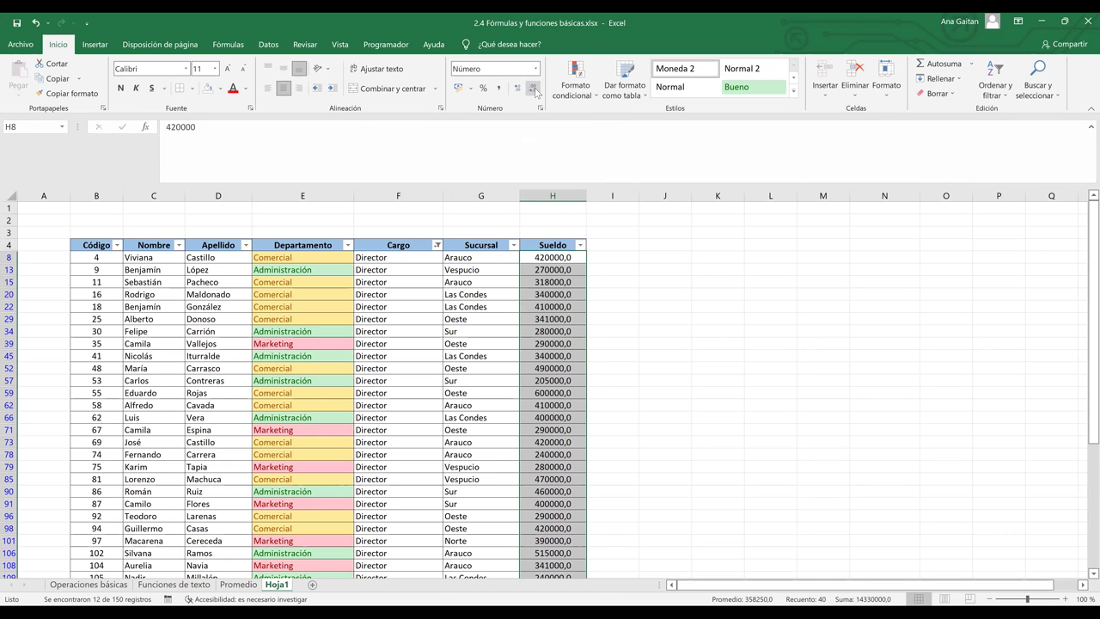
pyautogui.click(535, 89)
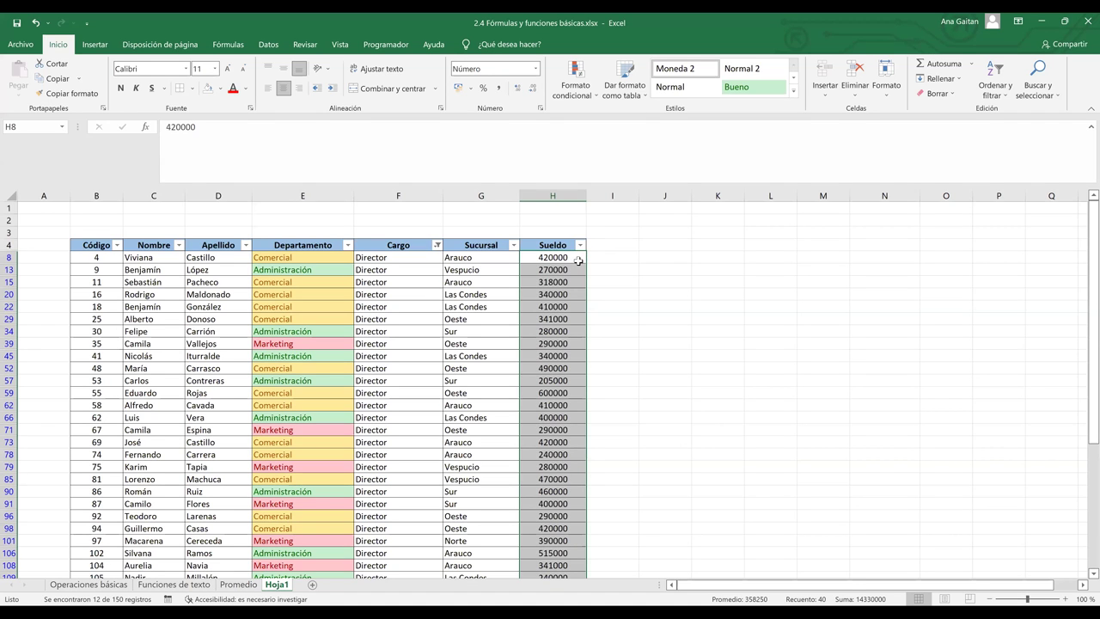
# - Preview the custom format codes 0, 0,00, #.##0, #.##0,00 and #.##0;-#.##0 on the Sueldo values
pyautogui.click(541, 112)
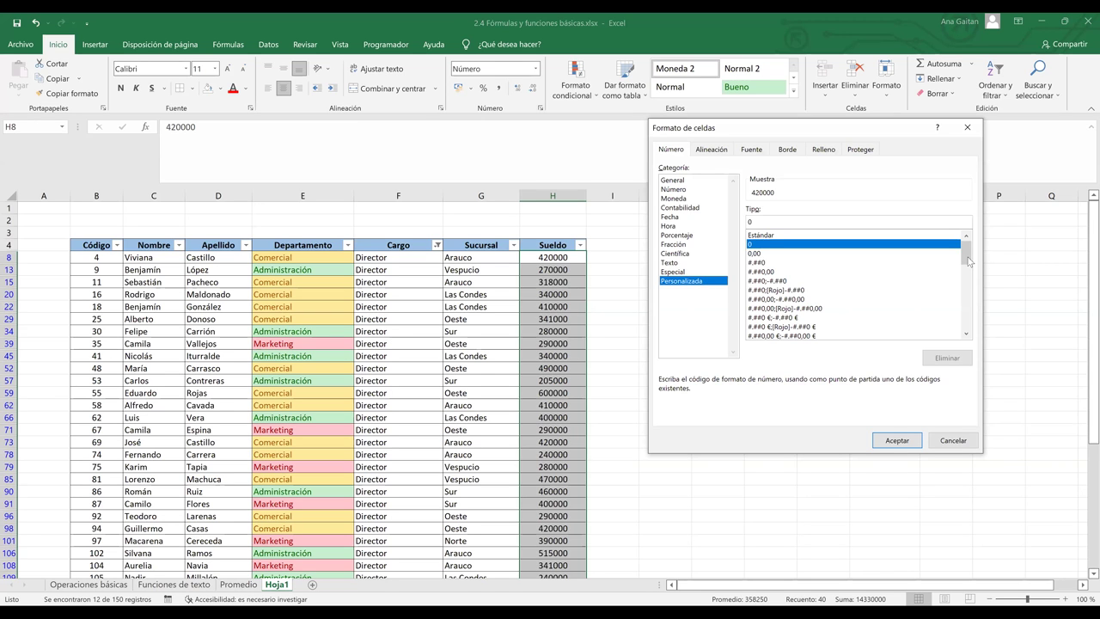
pyautogui.click(853, 255)
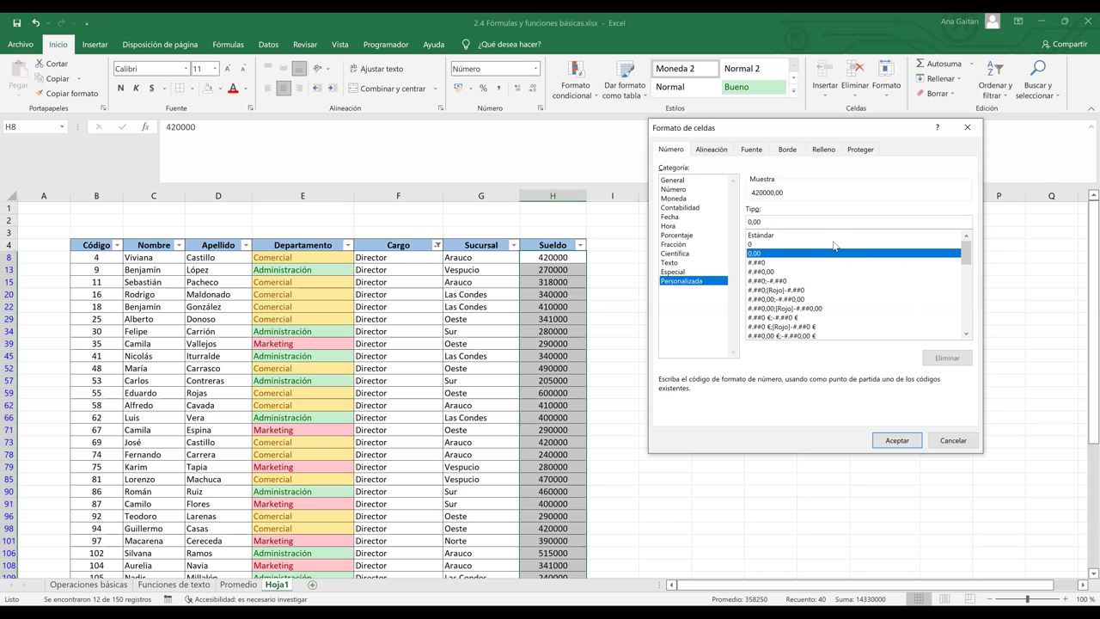
pyautogui.click(833, 244)
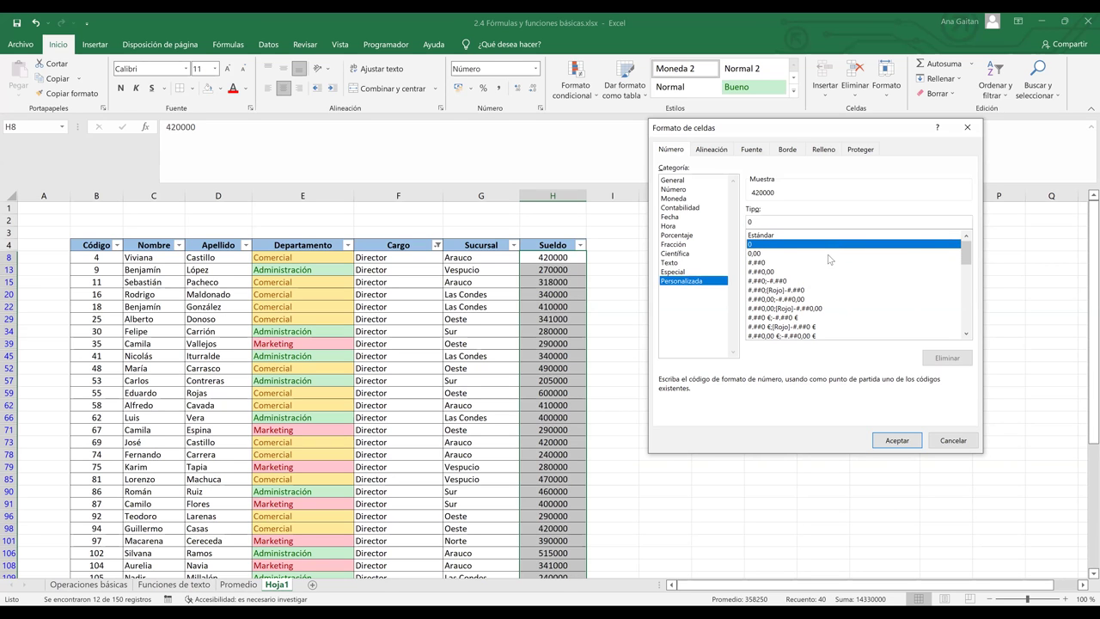
pyautogui.click(828, 256)
pyautogui.click(819, 263)
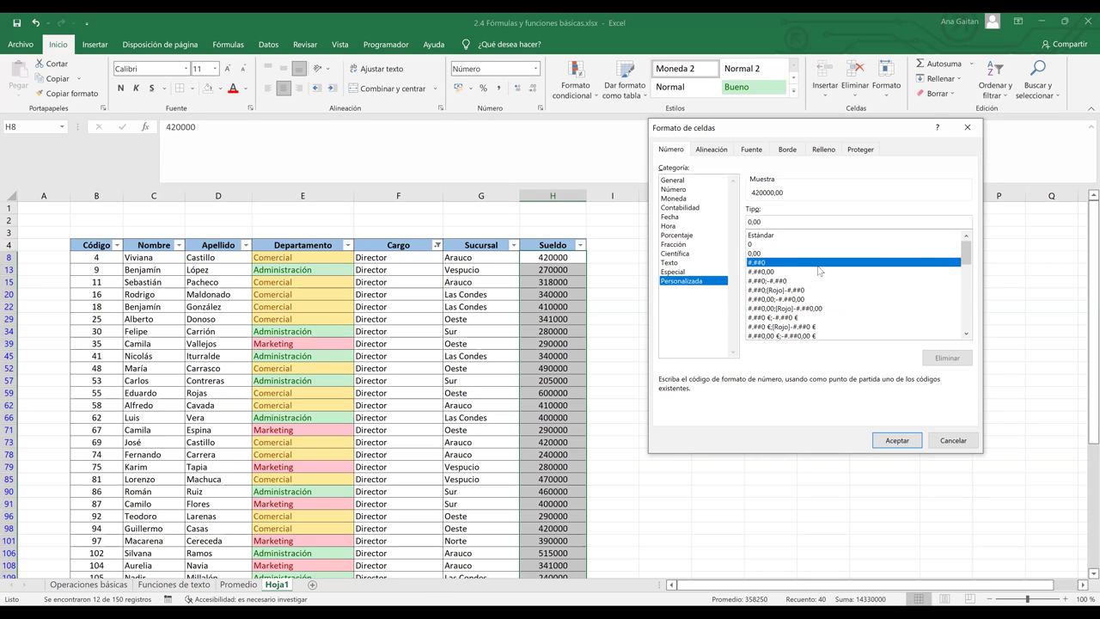
pyautogui.click(817, 272)
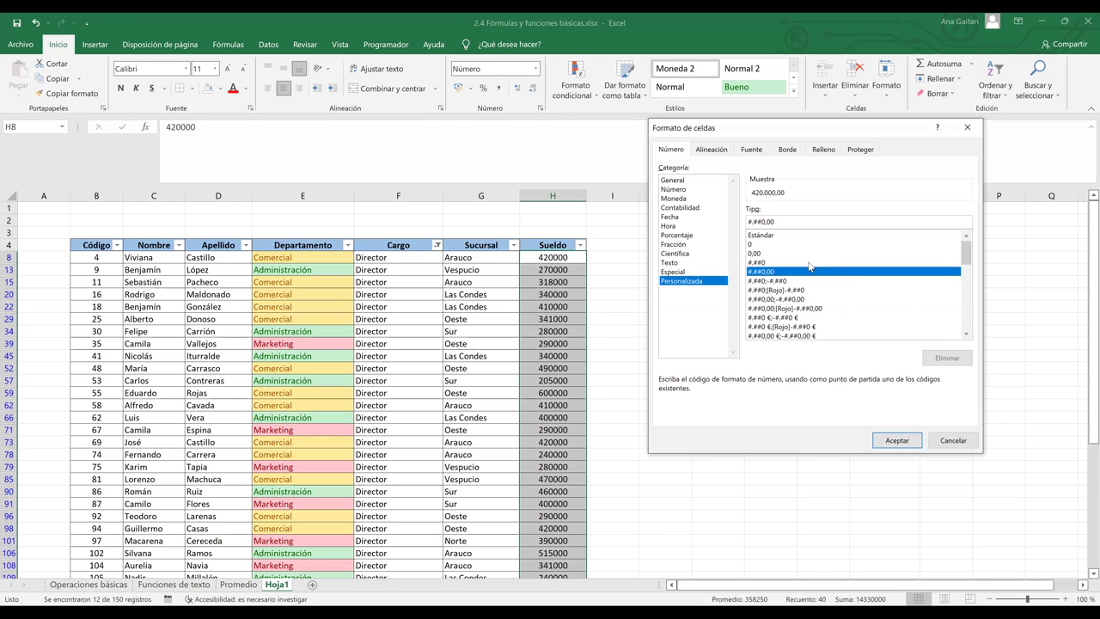
pyautogui.click(809, 262)
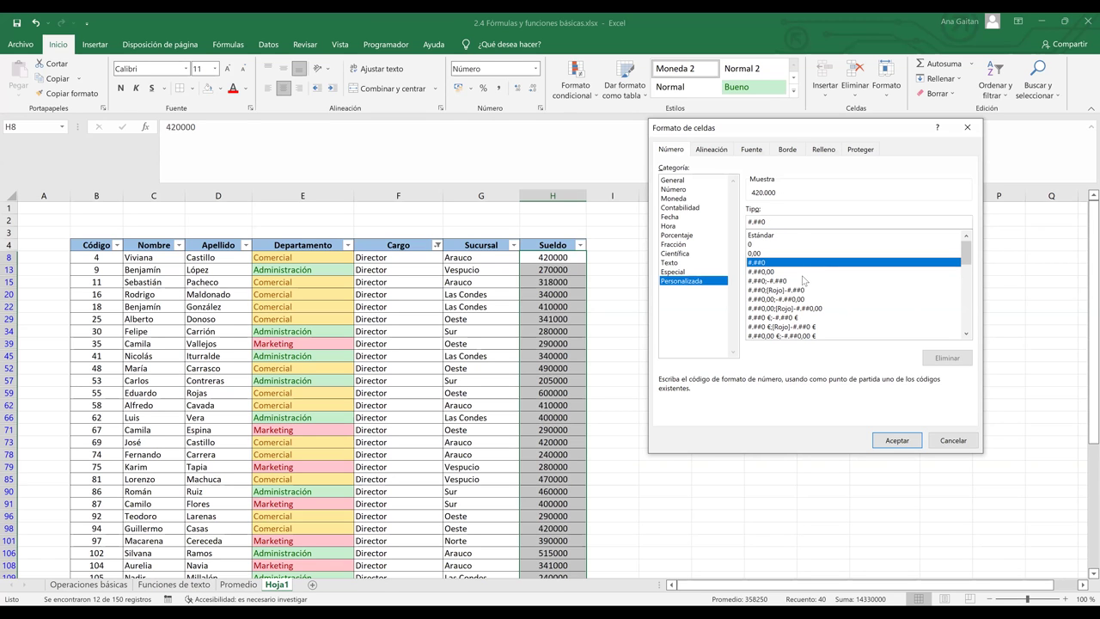
pyautogui.click(802, 280)
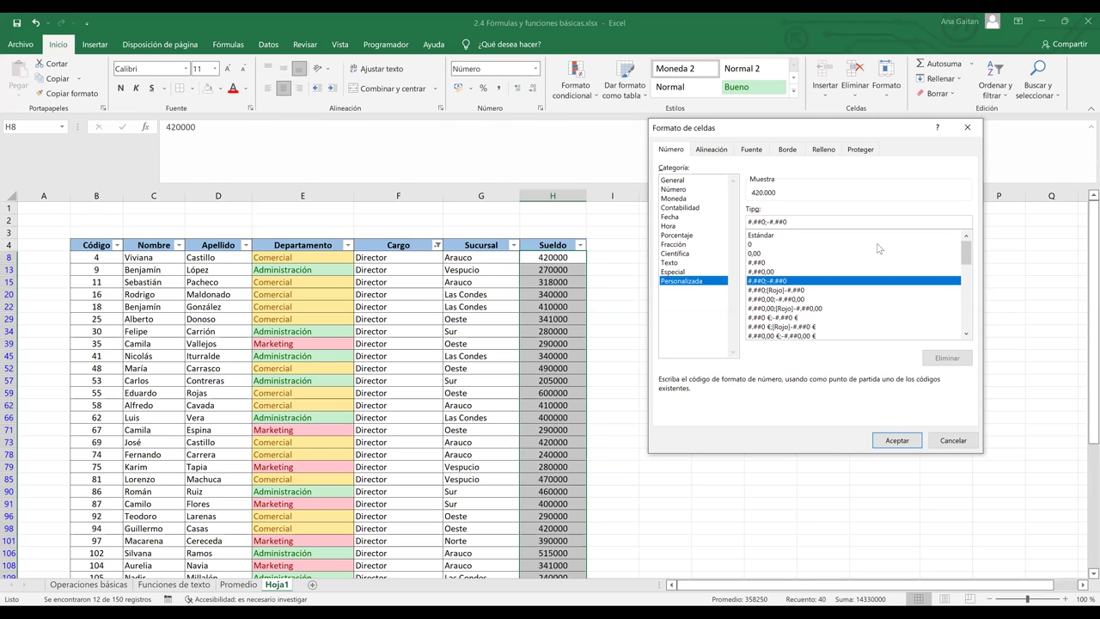
# - Look through the custom number format codes and preview #.##0,00 on the Sueldo values
pyautogui.scroll(-10, 955, 305)
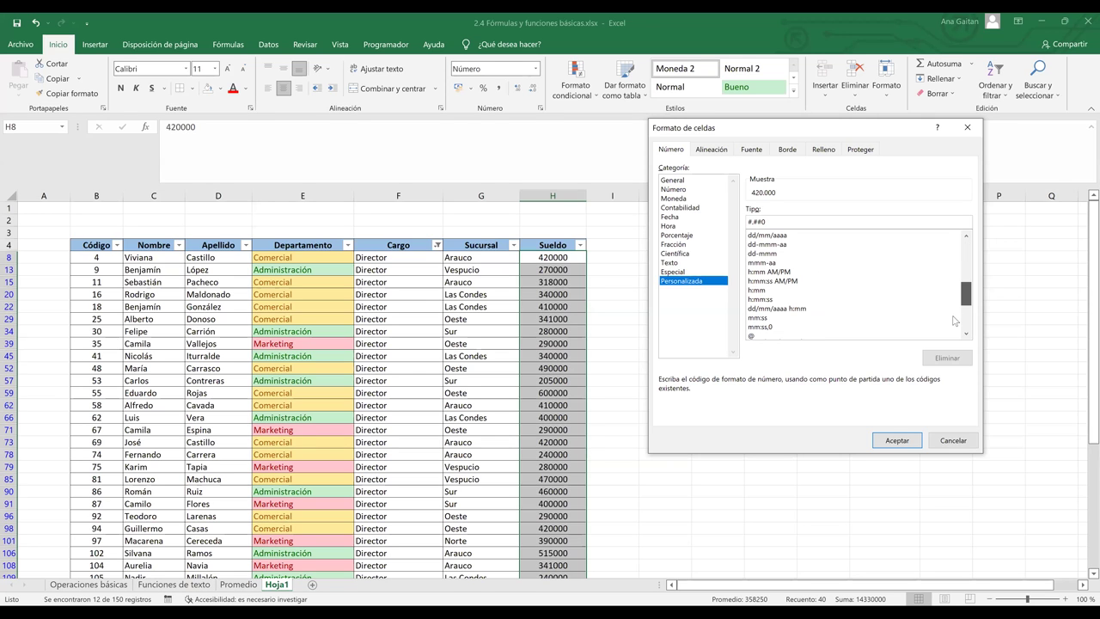
pyautogui.scroll(1, 953, 295)
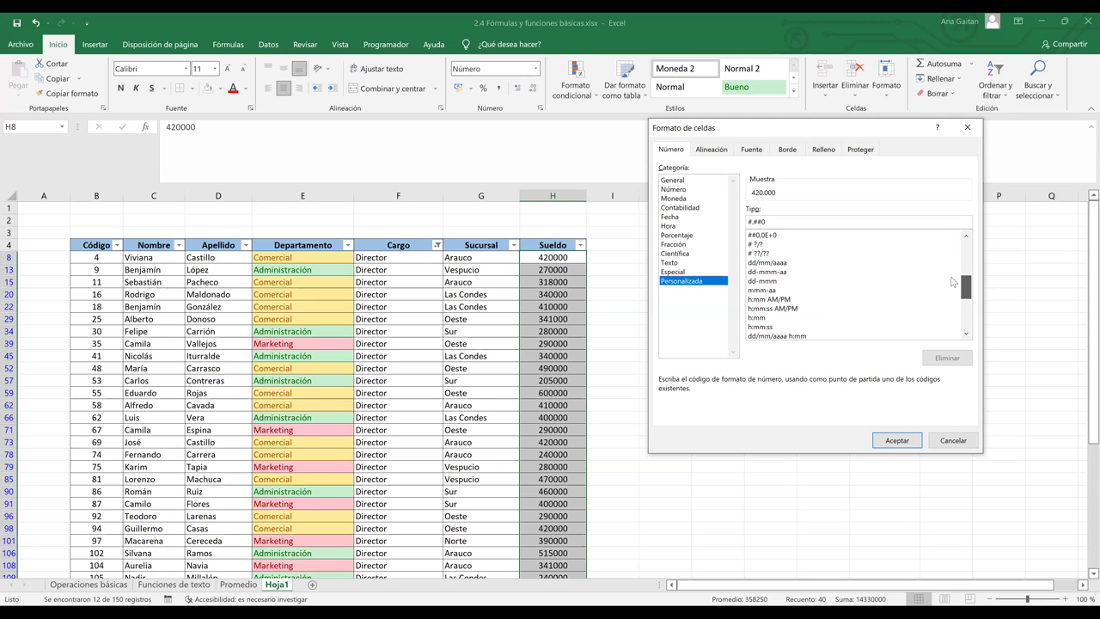
pyautogui.scroll(2, 953, 281)
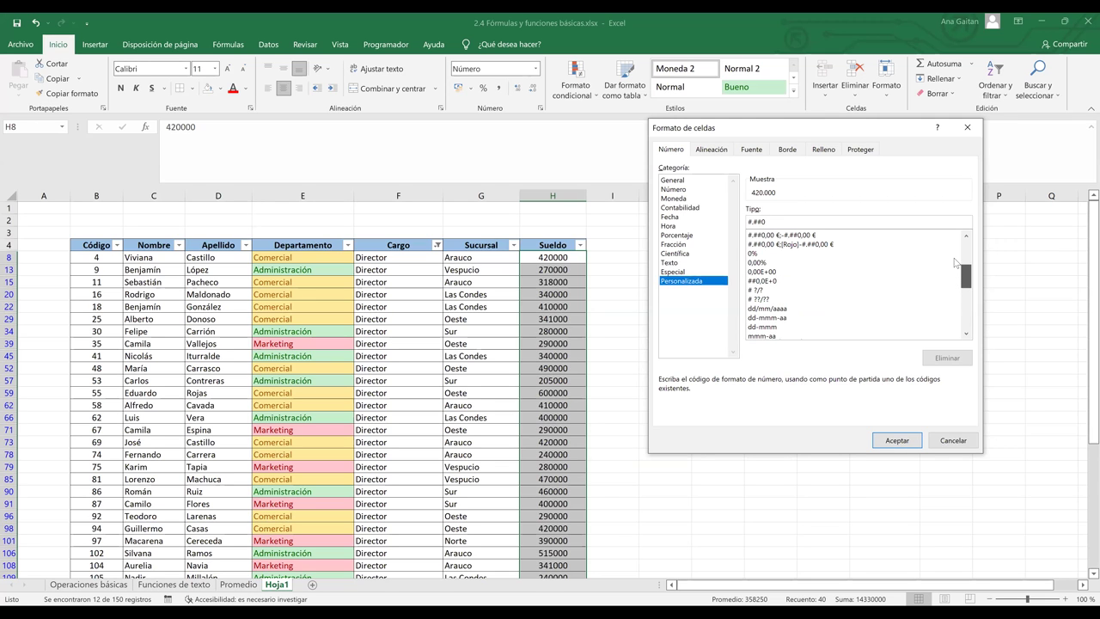
pyautogui.scroll(4, 822, 273)
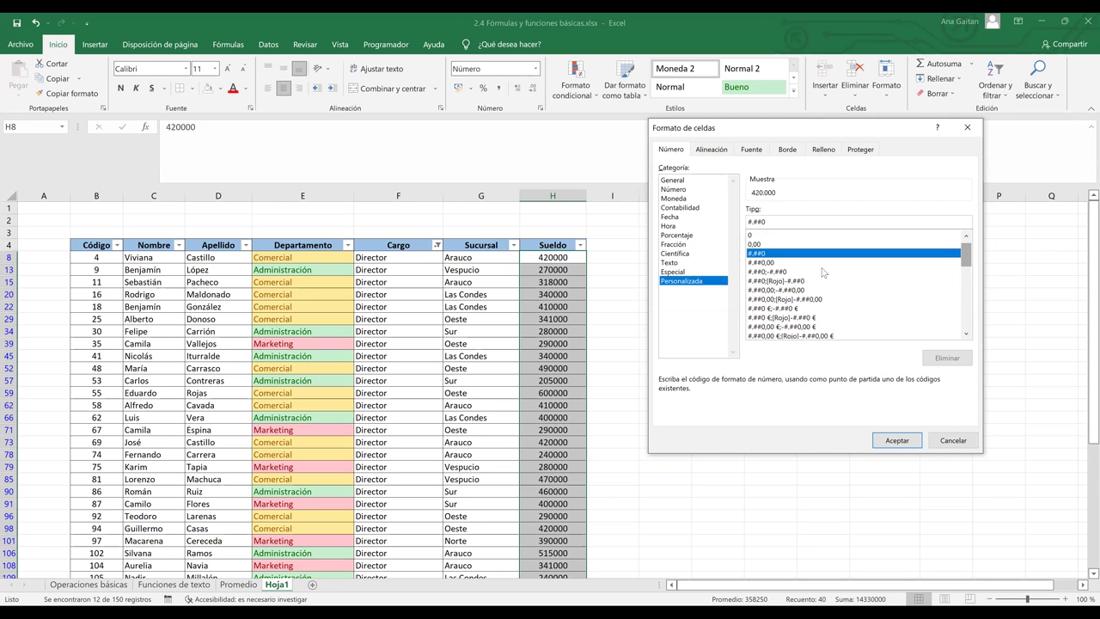
pyautogui.click(775, 263)
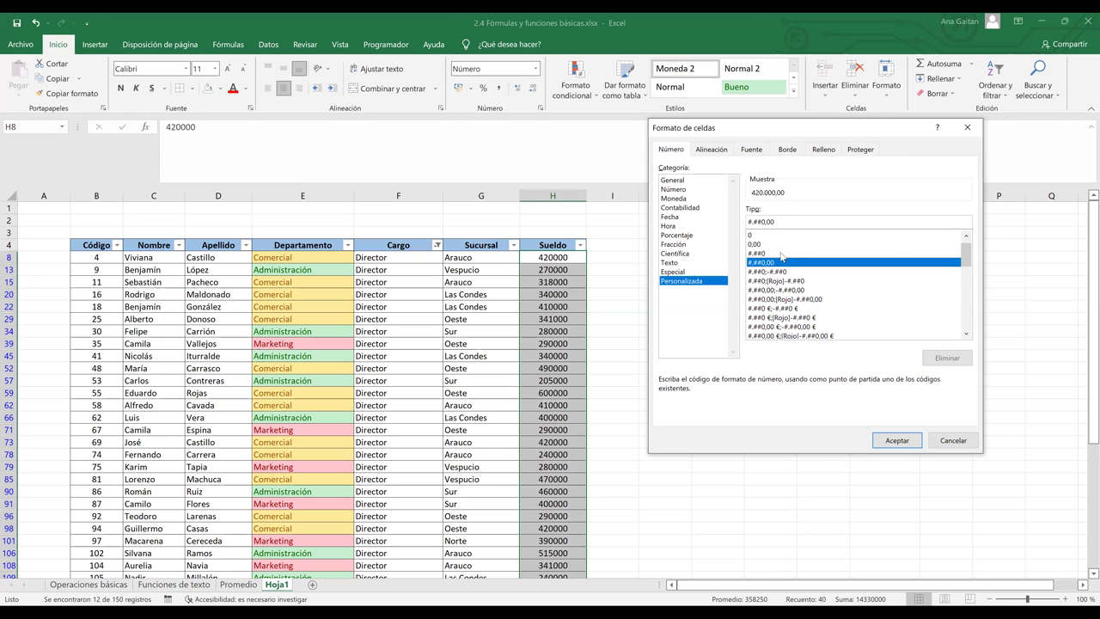
pyautogui.click(966, 235)
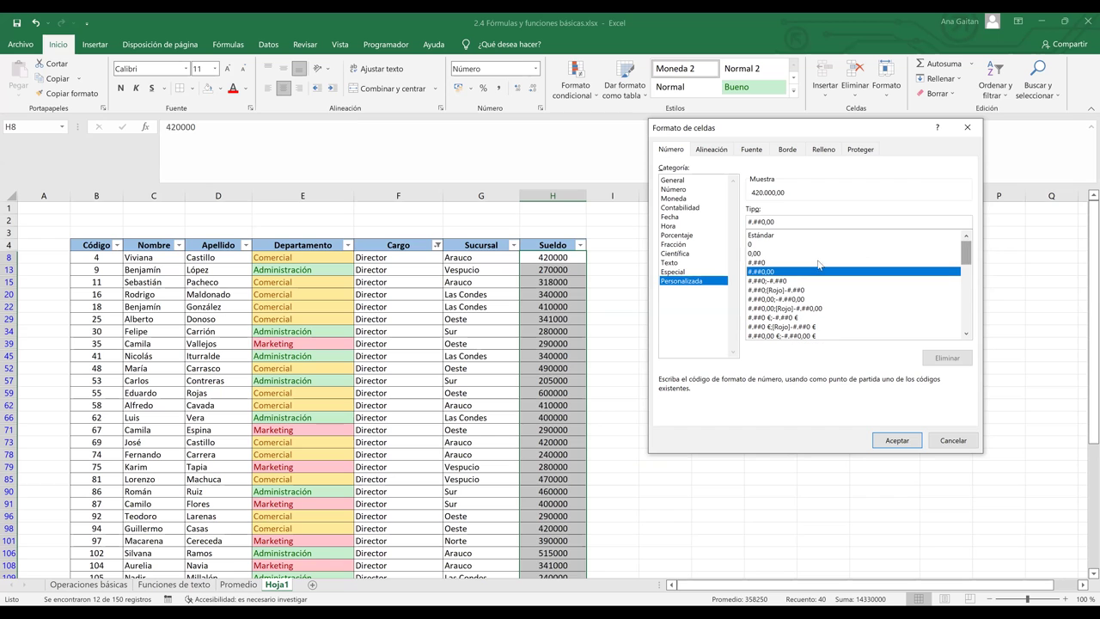
# - Compare the custom format codes 0 and 0,00, and apply 0,00 to the selected Sueldo cells
pyautogui.click(762, 245)
pyautogui.click(765, 221)
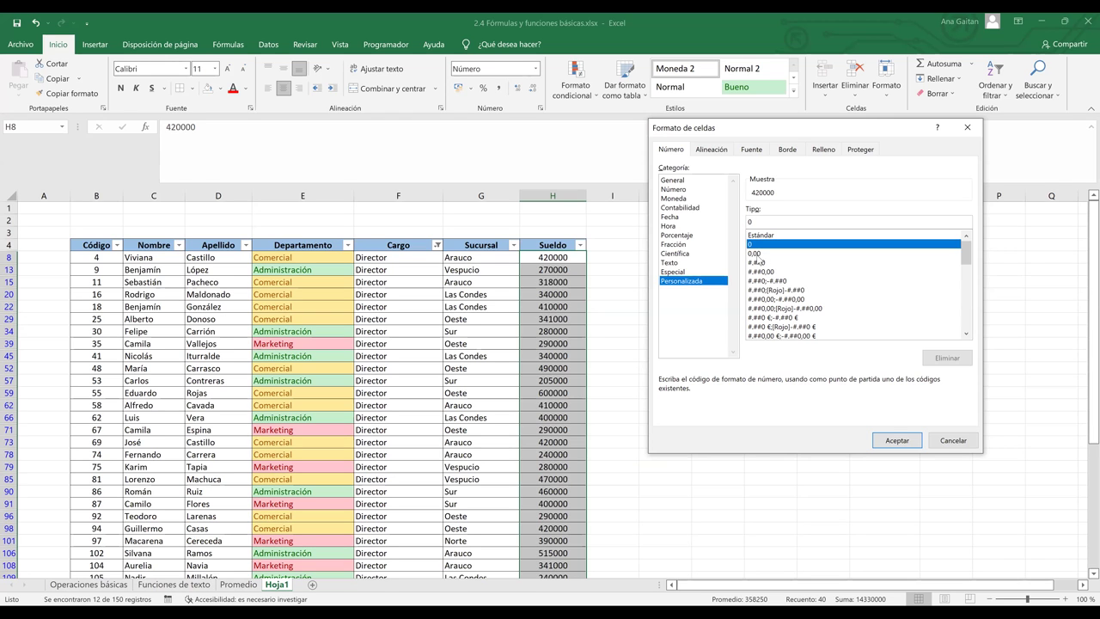
pyautogui.click(758, 255)
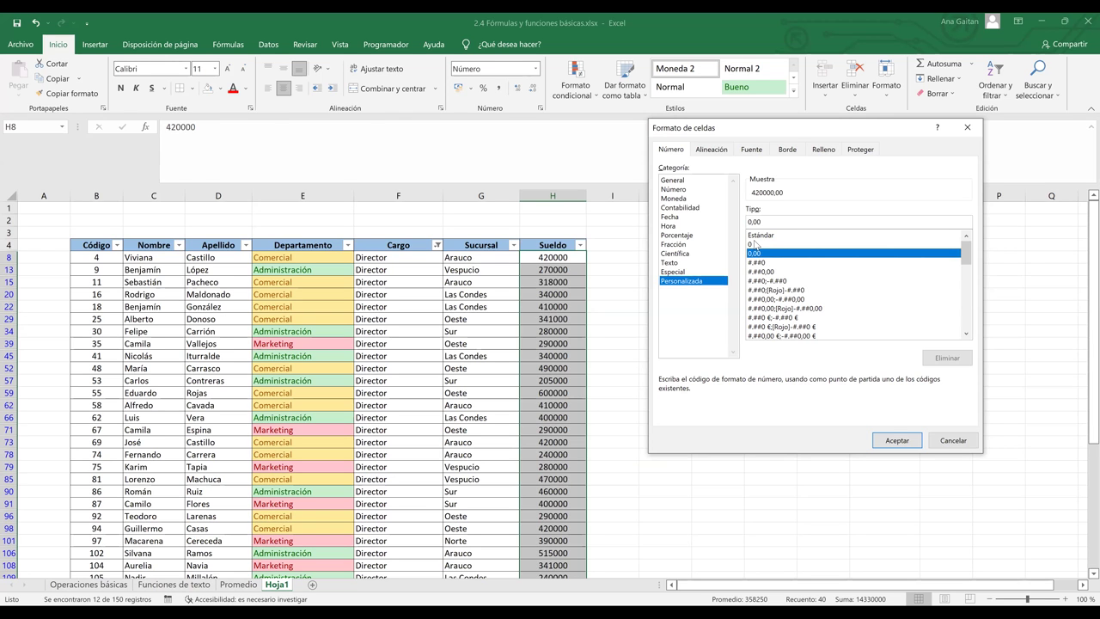
pyautogui.click(757, 245)
pyautogui.click(758, 254)
pyautogui.click(766, 244)
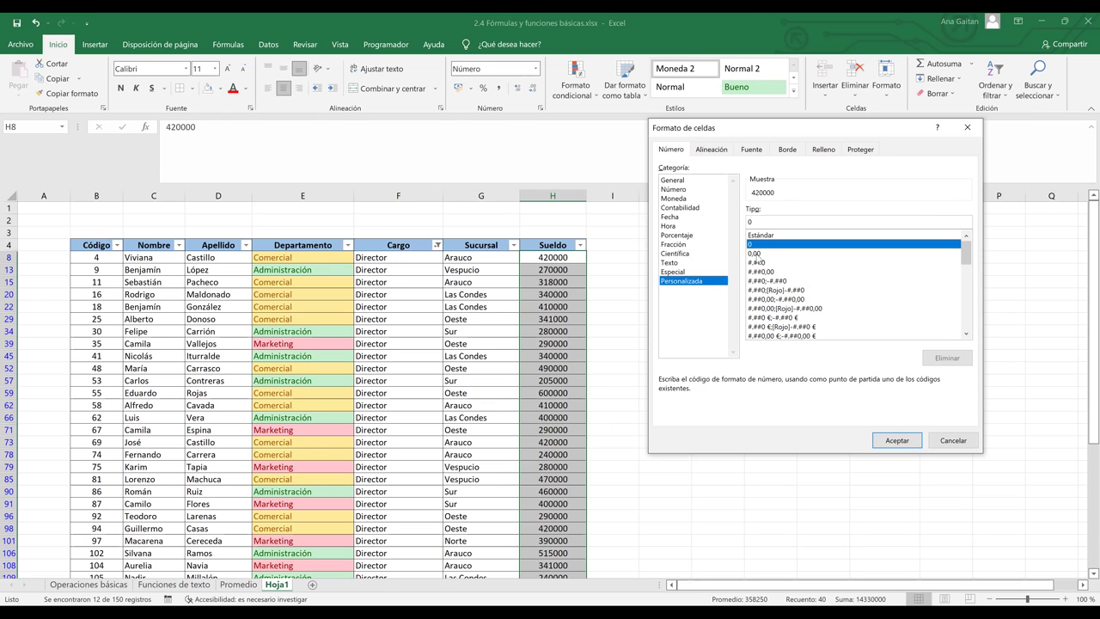
pyautogui.click(756, 254)
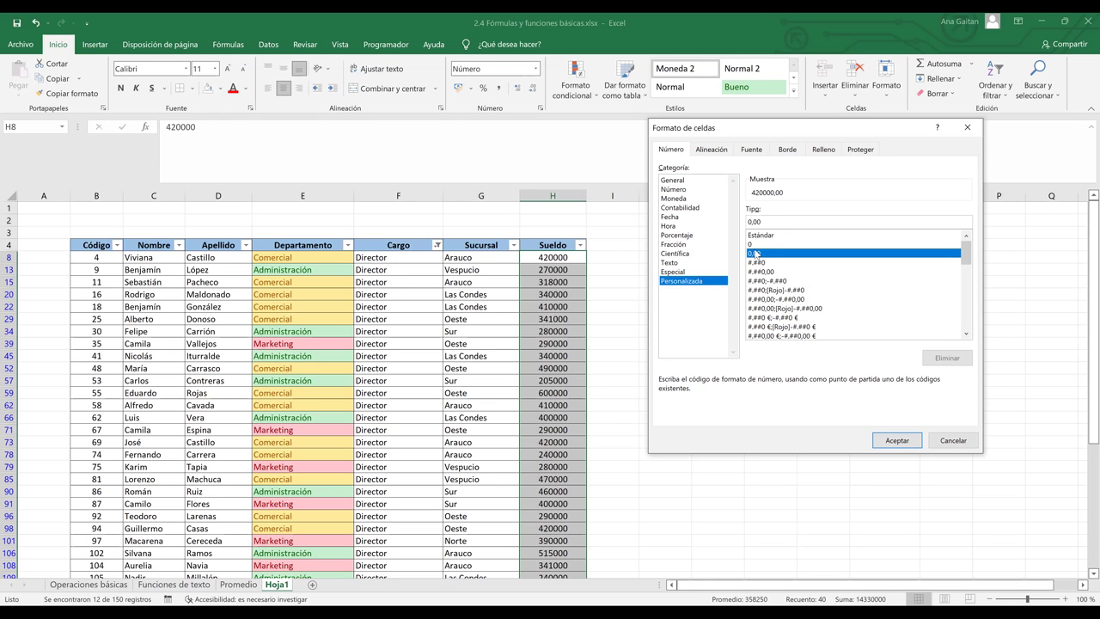
pyautogui.click(895, 442)
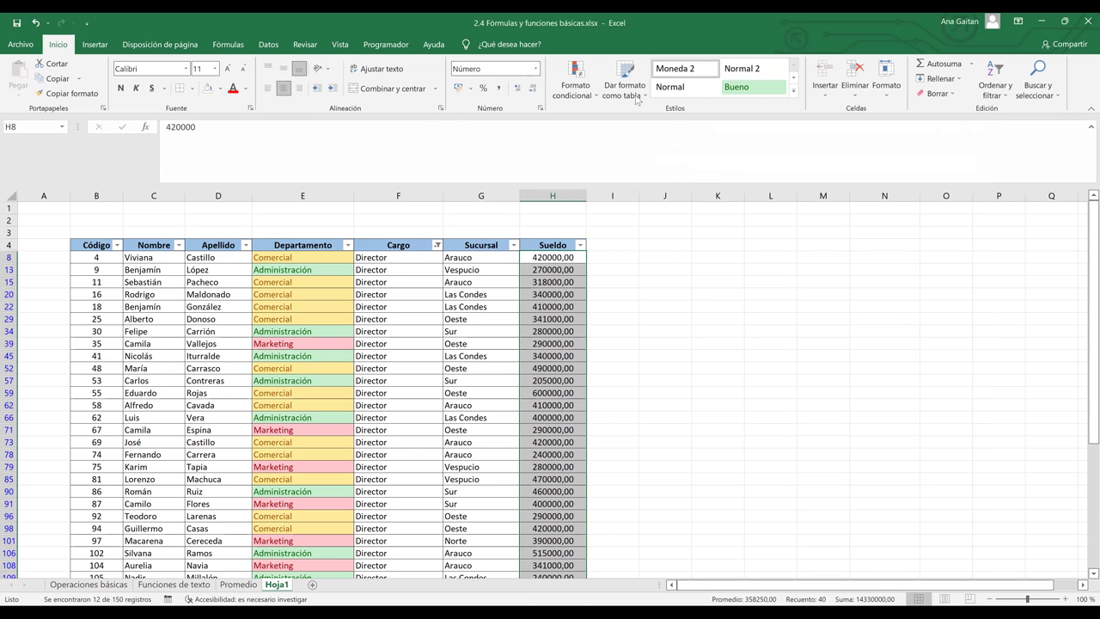
# - Remove both decimal places from the Sueldo values, and try adding and removing decimals again
pyautogui.doubleClick(532, 89)
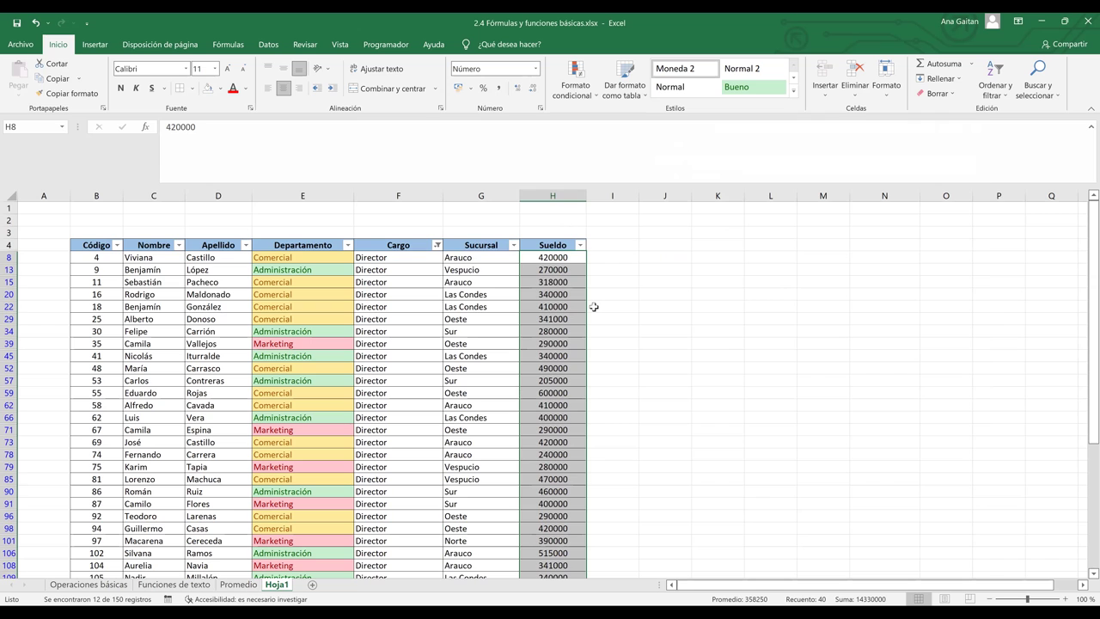
pyautogui.hotkey('alt', 'o')
pyautogui.press('0')
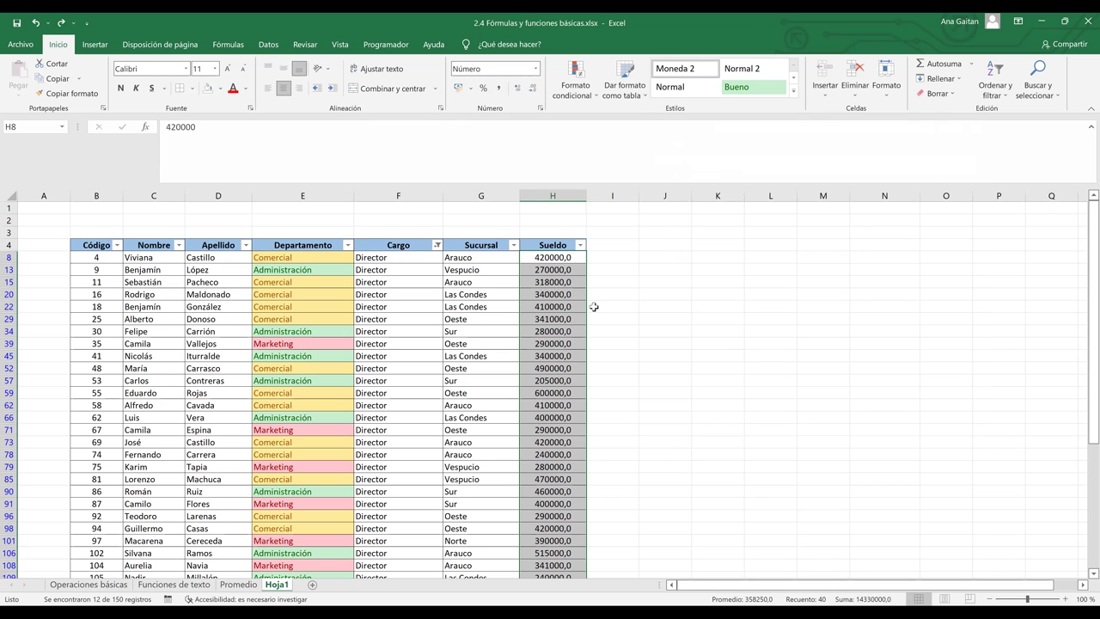
pyautogui.hotkey('alt', 'o')
pyautogui.press('0')
pyautogui.hotkey('alt', 'o')
pyautogui.press('9')
pyautogui.hotkey('alt', 'o')
pyautogui.press('9')
pyautogui.hotkey('alt', 'o')
pyautogui.press('0')
# - Undo the number format changes on the Sueldo cells, back to the $ currency format without decimals
pyautogui.hotkey('ctrl', 'z')
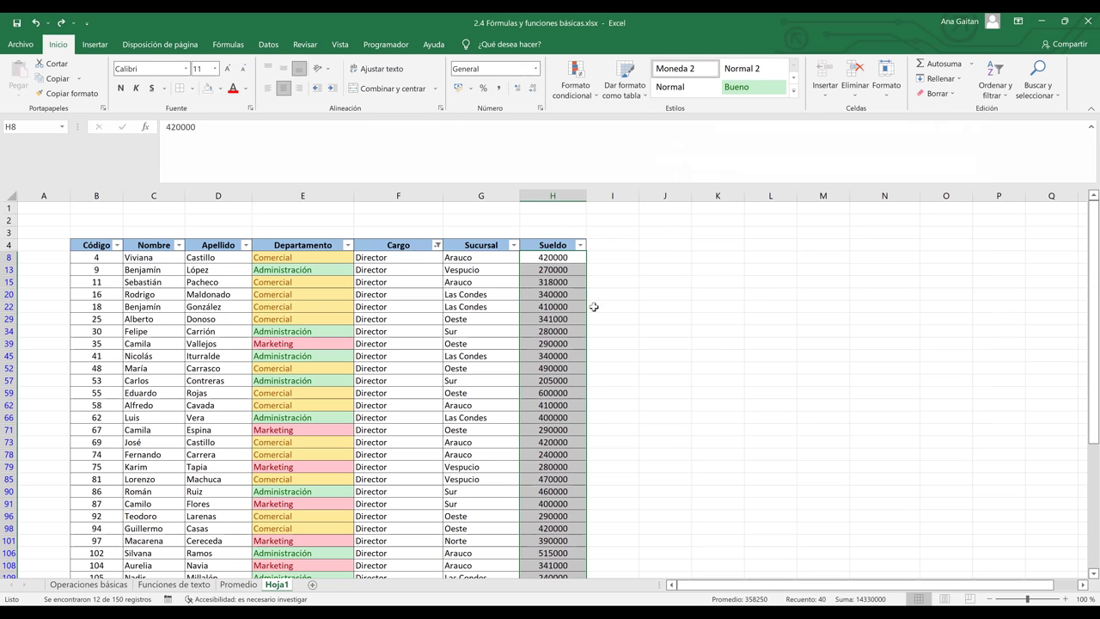
pyautogui.hotkey('ctrl', 'z')
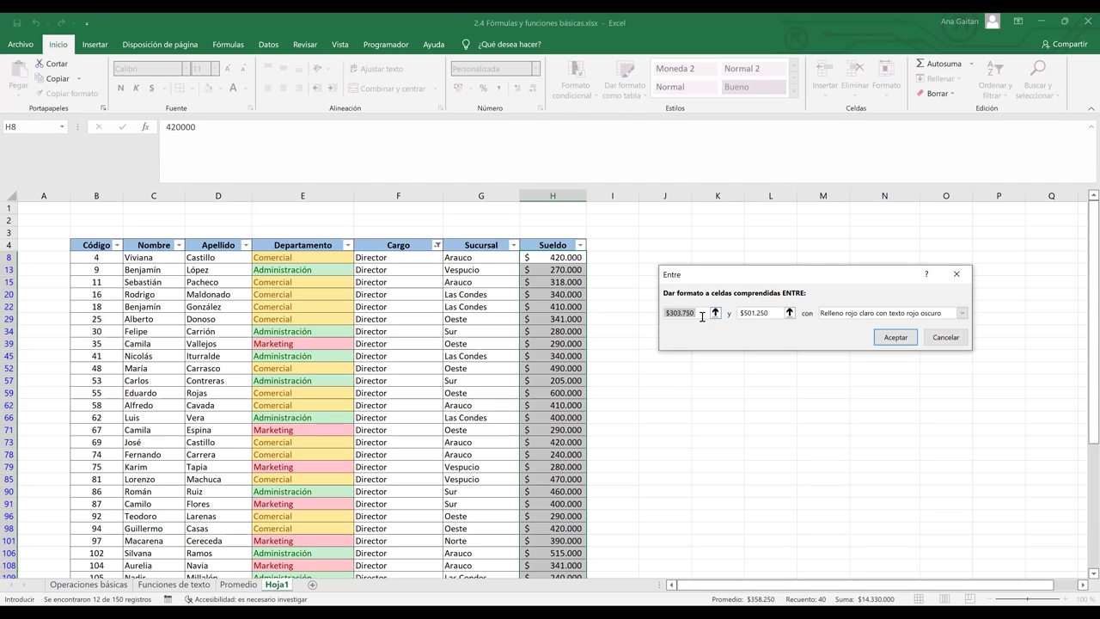
# - Enter 500.000 and 600.00 as the limits of the Entre rule for the Sueldo cells
pyautogui.write('=$')
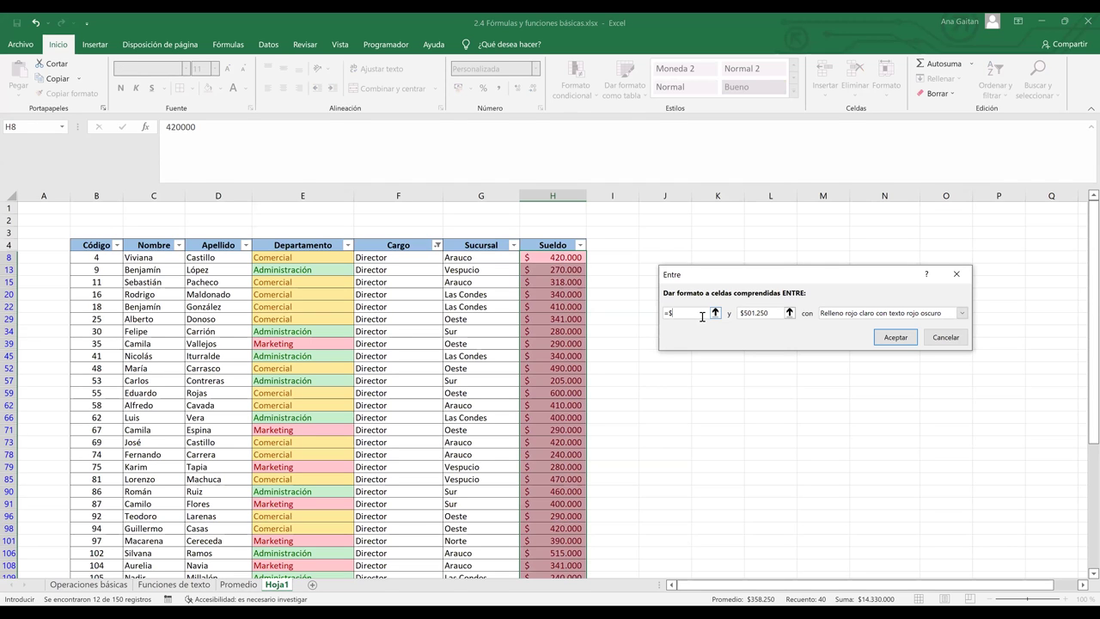
pyautogui.press('BackSpace')
pyautogui.press('BackSpace')
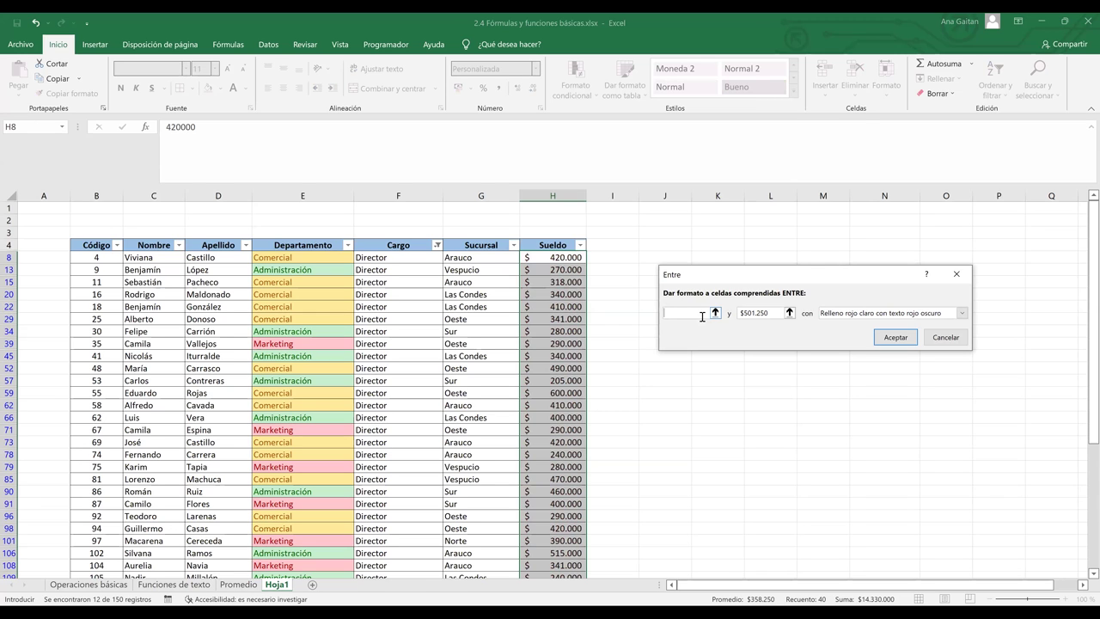
pyautogui.write('50')
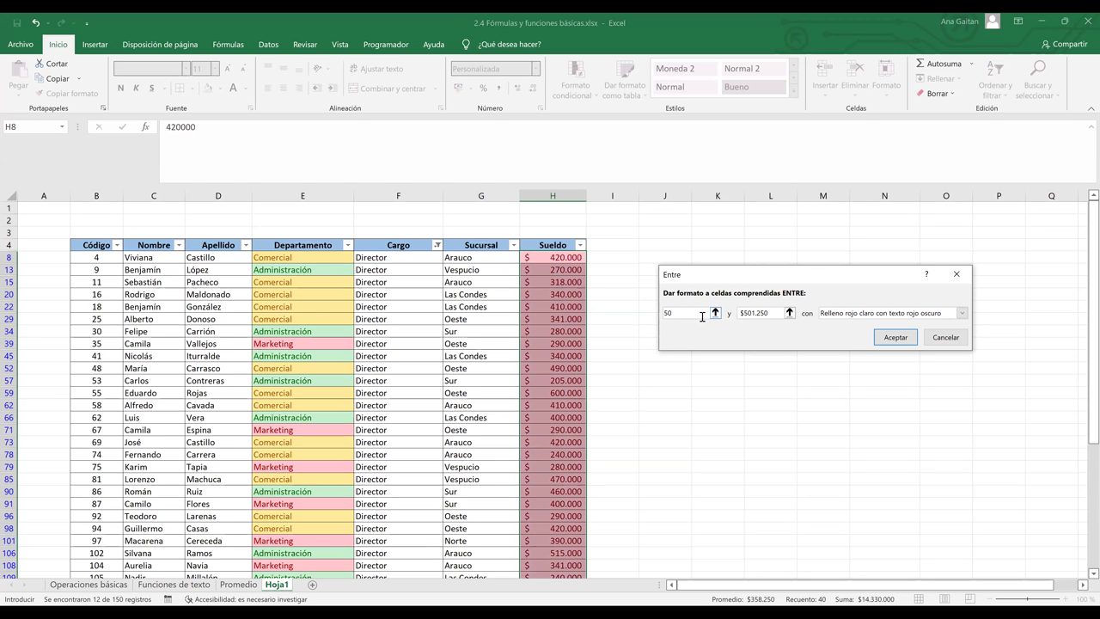
pyautogui.write('0.000')
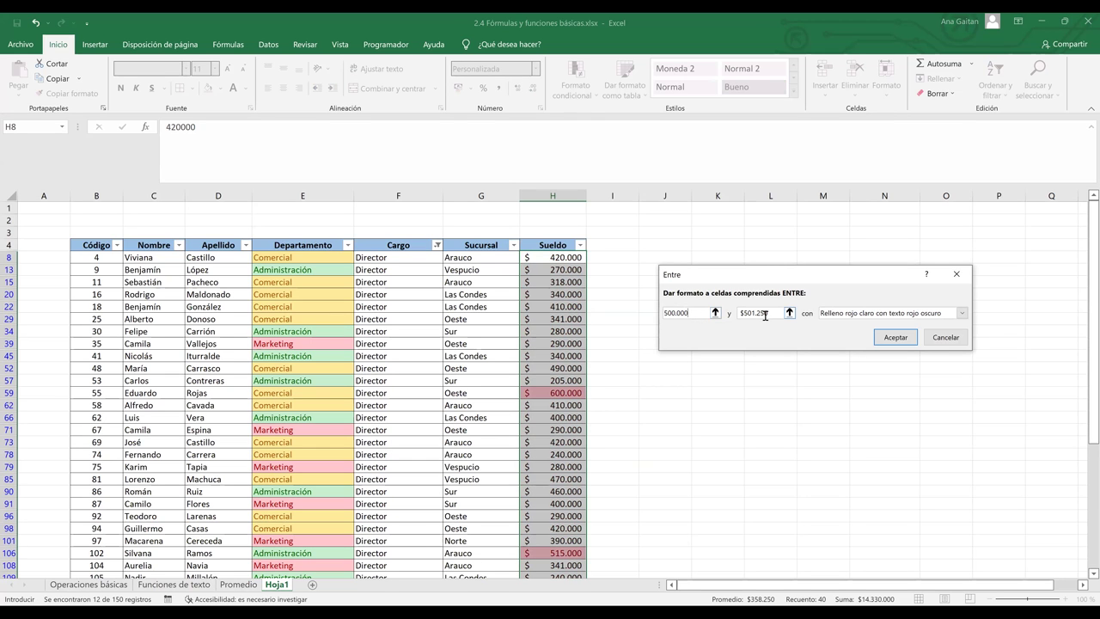
pyautogui.press('Tab')
pyautogui.press('BackSpace')
pyautogui.write('6')
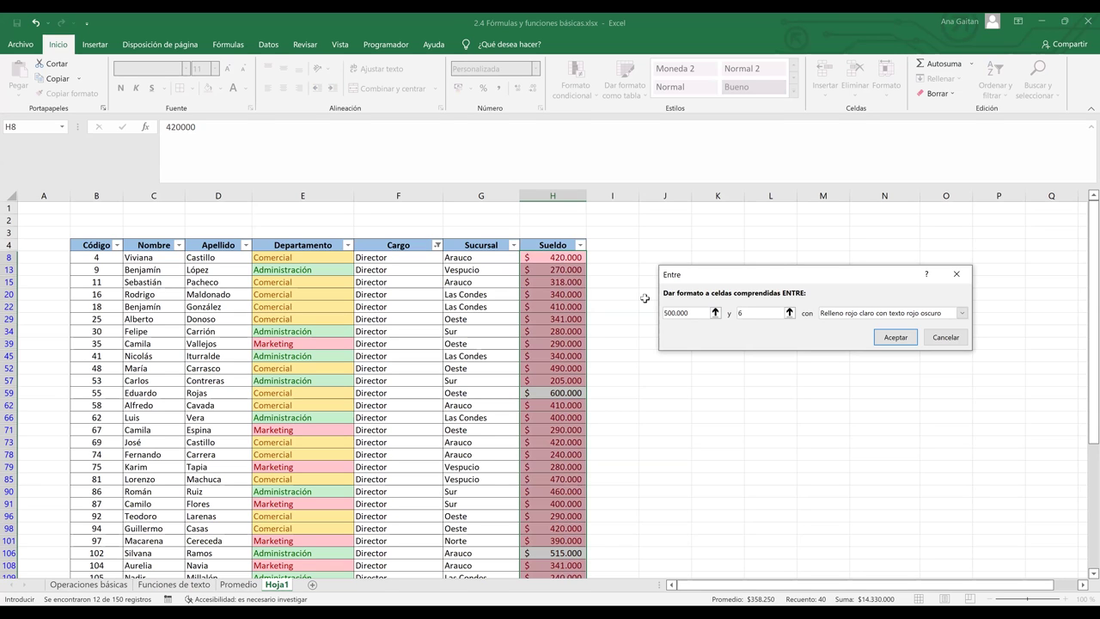
pyautogui.write('00.000')
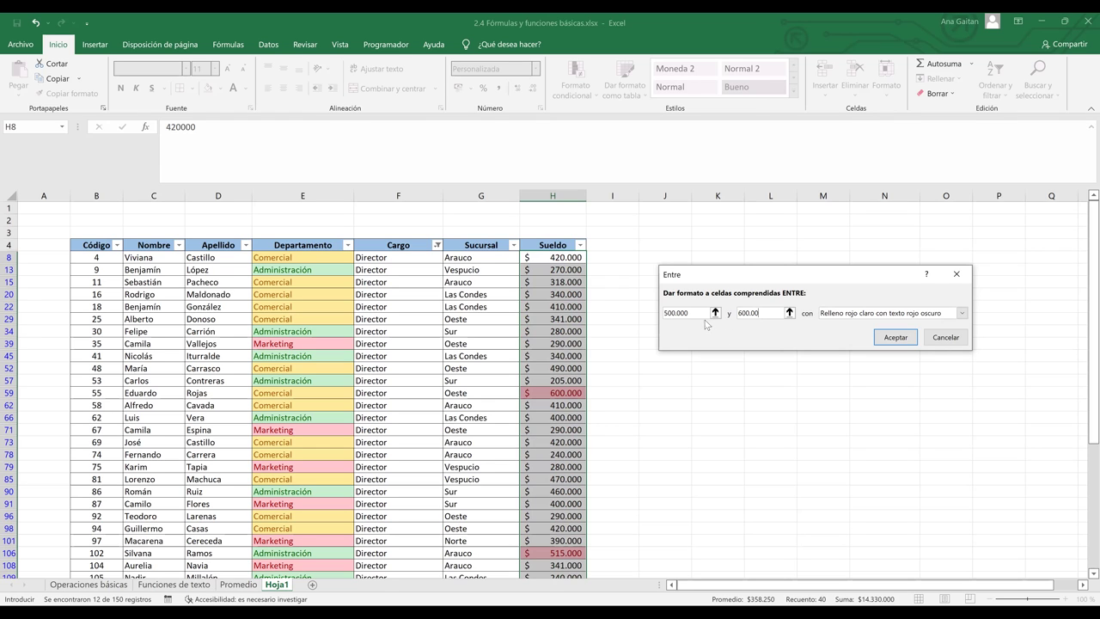
# - Change the lower limit to 500.00, choose a highlight format, apply the Entre rule and check the Sueldo column
pyautogui.click(700, 313)
pyautogui.press('BackSpace')
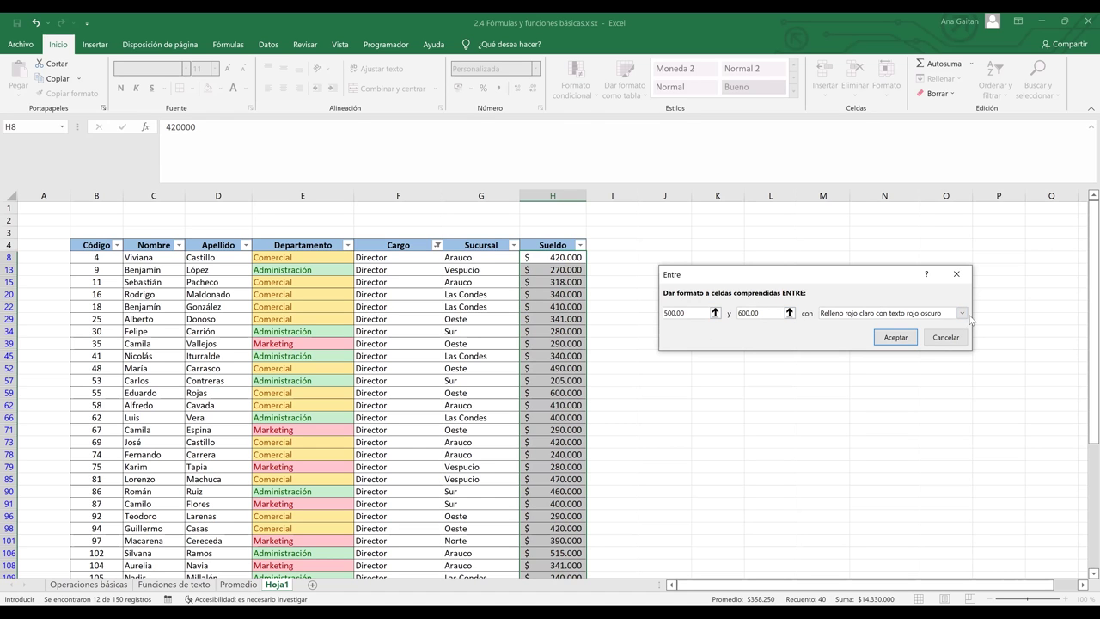
pyautogui.click(962, 313)
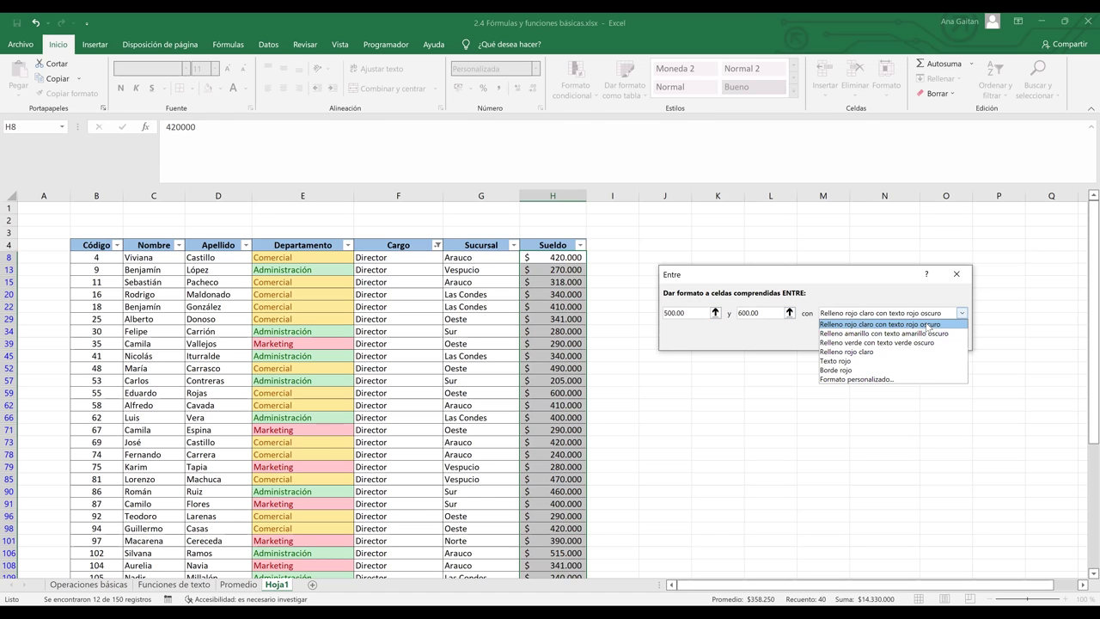
pyautogui.click(929, 324)
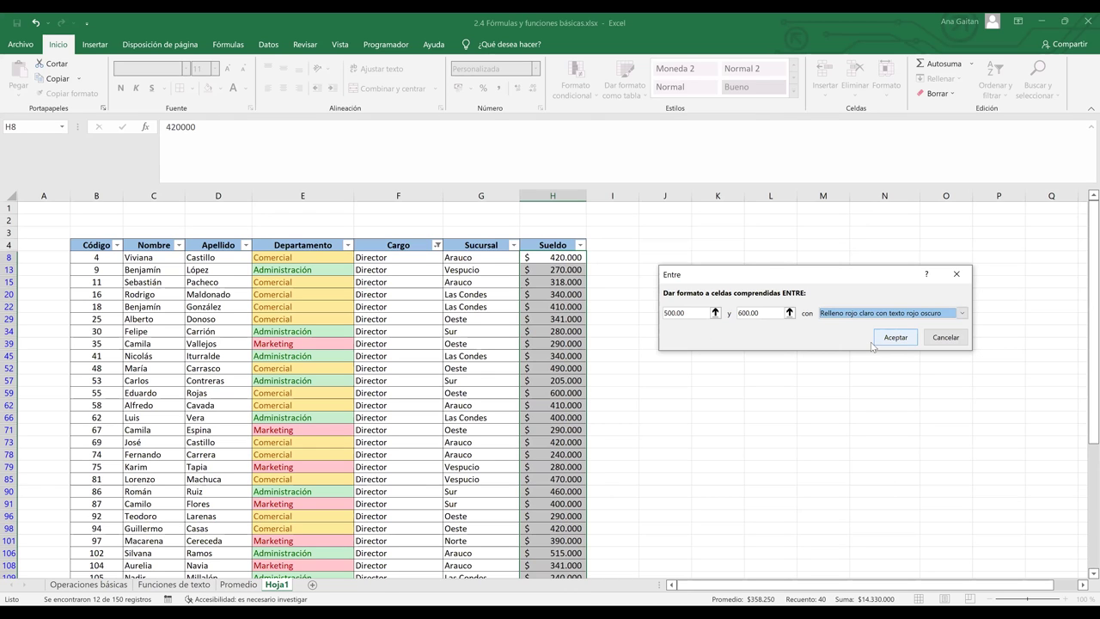
pyautogui.press('Down')
pyautogui.press('Down')
pyautogui.click(896, 338)
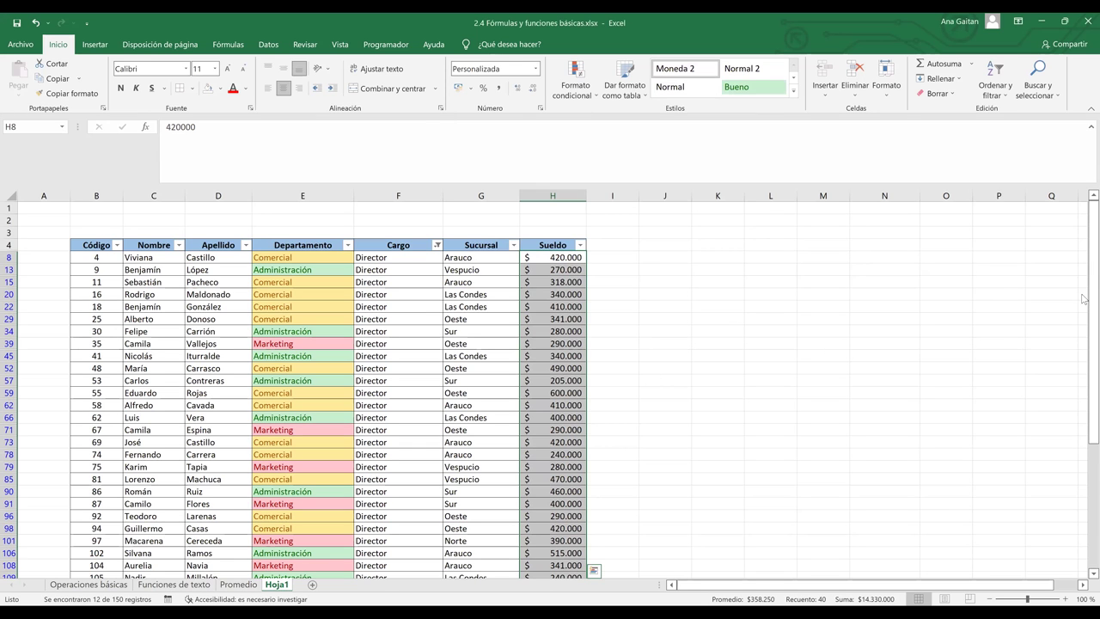
pyautogui.moveTo(1083, 364); pyautogui.dragTo(1084, 340)
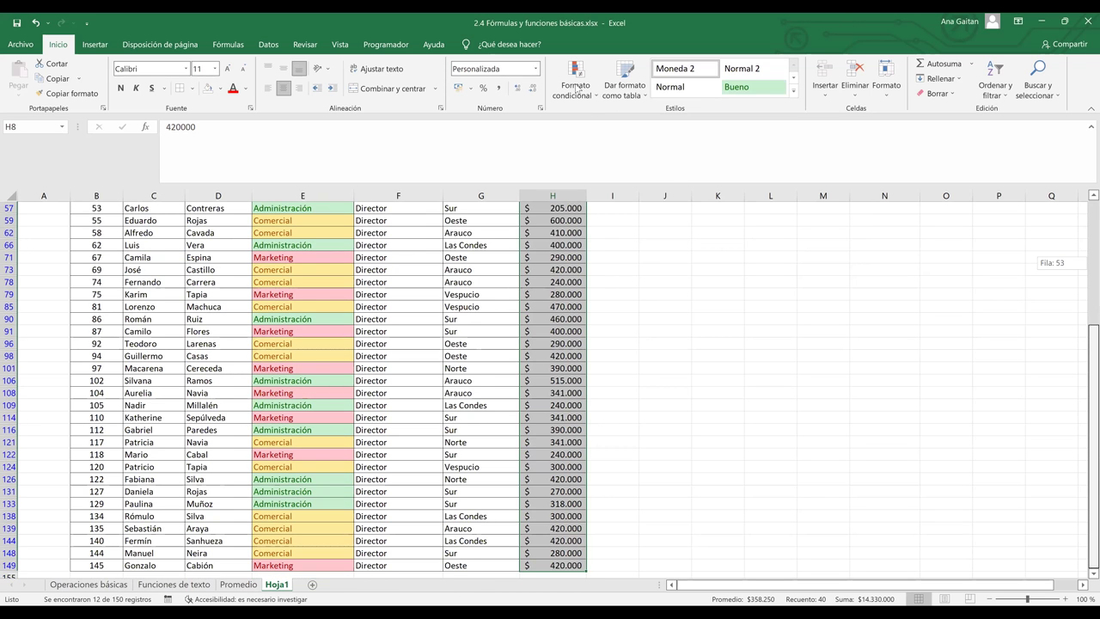
# - Start a new Entre highlight rule for the selected Sueldo cells with 500.000 as the lower limit
pyautogui.moveTo(576, 89); pyautogui.dragTo(577, 88)
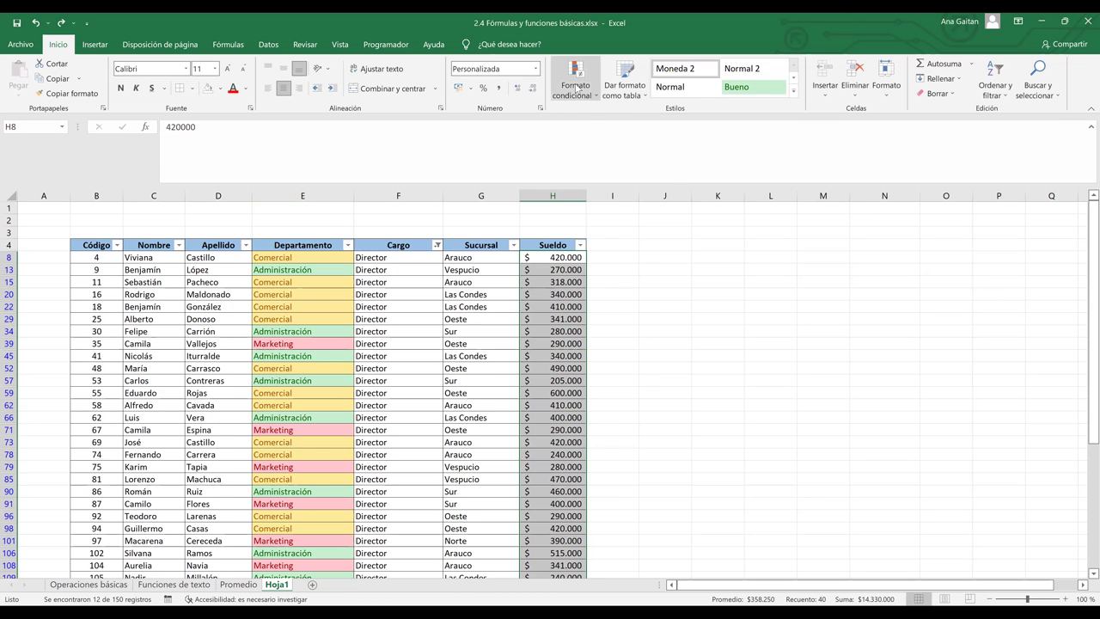
pyautogui.click(778, 171)
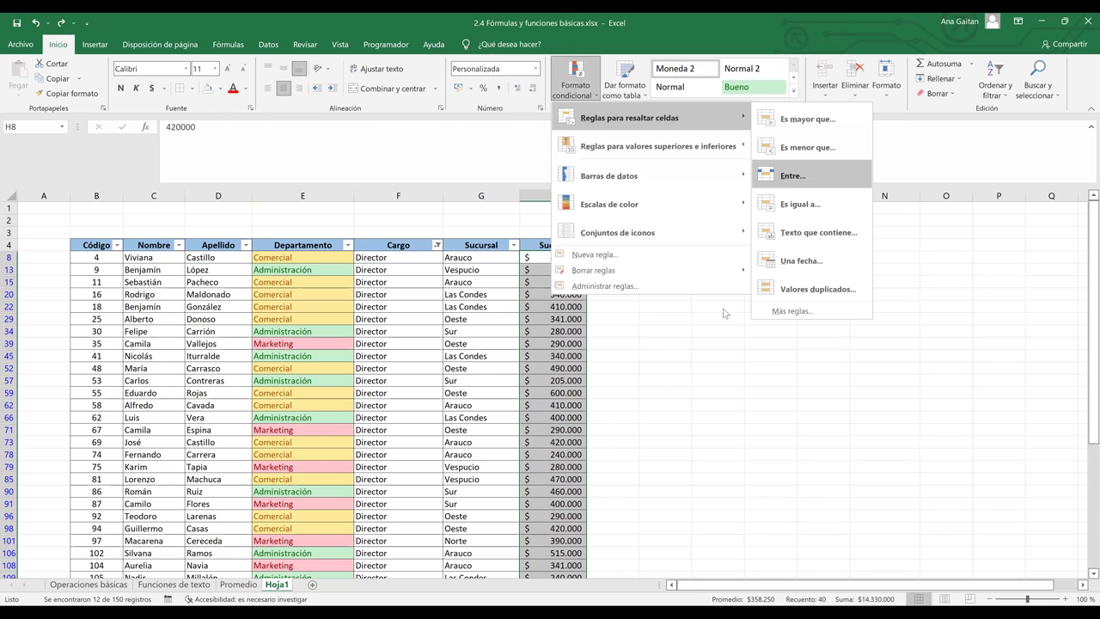
pyautogui.click(703, 314)
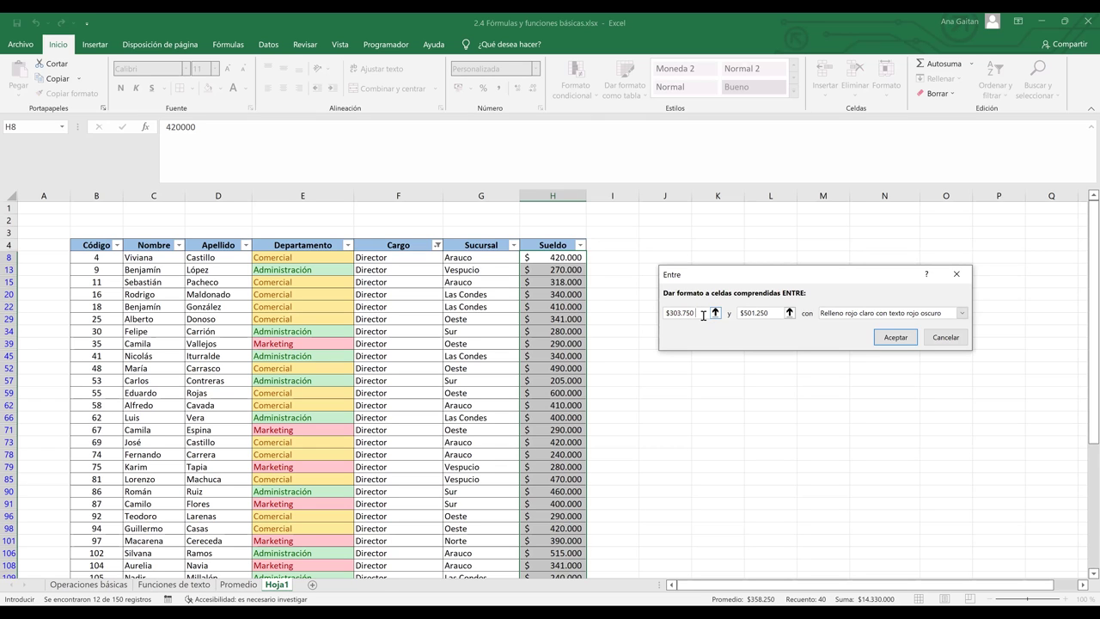
pyautogui.press('BackSpace')
pyautogui.press('BackSpace')
pyautogui.press('BackSpace')
pyautogui.press('BackSpace')
pyautogui.press('BackSpace')
pyautogui.press('BackSpace')
pyautogui.press('BackSpace')
pyautogui.press('BackSpace')
pyautogui.write('500.00')
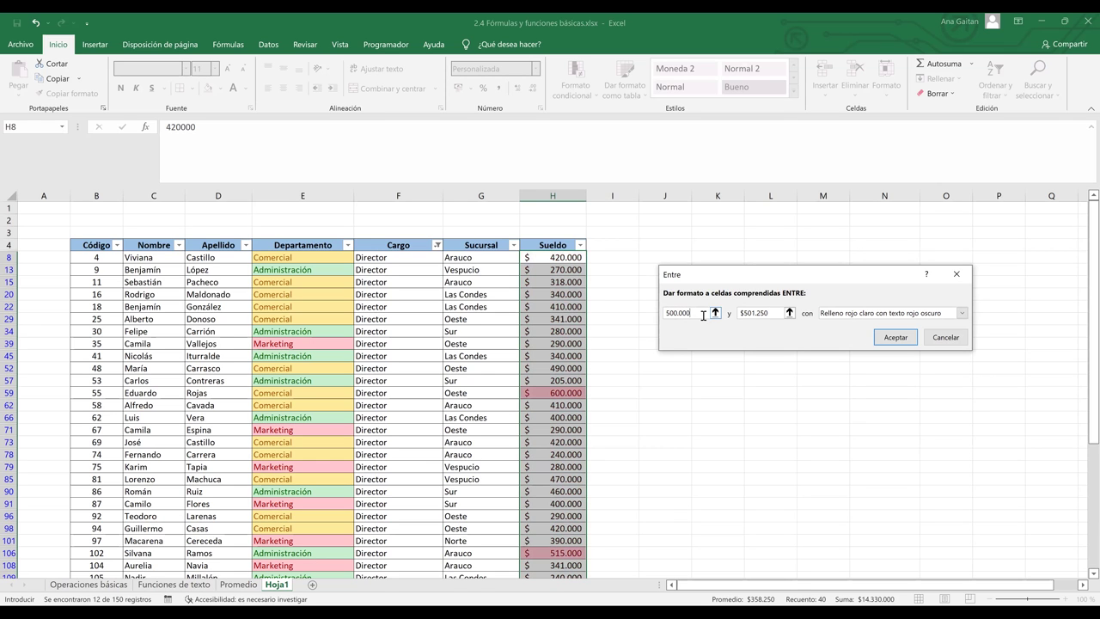
pyautogui.write('0')
# - Set the rule's upper limit to 600.00 and apply it with Relleno verde con texto verde oscuro
pyautogui.doubleClick(773, 314)
pyautogui.write('600.')
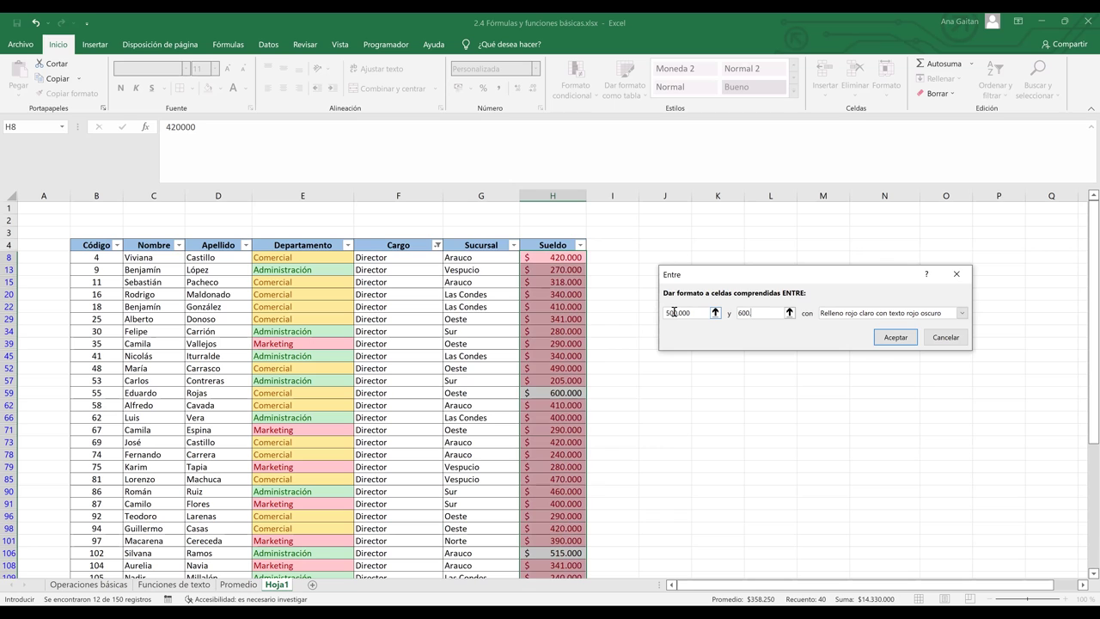
pyautogui.write('00')
pyautogui.click(893, 314)
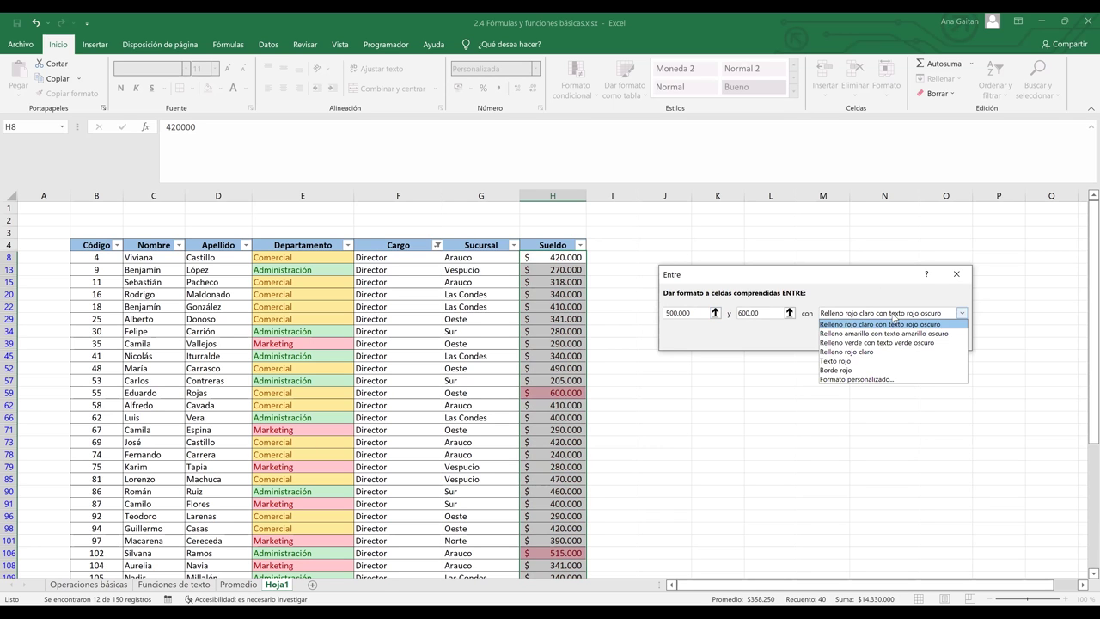
pyautogui.click(885, 342)
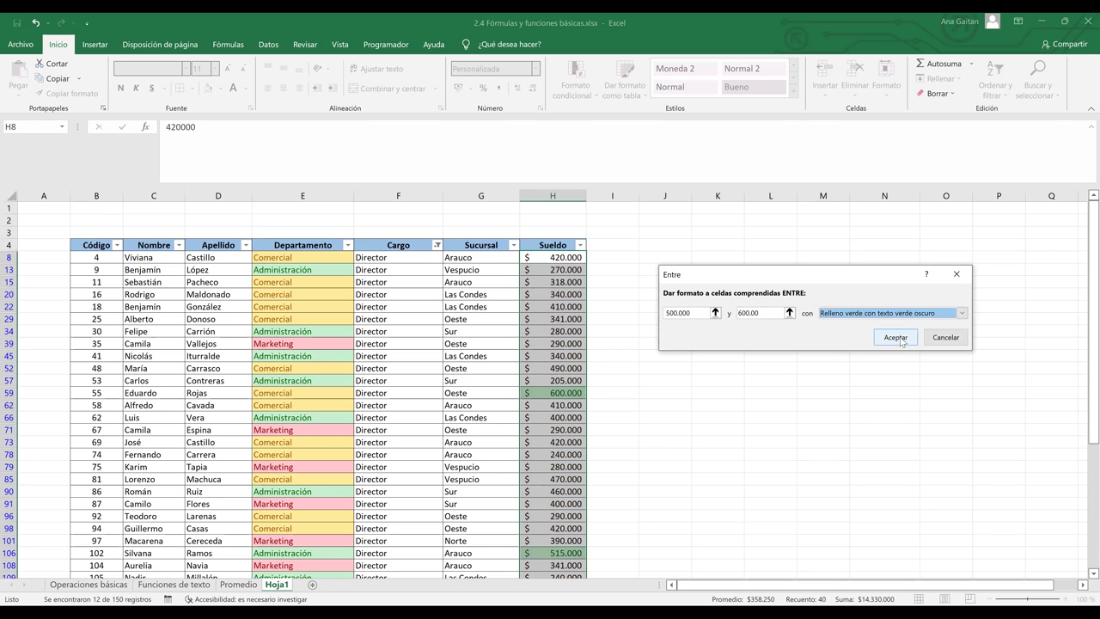
pyautogui.click(896, 338)
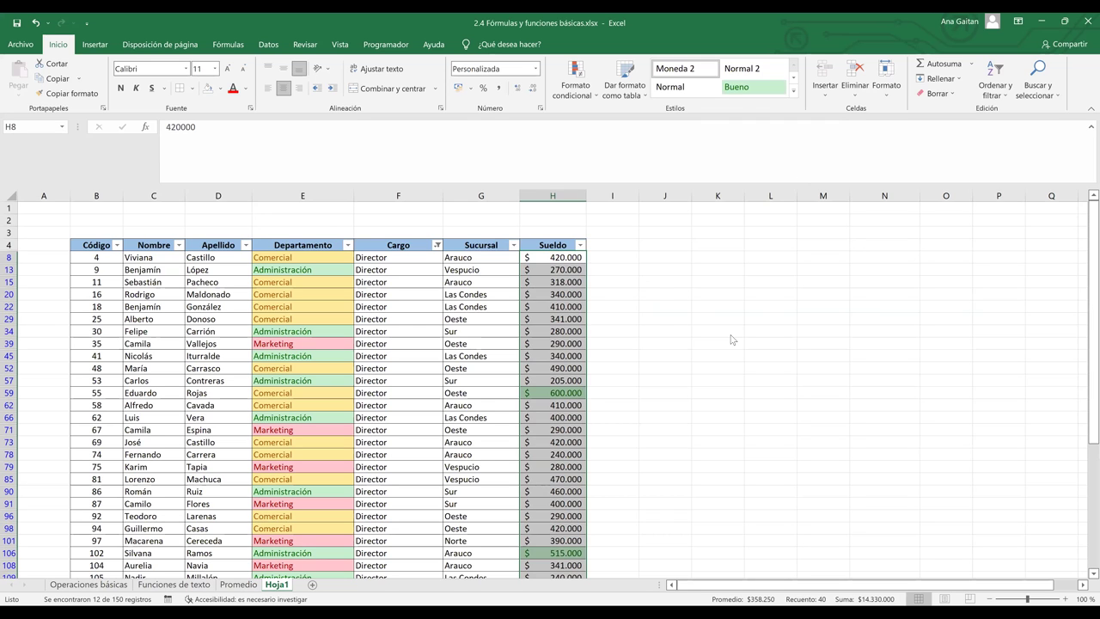
pyautogui.hotkey('alt', 'h')
pyautogui.press('l')
pyautogui.press('h')
pyautogui.press('b')
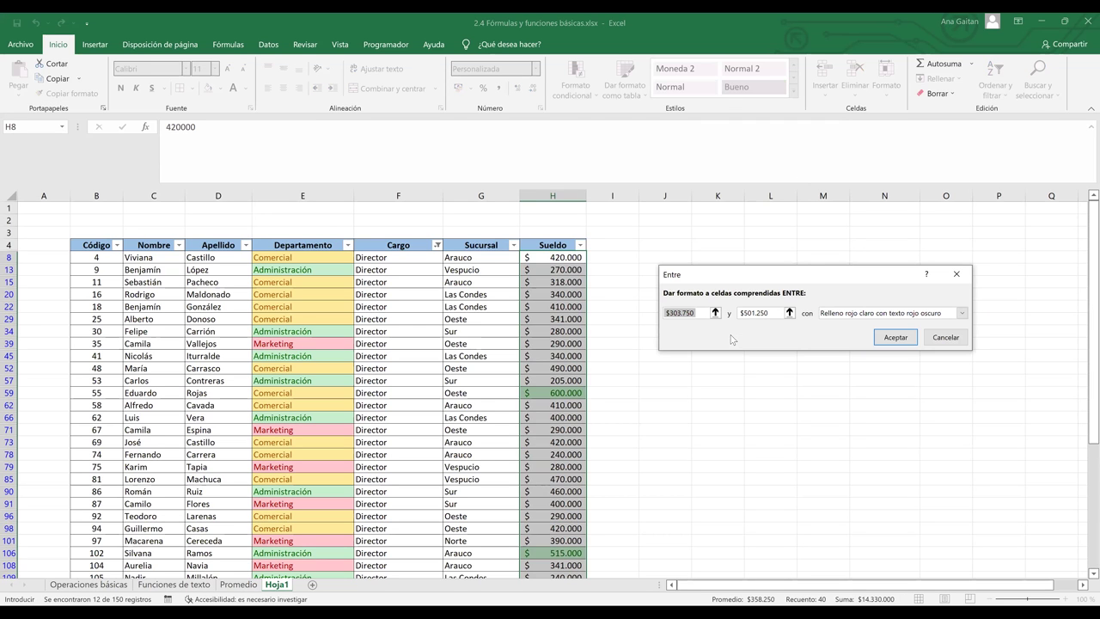
pyautogui.write('0')
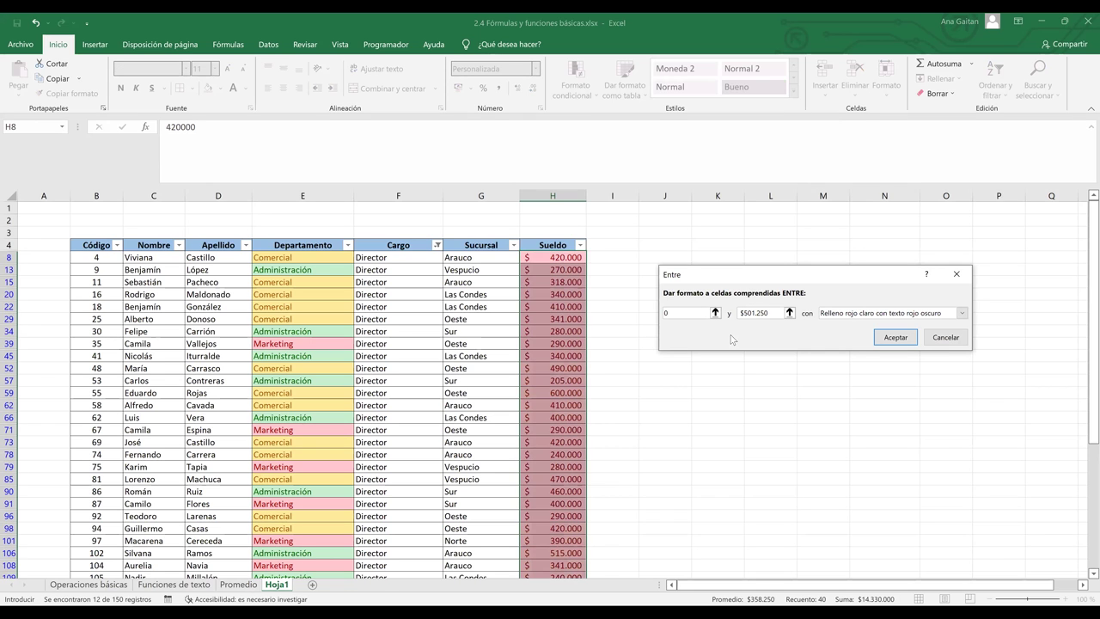
pyautogui.write('00.0')
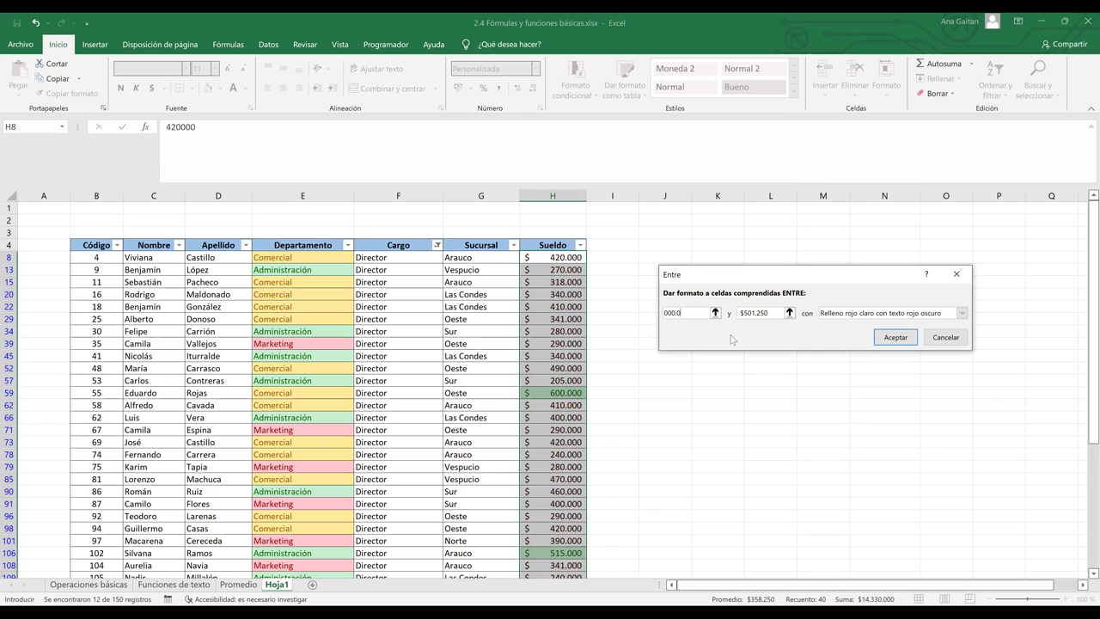
pyautogui.write('00')
pyautogui.press('BackSpace')
pyautogui.press('BackSpace')
pyautogui.press('BackSpace')
pyautogui.press('BackSpace')
pyautogui.press('BackSpace')
pyautogui.press('BackSpace')
pyautogui.press('BackSpace')
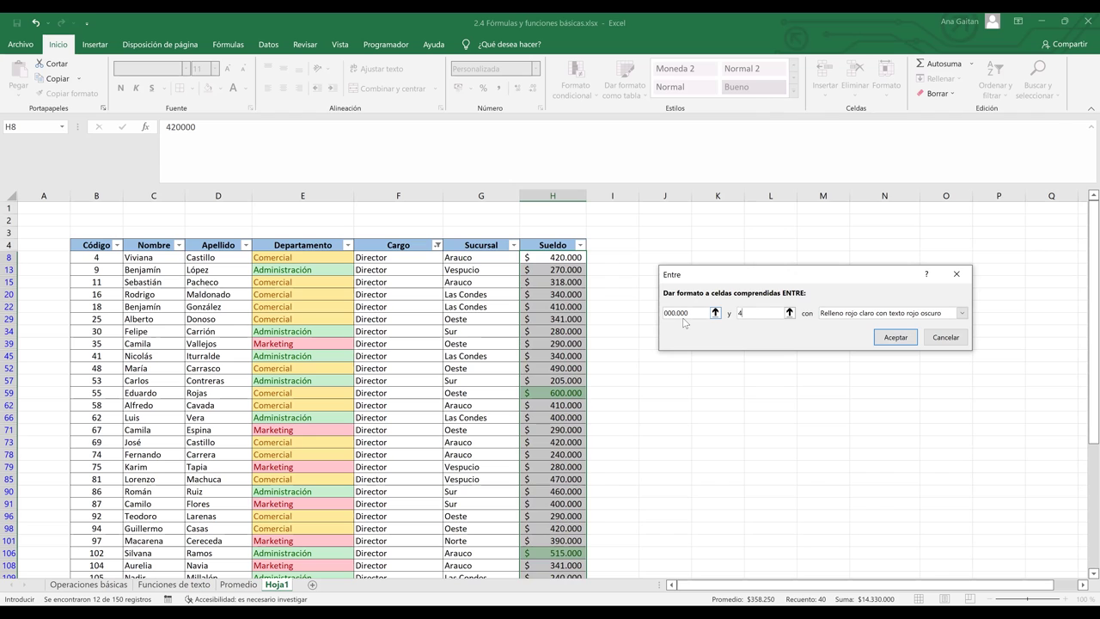
pyautogui.write('499')
pyautogui.write('99')
pyautogui.press('BackSpace')
pyautogui.press('BackSpace')
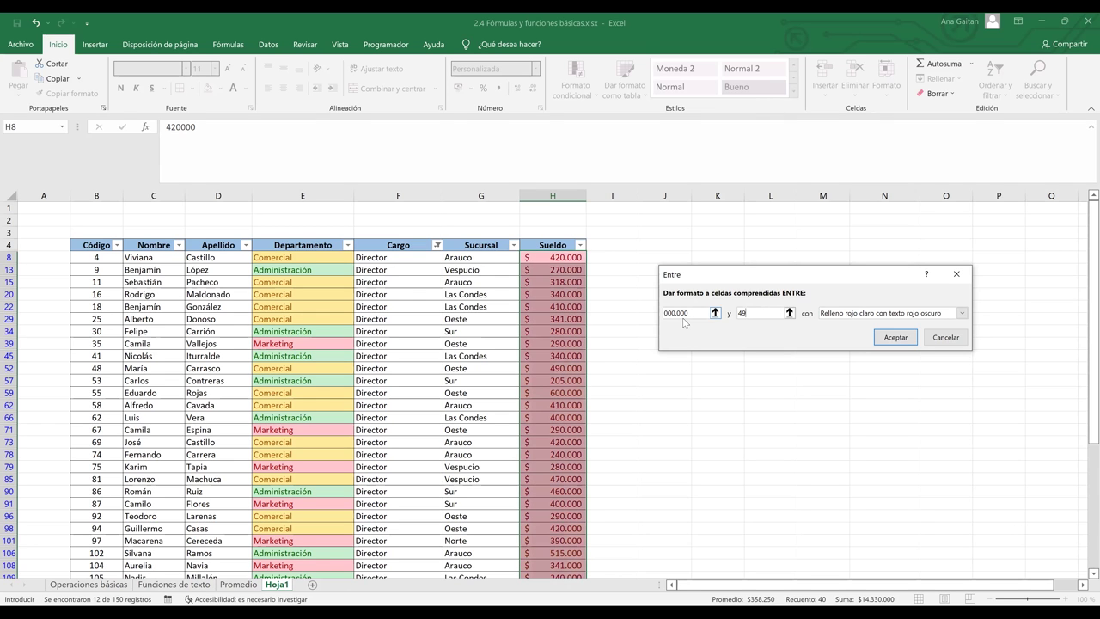
pyautogui.click(944, 337)
pyautogui.click(942, 336)
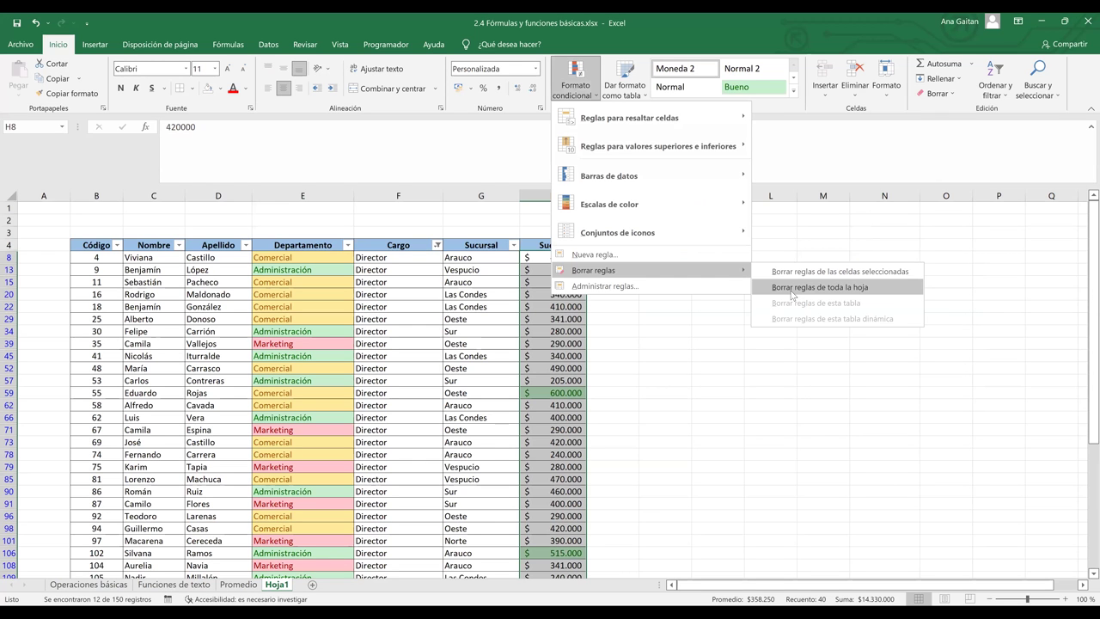
# - Delete both conditional formatting rules applied to the selected Sueldo cells and apply the change
pyautogui.click(697, 289)
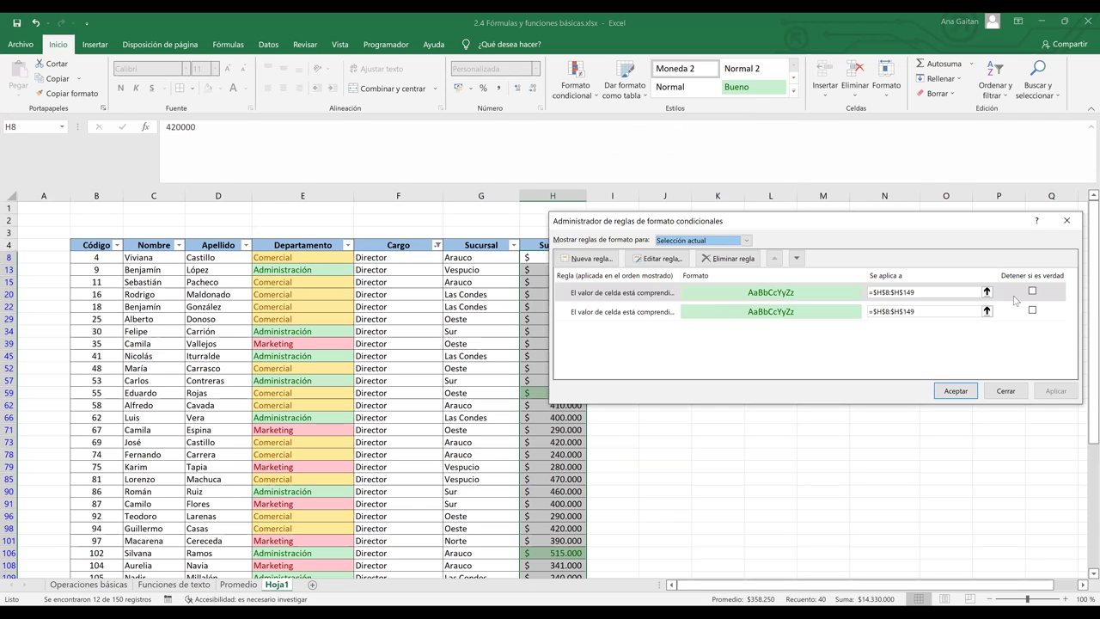
pyautogui.click(1033, 310)
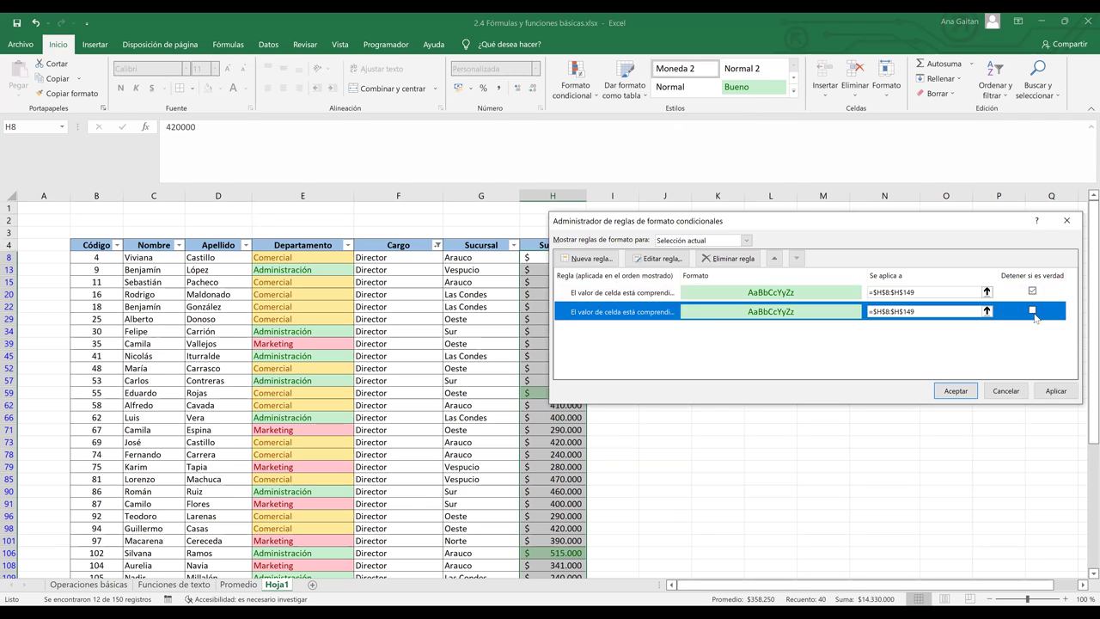
pyautogui.click(720, 259)
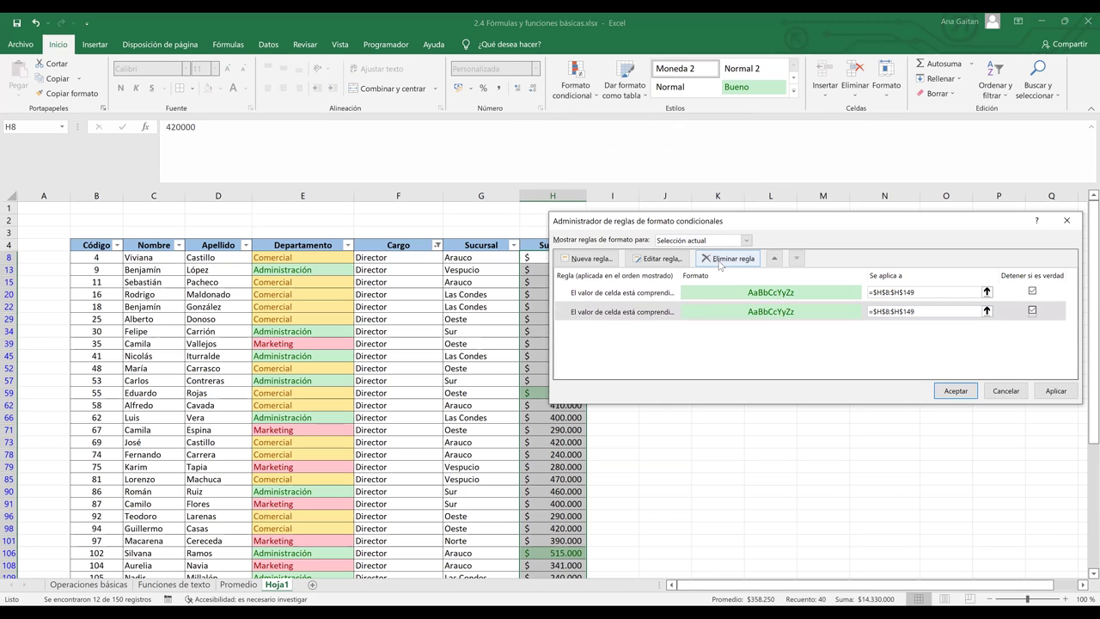
pyautogui.click(732, 259)
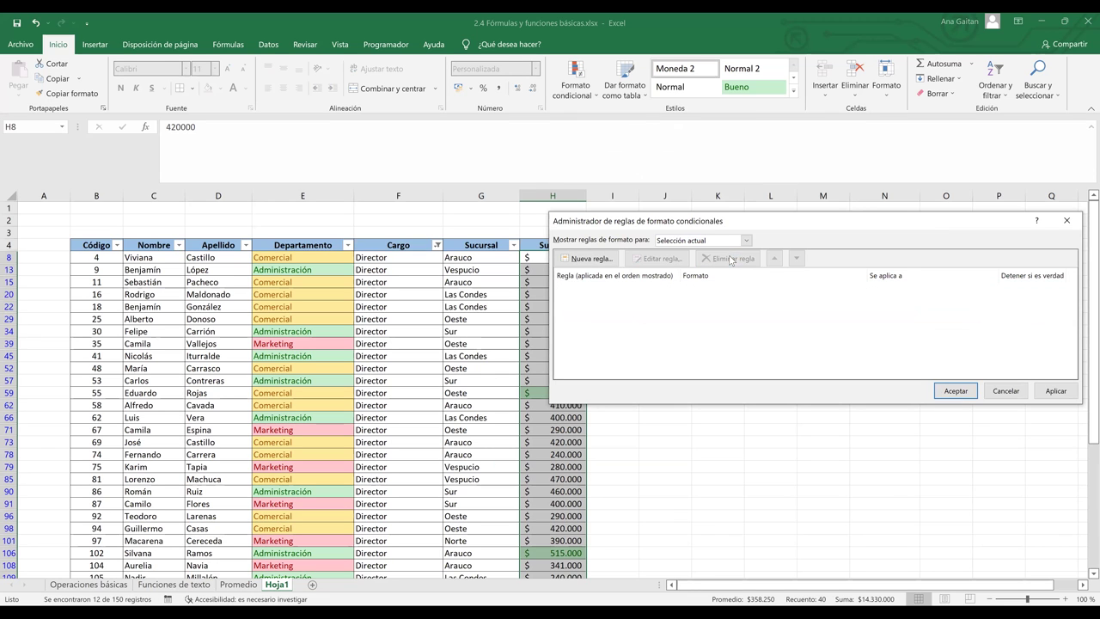
pyautogui.click(1056, 391)
pyautogui.click(959, 394)
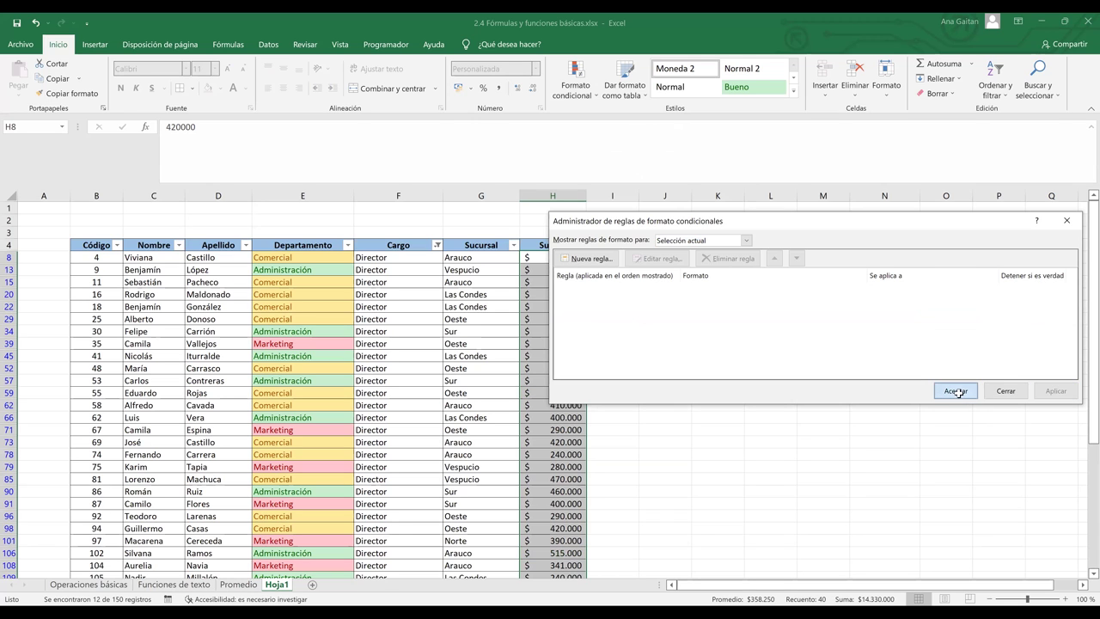
# - Apply the green-yellow-red colour scale to the selected Sueldo cells and deselect them
pyautogui.click(573, 73)
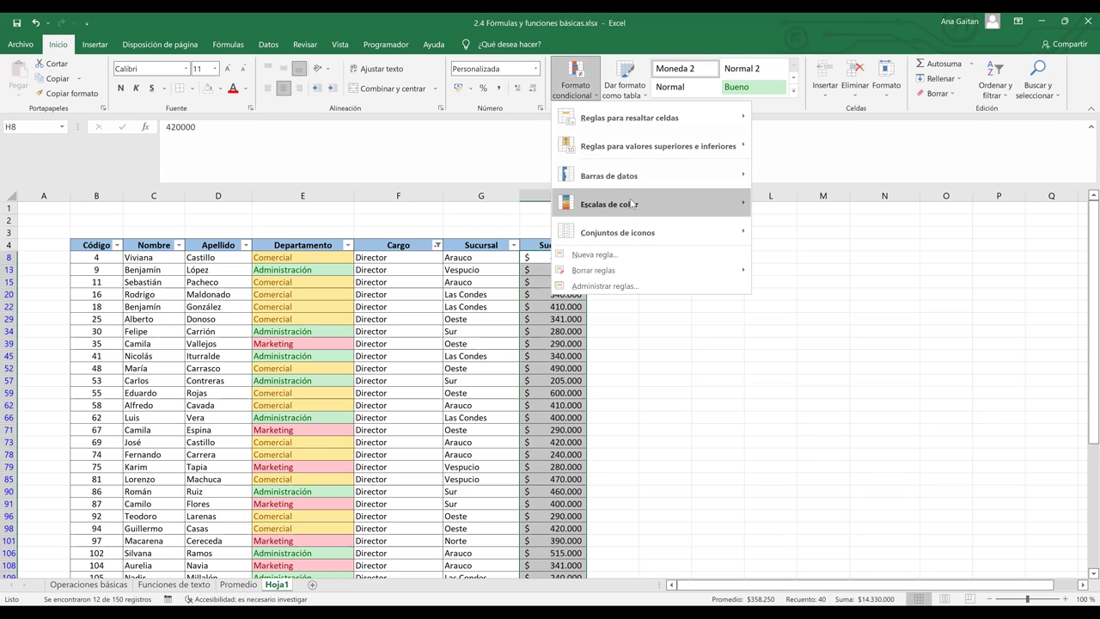
pyautogui.moveTo(632, 204)
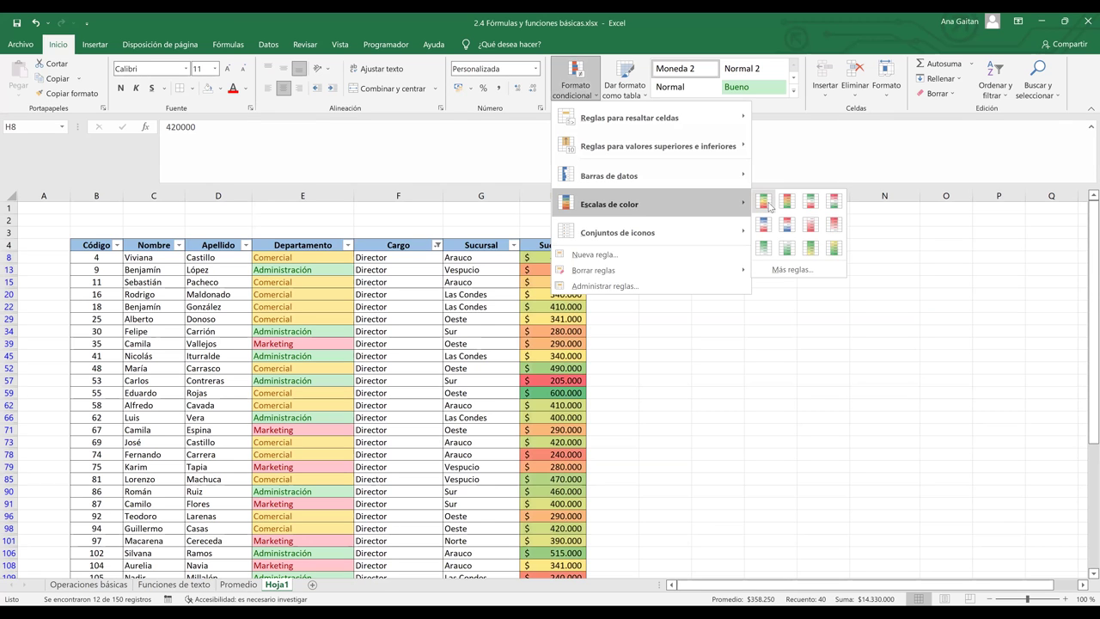
pyautogui.click(697, 383)
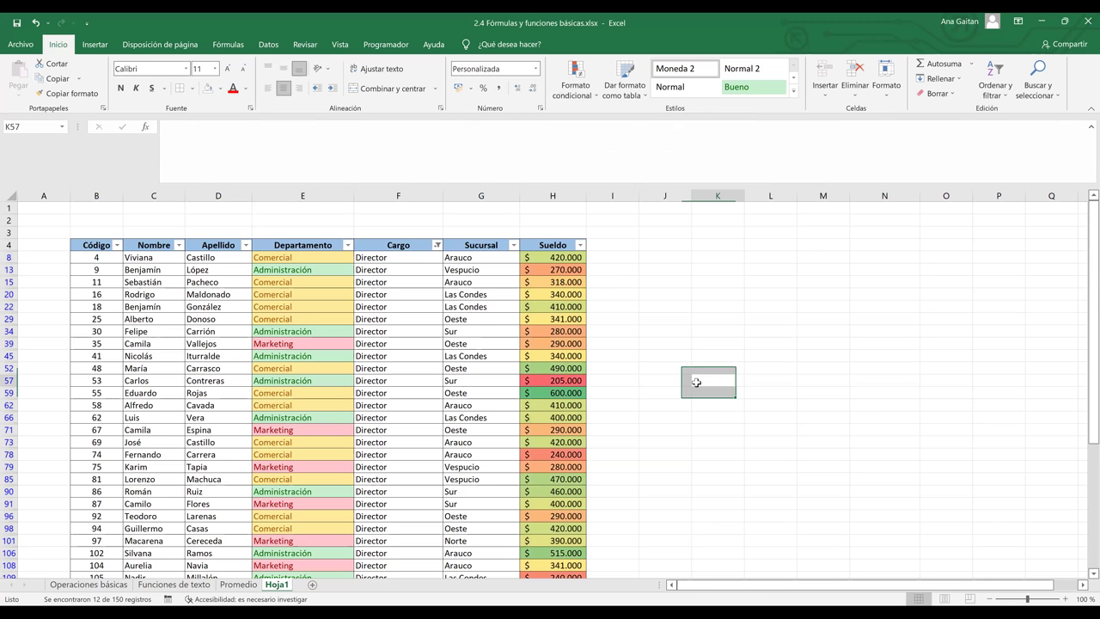
# - Filter the Sueldo column by the first light green cell colour
pyautogui.click(580, 246)
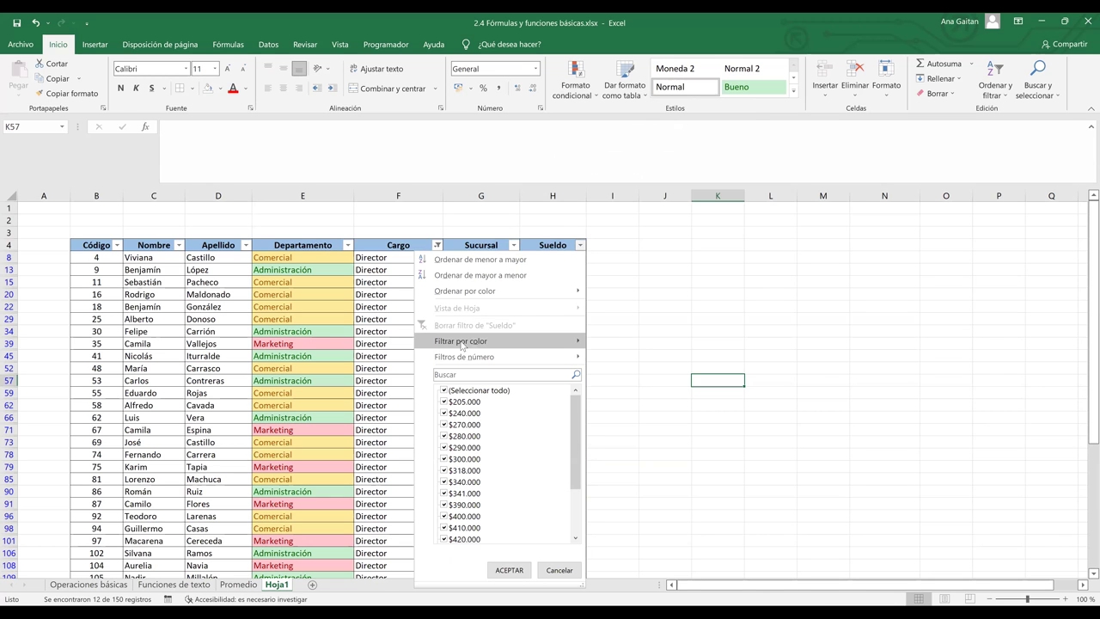
pyautogui.moveTo(464, 342)
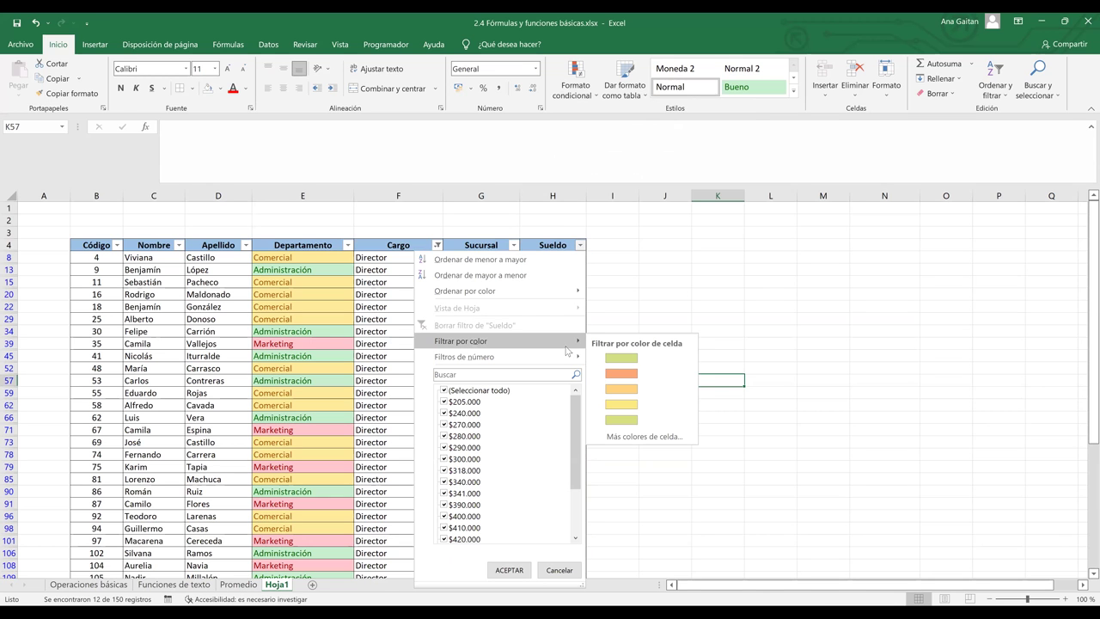
pyautogui.click(623, 360)
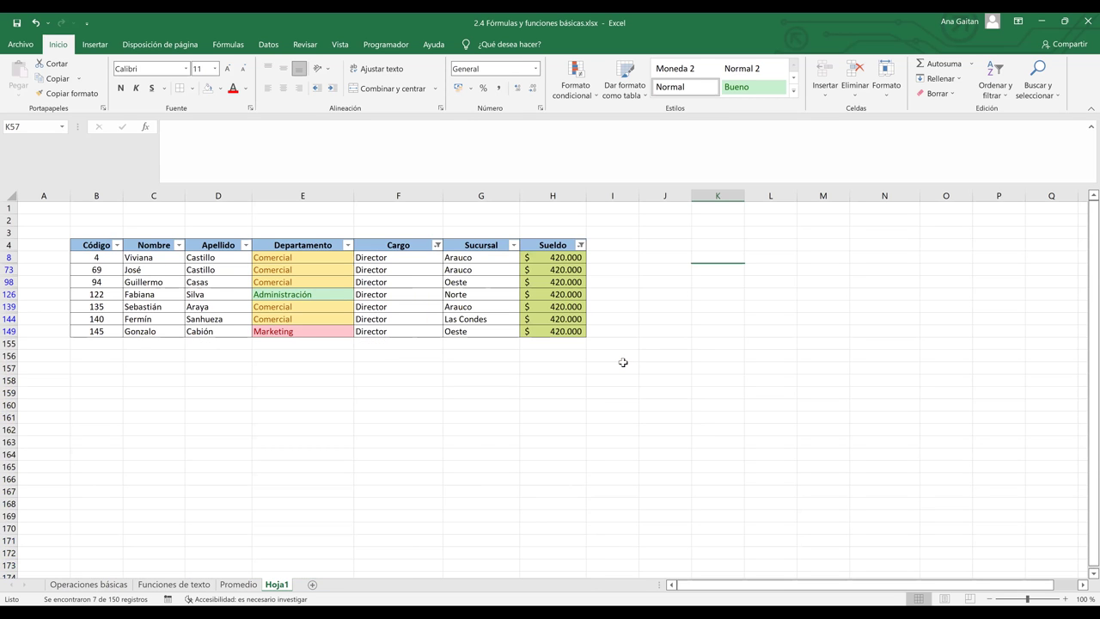
pyautogui.click(658, 354)
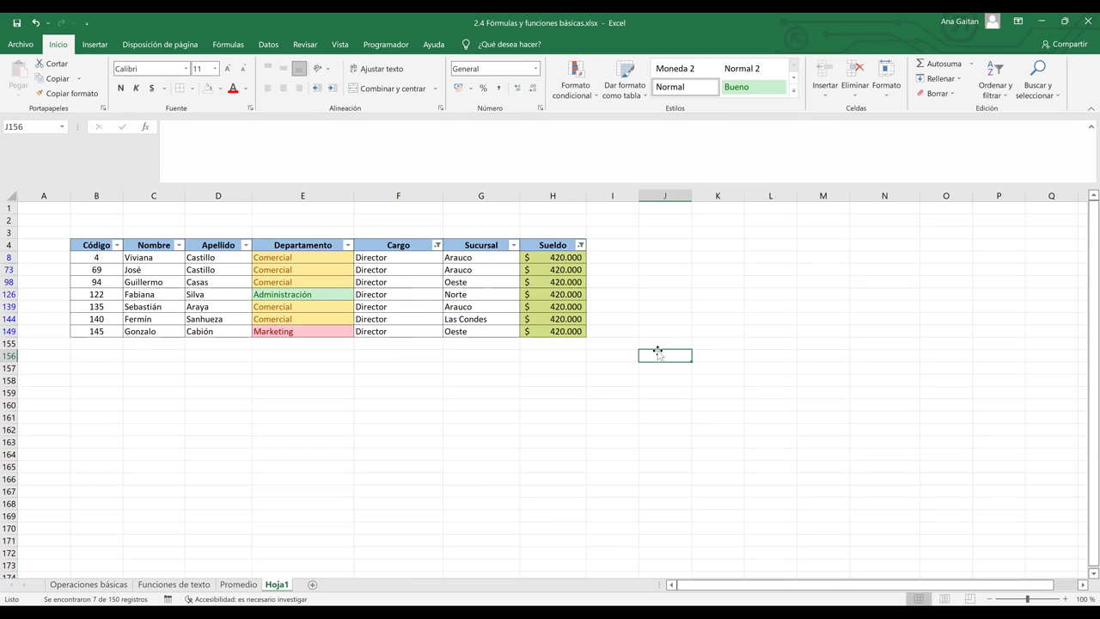
# - Filter the Sueldo column by the orange cell colour instead and inspect the filtered salary cells
pyautogui.click(581, 246)
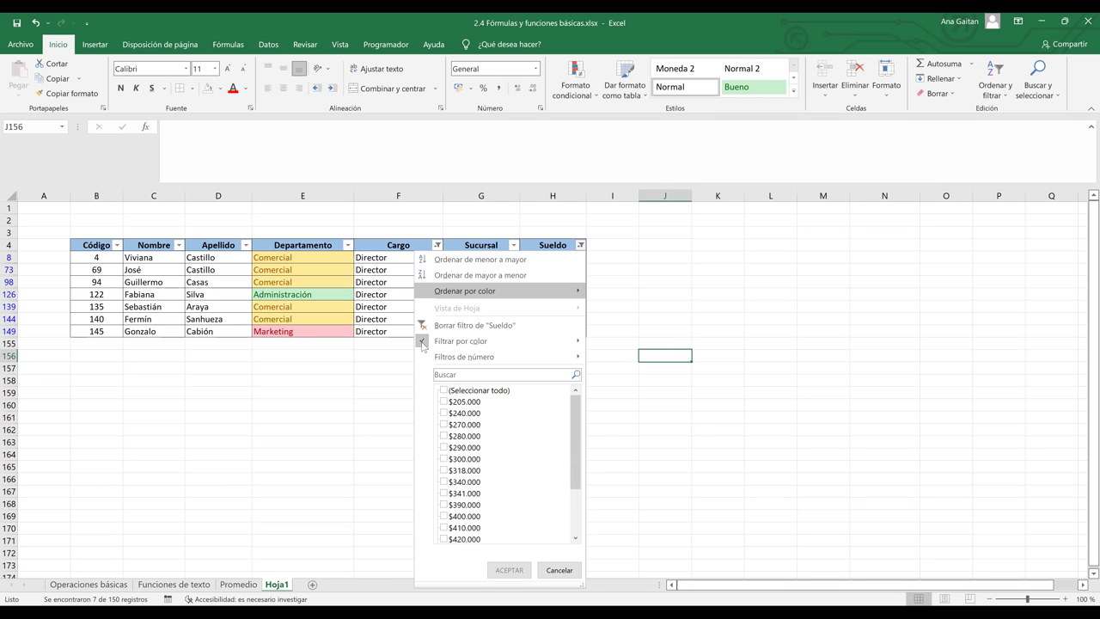
pyautogui.moveTo(516, 341)
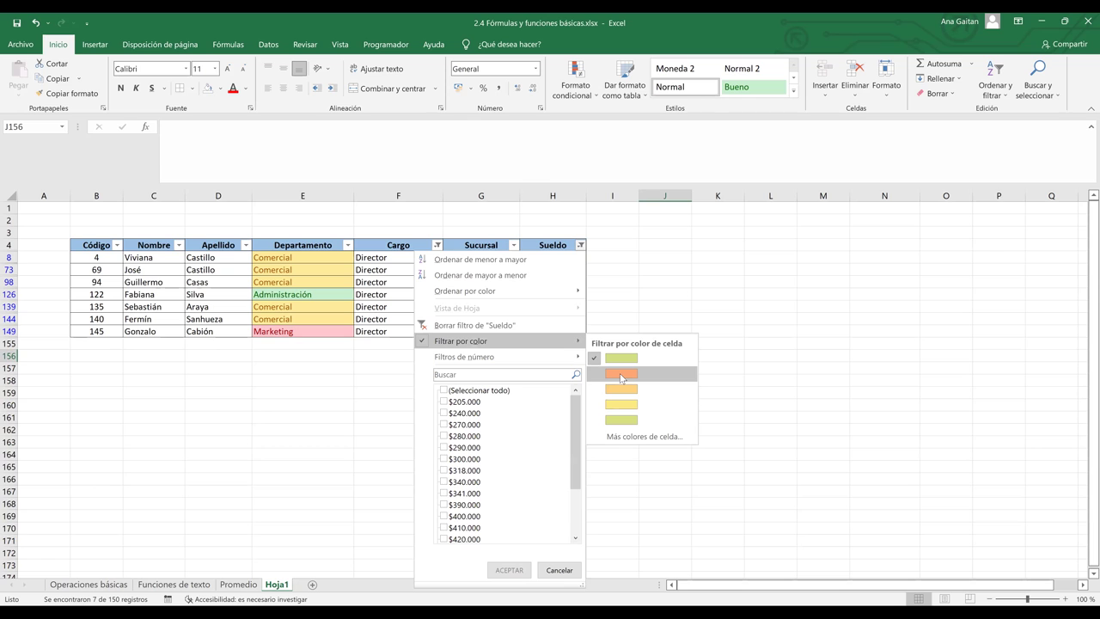
pyautogui.click(620, 373)
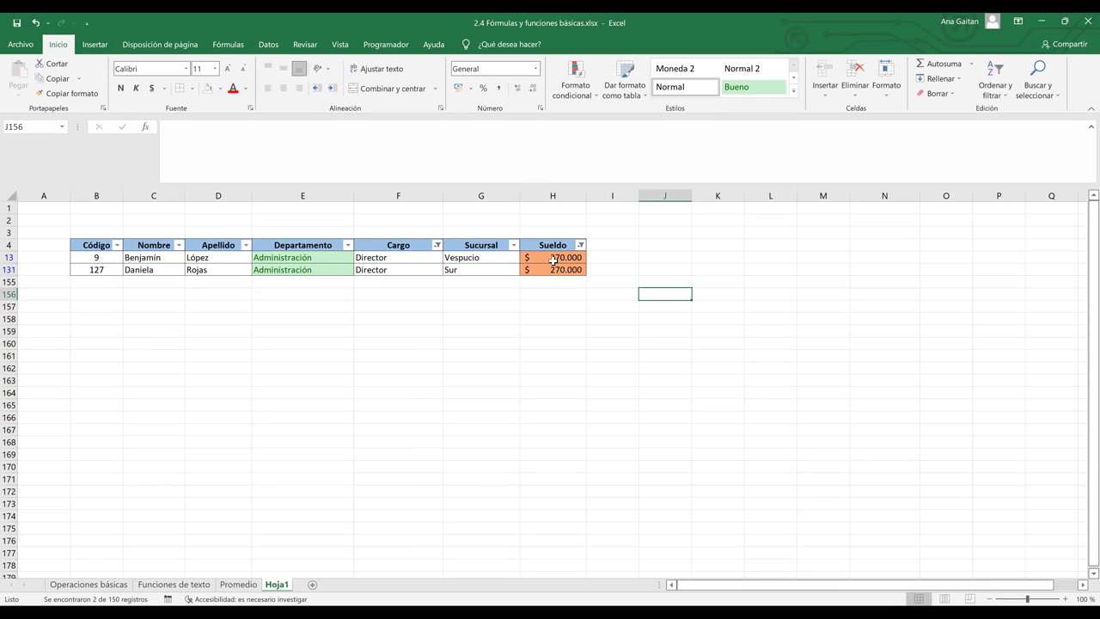
pyautogui.moveTo(556, 257); pyautogui.dragTo(566, 268)
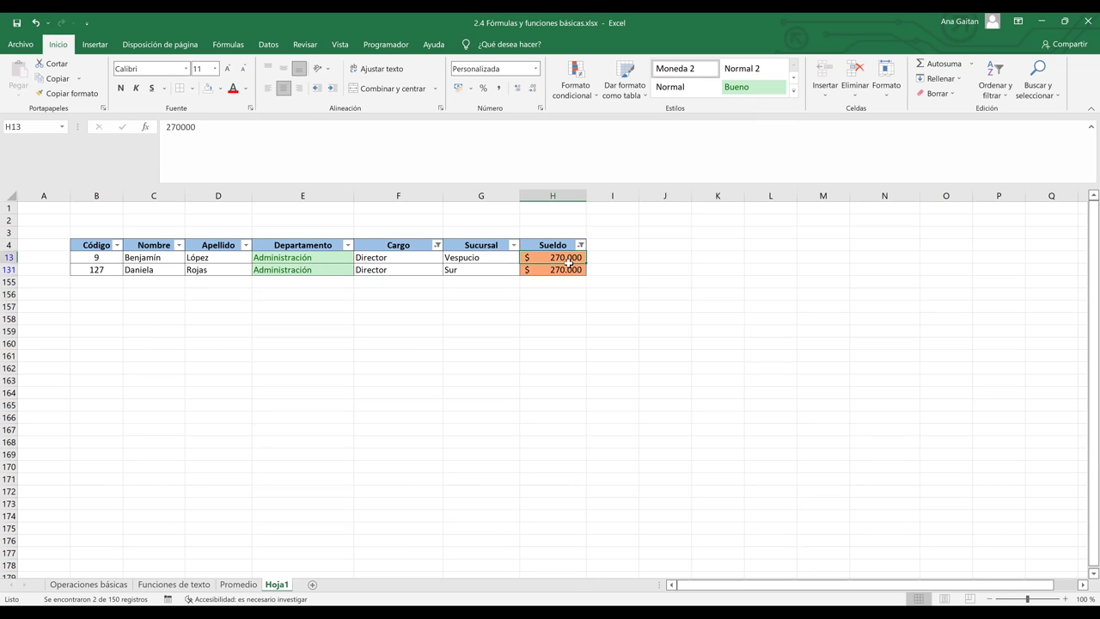
pyautogui.click(566, 269)
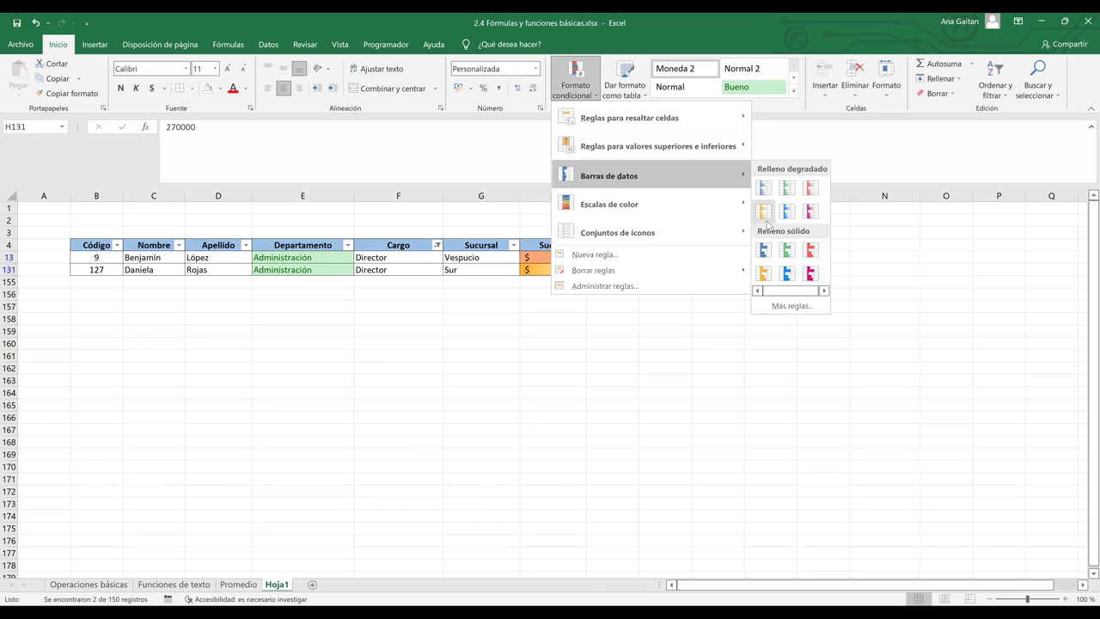
# - Clear the colour filter from the Sueldo column without adding data bars
pyautogui.press('Escape')
pyautogui.click(581, 247)
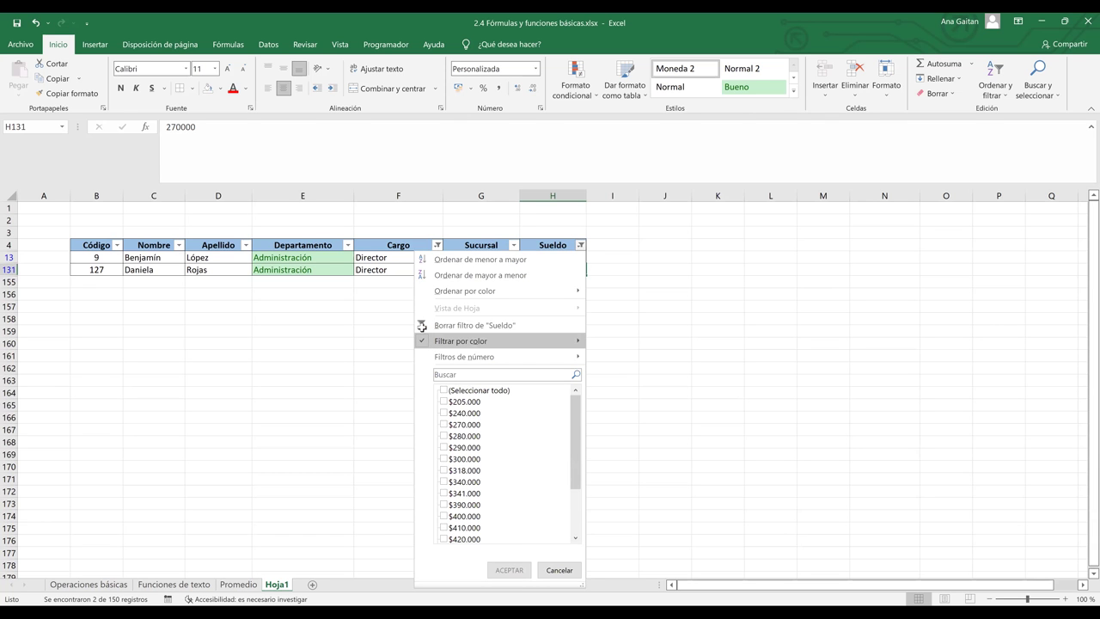
pyautogui.click(455, 326)
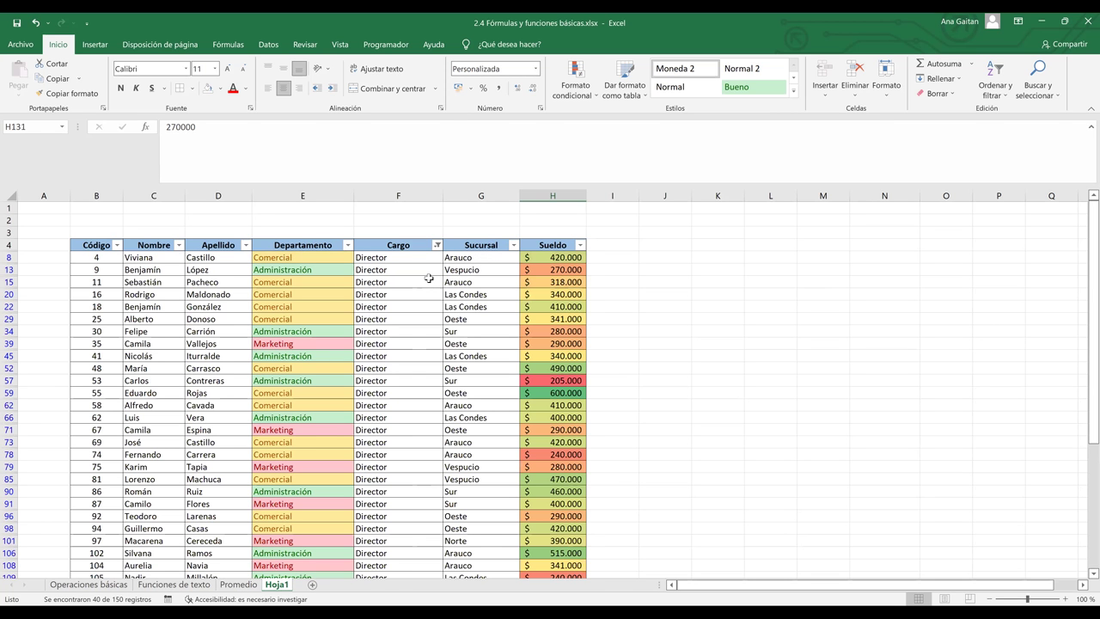
# - Filter the Departamento column by the green cell colour to show only the Administración rows
pyautogui.click(348, 246)
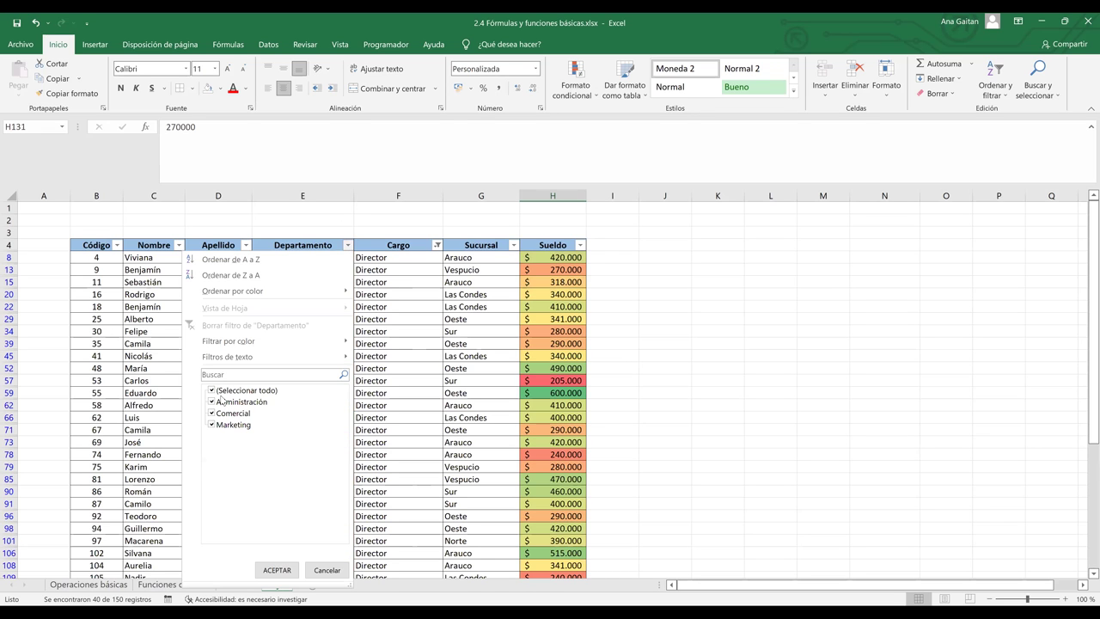
pyautogui.moveTo(254, 343)
pyautogui.click(386, 370)
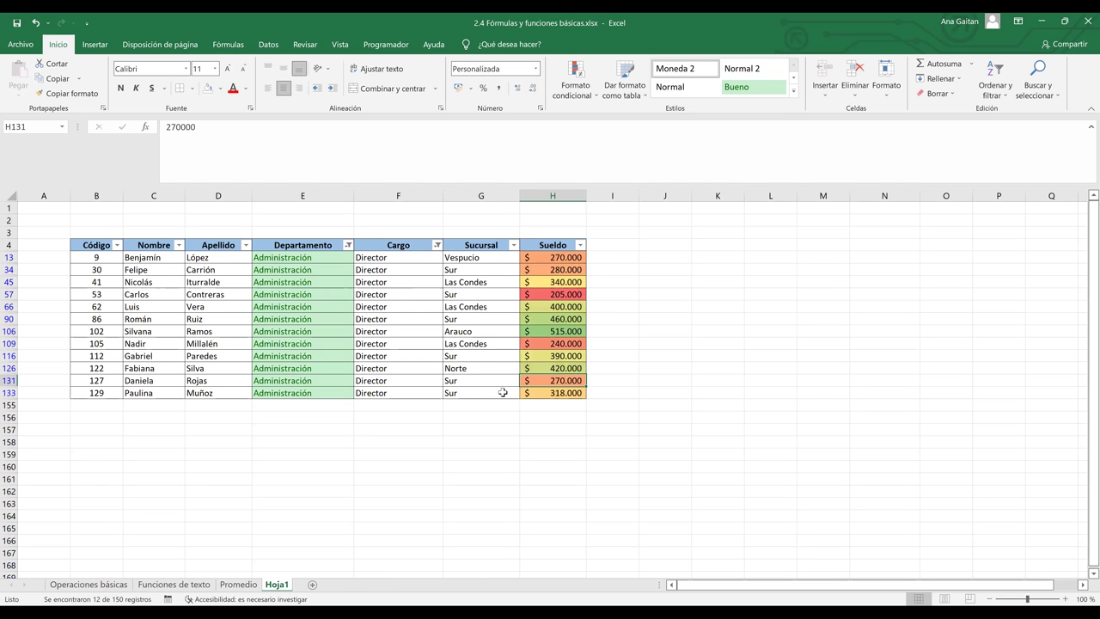
pyautogui.click(612, 309)
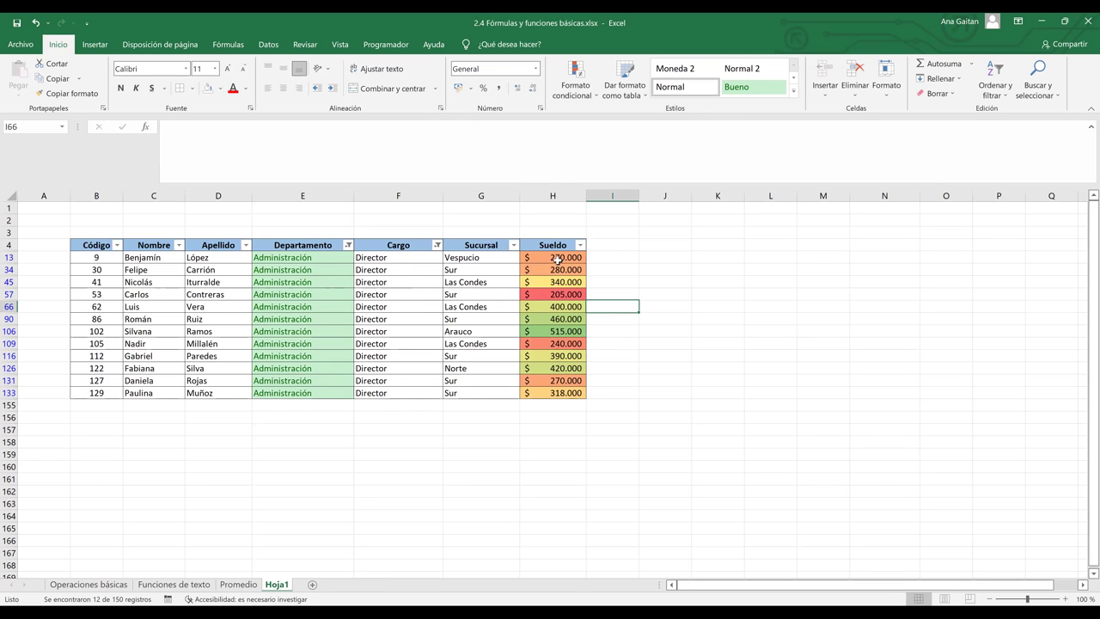
# - Check the colour-scaled salaries of the Administración rows and filter the Sueldo column by the yellow-green cell colour
pyautogui.moveTo(559, 258); pyautogui.dragTo(564, 392)
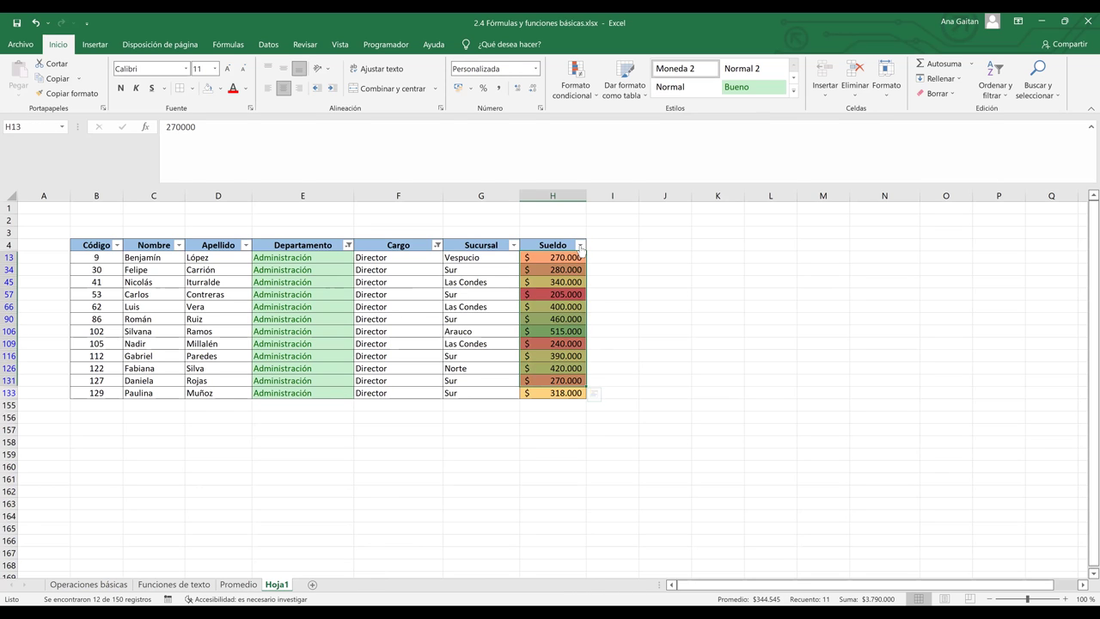
pyautogui.hotkey('alt', 'Down')
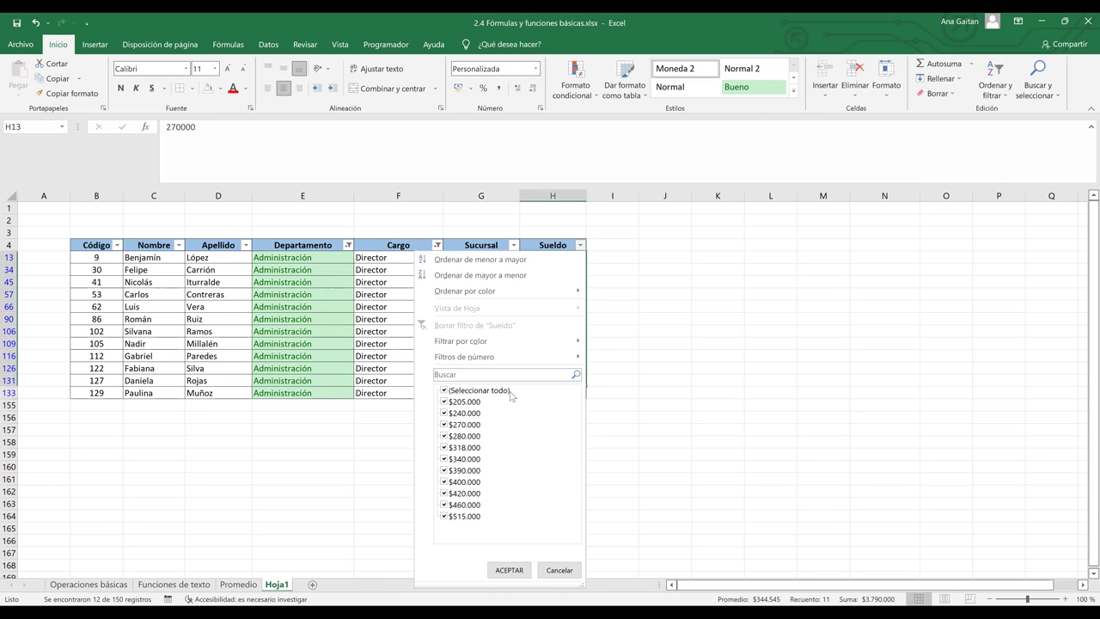
pyautogui.click(501, 342)
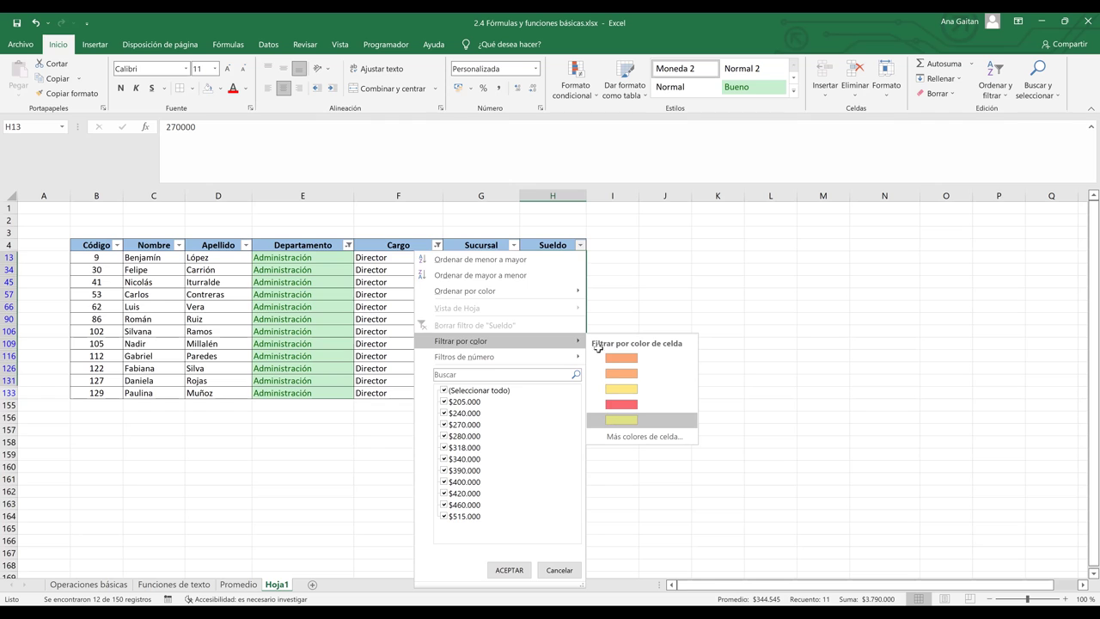
pyautogui.press('Return')
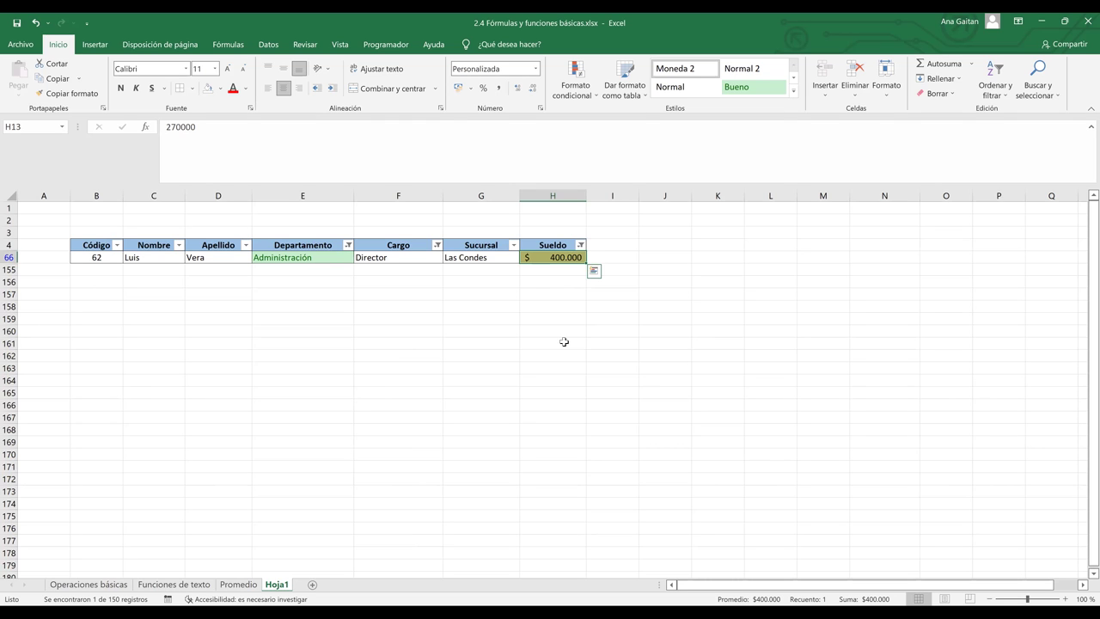
pyautogui.click(610, 257)
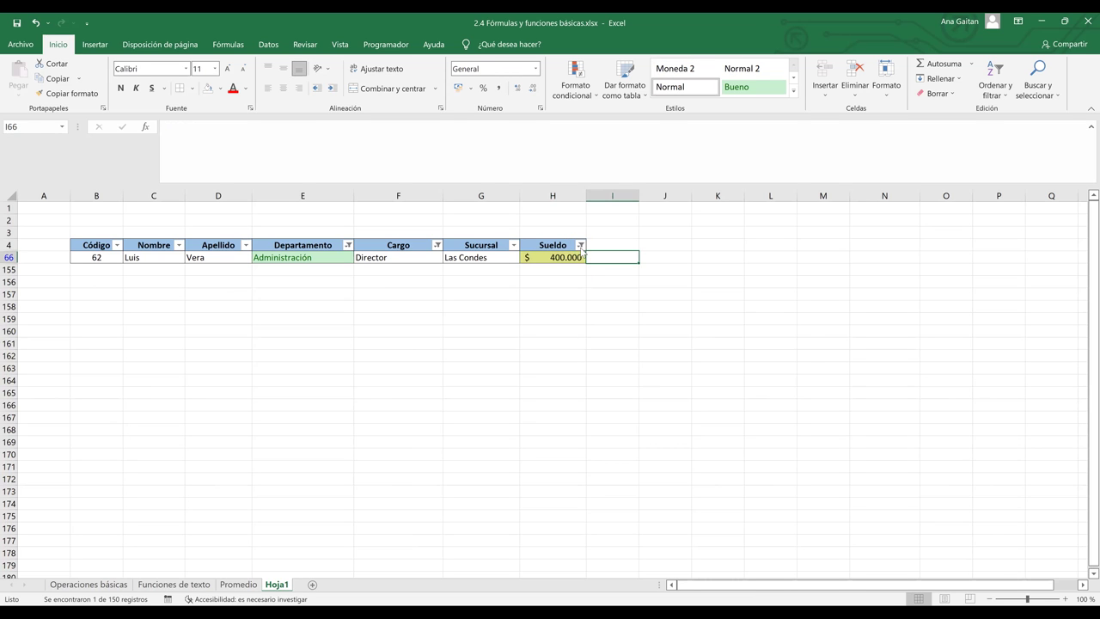
# - Clear the cell-colour filters from the Sueldo and Departamento columns
pyautogui.click(581, 247)
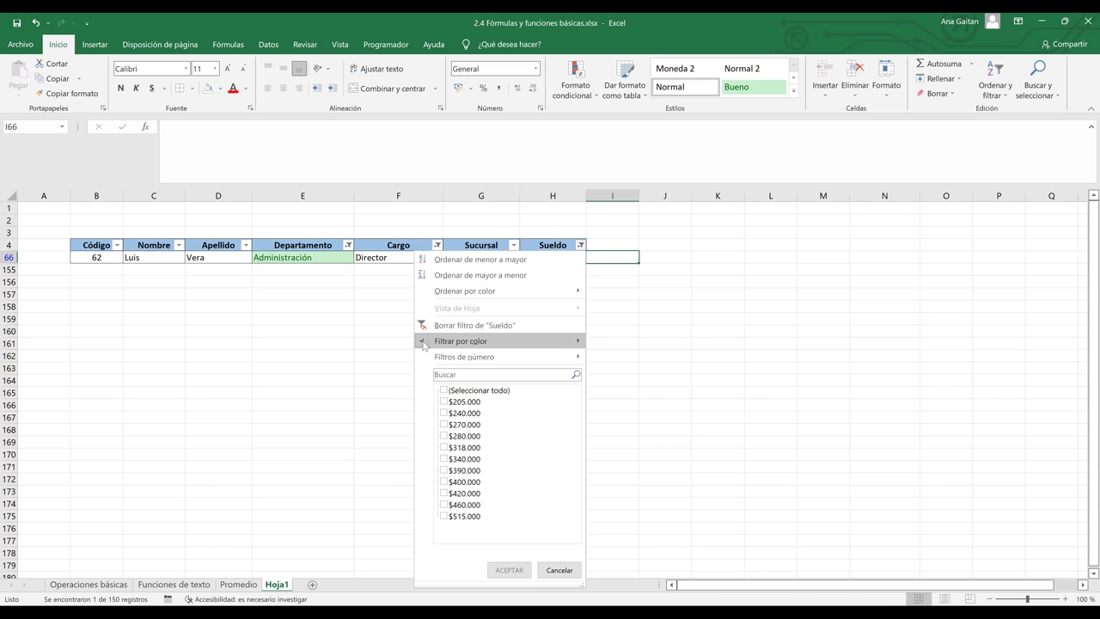
pyautogui.moveTo(425, 345)
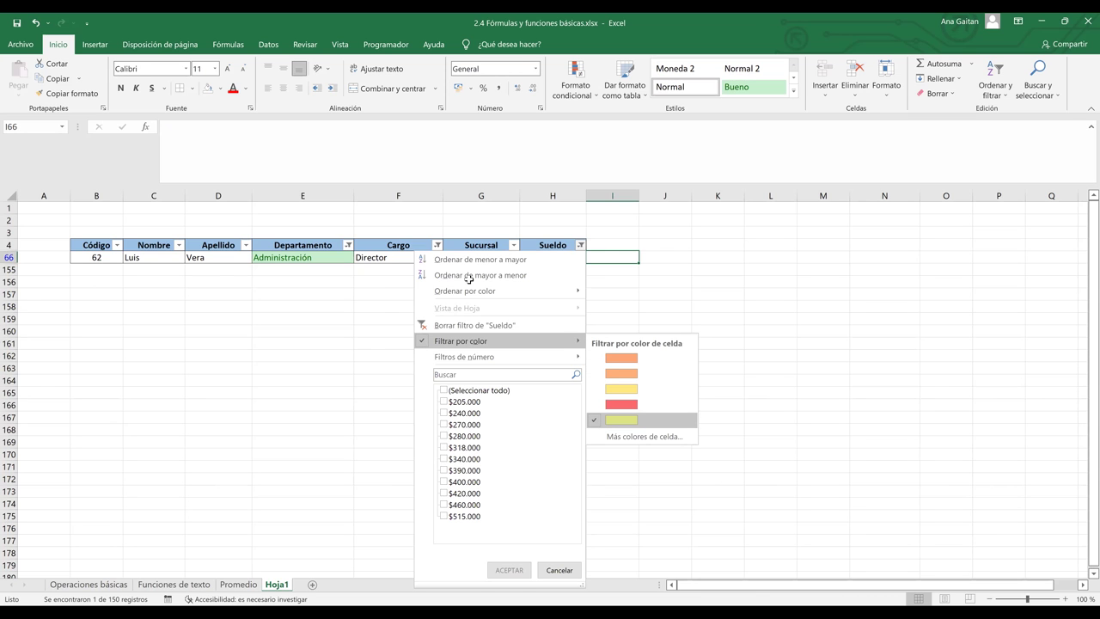
pyautogui.click(473, 324)
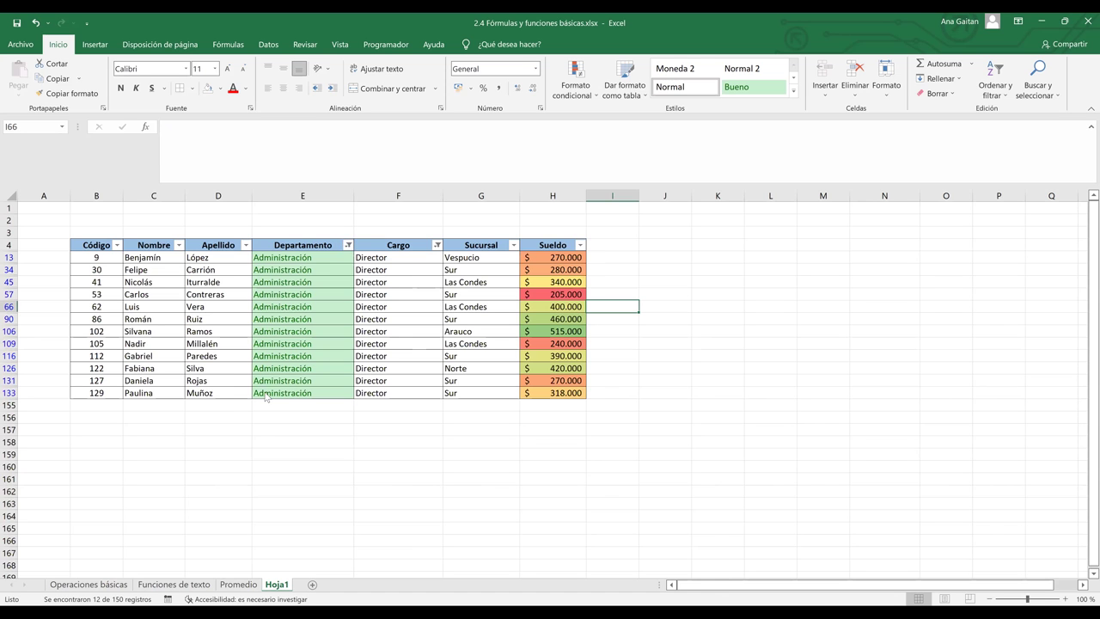
pyautogui.click(348, 245)
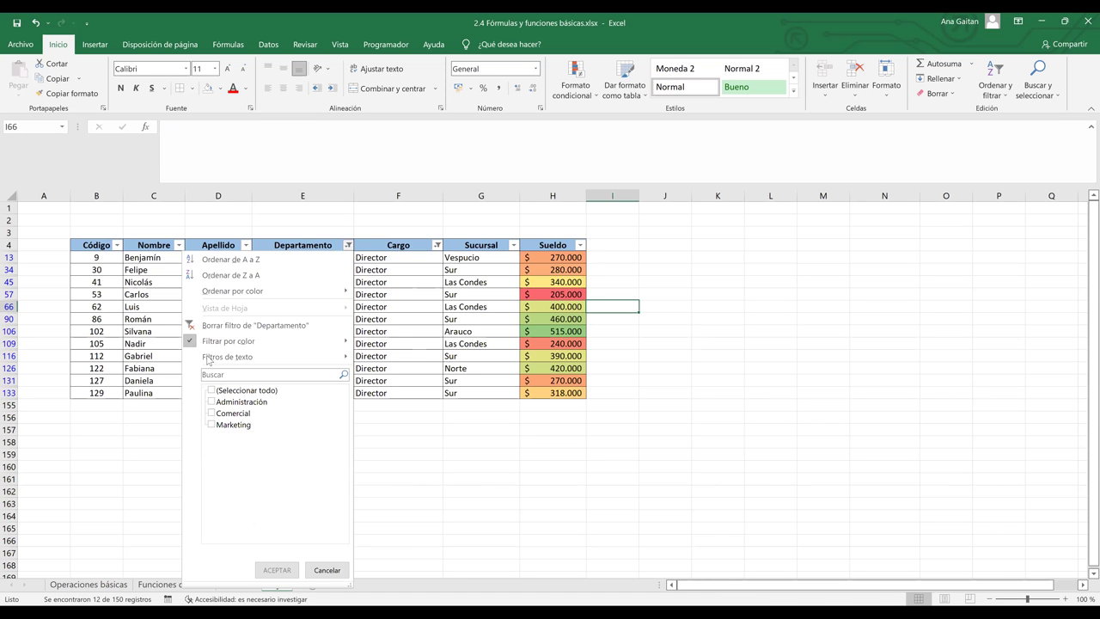
pyautogui.click(195, 327)
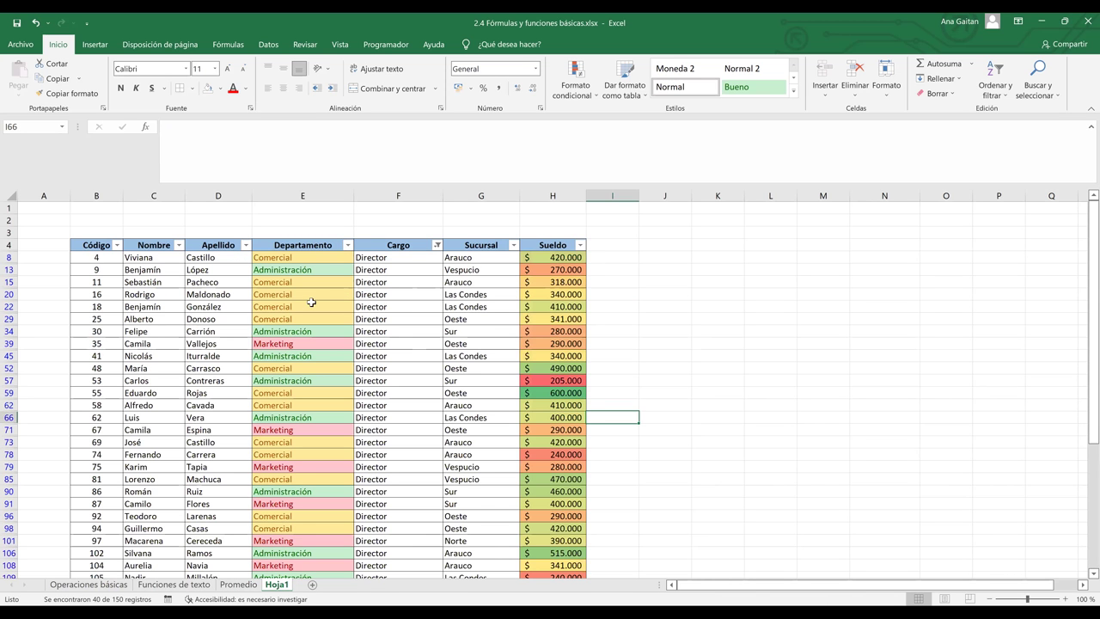
# - Apply an equals text filter to the Cargo column with the value Director
pyautogui.click(437, 246)
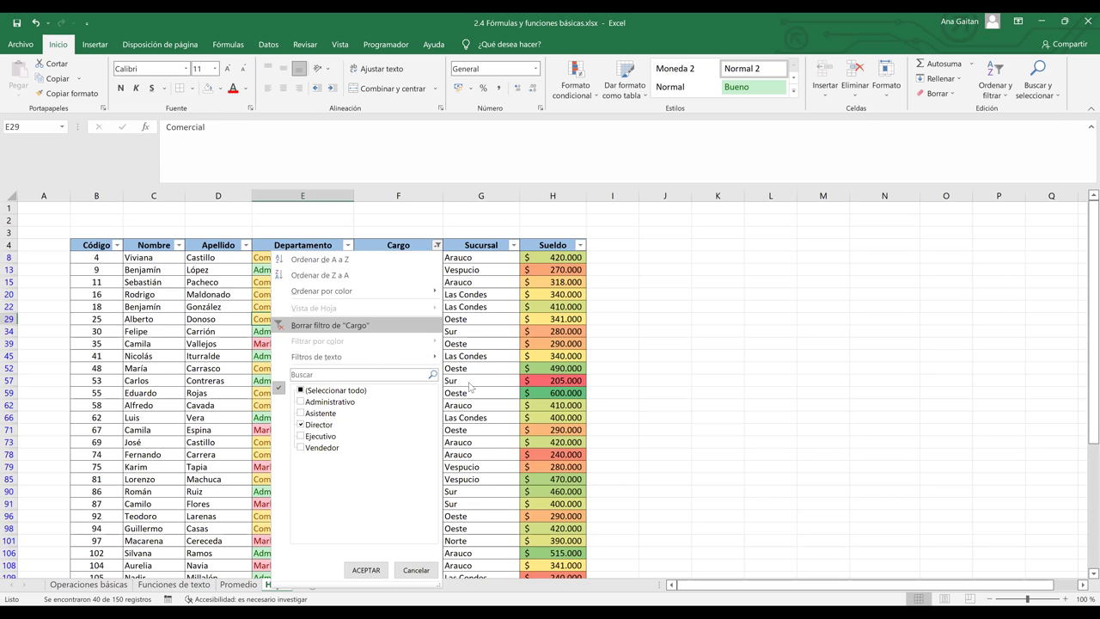
pyautogui.moveTo(437, 355)
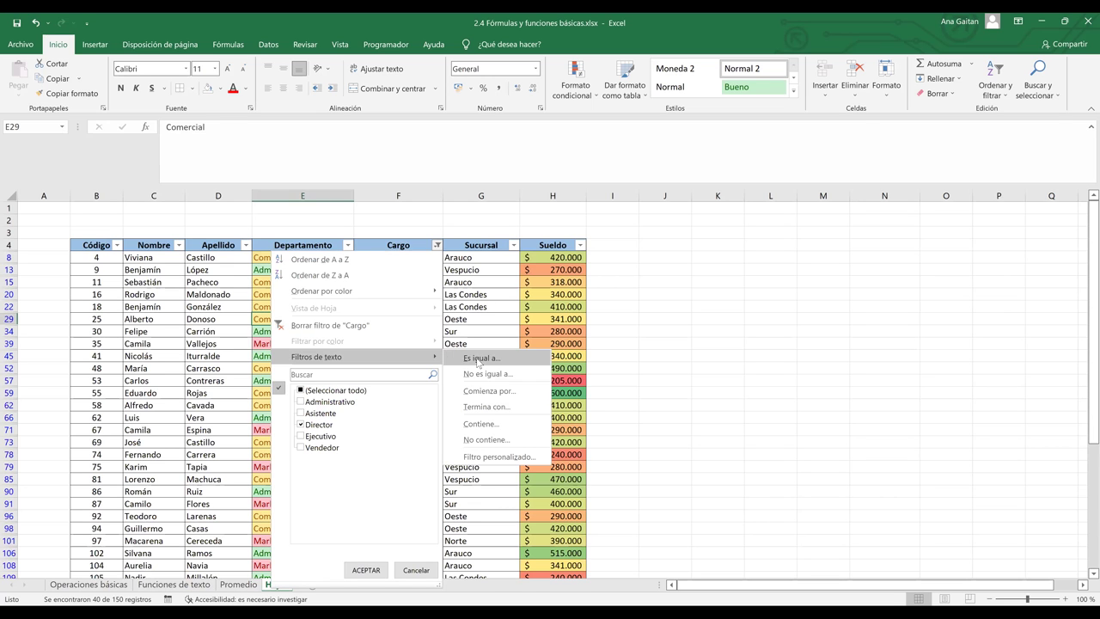
pyautogui.click(479, 359)
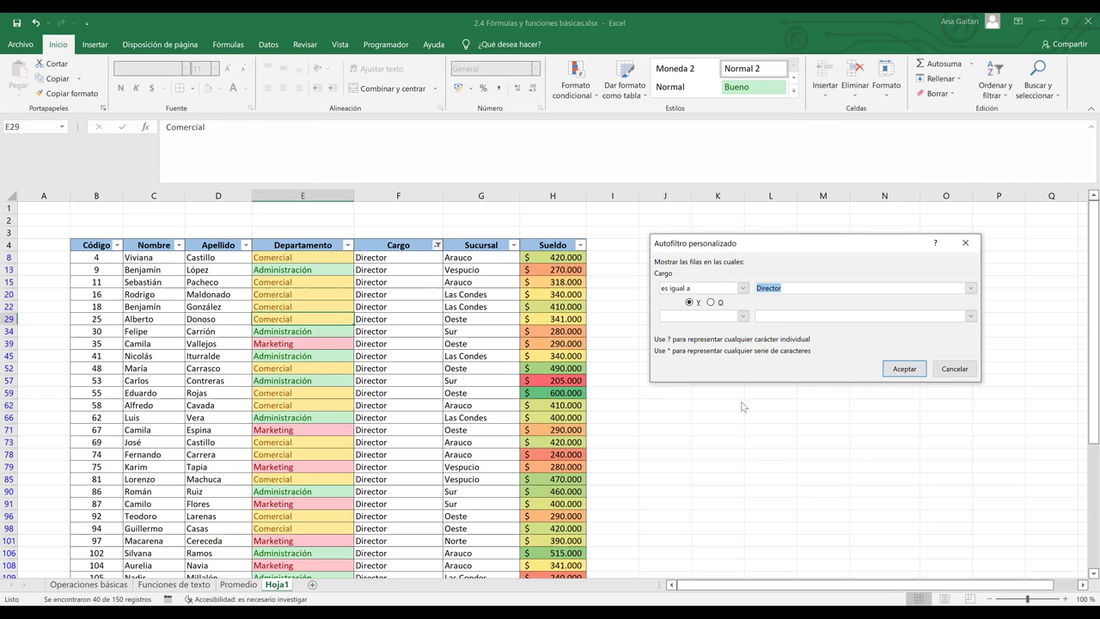
pyautogui.click(910, 368)
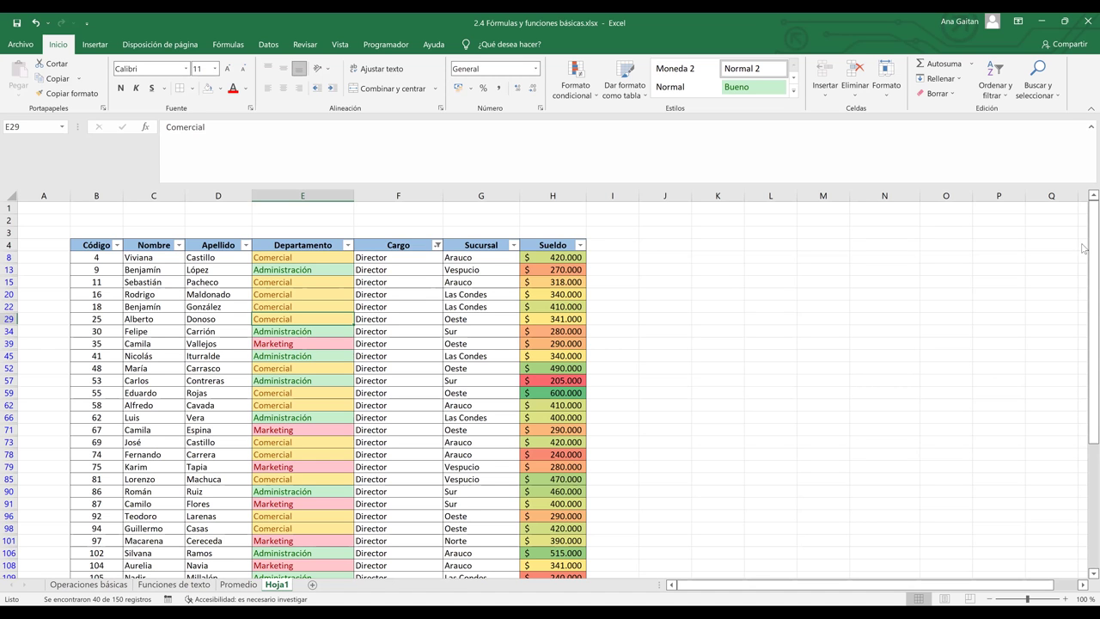
# - Look through the filtered Director rows and clear the filter from the Cargo column
pyautogui.moveTo(1084, 224); pyautogui.dragTo(1083, 385)
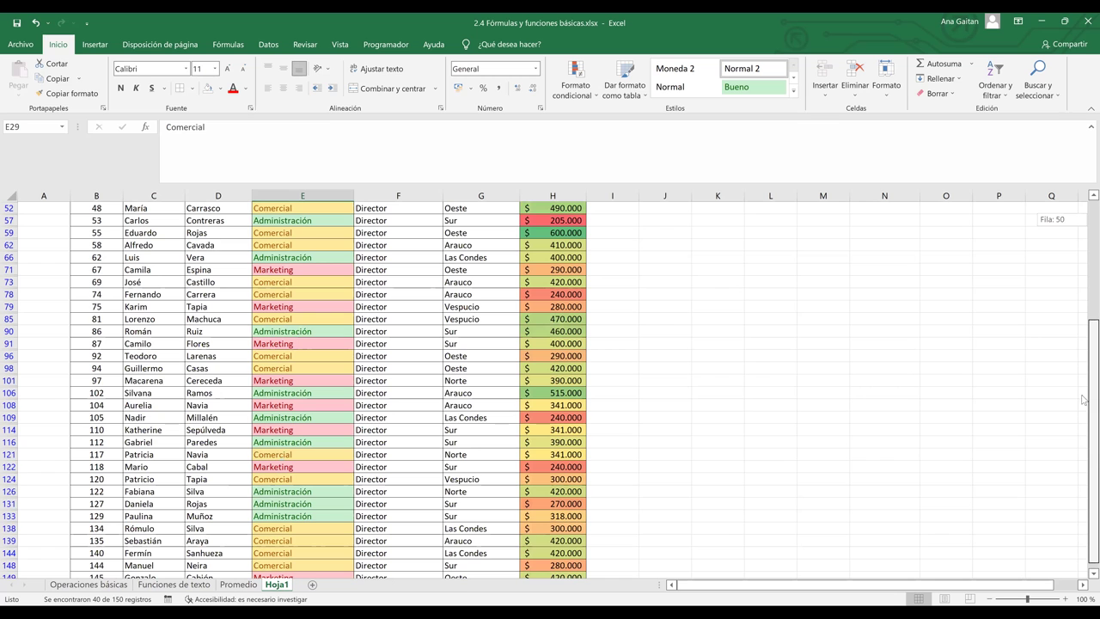
pyautogui.scroll(-1, 412, 563)
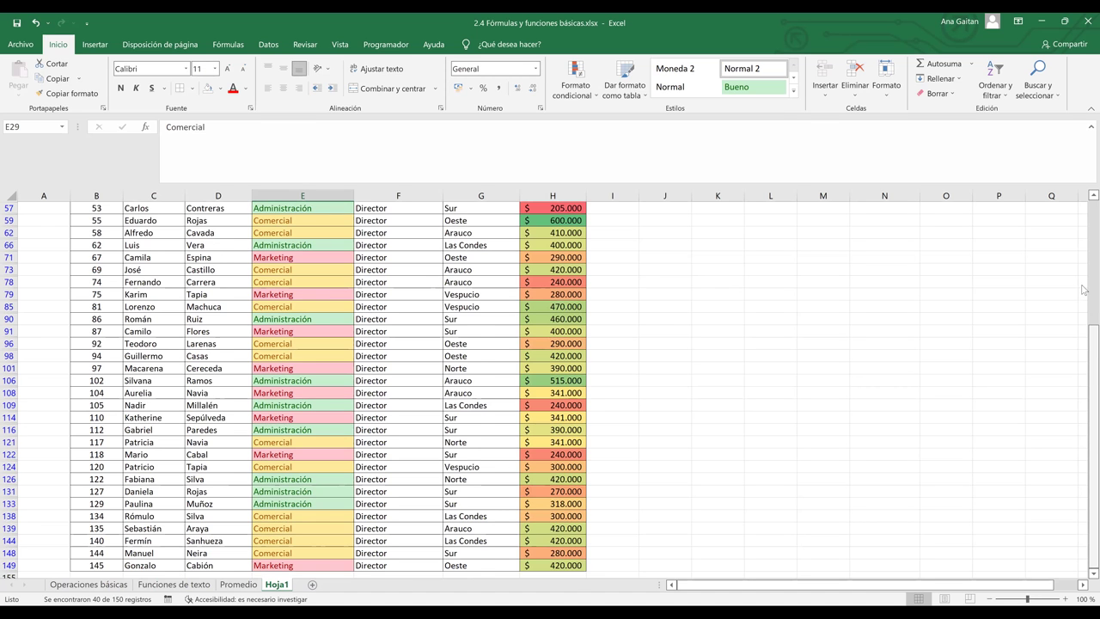
pyautogui.scroll(5, 1085, 275)
pyautogui.click(436, 246)
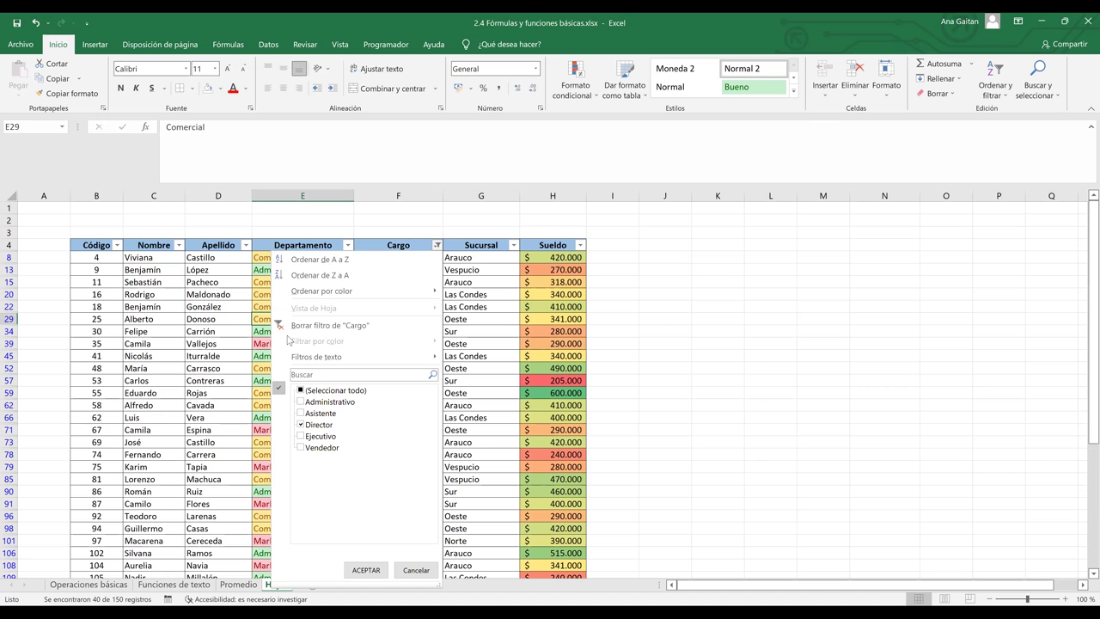
pyautogui.click(320, 326)
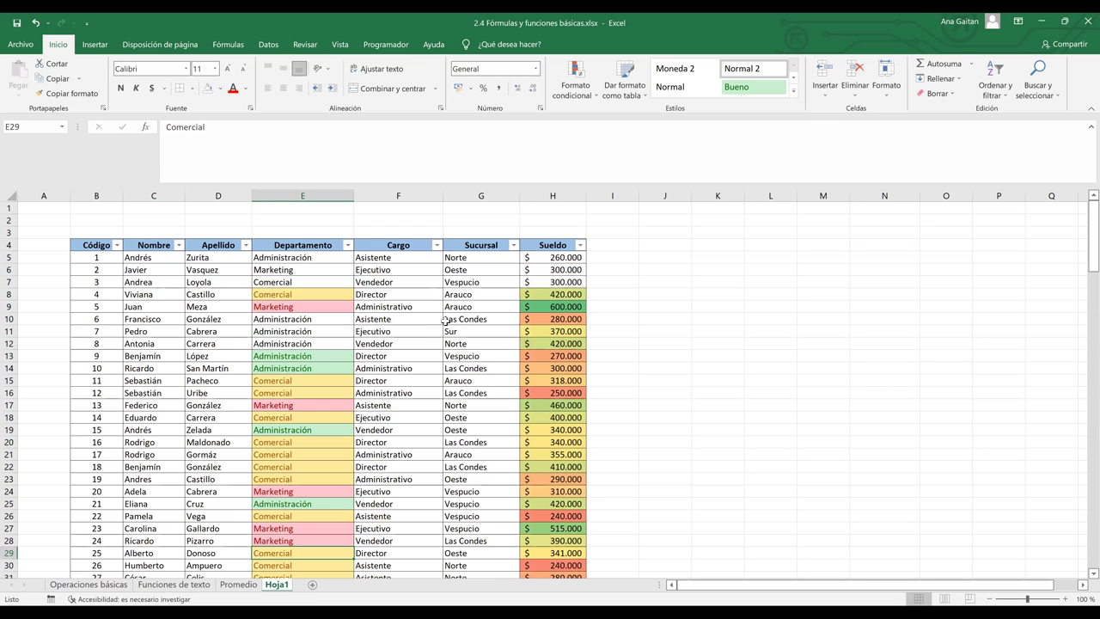
# - Filter the Nombre column to show only a single employee's first name
pyautogui.click(258, 284)
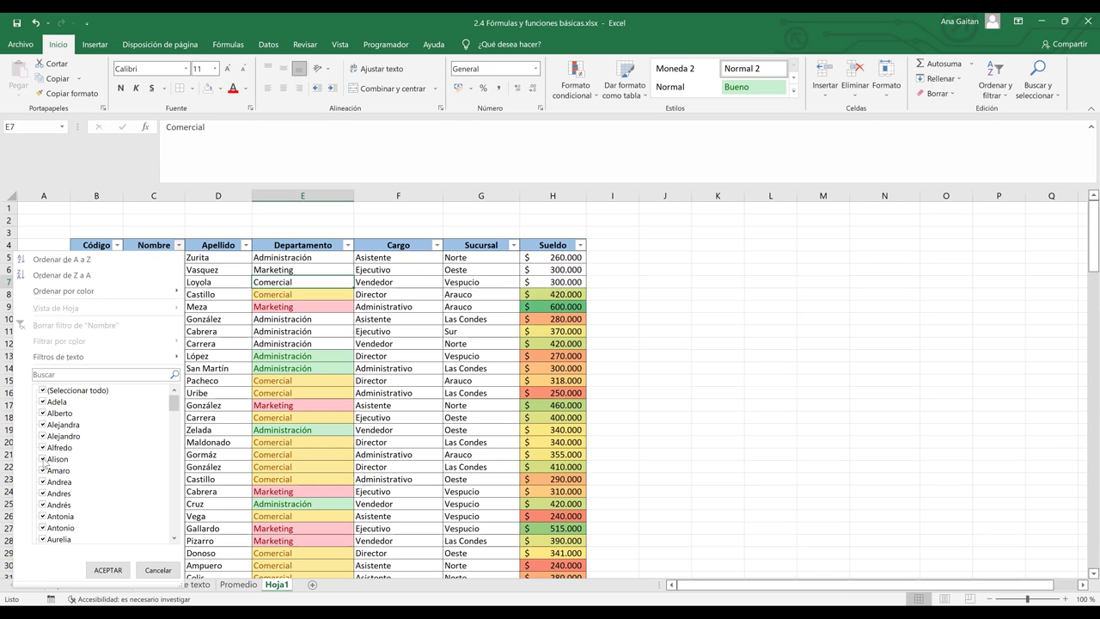
pyautogui.click(43, 391)
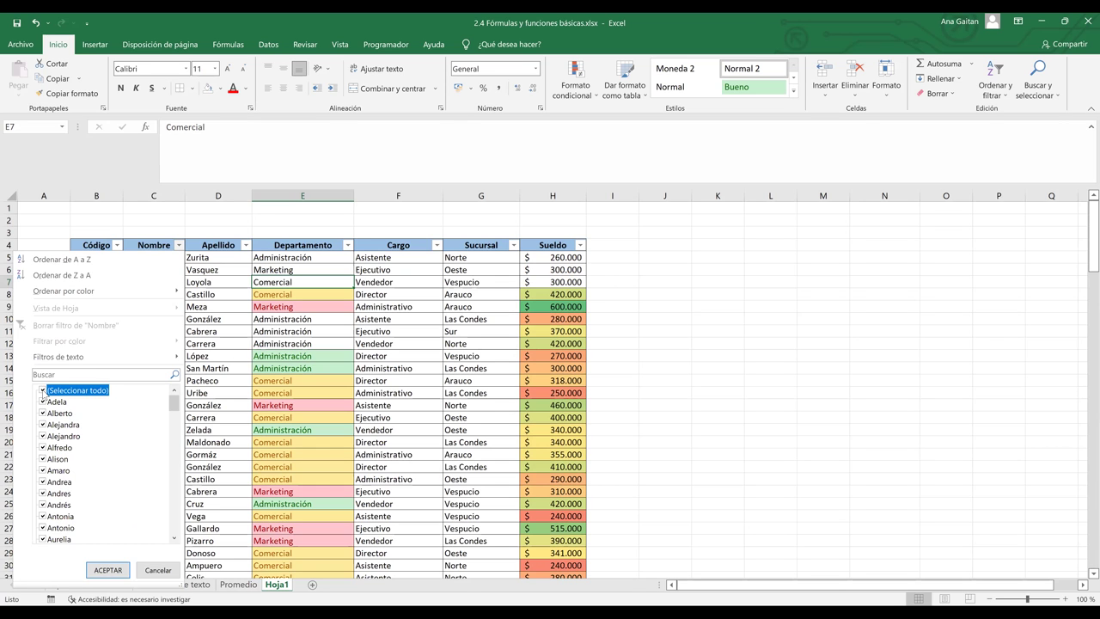
pyautogui.click(42, 459)
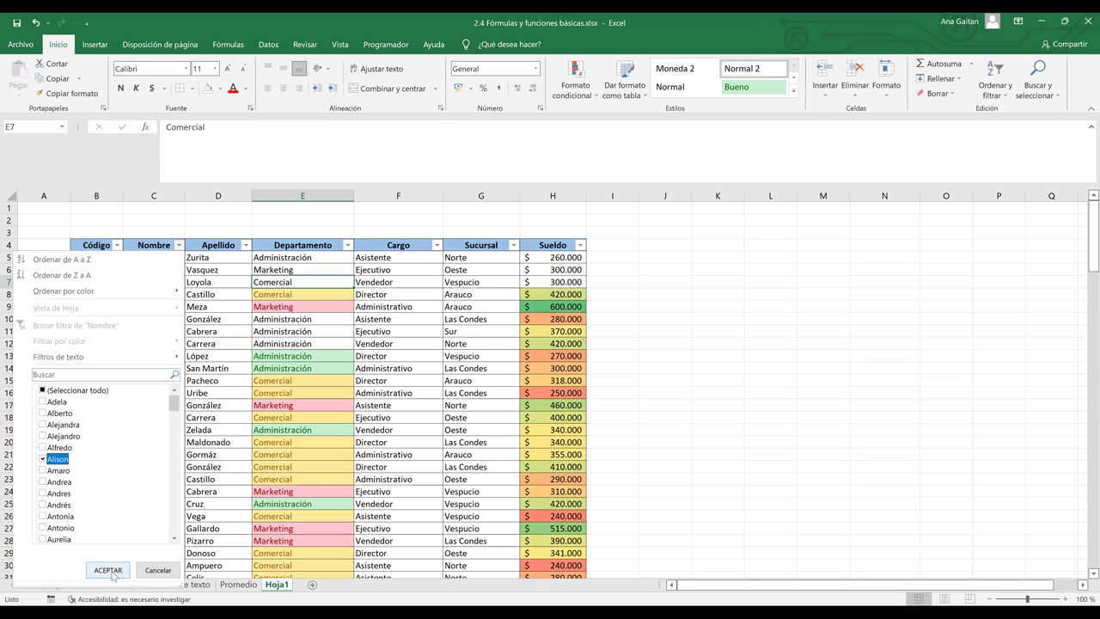
pyautogui.press('Return')
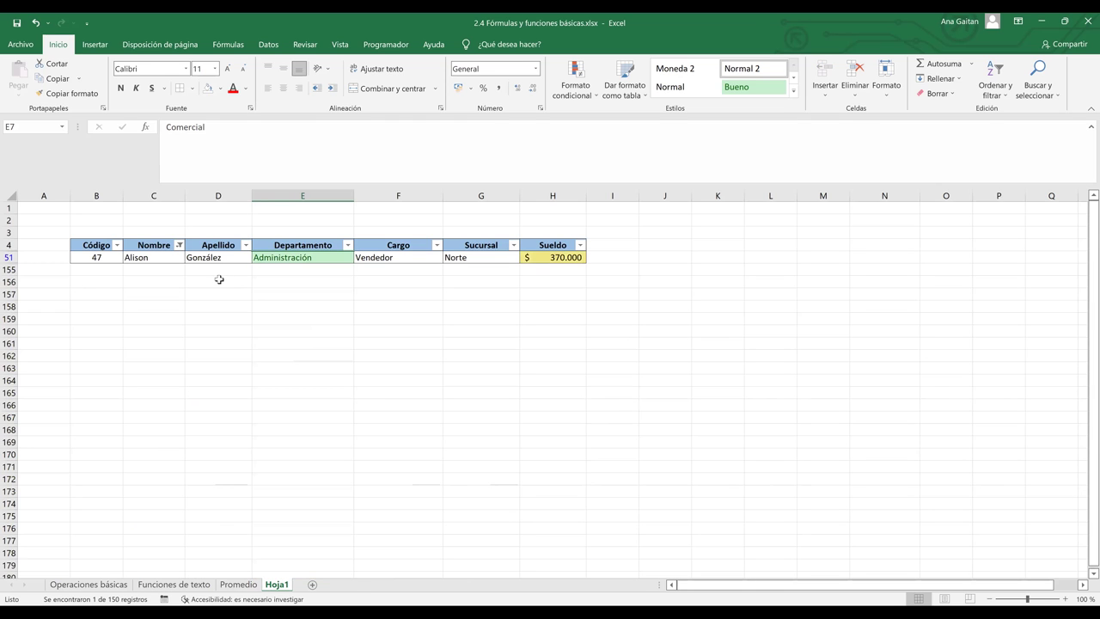
# - Check the filtered employee's department, position, branch and salary, and clear the filter from the Nombre column
pyautogui.click(304, 256)
pyautogui.click(384, 256)
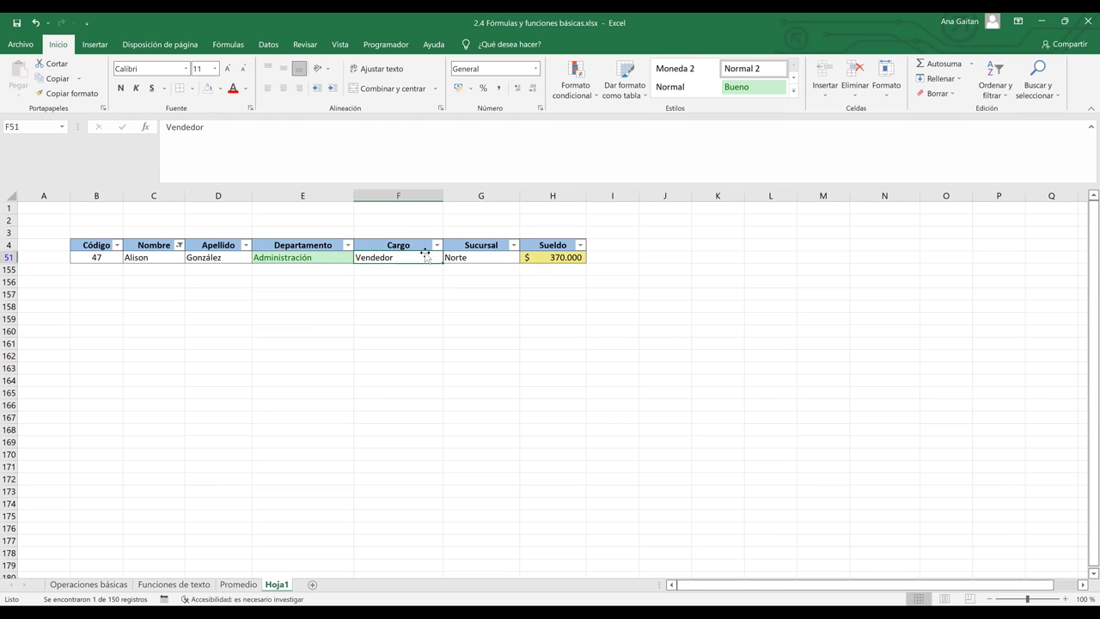
pyautogui.click(470, 257)
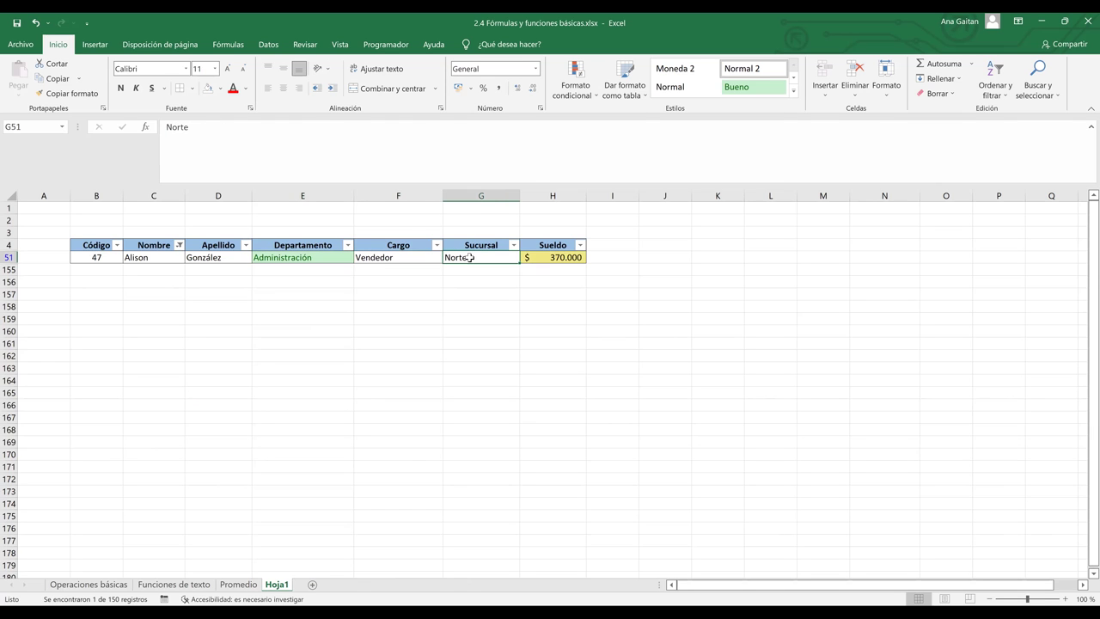
pyautogui.click(546, 259)
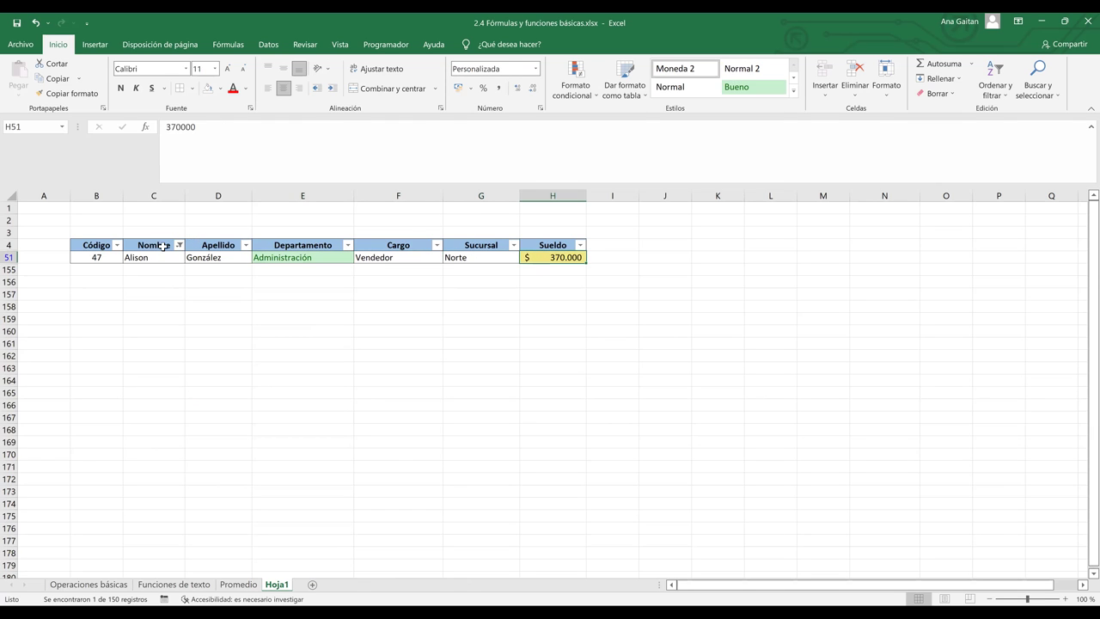
pyautogui.click(178, 246)
pyautogui.click(61, 319)
# - Filter the Sueldo column for salaries greater than or equal to 400000 and look through the filtered rows
pyautogui.click(582, 245)
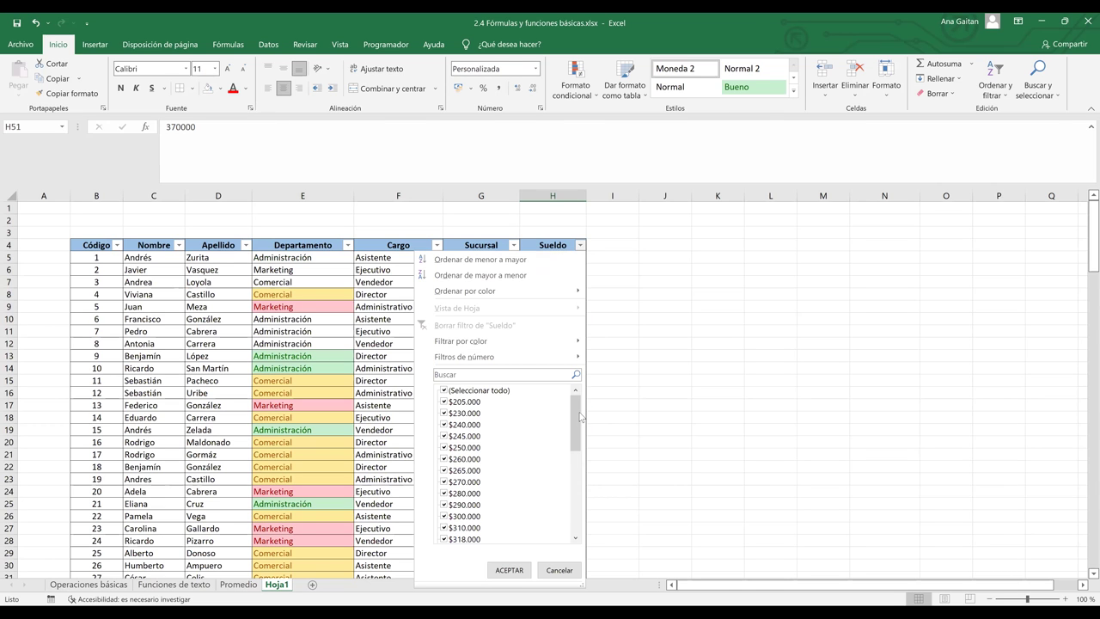
pyautogui.scroll(-1, 589, 429)
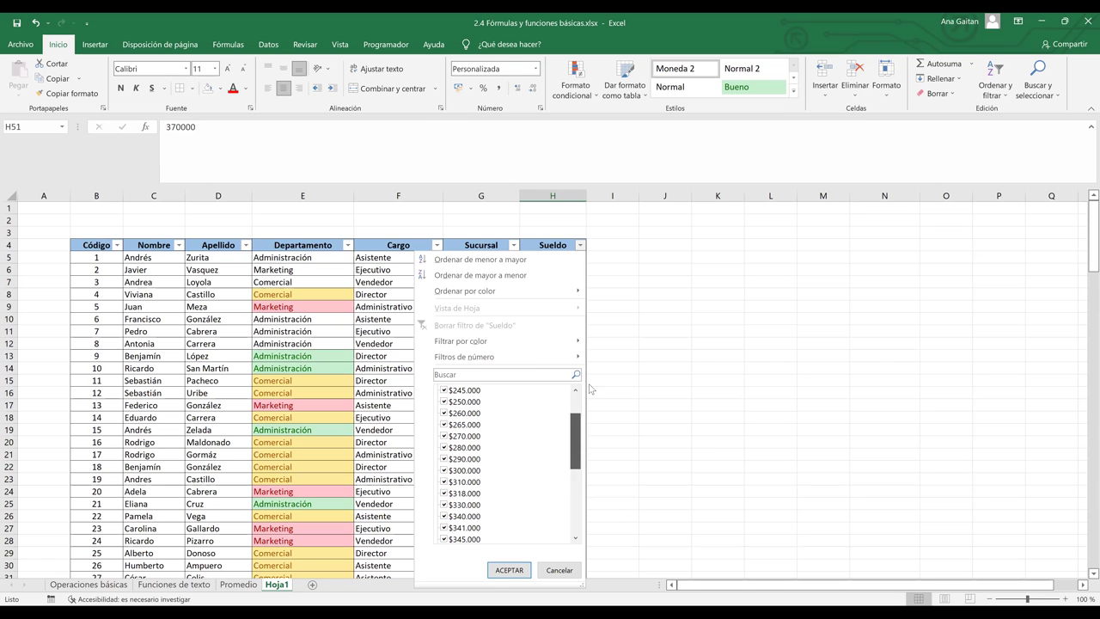
pyautogui.scroll(2, 578, 356)
pyautogui.moveTo(579, 356)
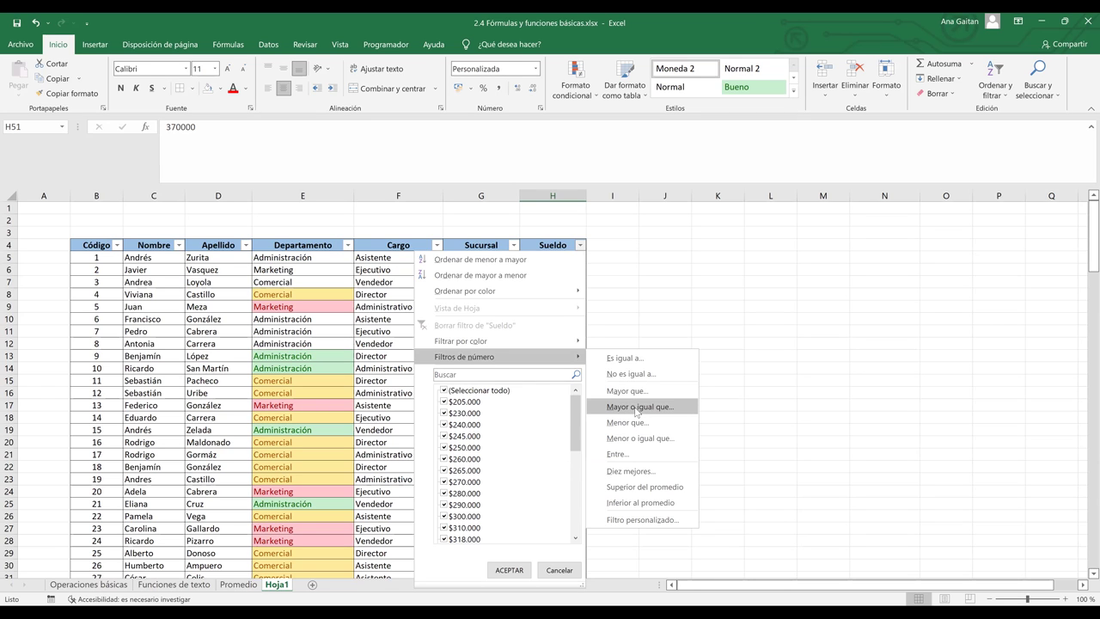
pyautogui.click(637, 408)
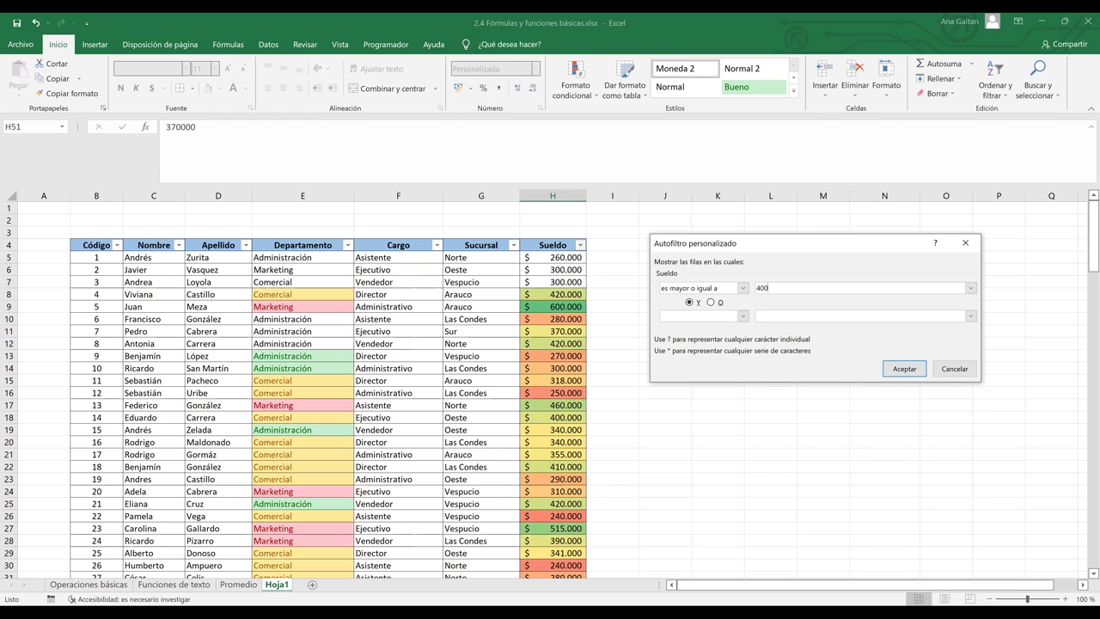
pyautogui.write('000')
pyautogui.click(904, 369)
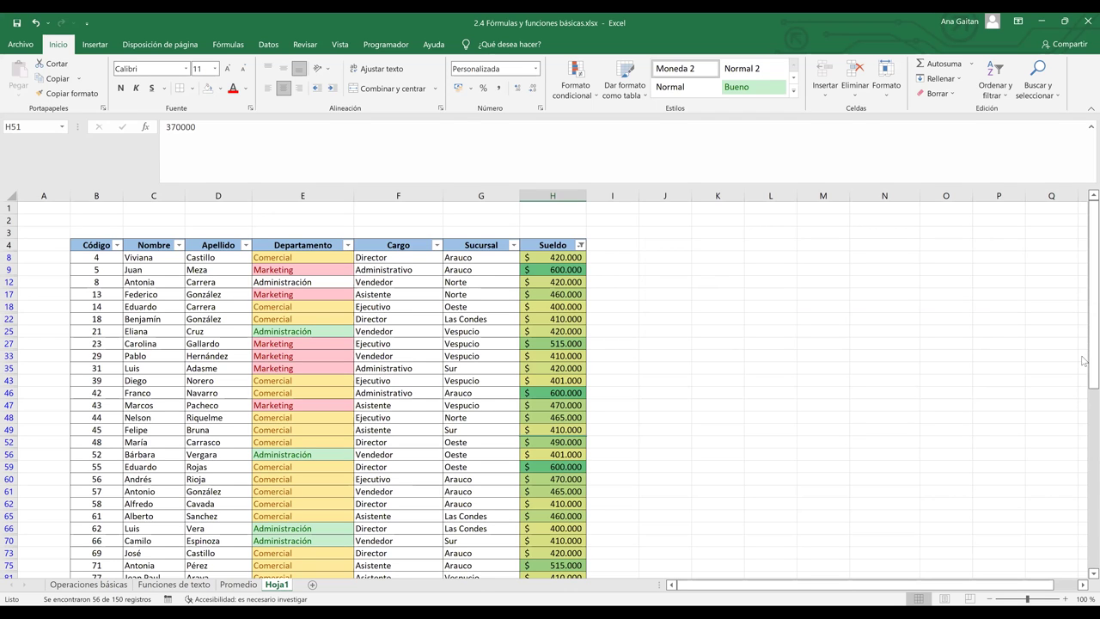
pyautogui.moveTo(1084, 318); pyautogui.dragTo(565, 259)
pyautogui.click(560, 281)
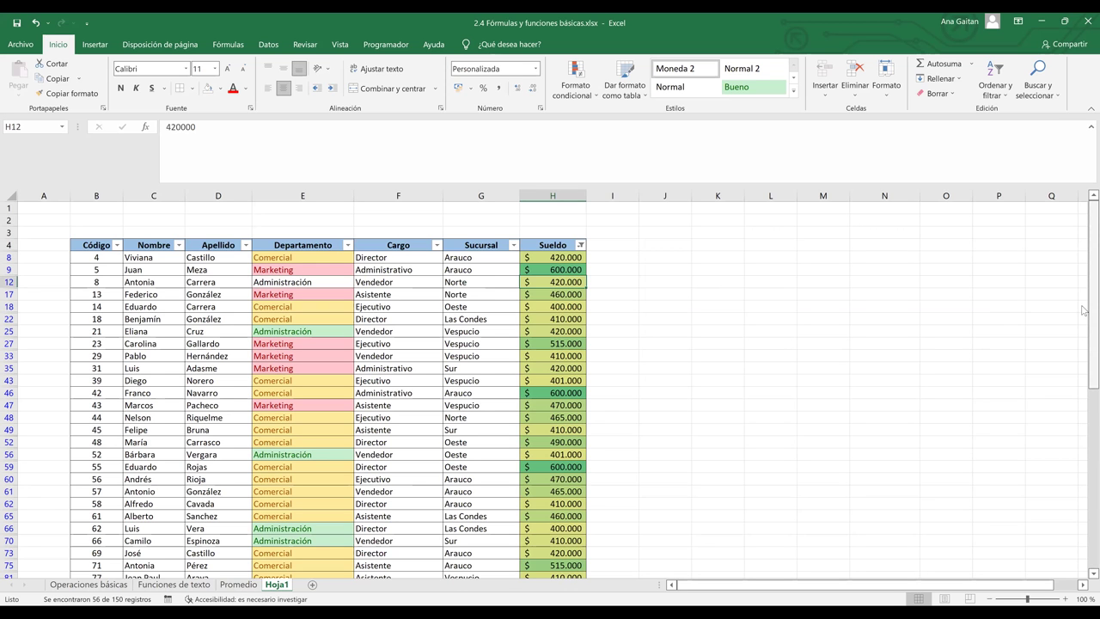
pyautogui.moveTo(1083, 342)
pyautogui.mouseDown()
pyautogui.moveTo(1082, 452)
pyautogui.moveTo(1083, 336)
pyautogui.mouseUp()
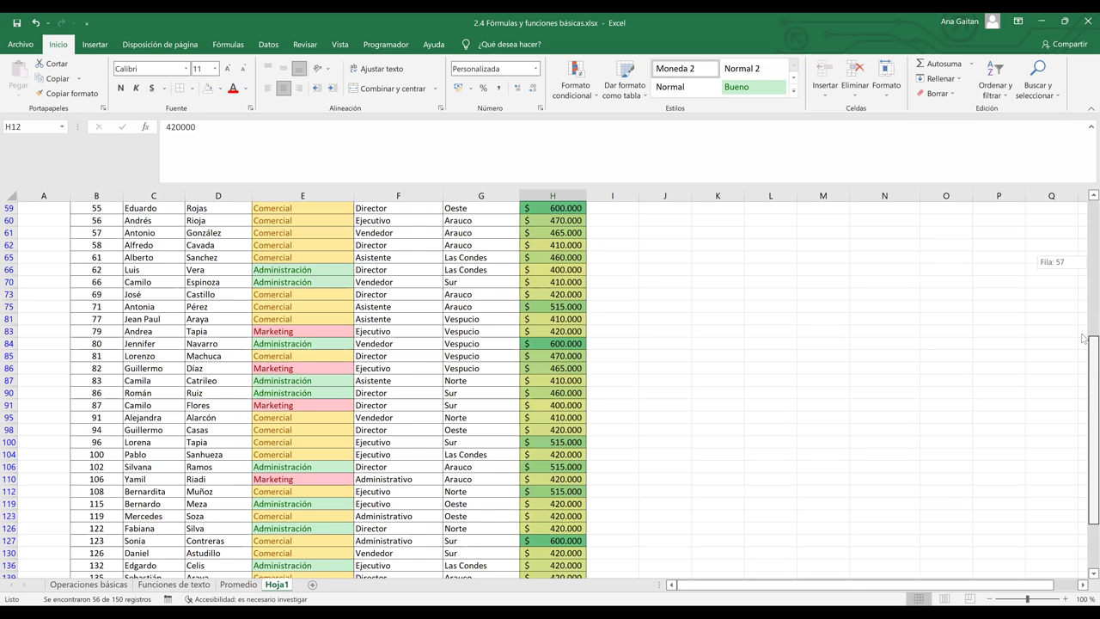
pyautogui.scroll(3, 1083, 338)
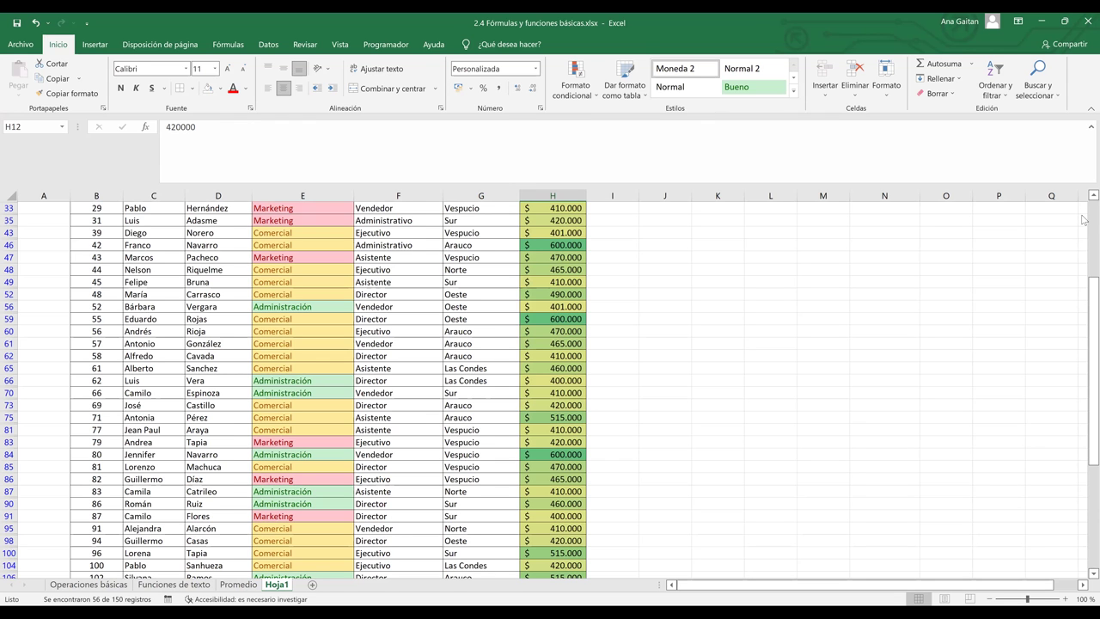
pyautogui.scroll(4, 535, 261)
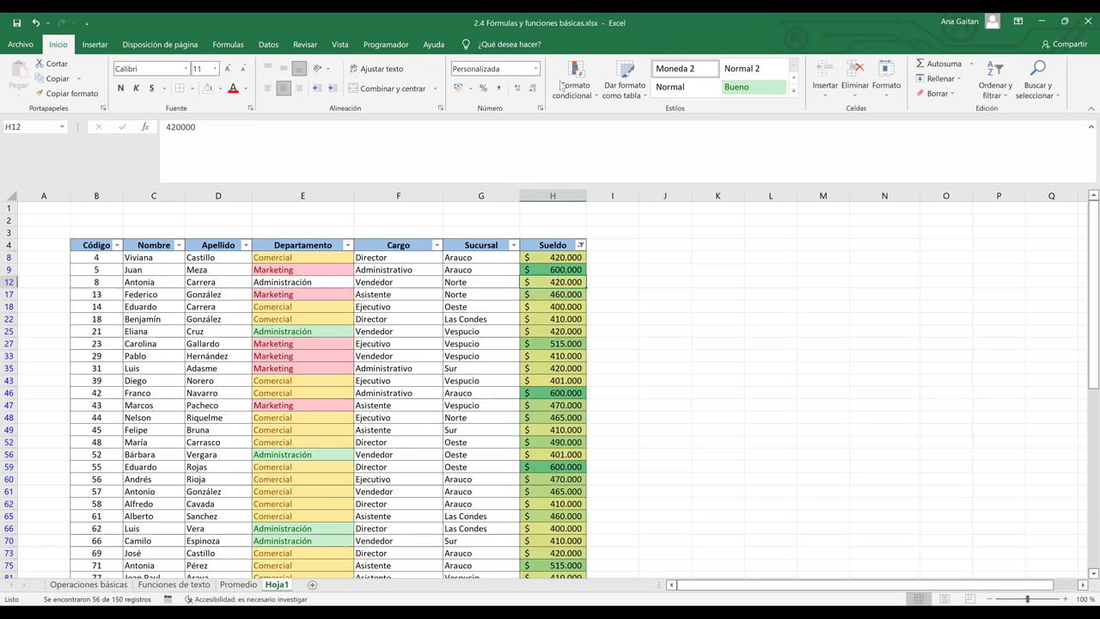
# - Apply the red and white colour scale to the filtered Sueldo cells from H8 down to the last row
pyautogui.click(553, 257)
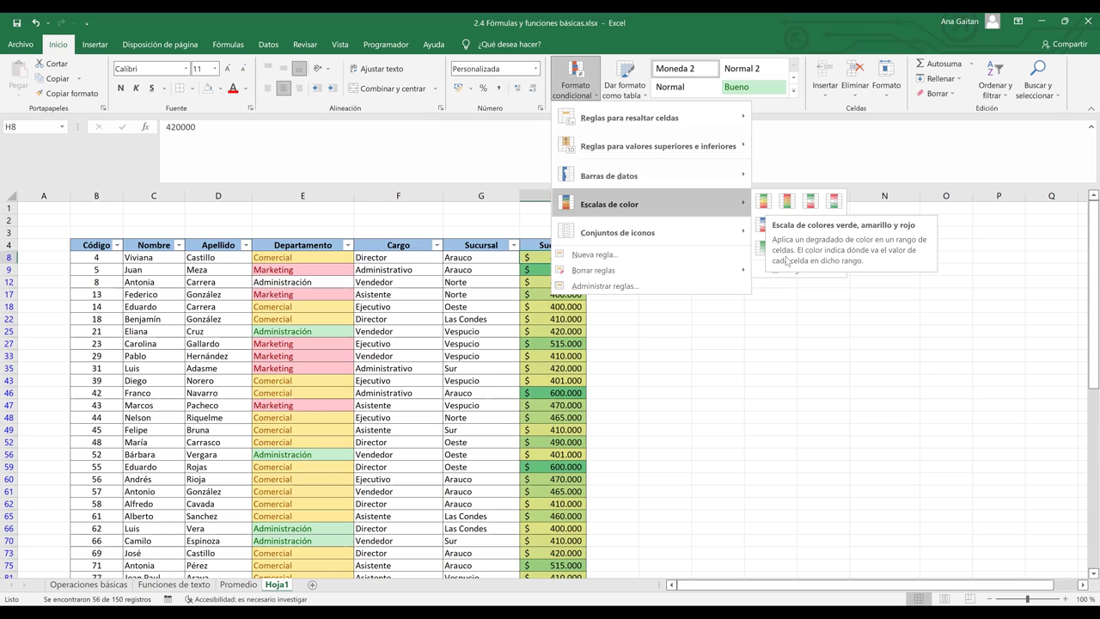
pyautogui.rightClick(532, 258)
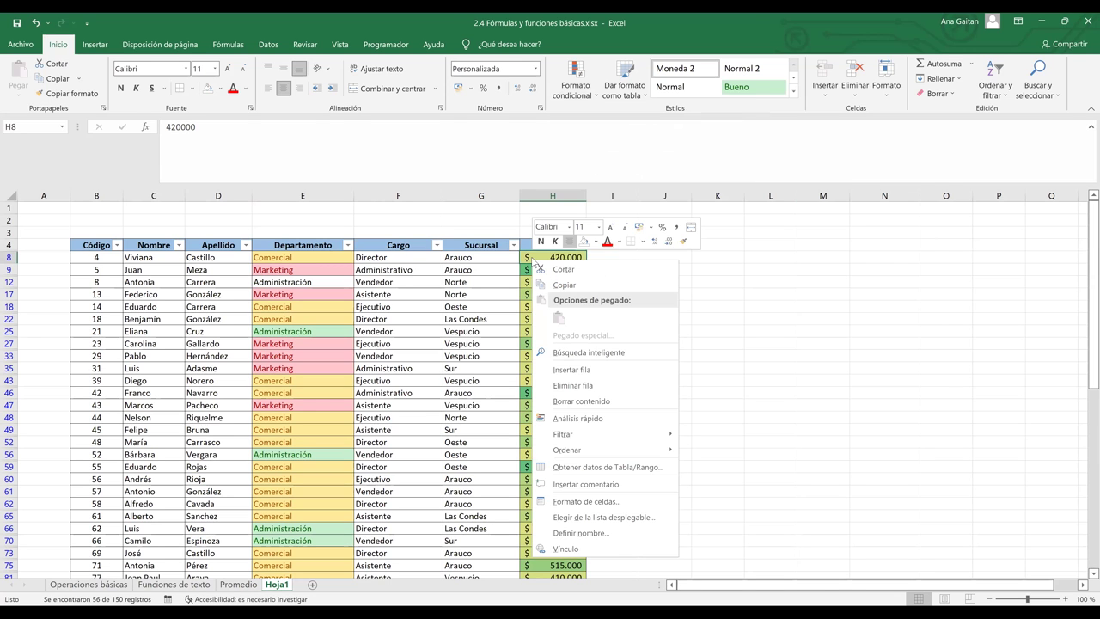
pyautogui.press('Escape')
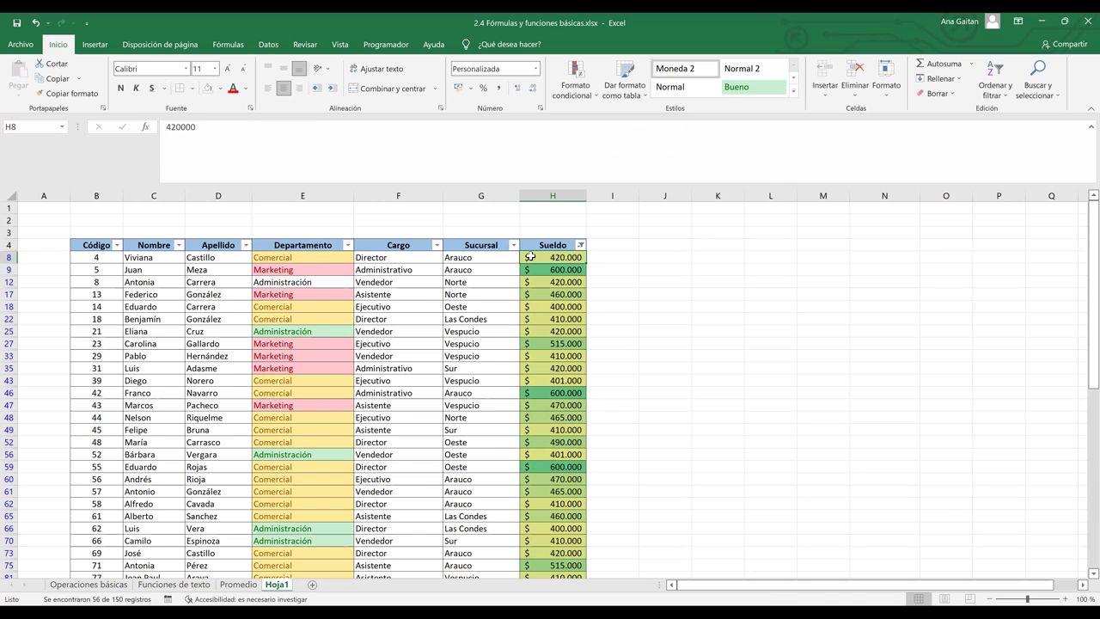
pyautogui.hotkey('ctrl', 'shift', 'Down')
pyautogui.click(582, 92)
pyautogui.moveTo(649, 204)
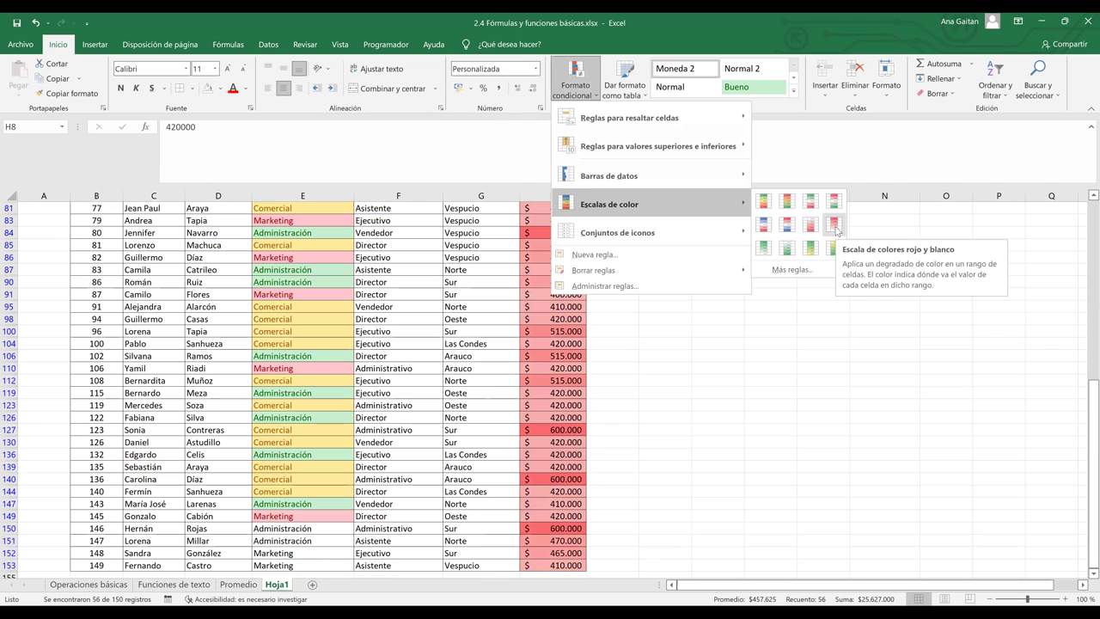
pyautogui.click(809, 228)
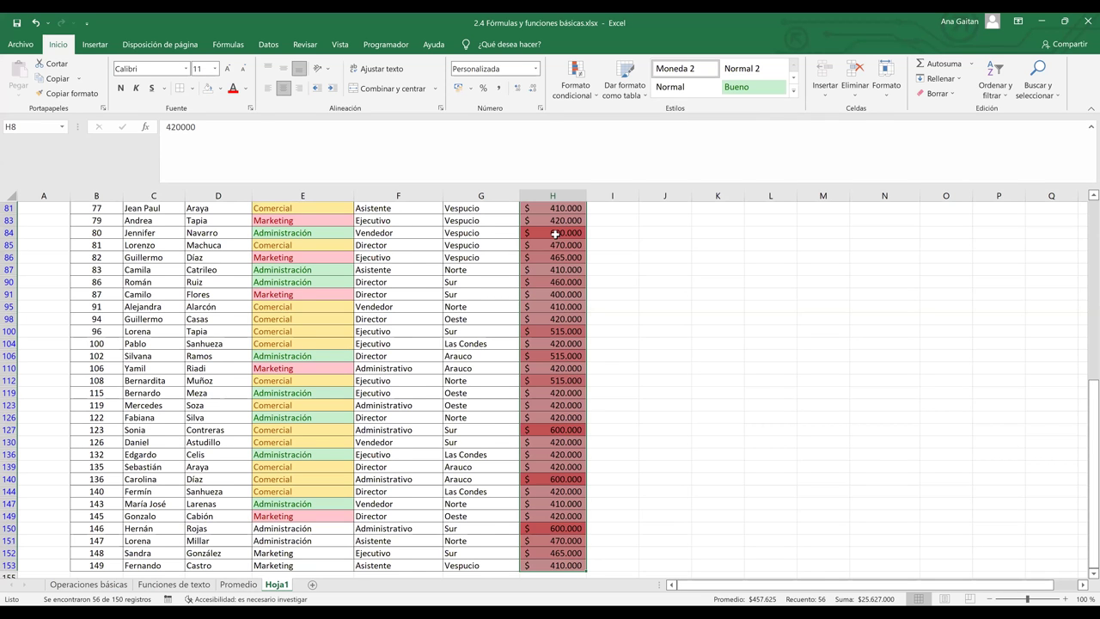
pyautogui.press('Down')
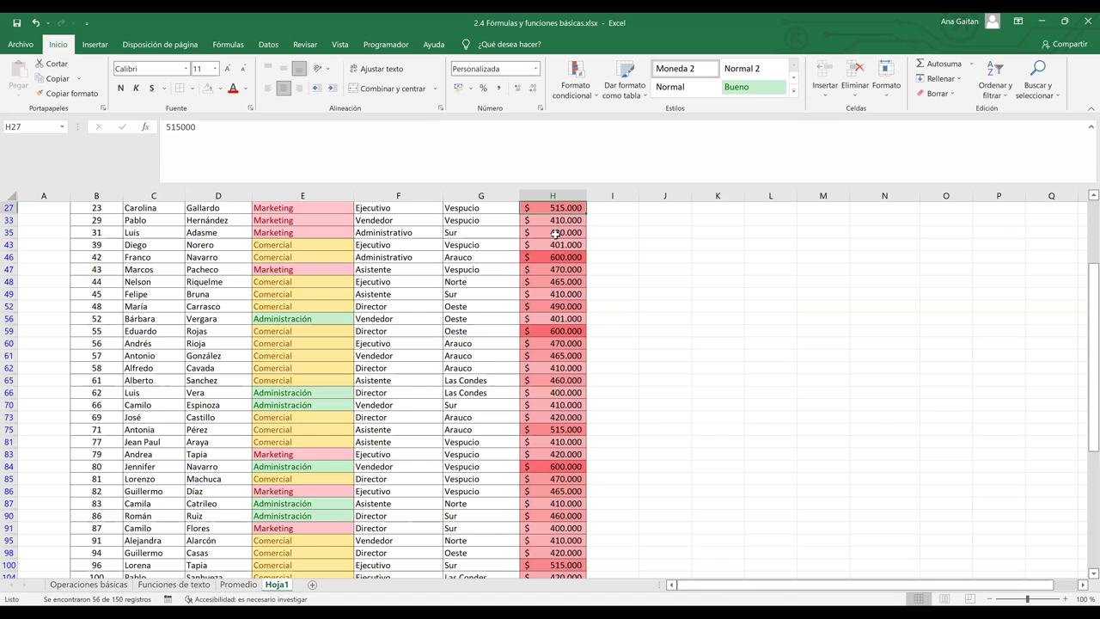
# - Look through the colour-scaled Sueldo values of the filtered rows, comparing the red shading with the salary amounts
pyautogui.press('pageup')
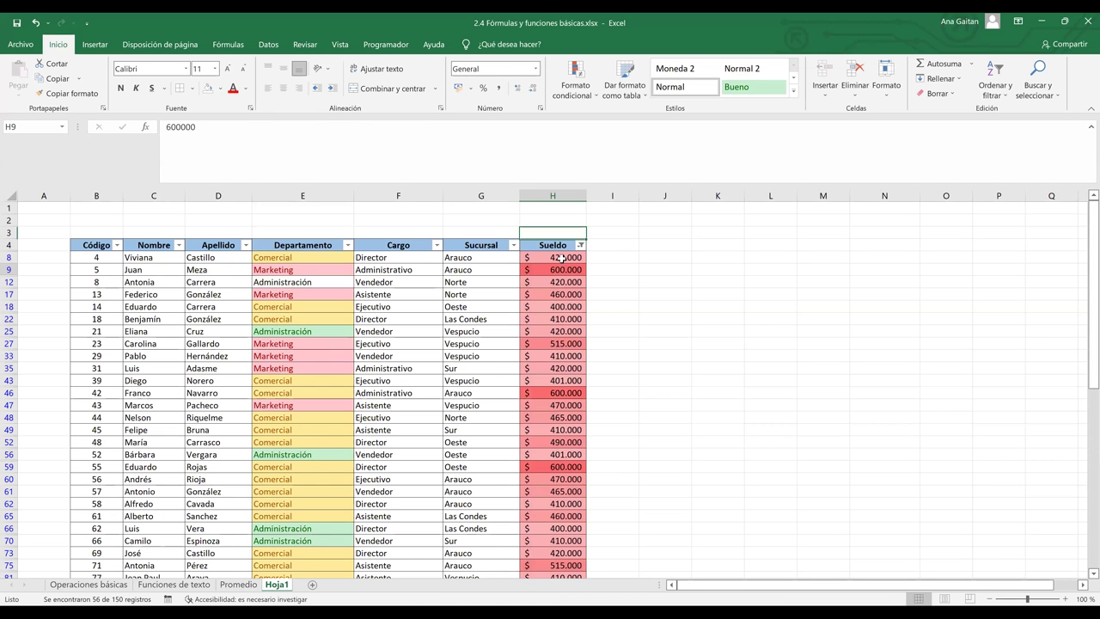
pyautogui.press('Up')
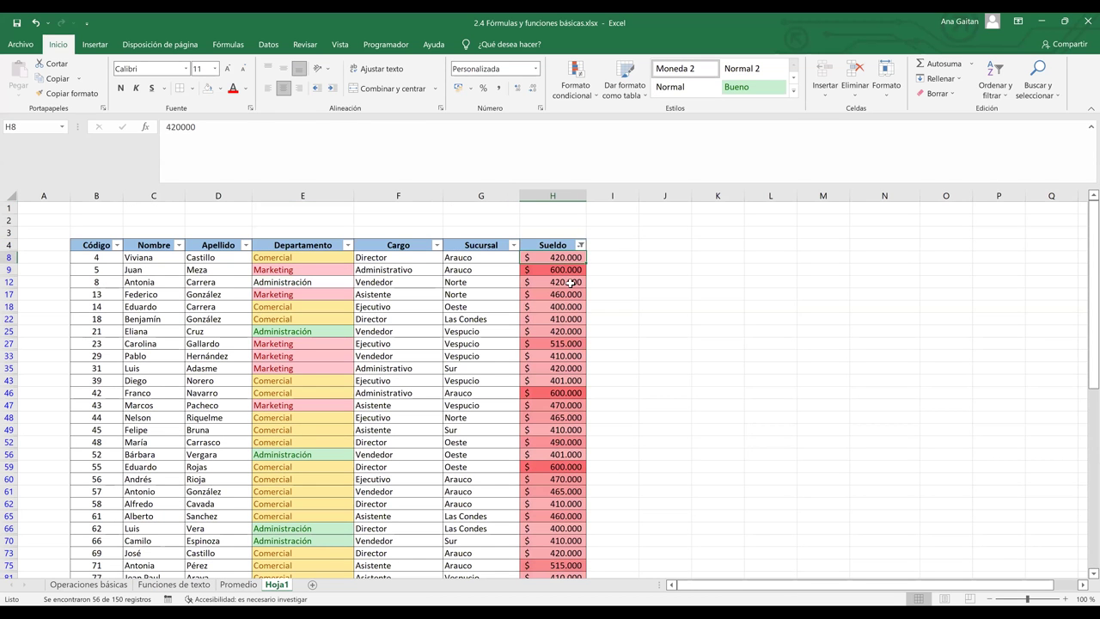
pyautogui.click(570, 285)
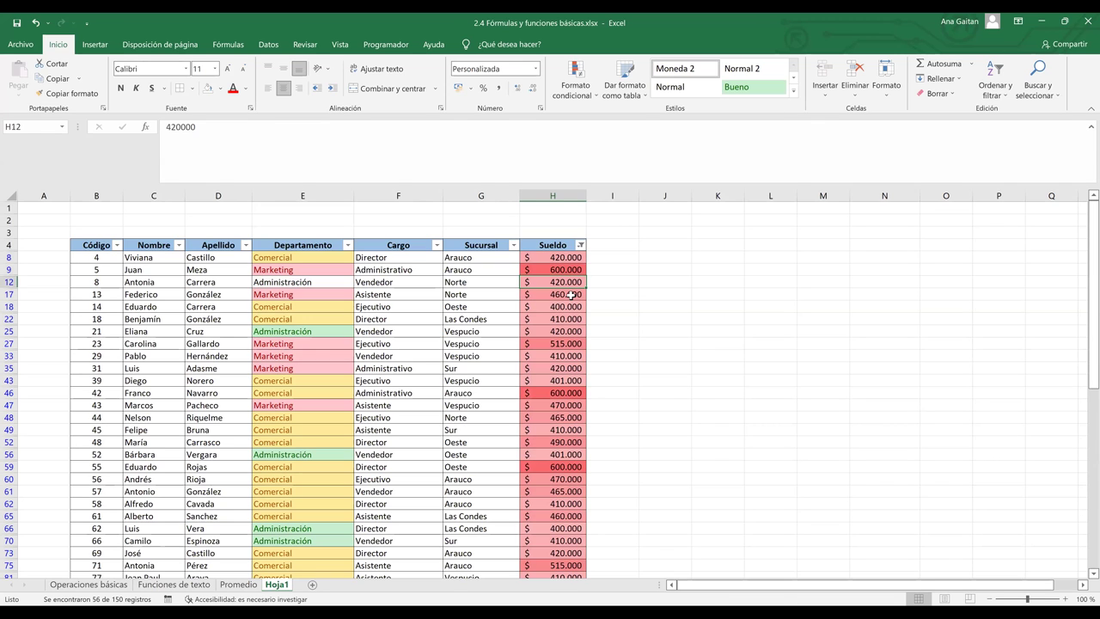
pyautogui.press('Down')
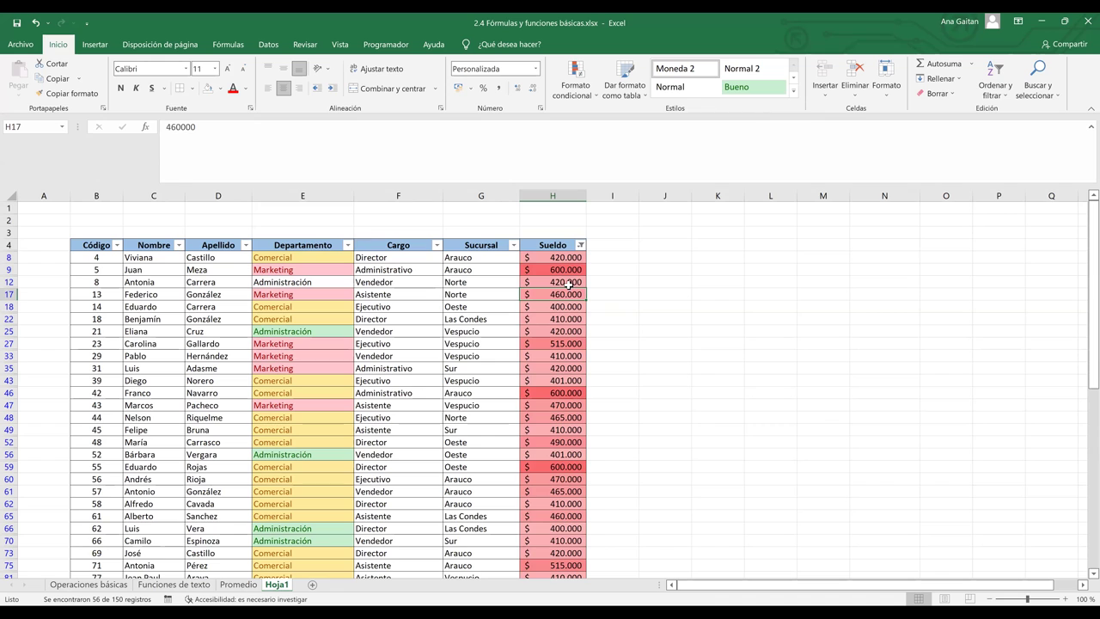
pyautogui.click(569, 284)
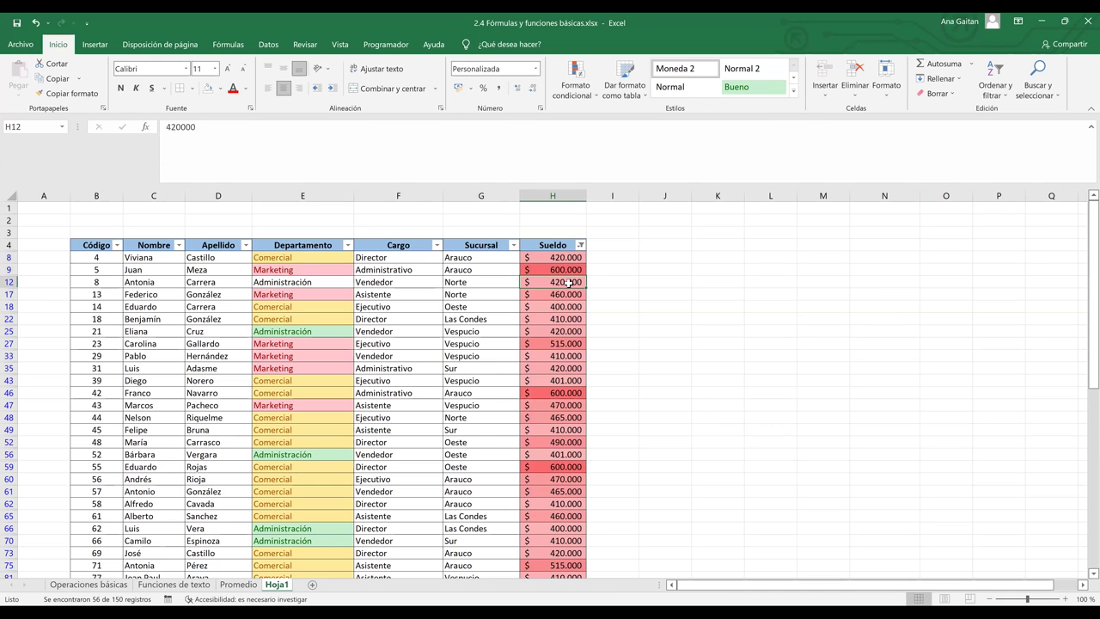
pyautogui.press('Down')
pyautogui.press('Down')
pyautogui.press('Down')
pyautogui.press('Down')
pyautogui.press('Down')
pyautogui.press('Down')
pyautogui.press('Down')
pyautogui.press('Down')
pyautogui.press('Down')
pyautogui.press('Down')
pyautogui.press('Down')
pyautogui.press('Down')
pyautogui.press('Down')
pyautogui.press('Down')
pyautogui.press('Down')
pyautogui.press('Down')
pyautogui.press('Down')
pyautogui.press('Down')
pyautogui.press('Down')
pyautogui.press('Down')
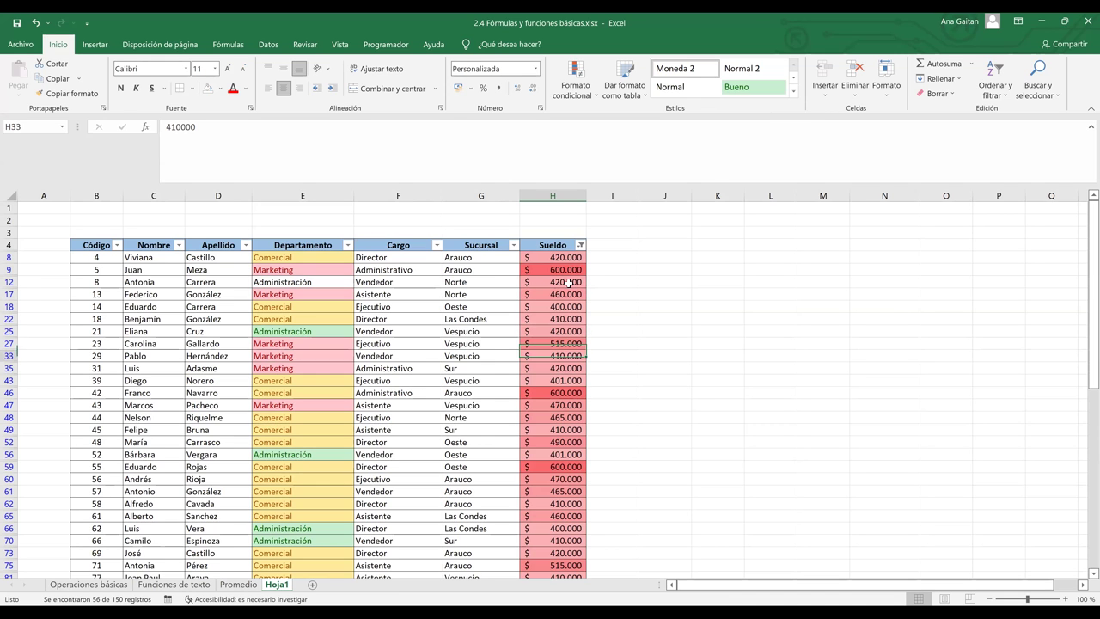
pyautogui.press('Down')
pyautogui.press('Down')
pyautogui.press('Down')
pyautogui.press('Down')
pyautogui.press('Down')
pyautogui.press('Down')
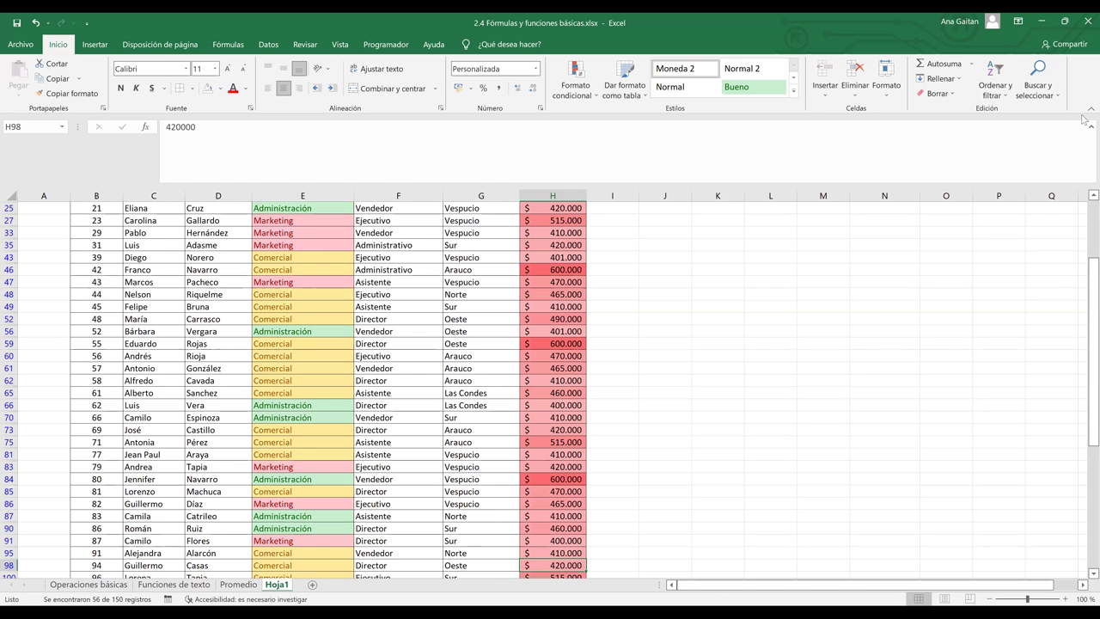
# - Filter the Sueldo column with the top ten number filter, showing the 10 superior elements
pyautogui.moveTo(1085, 272); pyautogui.dragTo(1085, 206)
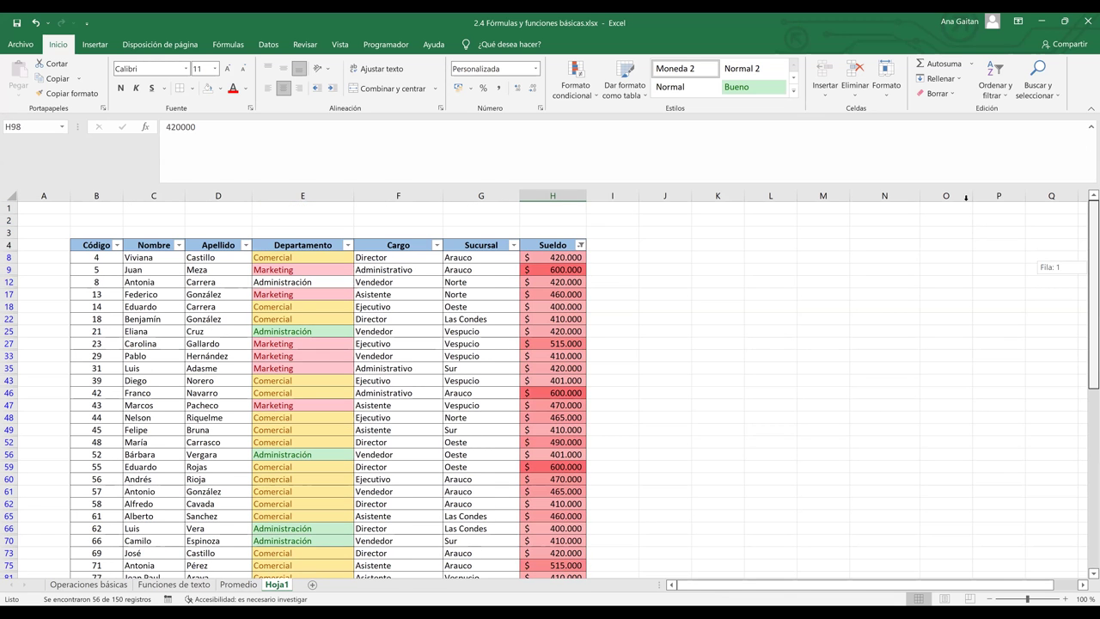
pyautogui.click(582, 246)
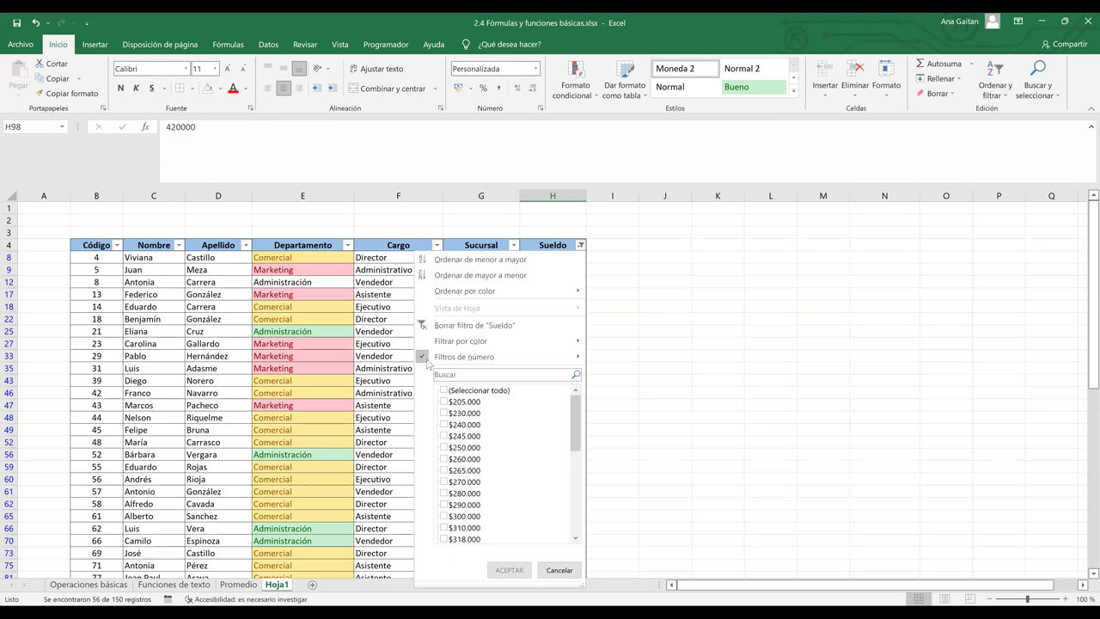
pyautogui.moveTo(426, 361)
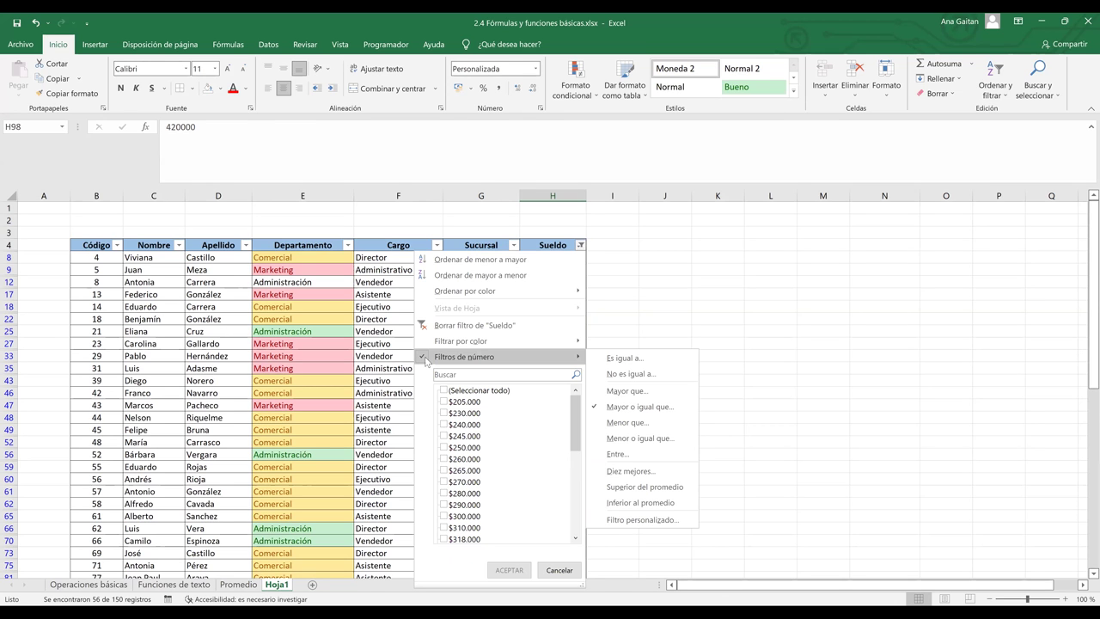
pyautogui.click(658, 474)
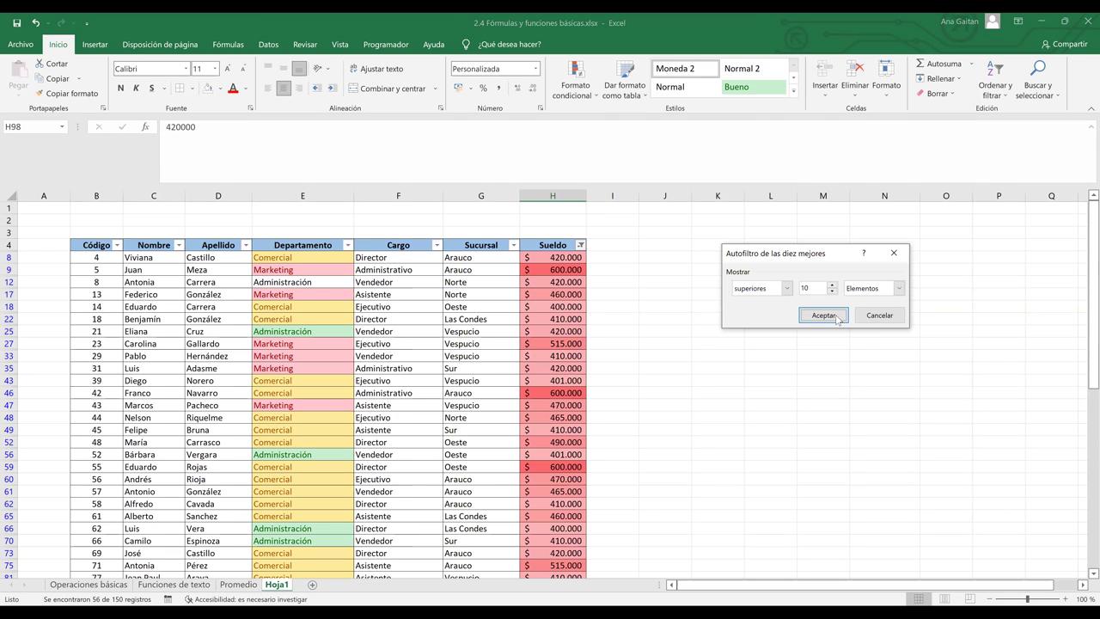
pyautogui.click(833, 318)
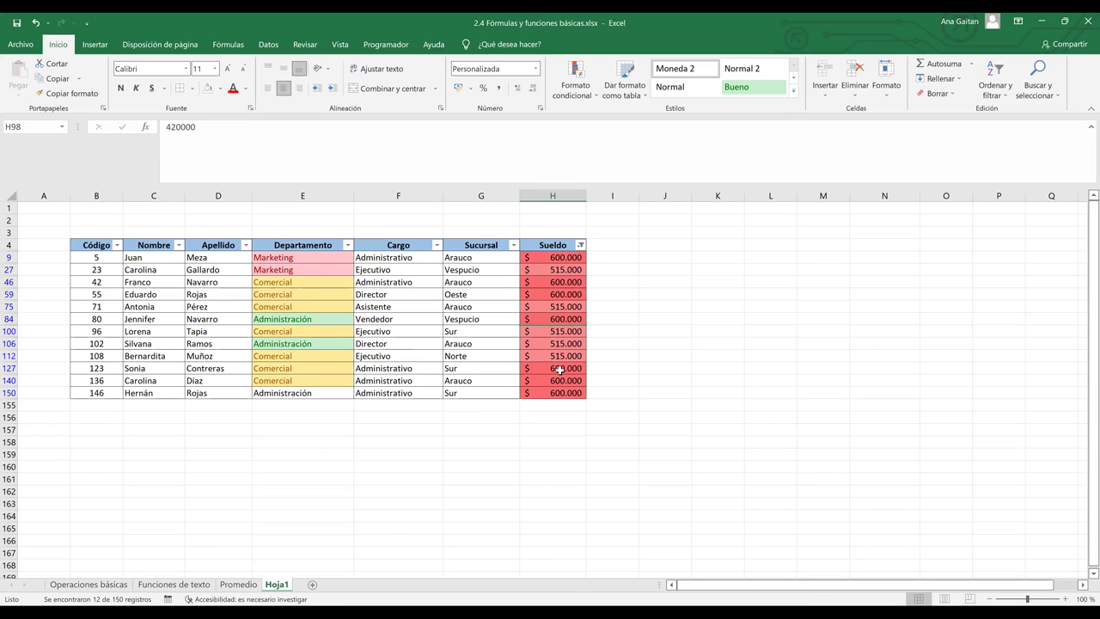
# - Examine the salaries in the top-ten filtered rows and compare the repeated amounts in the Sueldo column
pyautogui.click(570, 296)
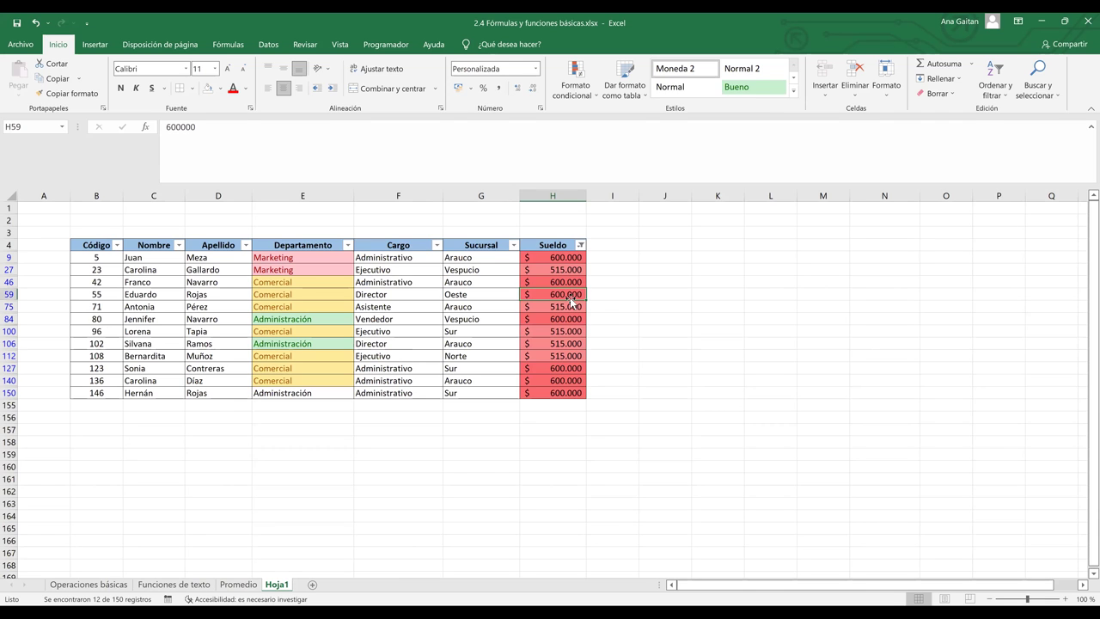
pyautogui.click(557, 391)
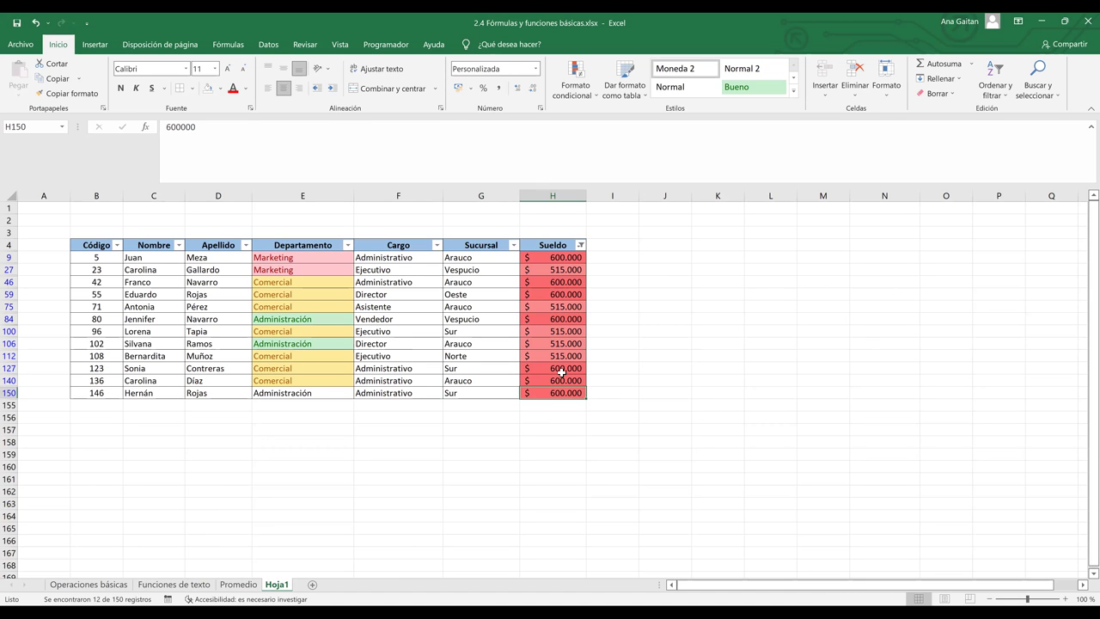
pyautogui.click(564, 344)
pyautogui.click(563, 306)
pyautogui.click(562, 269)
pyautogui.click(563, 256)
pyautogui.click(562, 269)
pyautogui.click(563, 281)
pyautogui.click(563, 294)
pyautogui.click(563, 306)
pyautogui.click(564, 319)
pyautogui.click(564, 356)
pyautogui.click(566, 392)
pyautogui.click(564, 368)
pyautogui.click(563, 343)
pyautogui.click(562, 294)
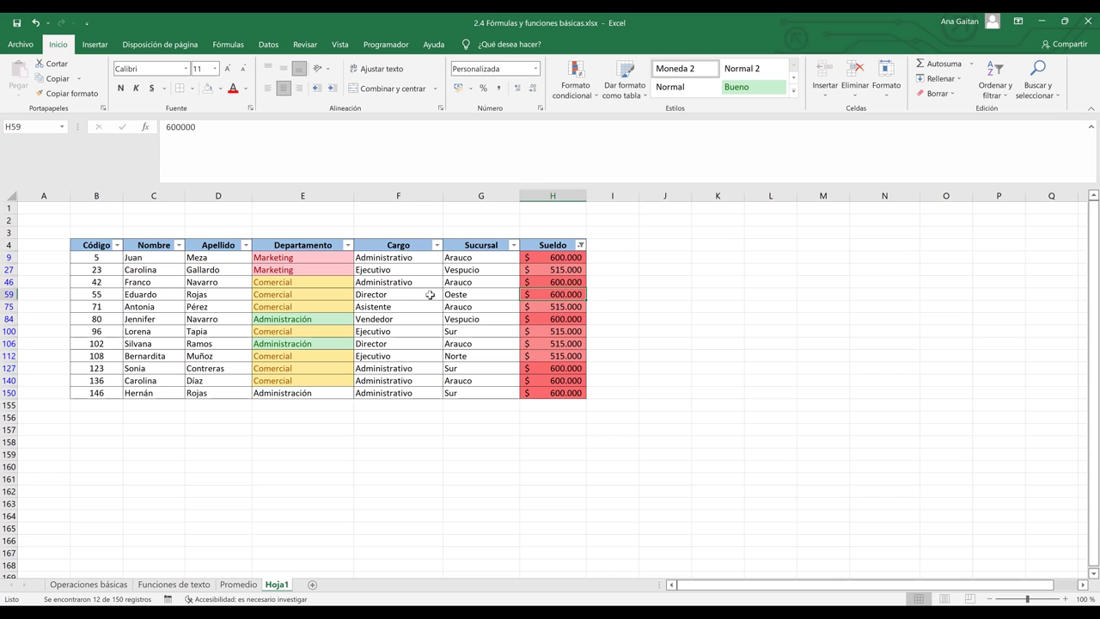
# - Sort the filtered rows by Nombre from A to Z and check the departments and salaries in the reordered rows
pyautogui.click(179, 246)
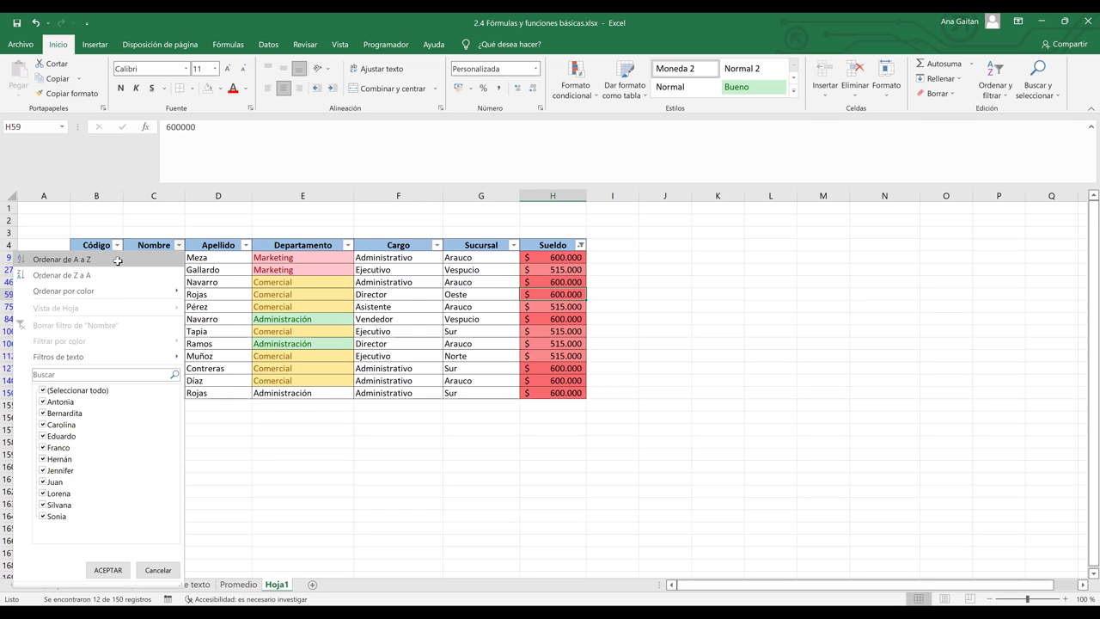
pyautogui.click(118, 260)
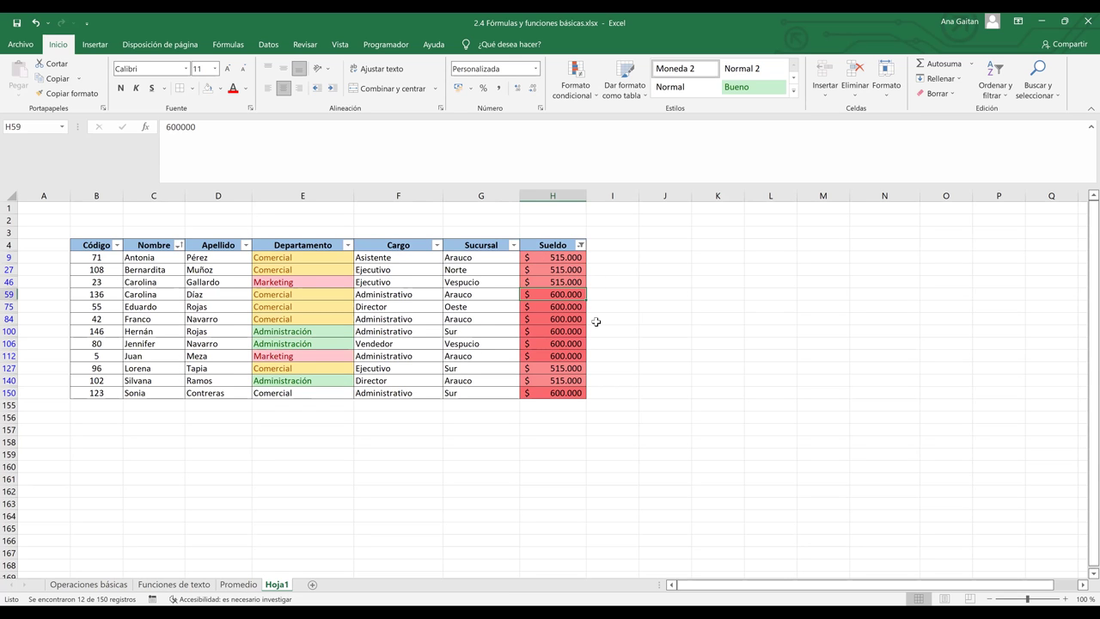
pyautogui.click(291, 256)
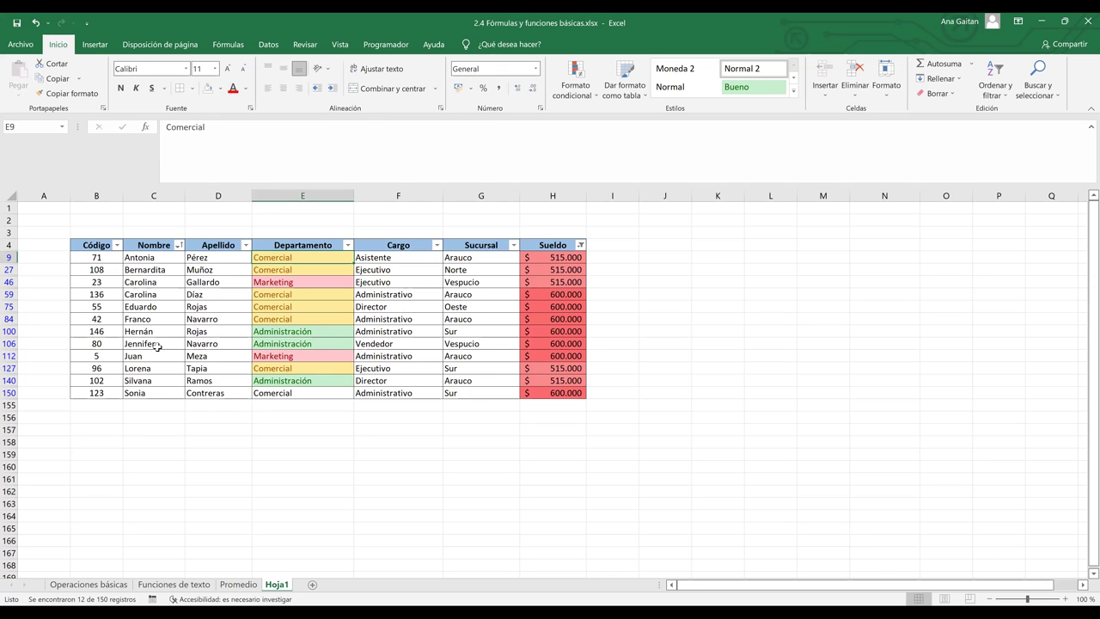
pyautogui.click(533, 343)
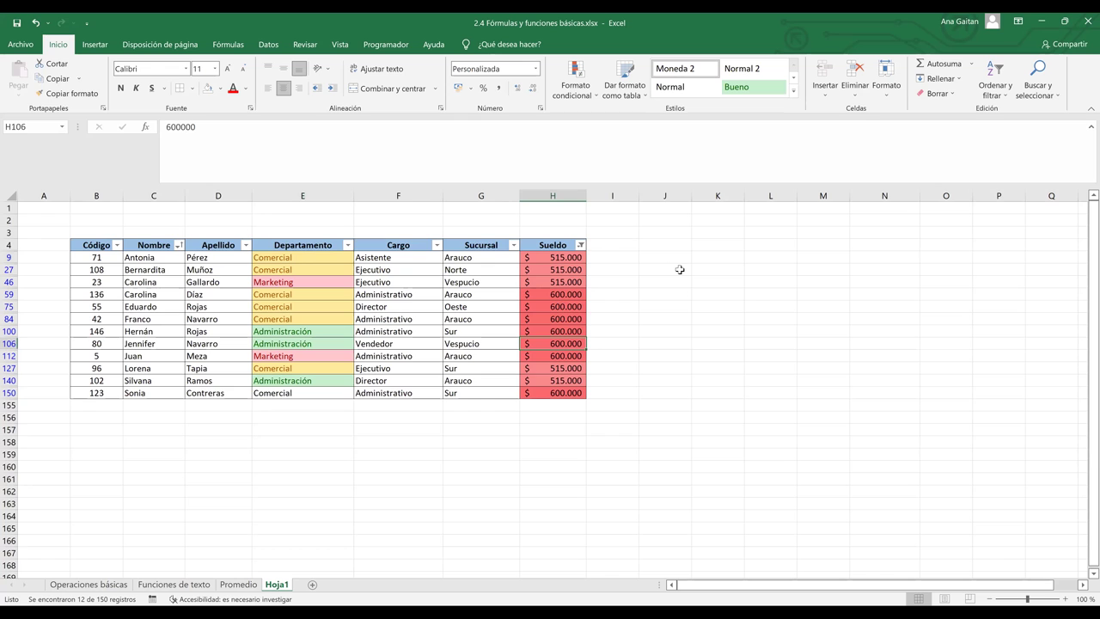
pyautogui.click(680, 270)
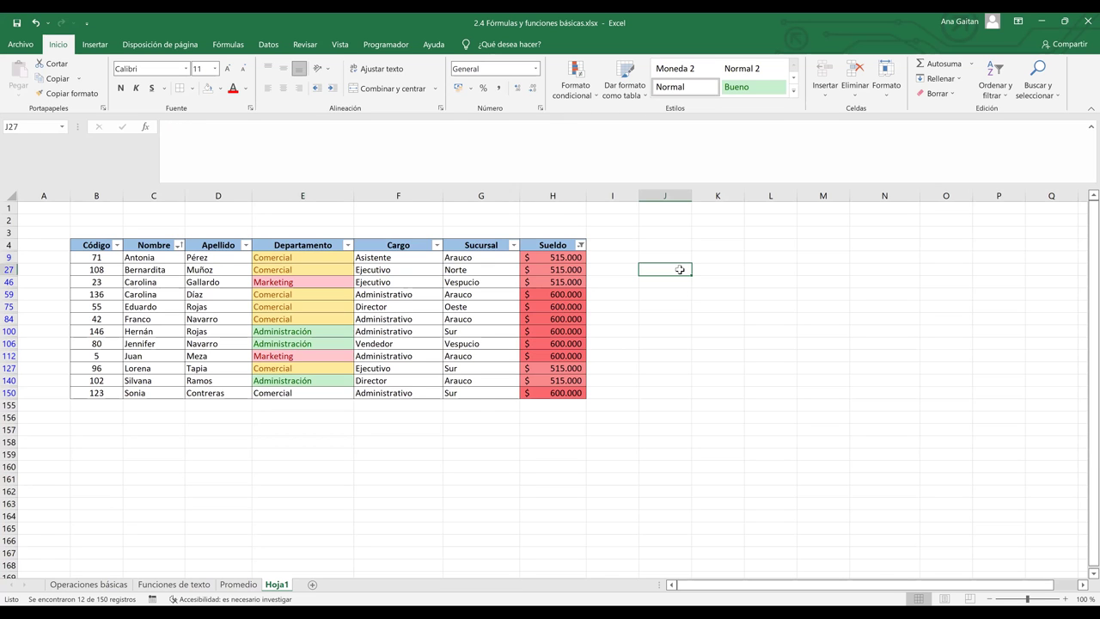
pyautogui.click(380, 327)
# - Clear the filter from the Sueldo column and sort the whole table by Nombre from A to Z
pyautogui.click(580, 247)
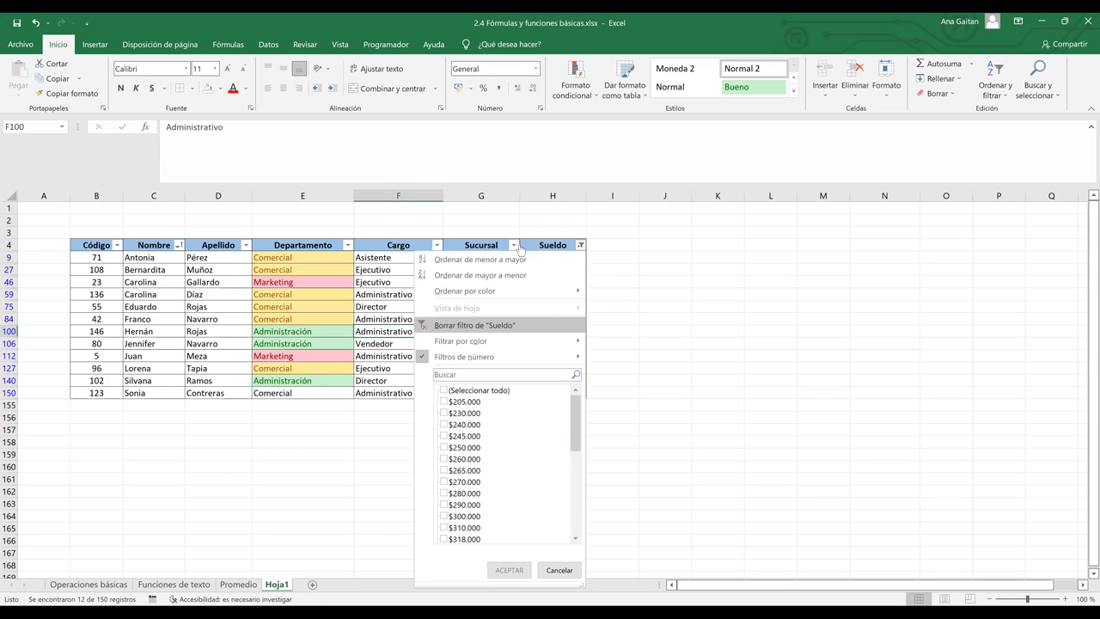
pyautogui.click(477, 327)
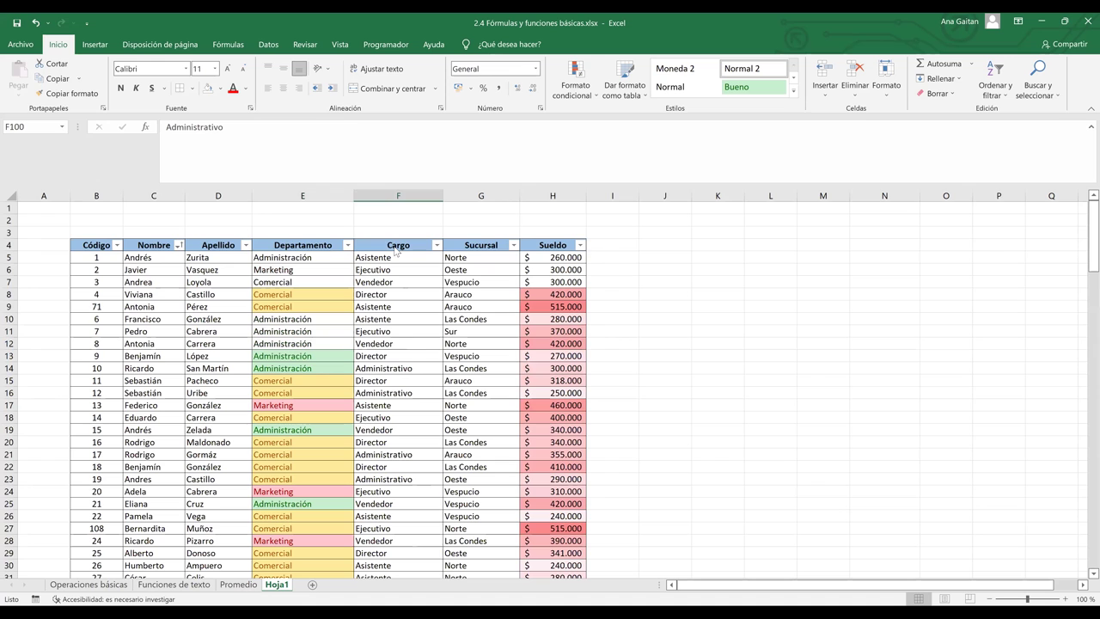
pyautogui.click(436, 247)
pyautogui.click(347, 246)
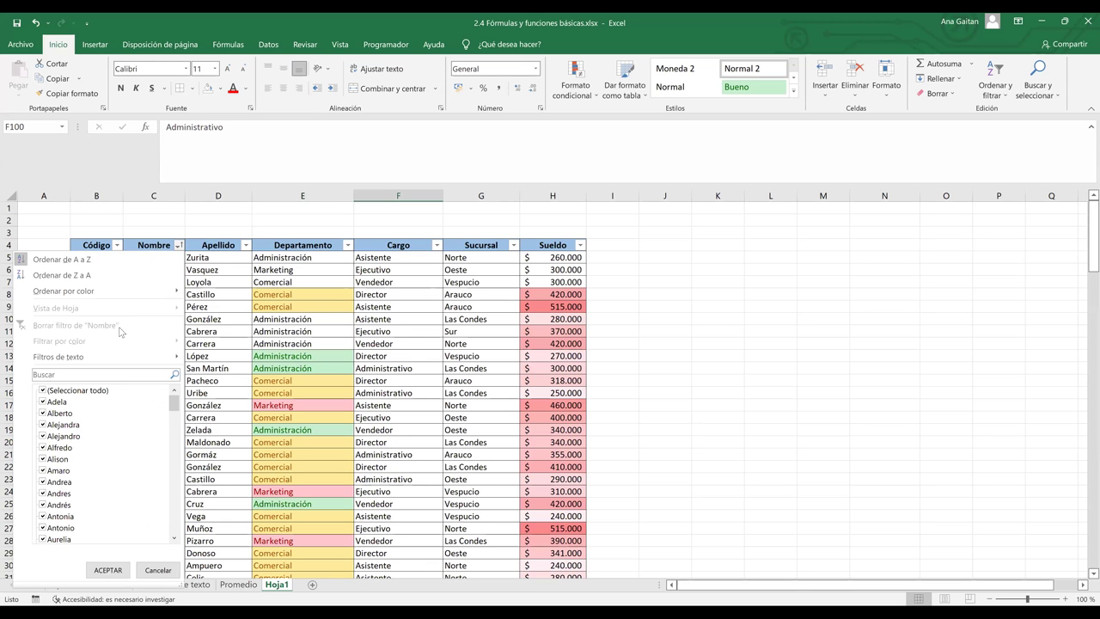
pyautogui.click(21, 260)
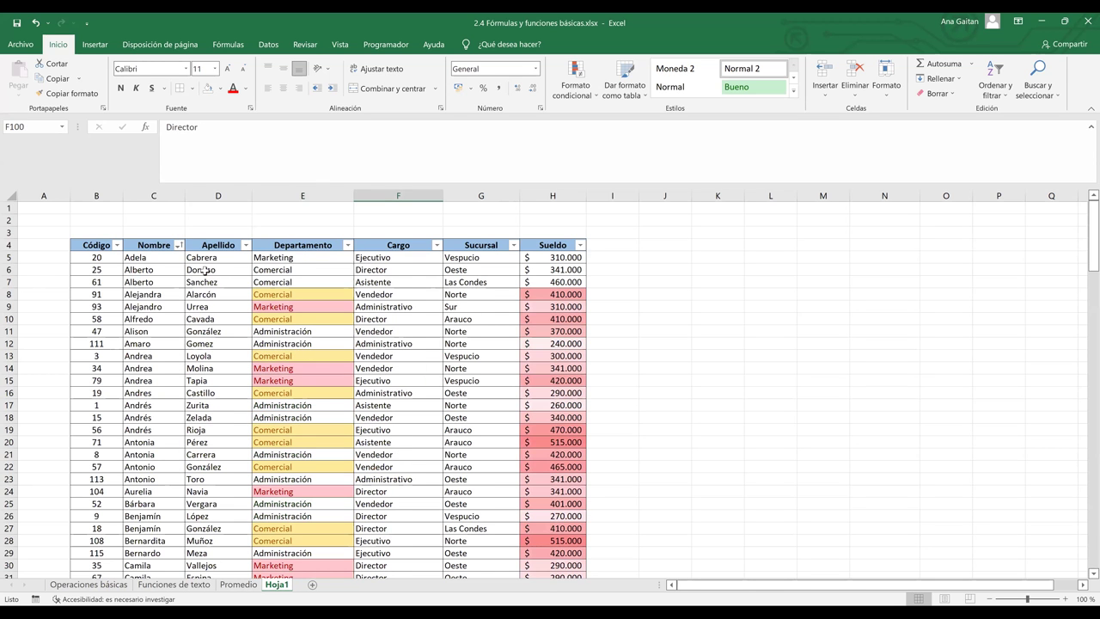
pyautogui.click(178, 246)
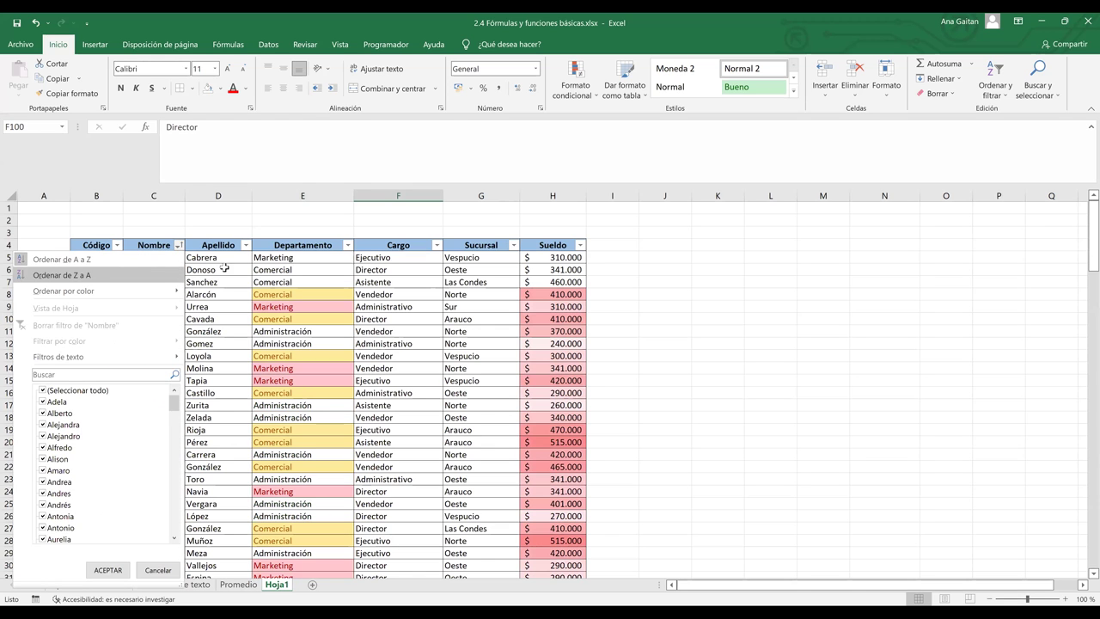
pyautogui.click(179, 246)
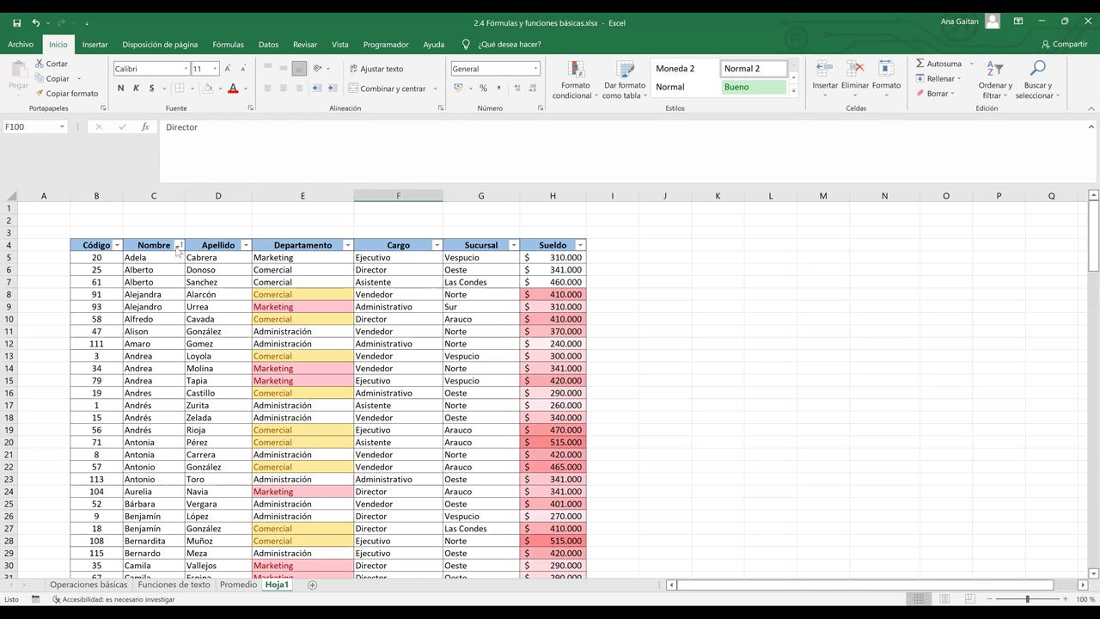
pyautogui.click(179, 248)
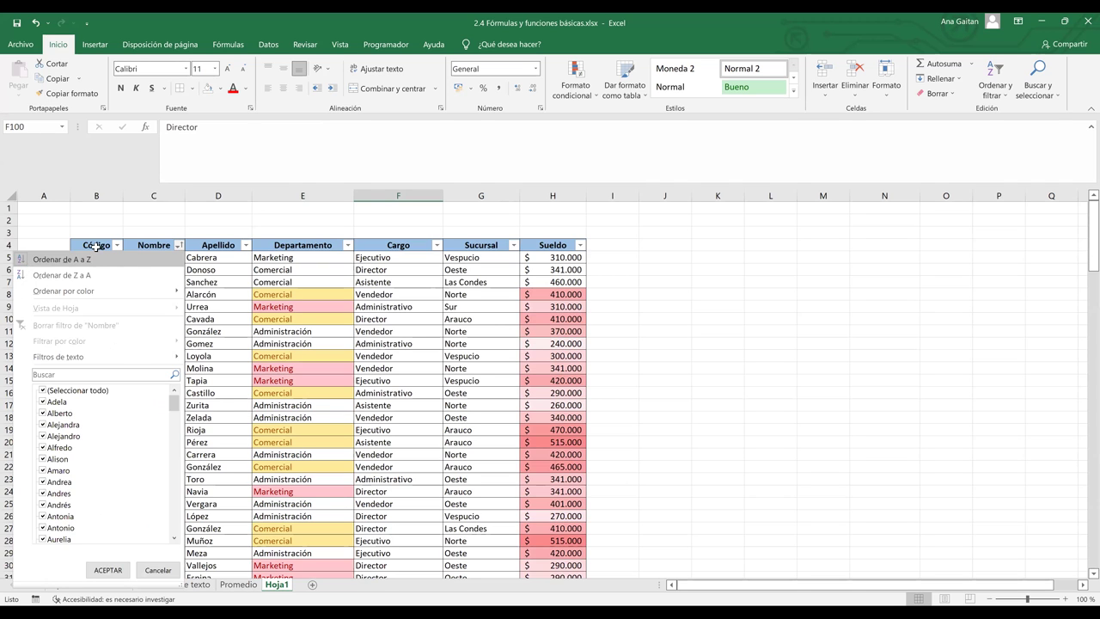
pyautogui.click(176, 263)
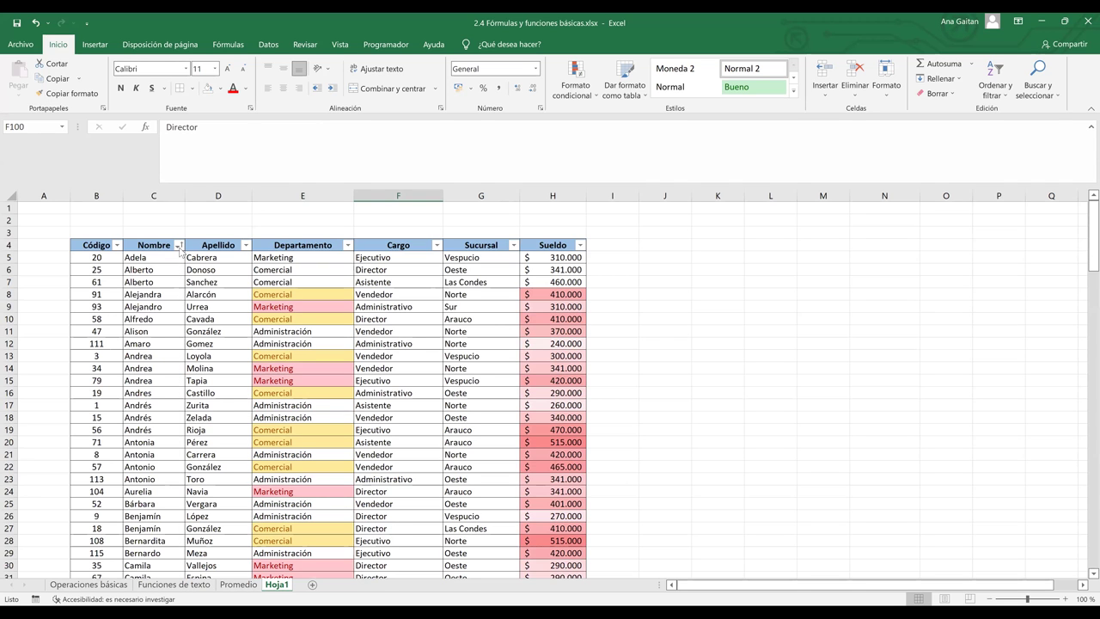
pyautogui.click(153, 269)
pyautogui.click(612, 416)
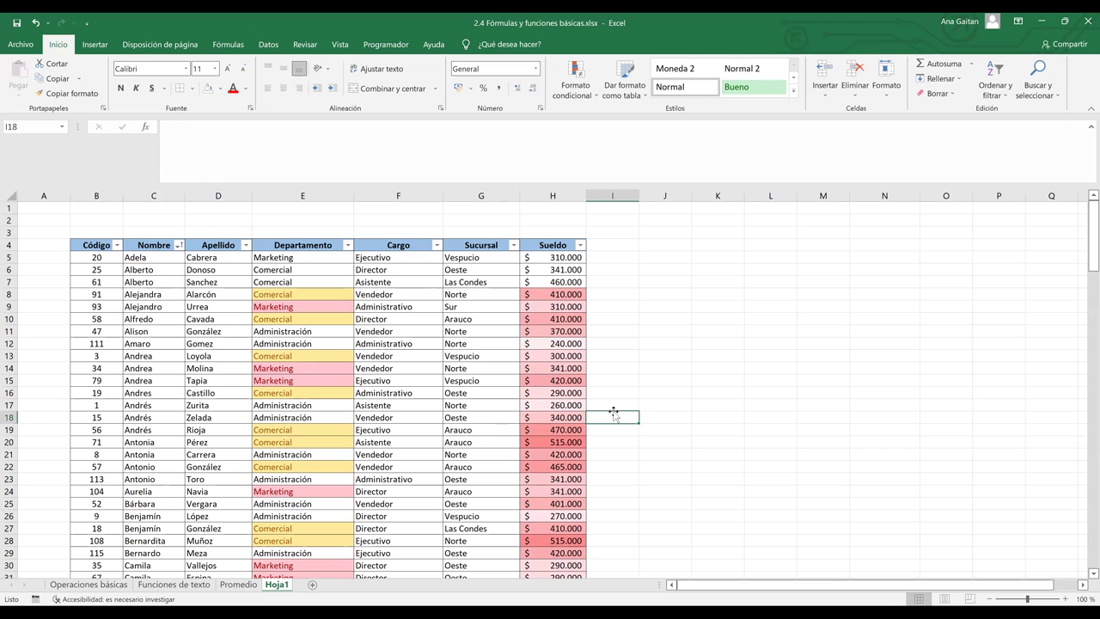
# - Look through the rows sorted by name and examine the colour filter options of the Departamento column
pyautogui.click(1083, 303)
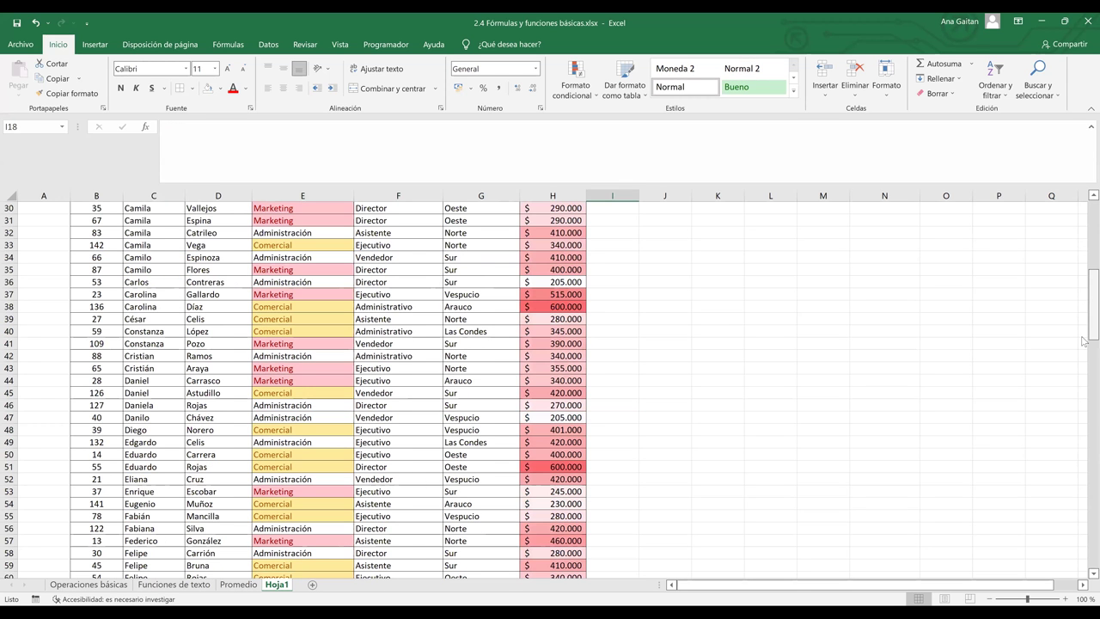
pyautogui.click(1083, 334)
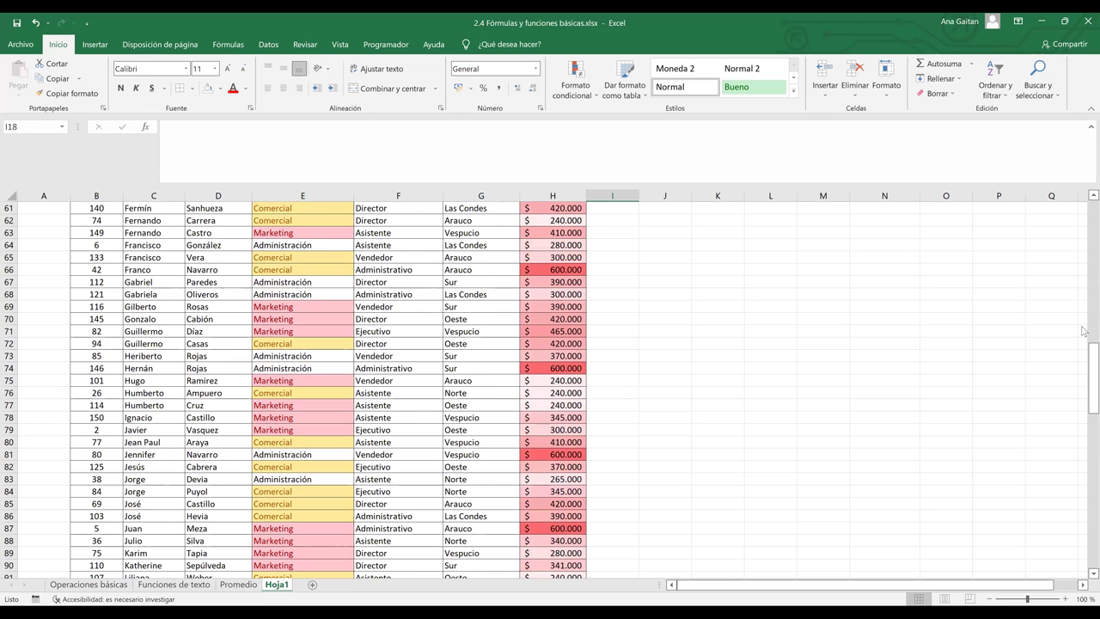
pyautogui.scroll(19, 1016, 330)
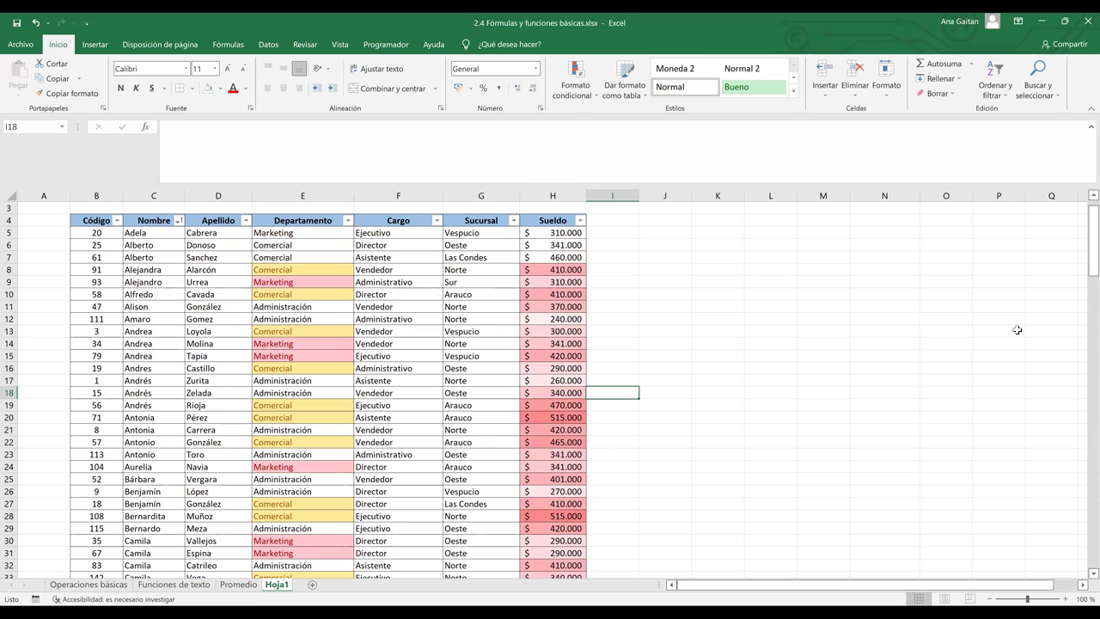
pyautogui.click(349, 222)
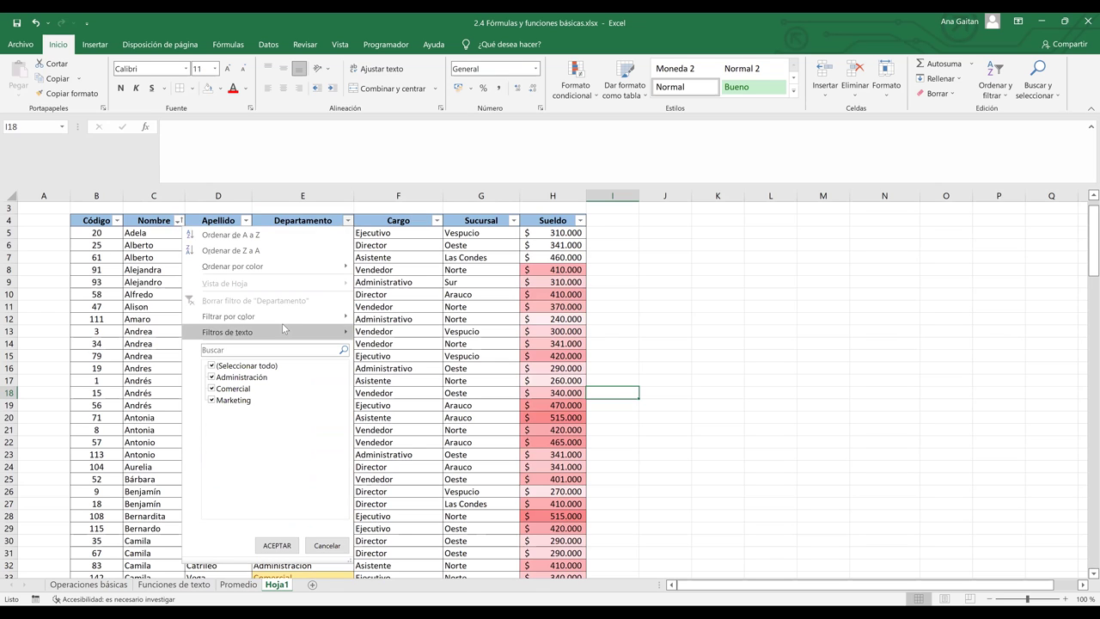
pyautogui.moveTo(348, 317)
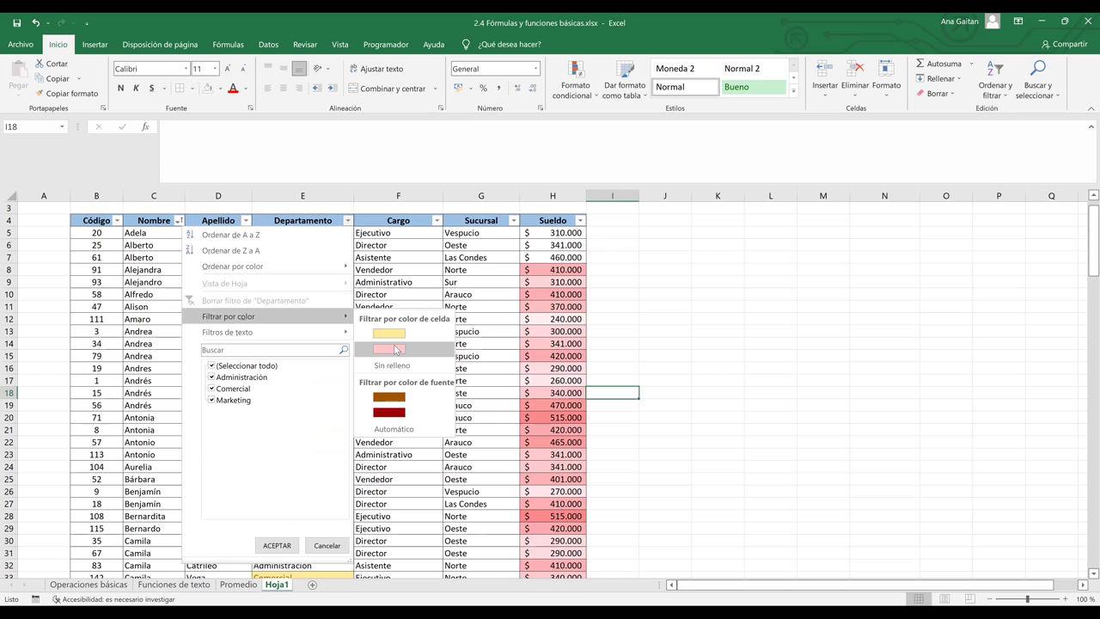
pyautogui.click(558, 296)
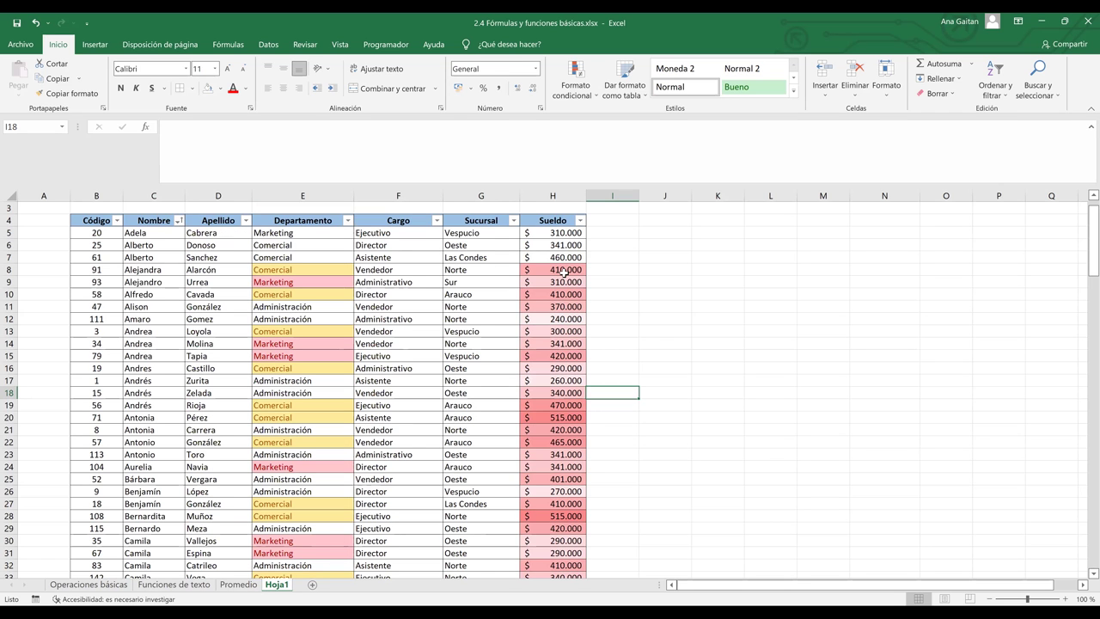
# - Check the coloured and uncoloured cells in the Departamento column and review the available conditional formatting rule types
pyautogui.click(587, 97)
pyautogui.click(303, 272)
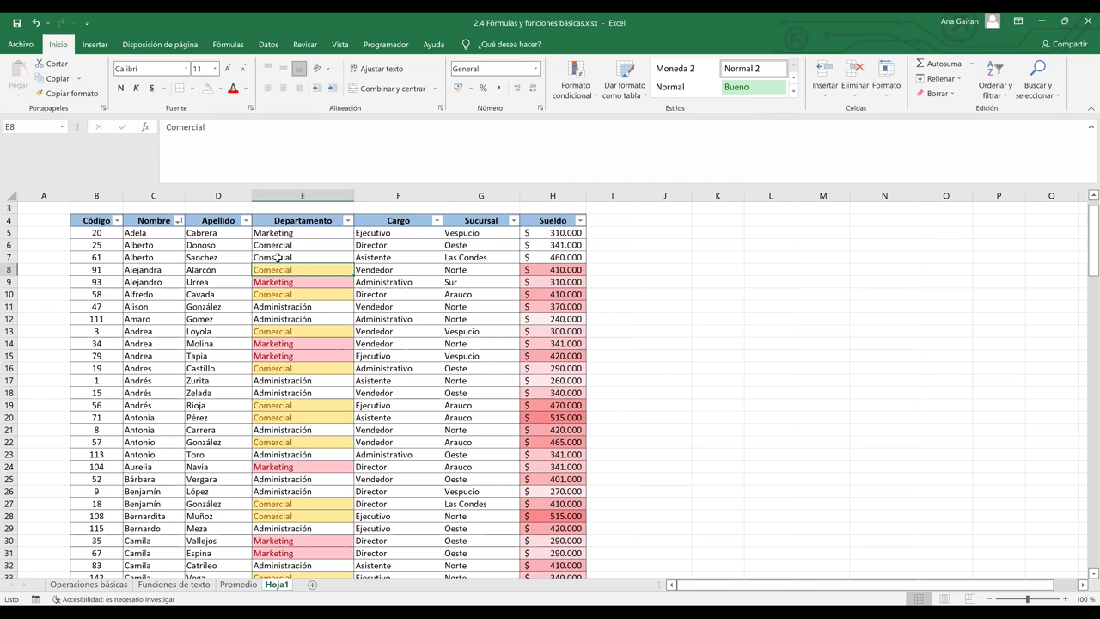
pyautogui.click(290, 234)
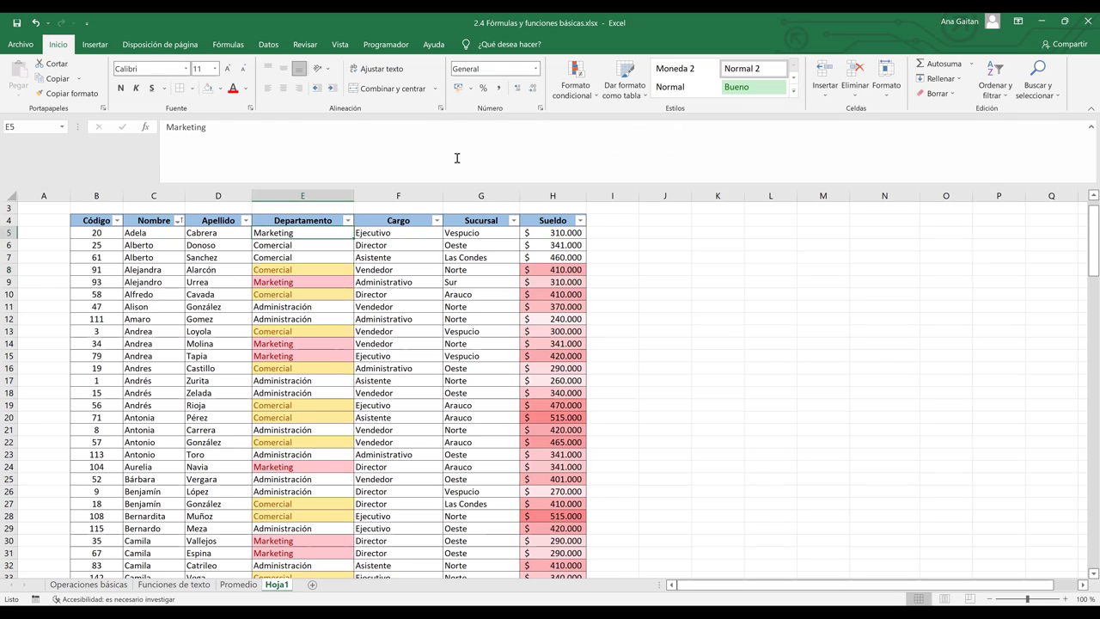
pyautogui.click(571, 82)
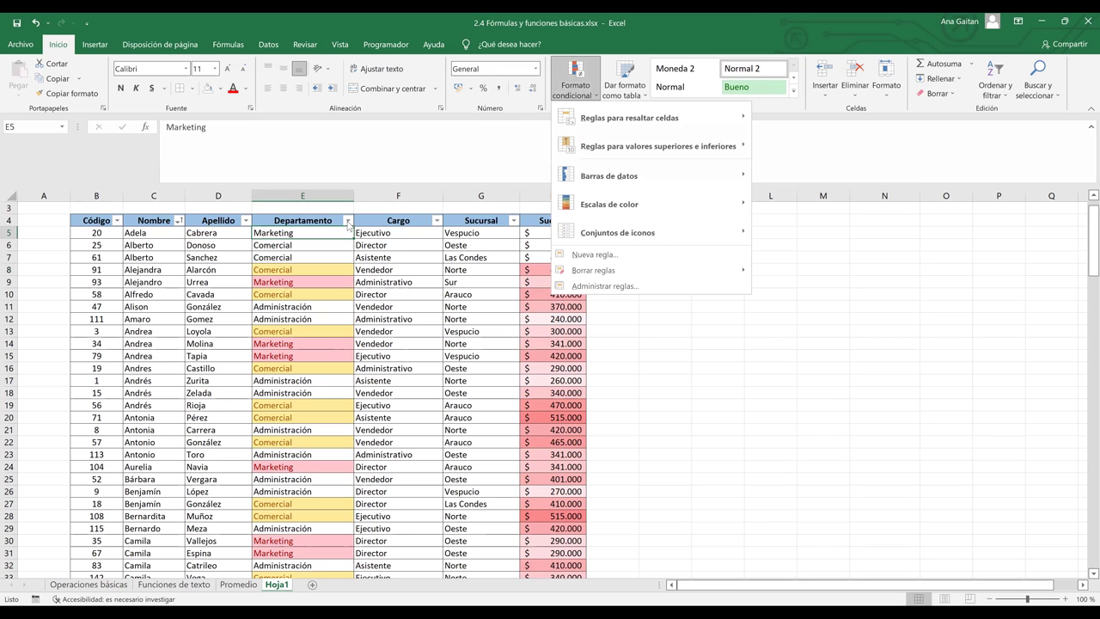
# - Examine the colour filter and text filter options available for the Departamento column
pyautogui.click(348, 221)
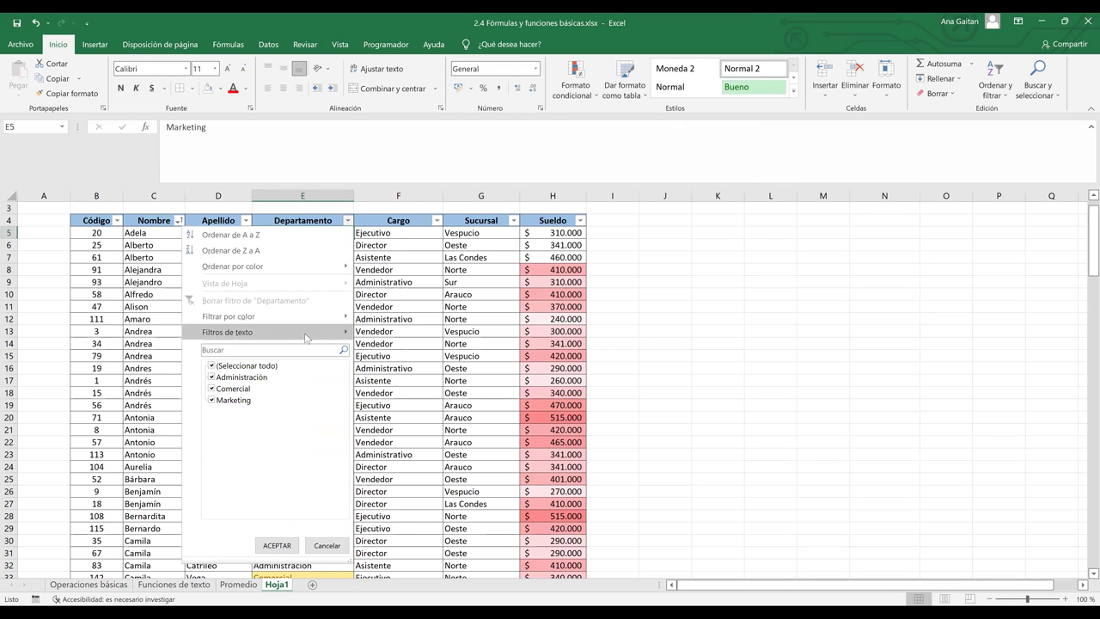
pyautogui.moveTo(314, 338)
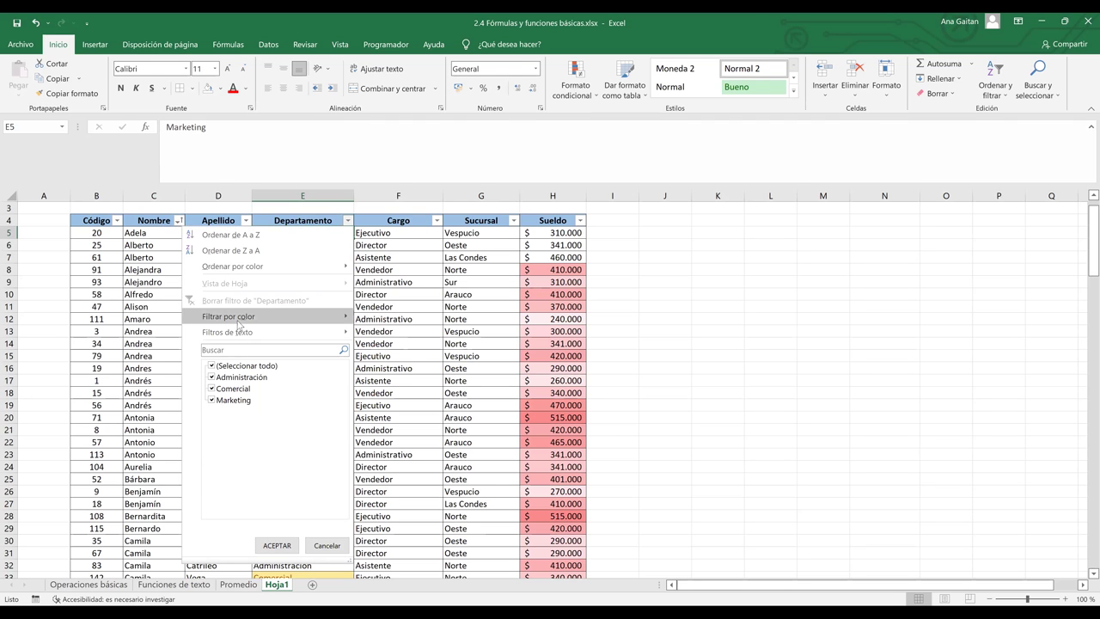
pyautogui.moveTo(239, 324)
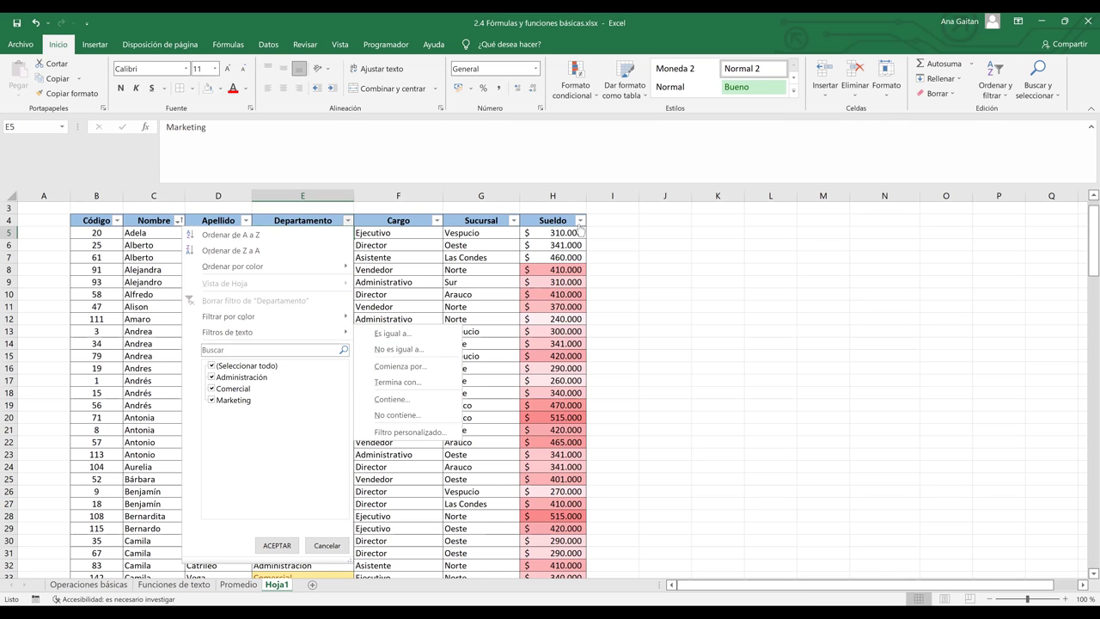
# - Review the number filter conditions and the value checklist of the Sueldo column, and leave without applying a filter
pyautogui.click(580, 221)
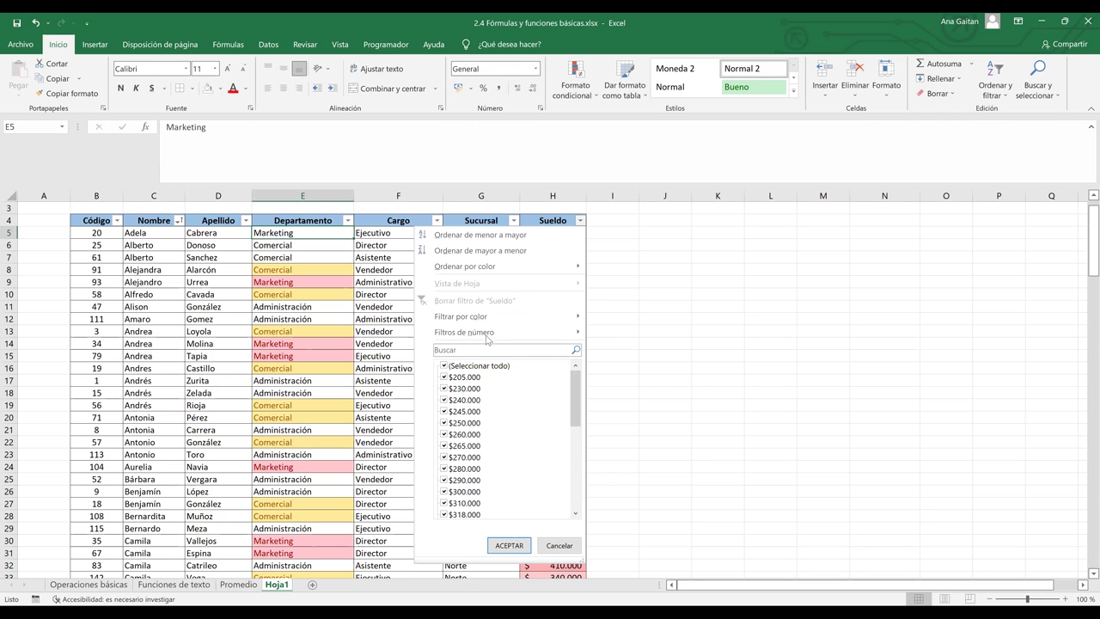
pyautogui.moveTo(498, 341)
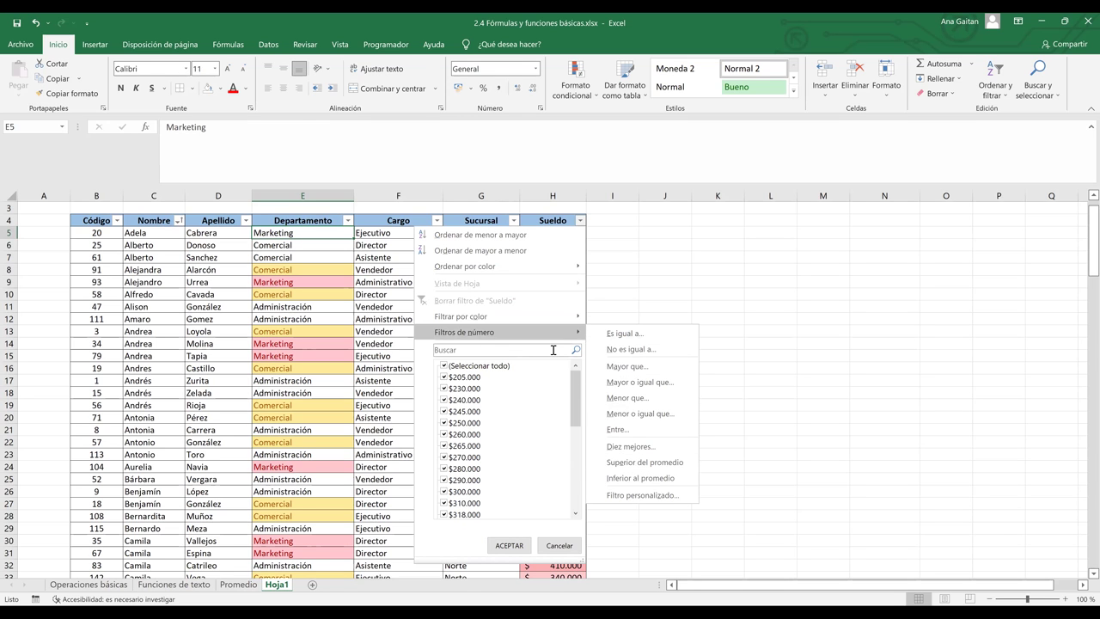
pyautogui.click(444, 366)
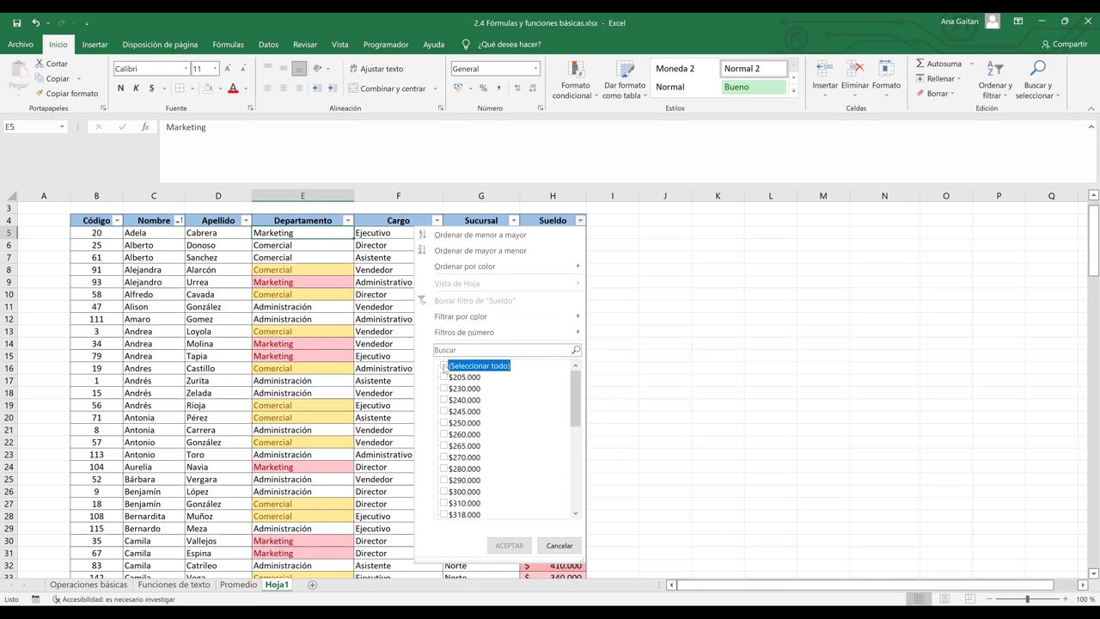
pyautogui.click(443, 366)
pyautogui.click(559, 547)
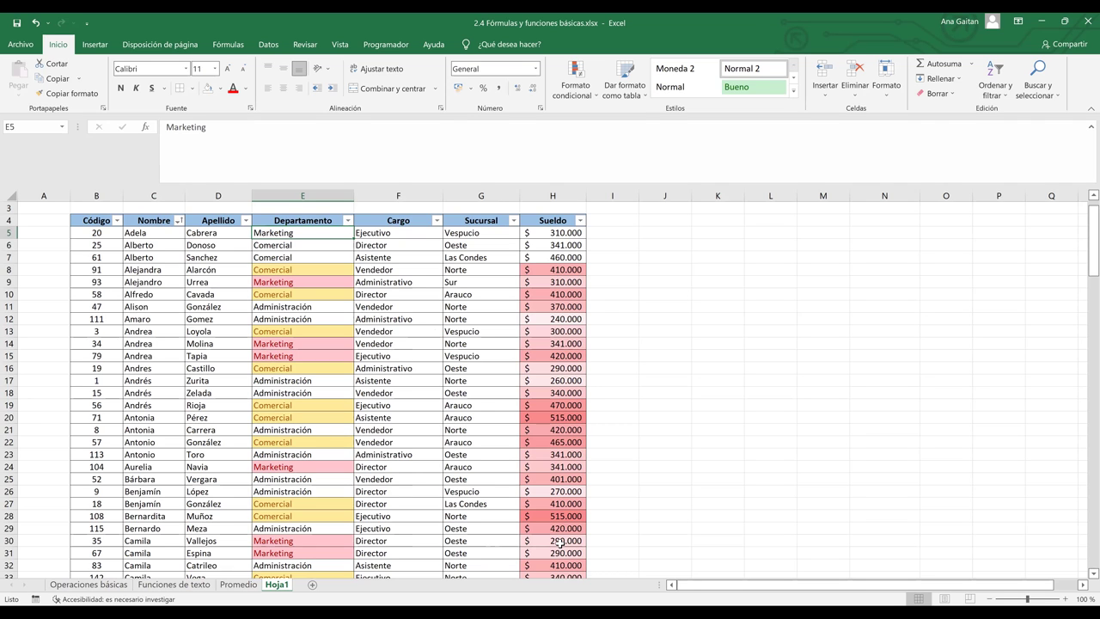
pyautogui.click(683, 443)
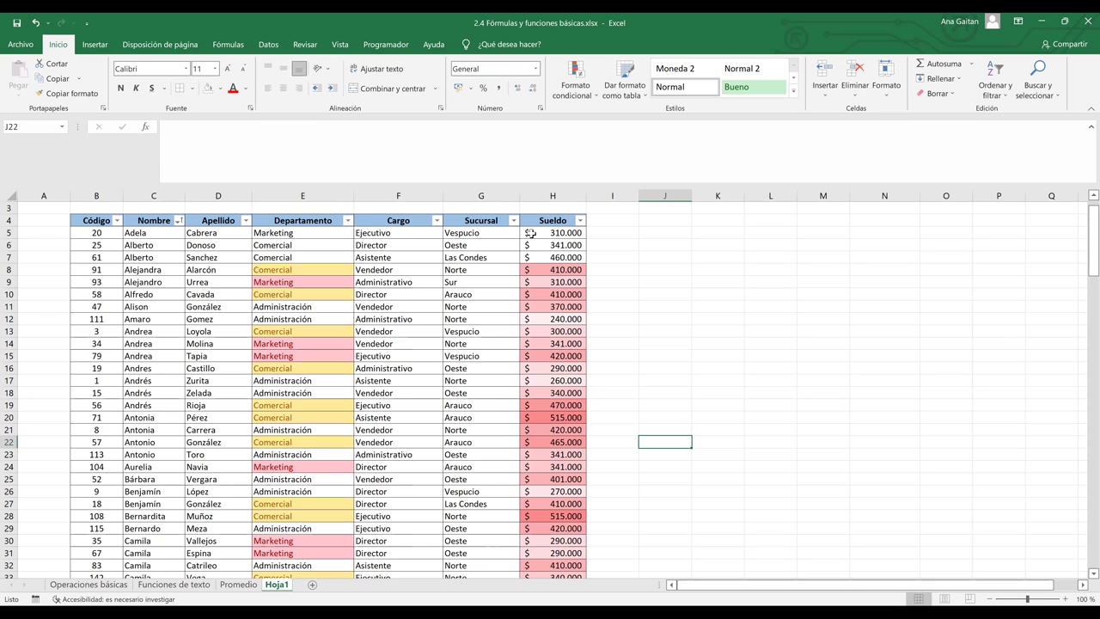
pyautogui.hotkey('ctrl', 'x')
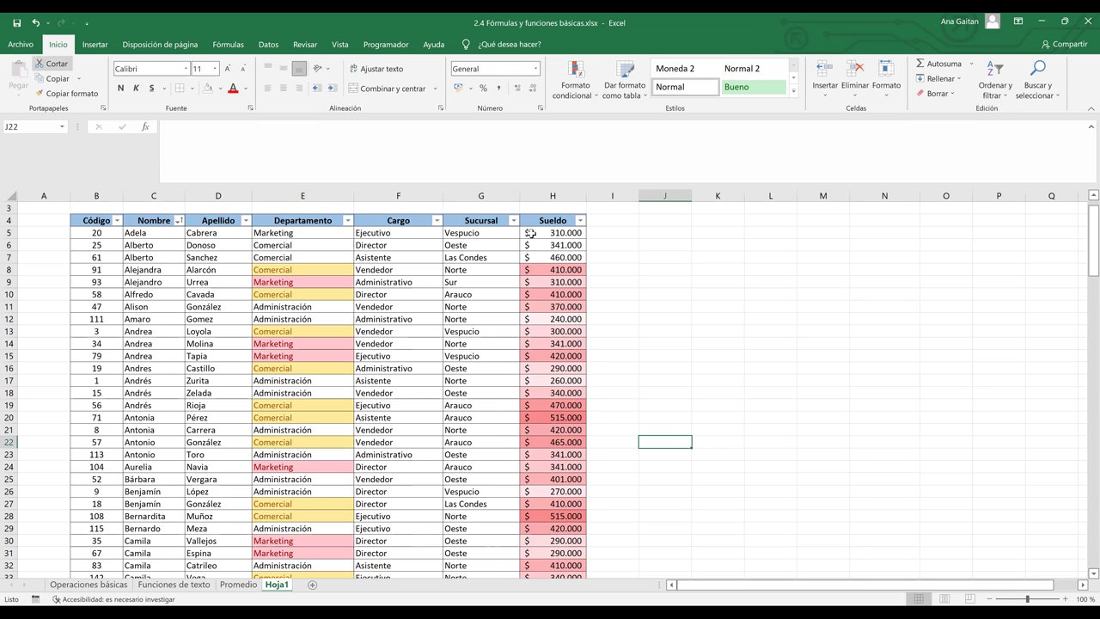